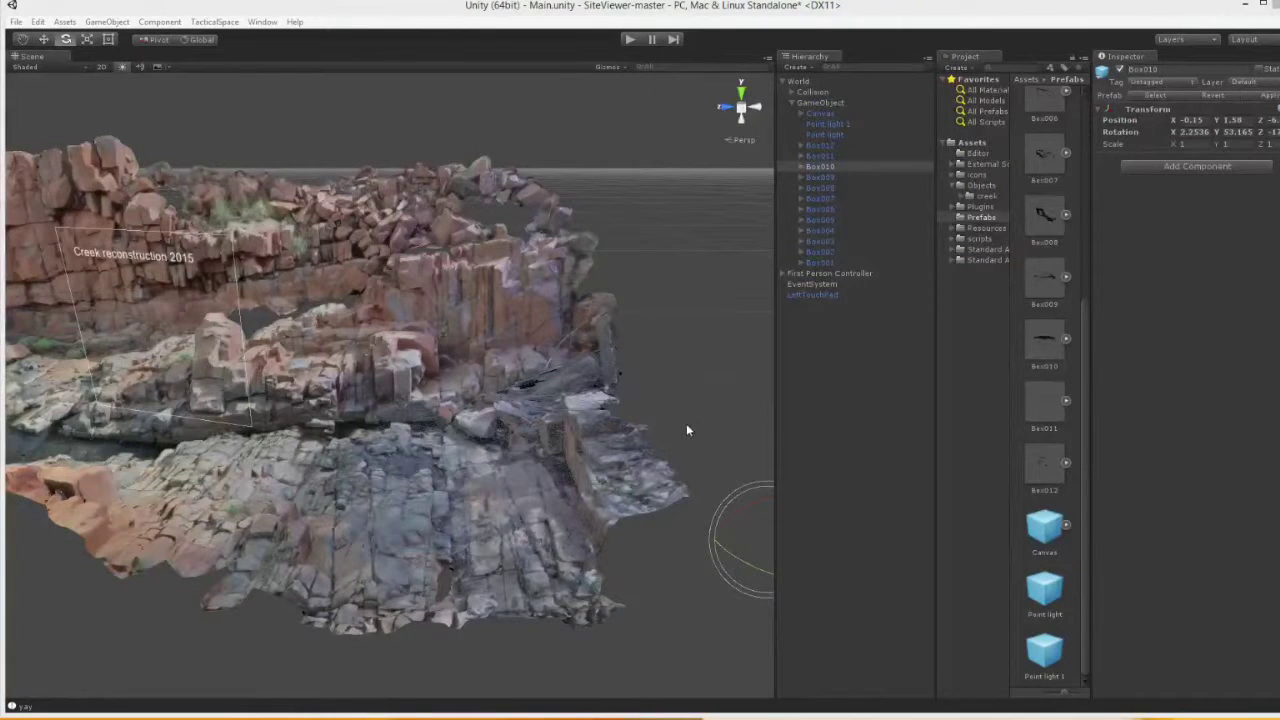
Fly into the stretched rock area and identify Box010 and its 'default' mesh as the glitchy piece.
{"action": "right_click_drag", "start_coordinate": [677, 414], "coordinate": [422, 397]}
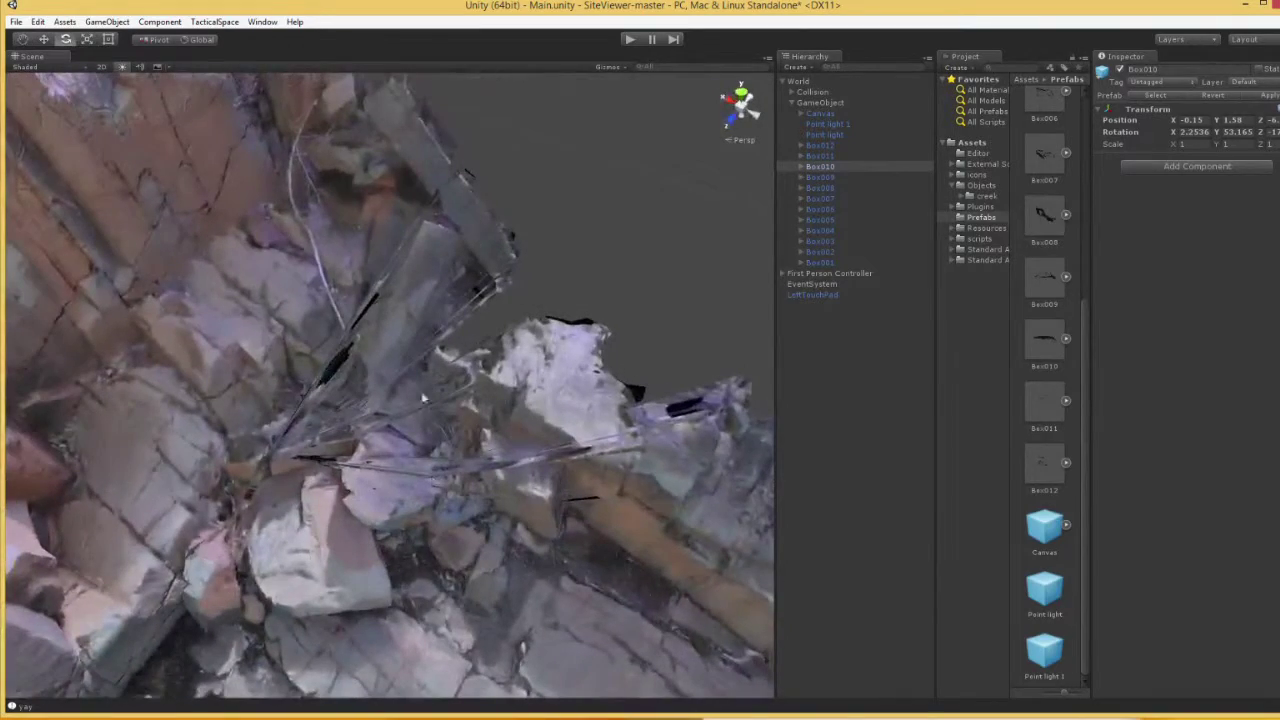
{"action": "right_click_drag", "start_coordinate": [627, 191], "coordinate": [565, 235]}
{"action": "left_click", "coordinate": [500, 400]}
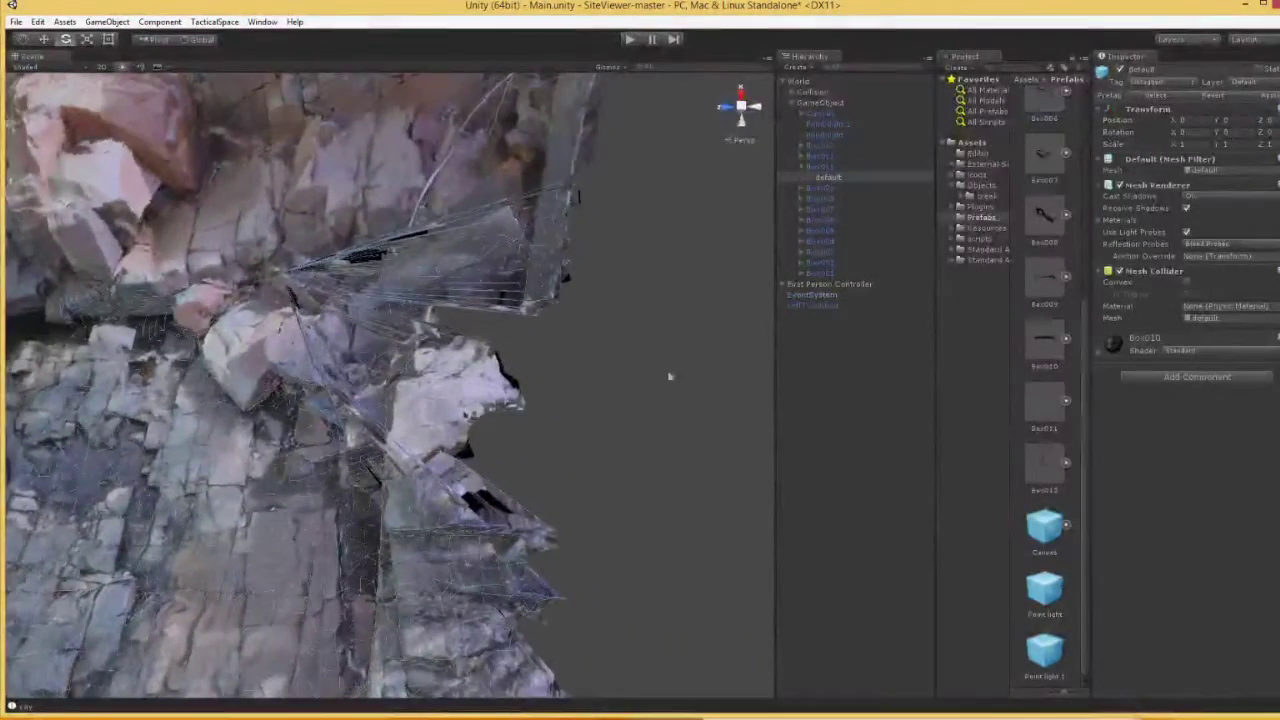
{"action": "left_click", "coordinate": [818, 167]}
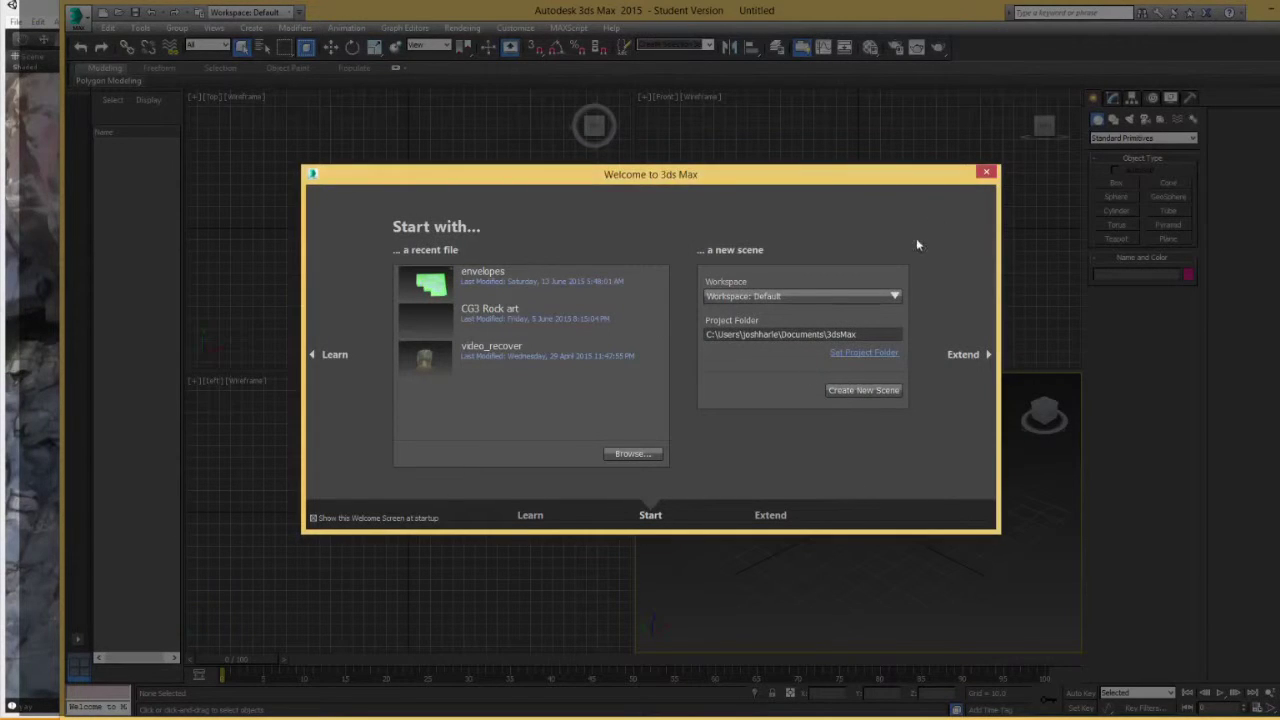
Open the recent 'envelopes' scene from the 3ds Max Welcome screen.
{"action": "left_click", "coordinate": [500, 278]}
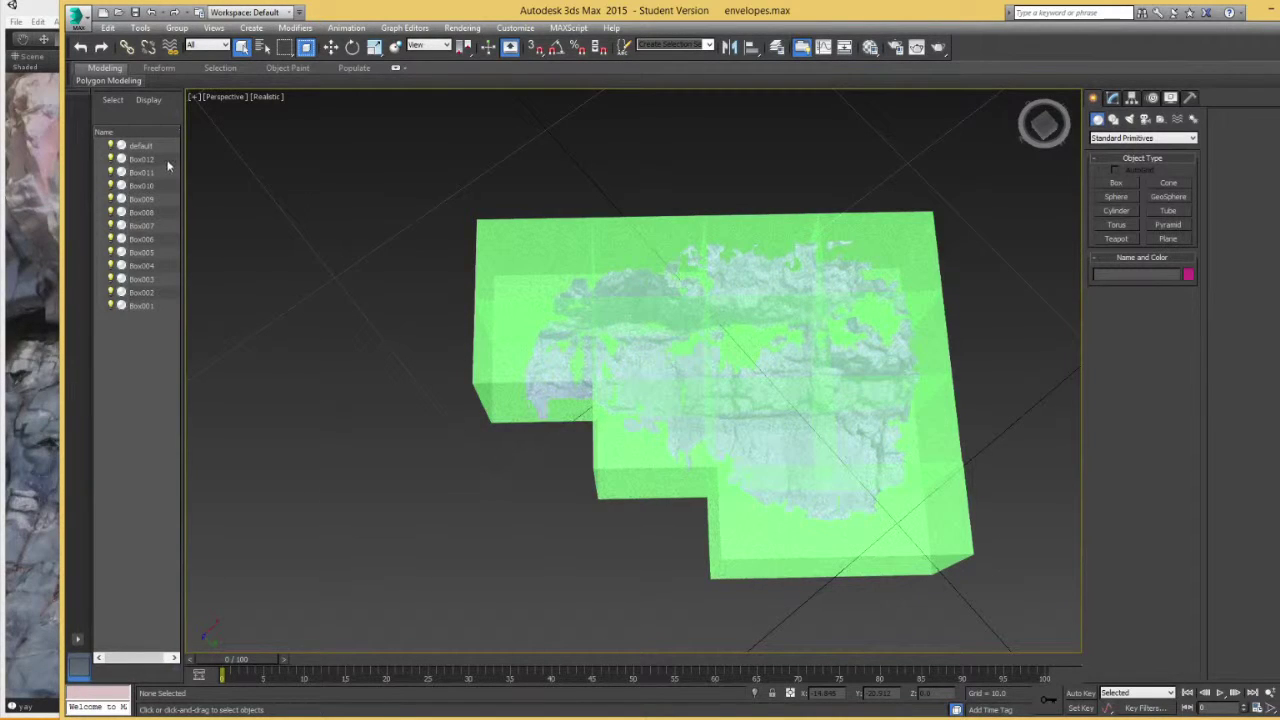
Delete Box012, Box011 and Box009 through Box001 from the Scene Explorer.
{"action": "left_click", "coordinate": [152, 160]}
{"action": "left_click", "coordinate": [146, 173], "text": "ctrl"}
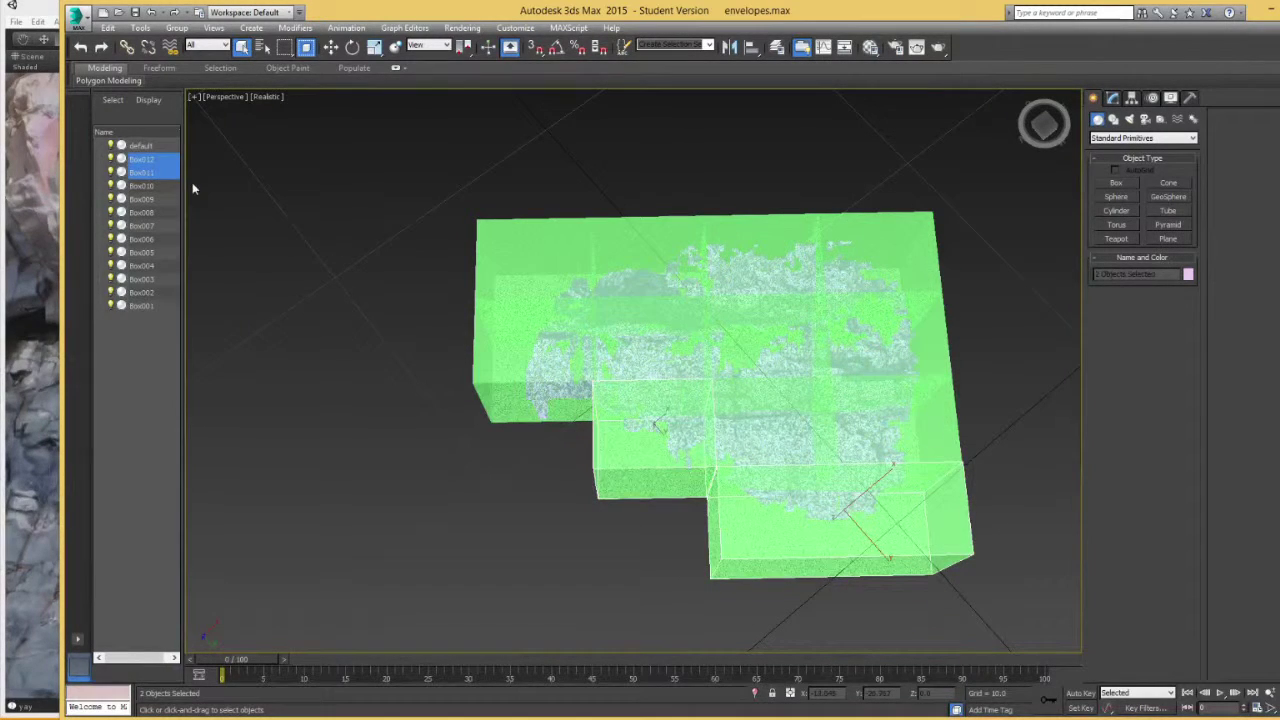
{"action": "key", "text": "Delete"}
{"action": "left_click", "coordinate": [148, 173]}
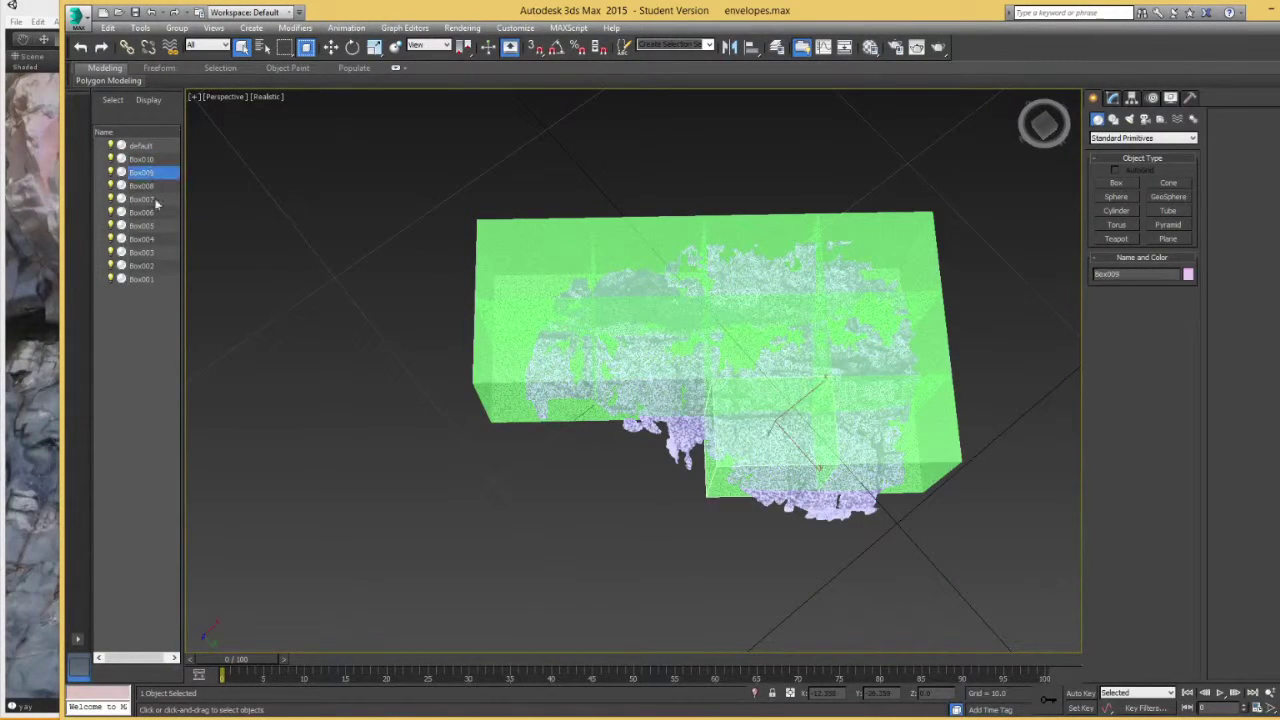
{"action": "left_click", "coordinate": [146, 280], "text": "shift"}
{"action": "key", "text": "Delete"}
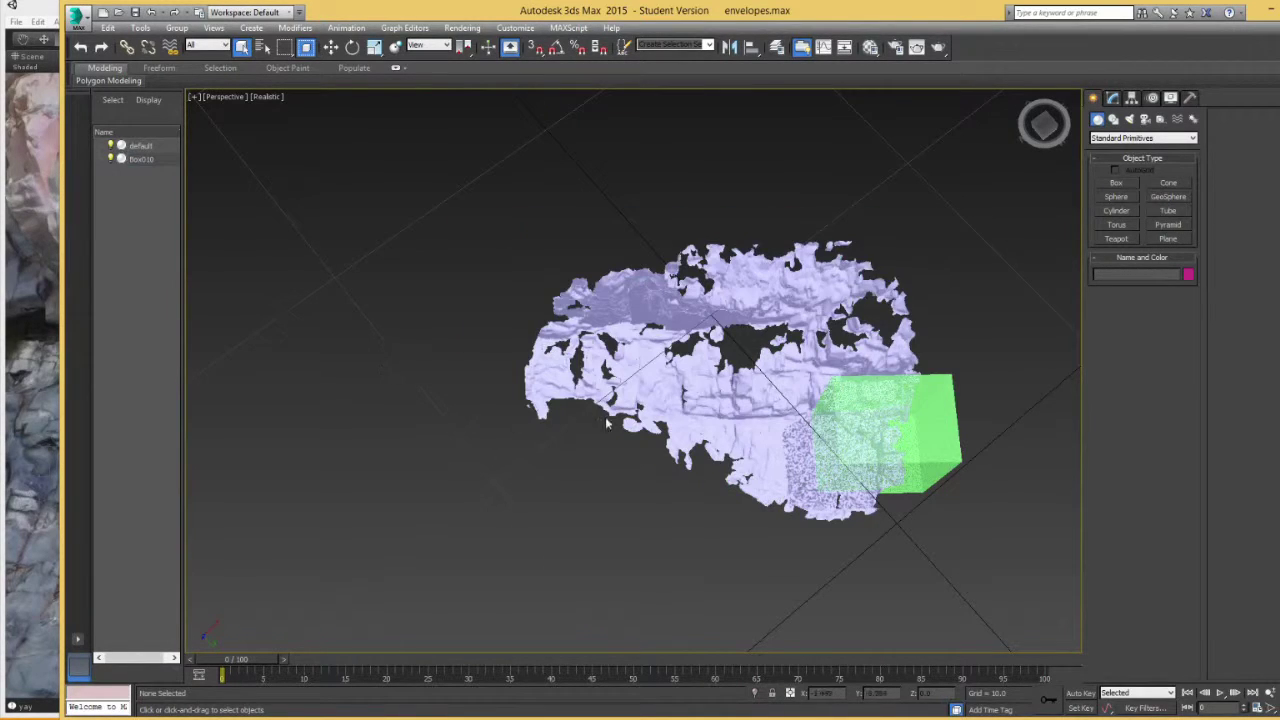
Select the default rock mesh and orbit to inspect it alongside Box010.
{"action": "middle_click_drag", "start_coordinate": [778, 508], "coordinate": [558, 480]}
{"action": "left_click", "coordinate": [547, 281]}
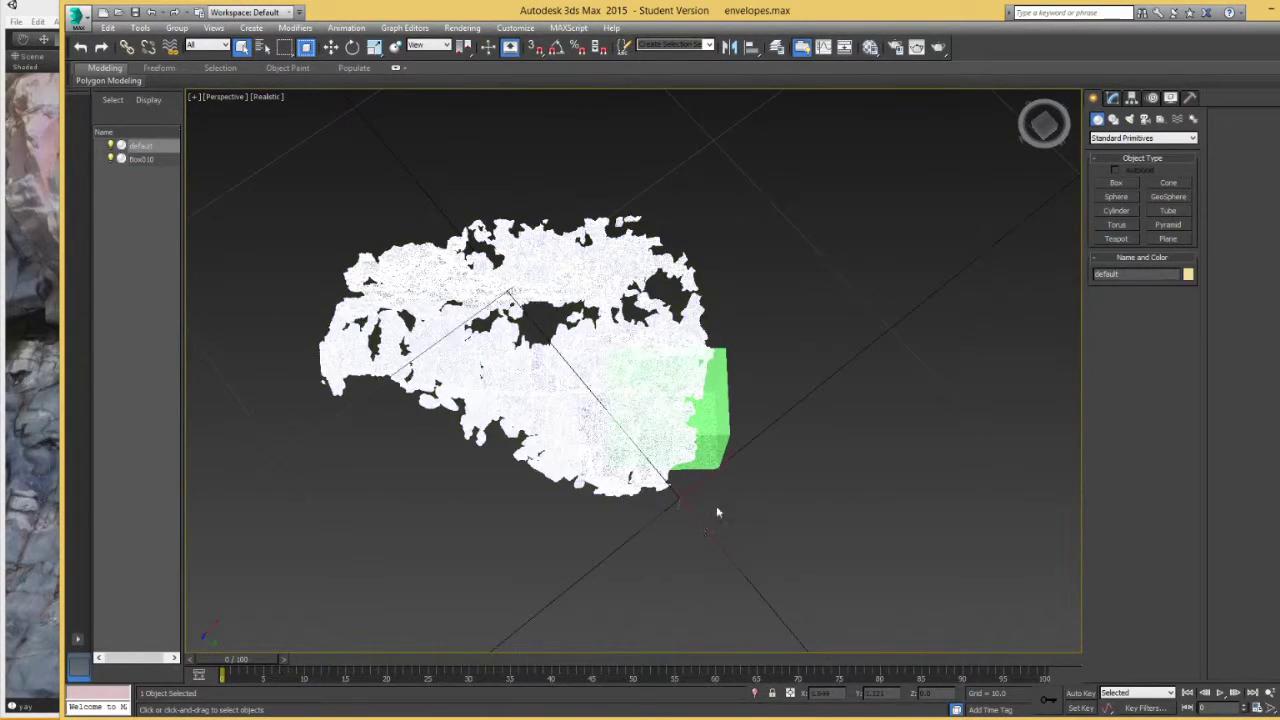
{"action": "scroll", "coordinate": [716, 512], "scroll_direction": "up", "scroll_amount": 8}
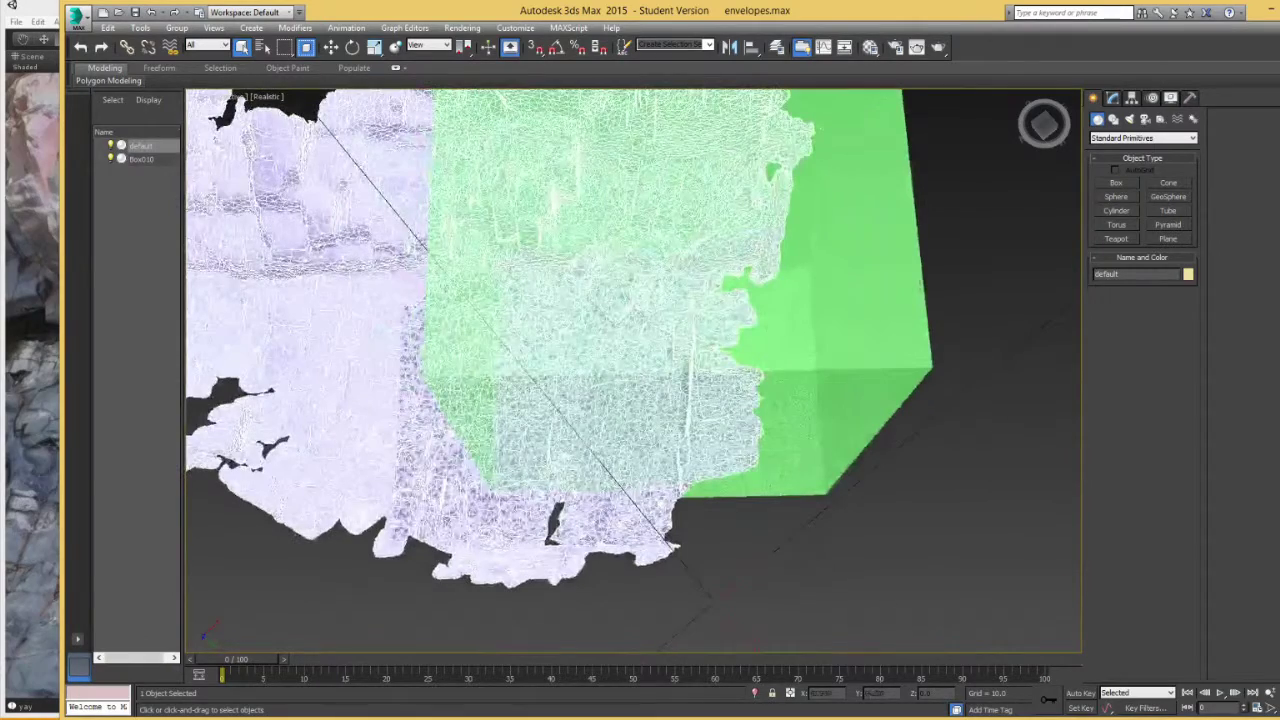
{"action": "scroll", "coordinate": [657, 491], "scroll_direction": "down", "scroll_amount": 5}
{"action": "right_click", "coordinate": [657, 491]}
{"action": "left_click", "coordinate": [917, 531]}
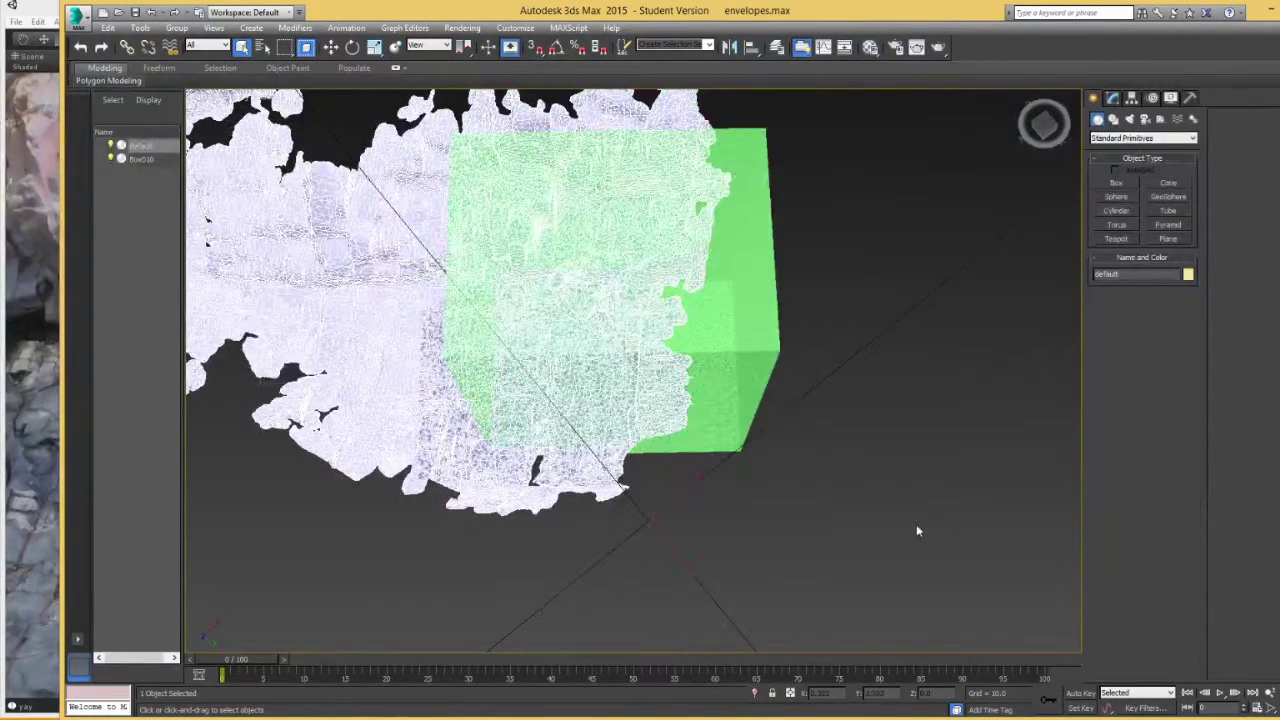
{"action": "right_click", "coordinate": [917, 531]}
{"action": "left_click", "coordinate": [885, 410]}
{"action": "middle_click_drag", "start_coordinate": [871, 528], "coordinate": [877, 494], "text": "alt"}
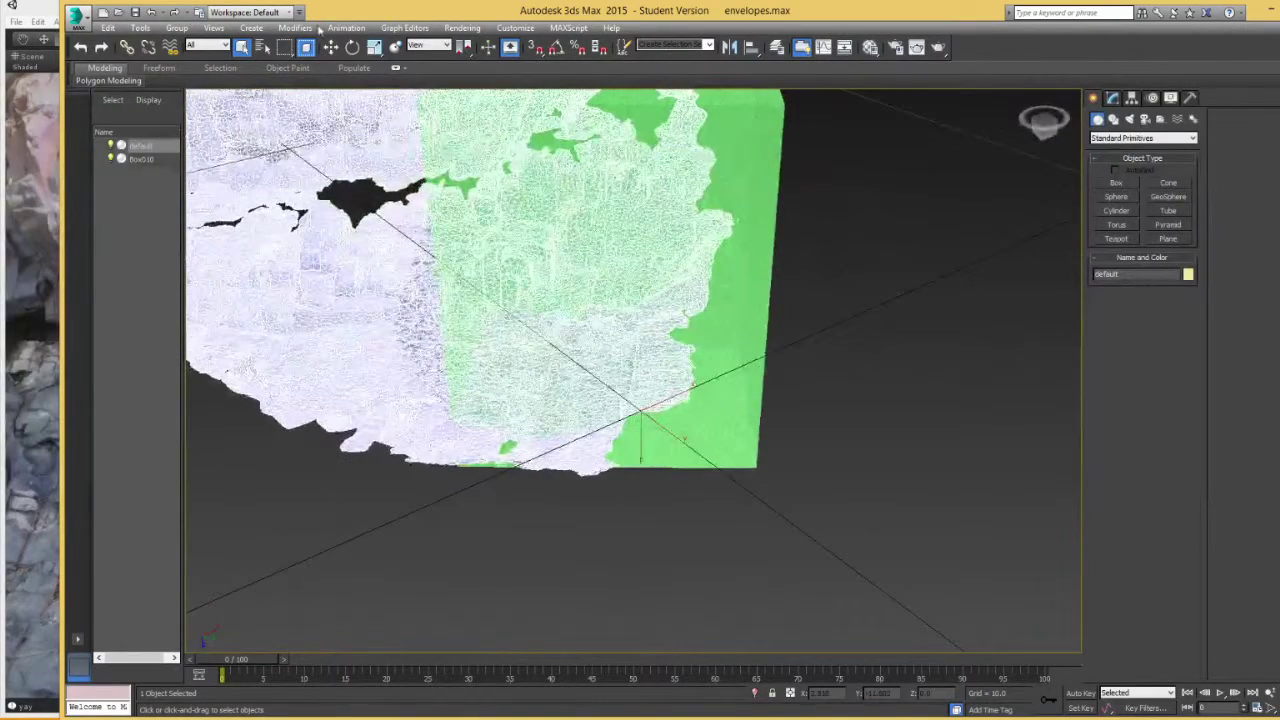
{"action": "left_click", "coordinate": [199, 12]}
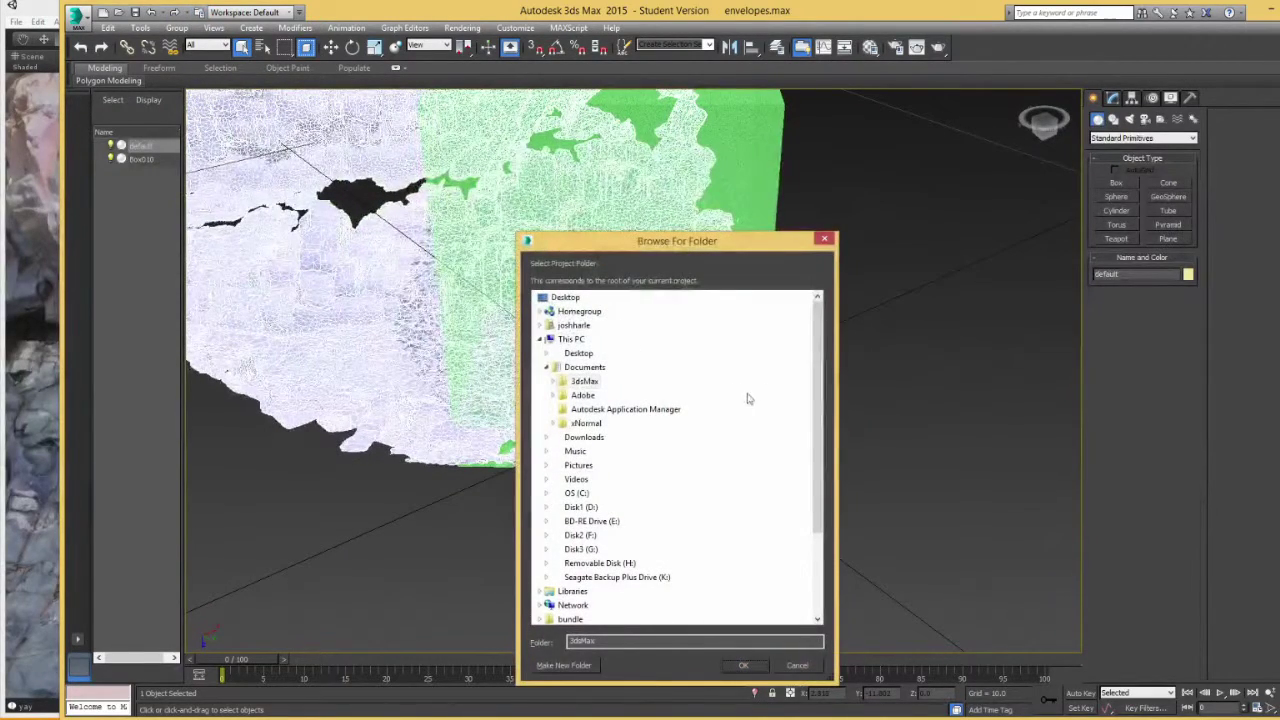
{"action": "left_click", "coordinate": [826, 241]}
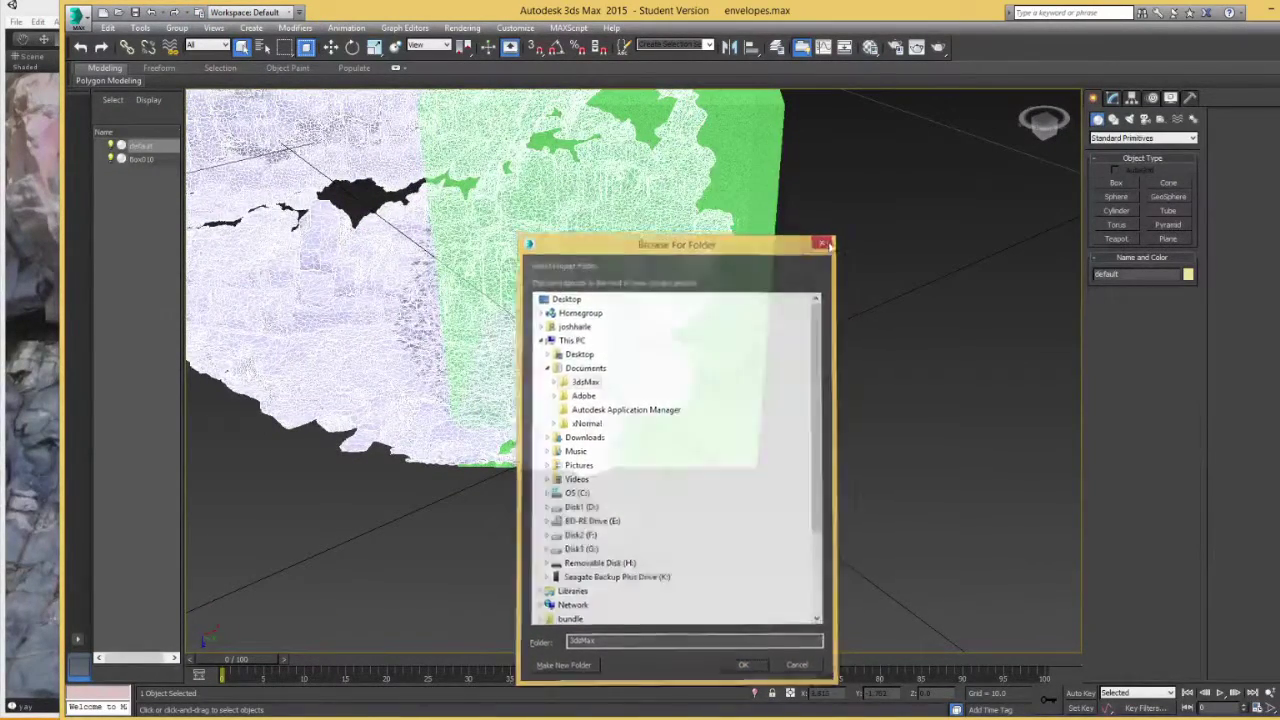
{"action": "mouse_move", "coordinate": [837, 420]}
{"action": "middle_mouse_down", "text": "alt"}
{"action": "mouse_move", "coordinate": [806, 437]}
{"action": "mouse_move", "coordinate": [840, 418]}
{"action": "mouse_move", "coordinate": [814, 423]}
{"action": "mouse_move", "coordinate": [829, 417]}
{"action": "middle_mouse_up", "text": "alt"}
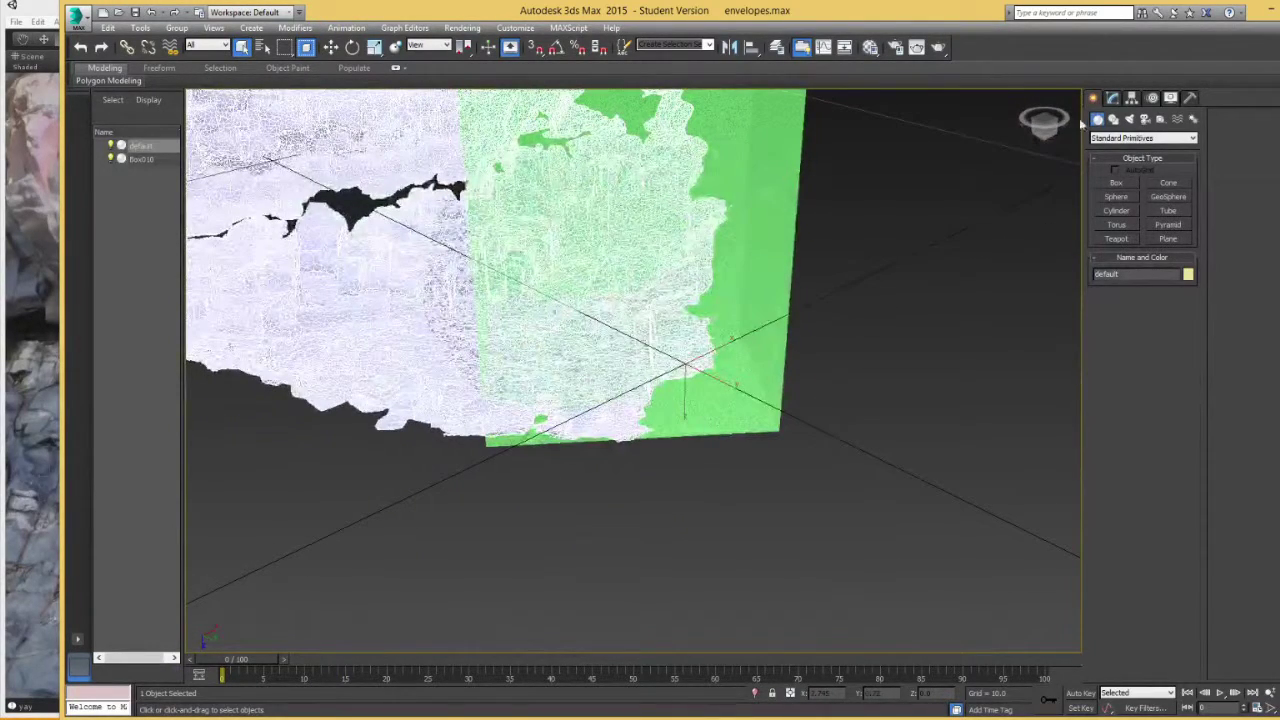
{"action": "left_click", "coordinate": [1143, 138]}
Apply a Compound Objects Boolean Intersection of the default mesh with Box010, keeping the enclosed part.
{"action": "left_click", "coordinate": [1147, 158]}
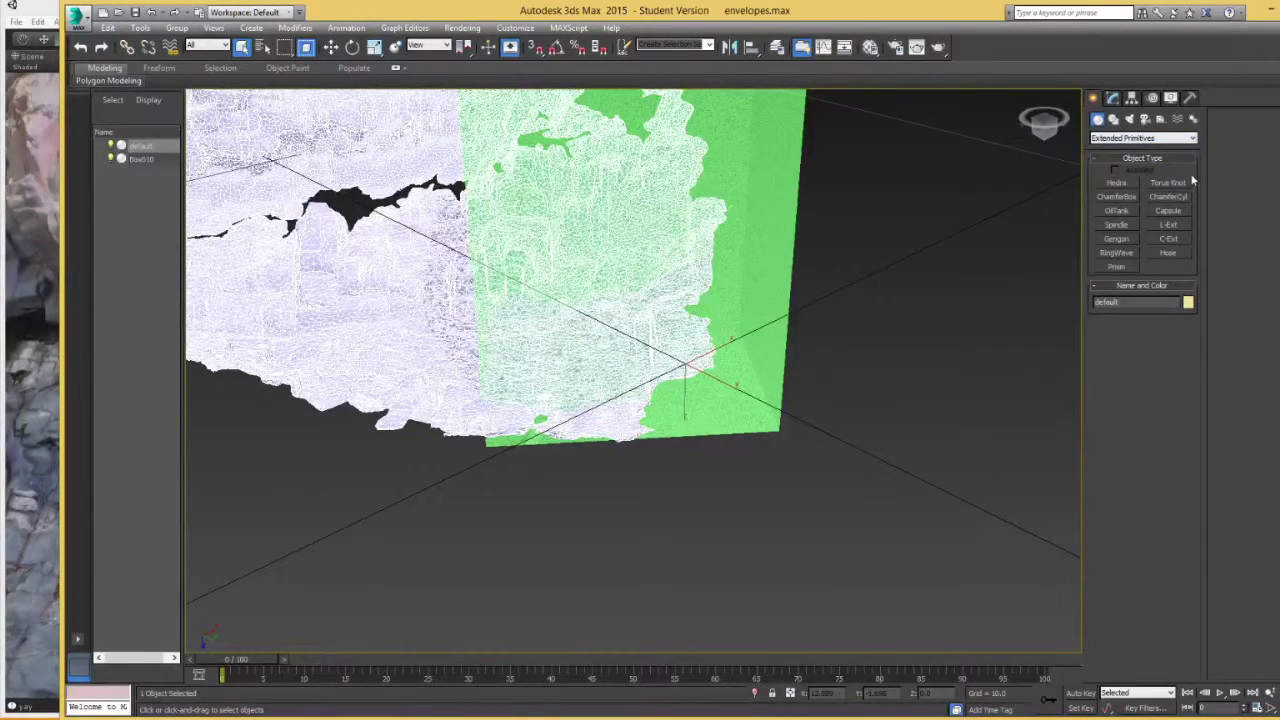
{"action": "left_click", "coordinate": [1143, 138]}
{"action": "left_click", "coordinate": [1135, 166]}
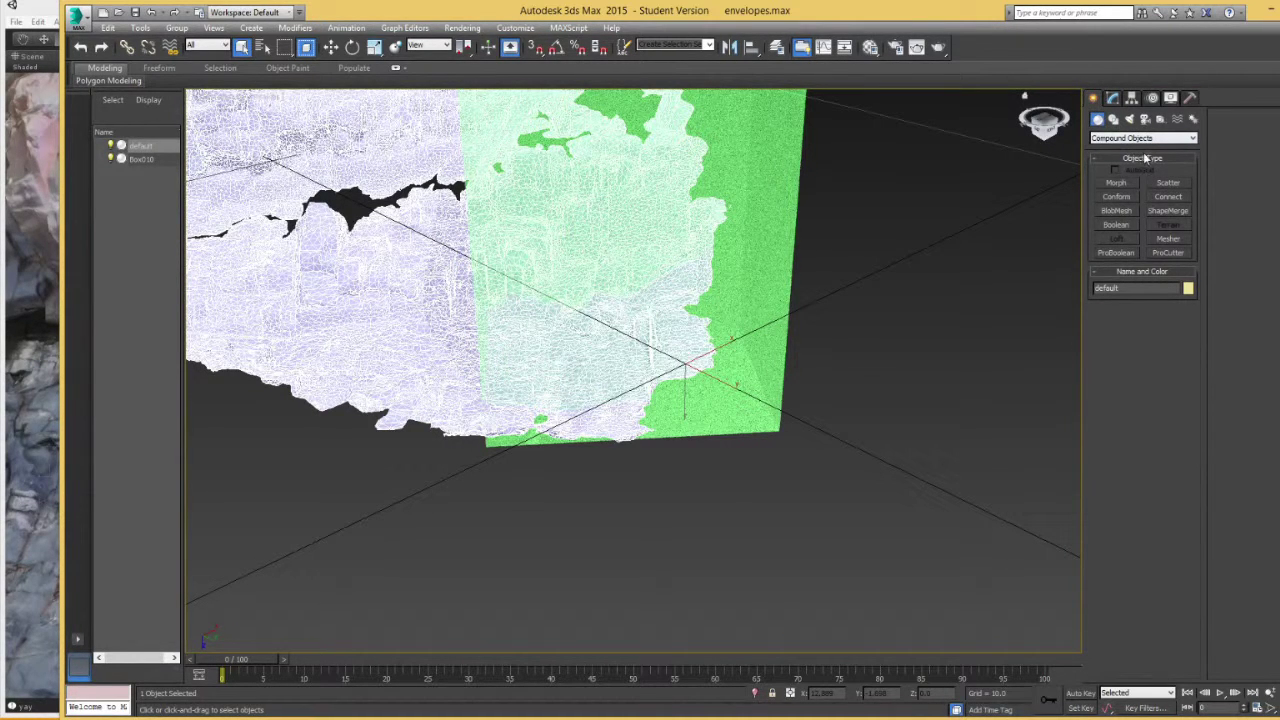
{"action": "left_click", "coordinate": [1121, 224]}
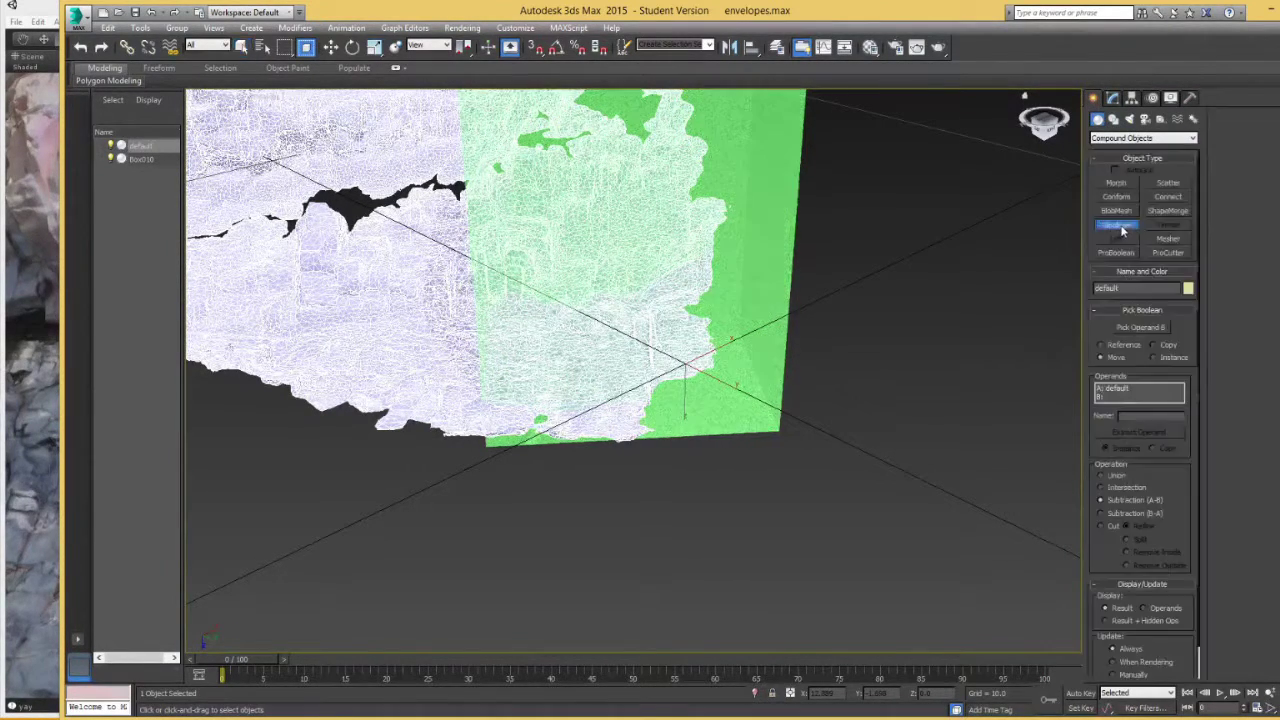
{"action": "middle_click_drag", "start_coordinate": [710, 325], "coordinate": [755, 305]}
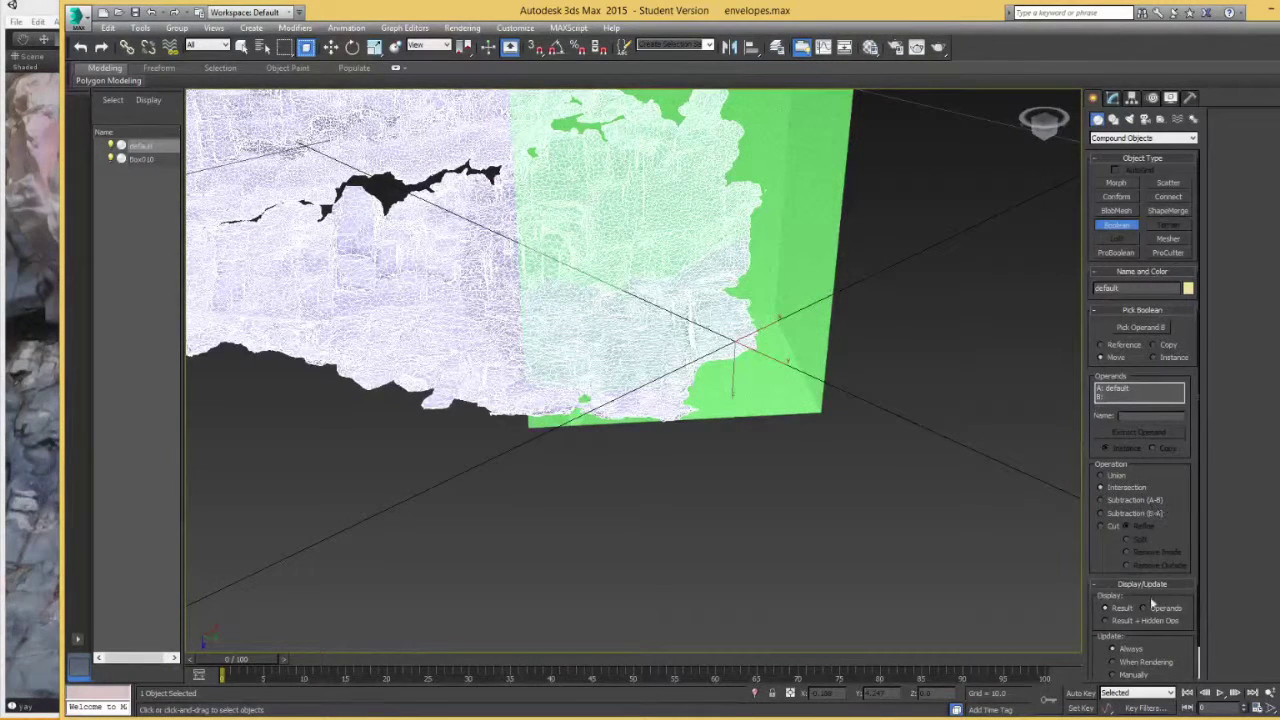
{"action": "left_click", "coordinate": [1145, 326]}
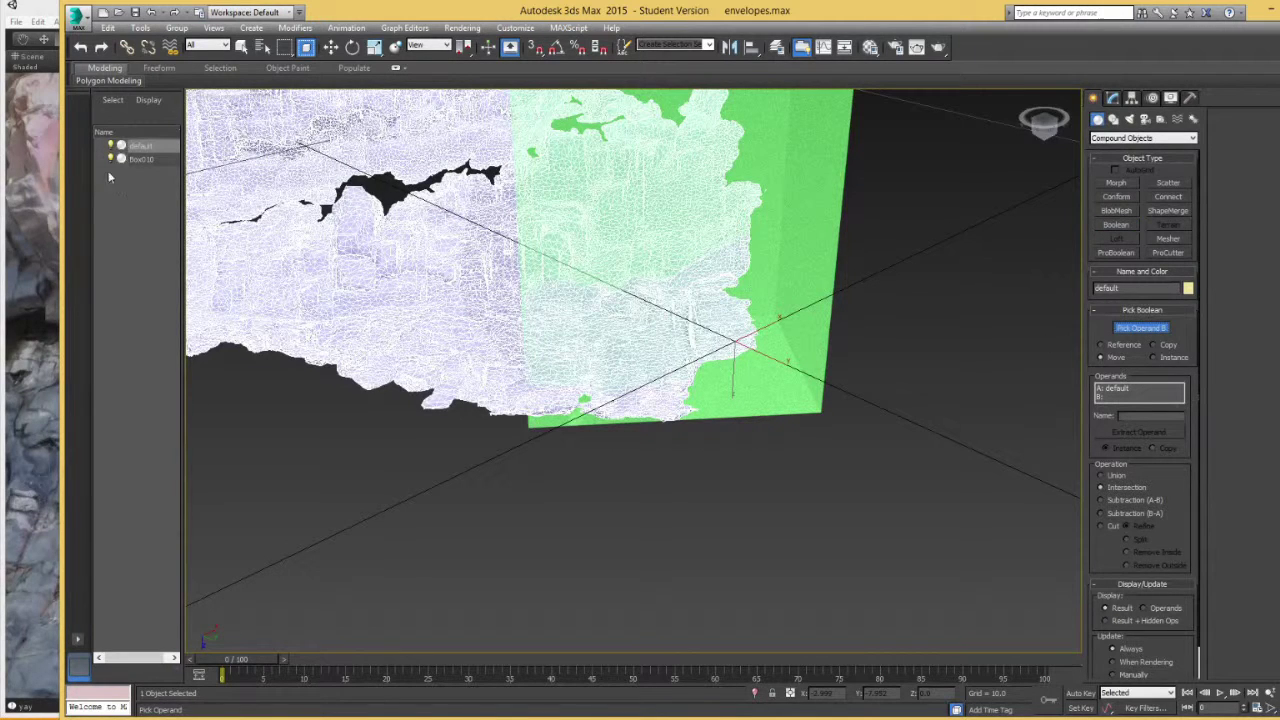
{"action": "left_click", "coordinate": [141, 159]}
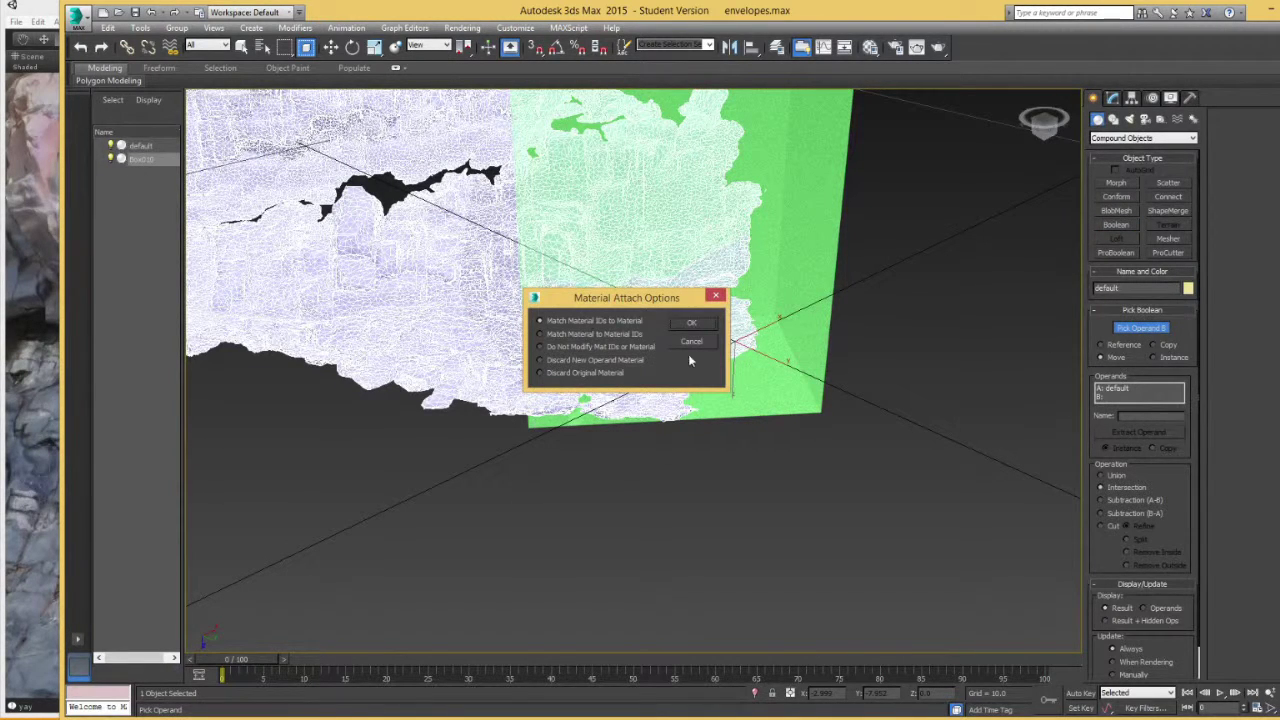
{"action": "left_click", "coordinate": [703, 324]}
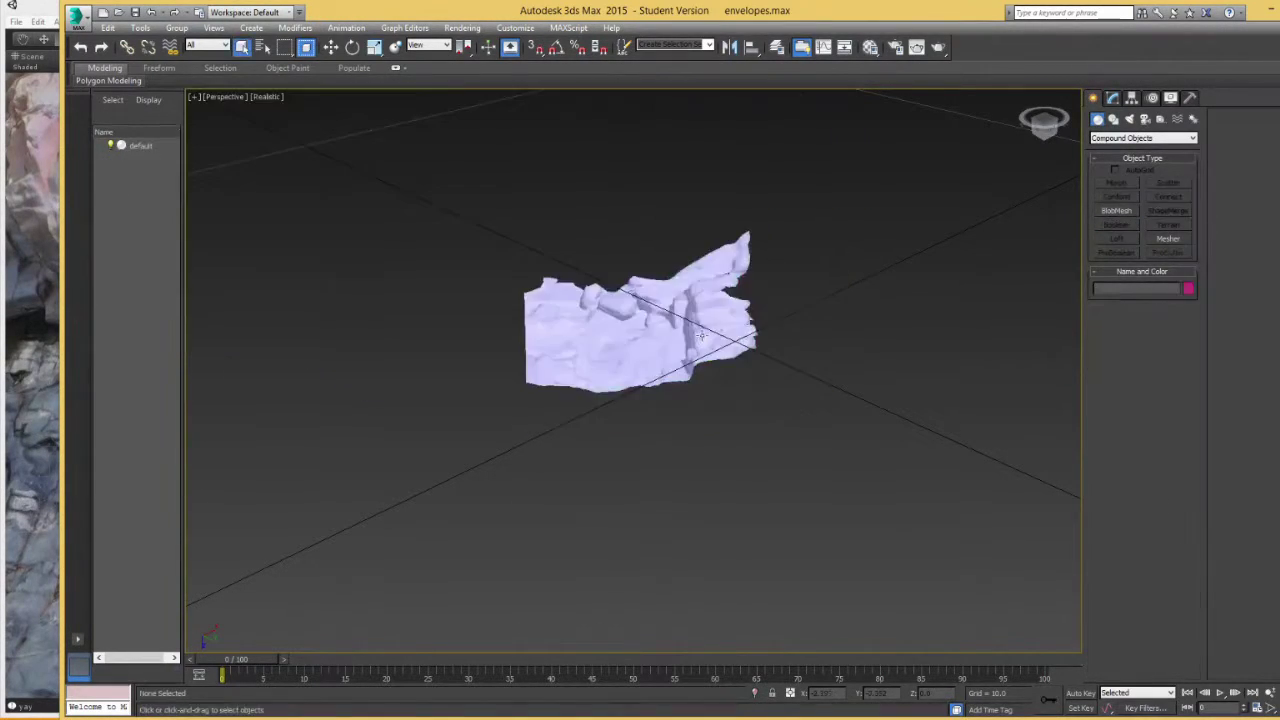
{"action": "middle_click_drag", "start_coordinate": [731, 371], "coordinate": [734, 469], "text": "alt"}
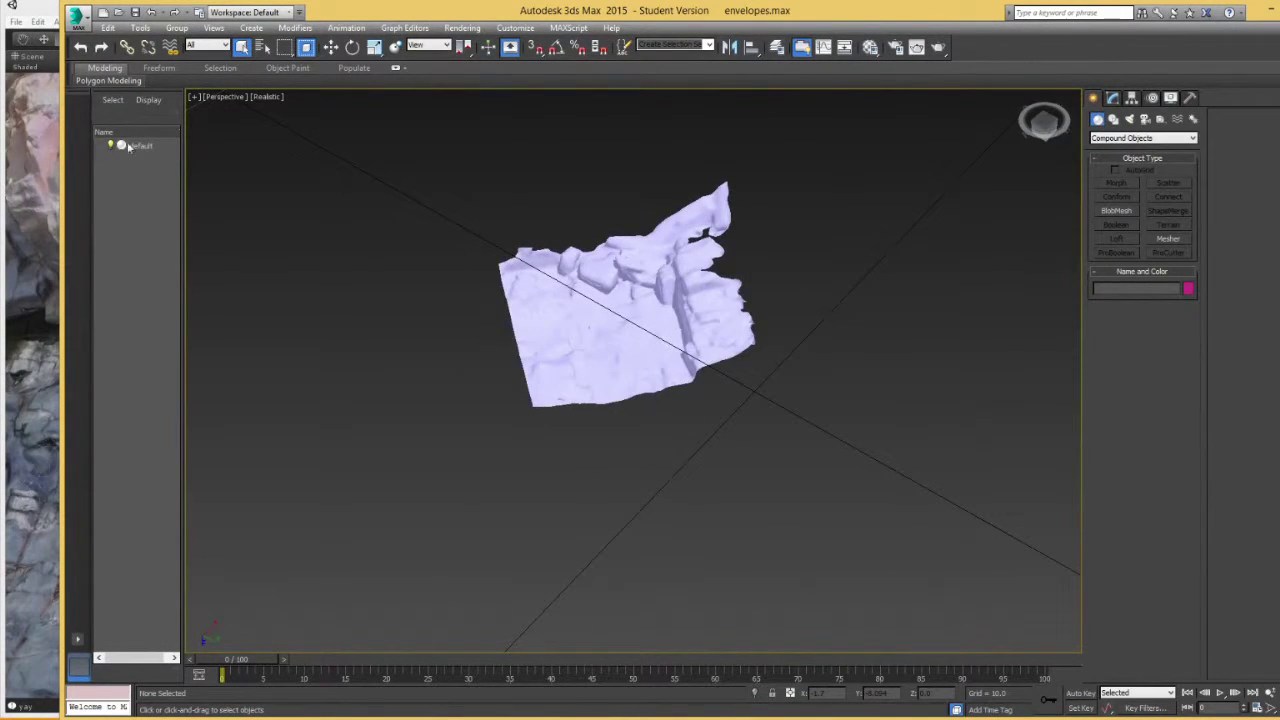
Start a Boolean on the default mesh with Box010 picked as operand B.
{"action": "left_click", "coordinate": [662, 313]}
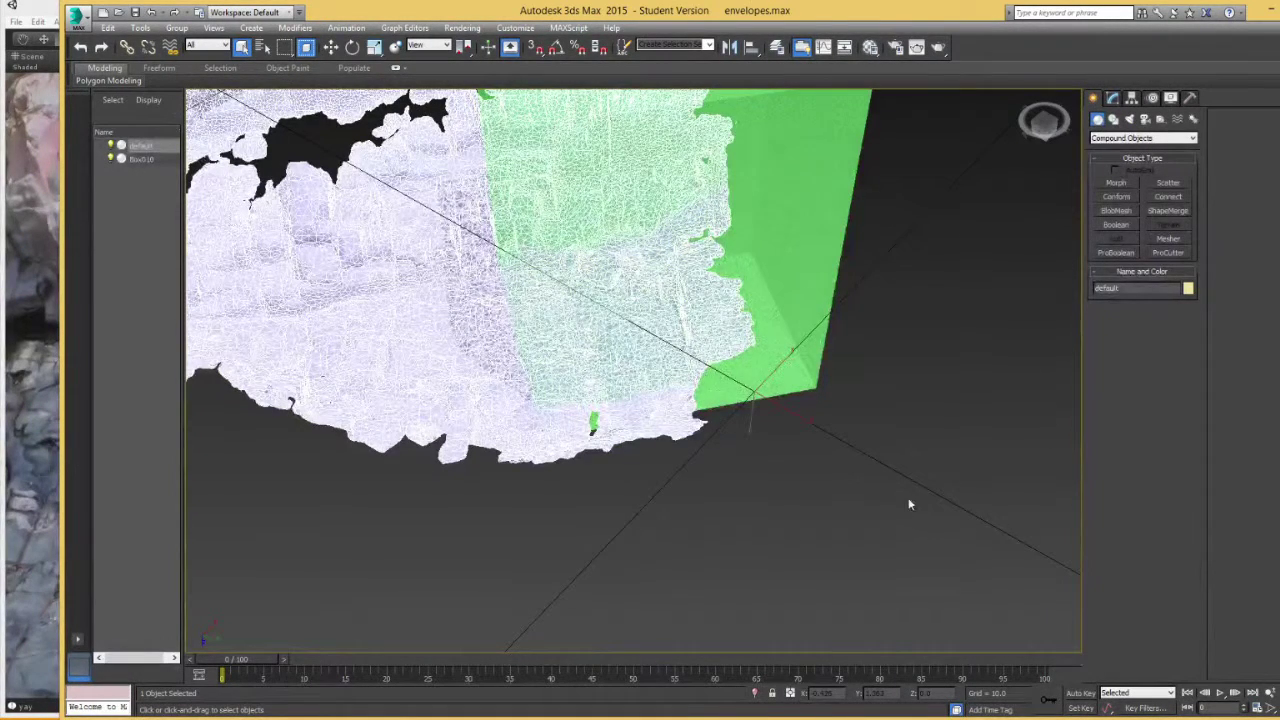
{"action": "middle_click_drag", "start_coordinate": [908, 518], "coordinate": [894, 431], "text": "alt"}
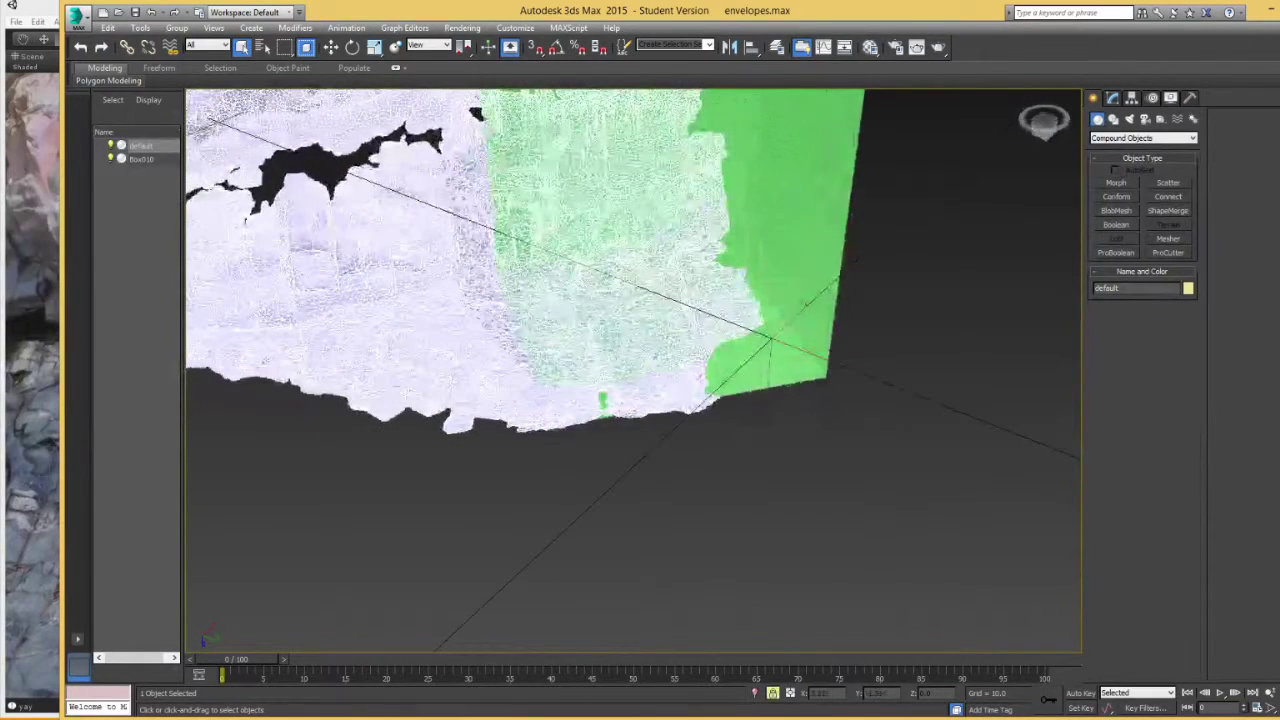
{"action": "left_click", "coordinate": [141, 159]}
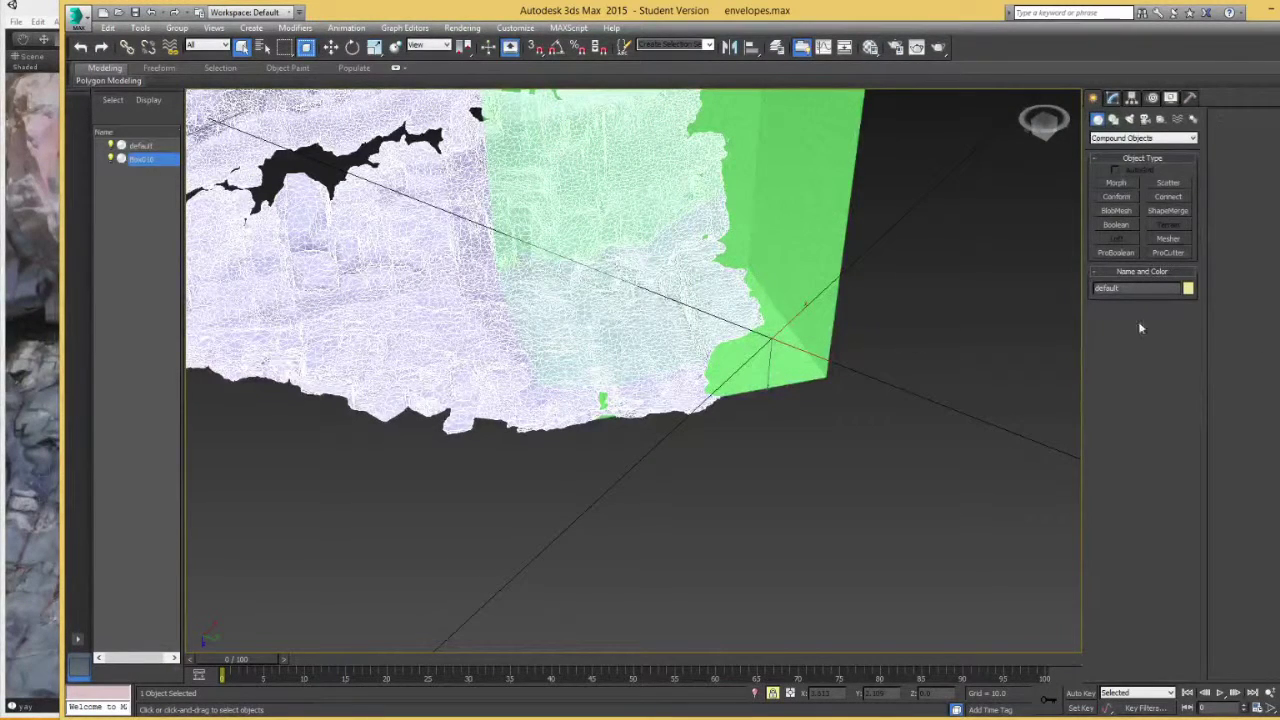
{"action": "left_click", "coordinate": [1116, 224]}
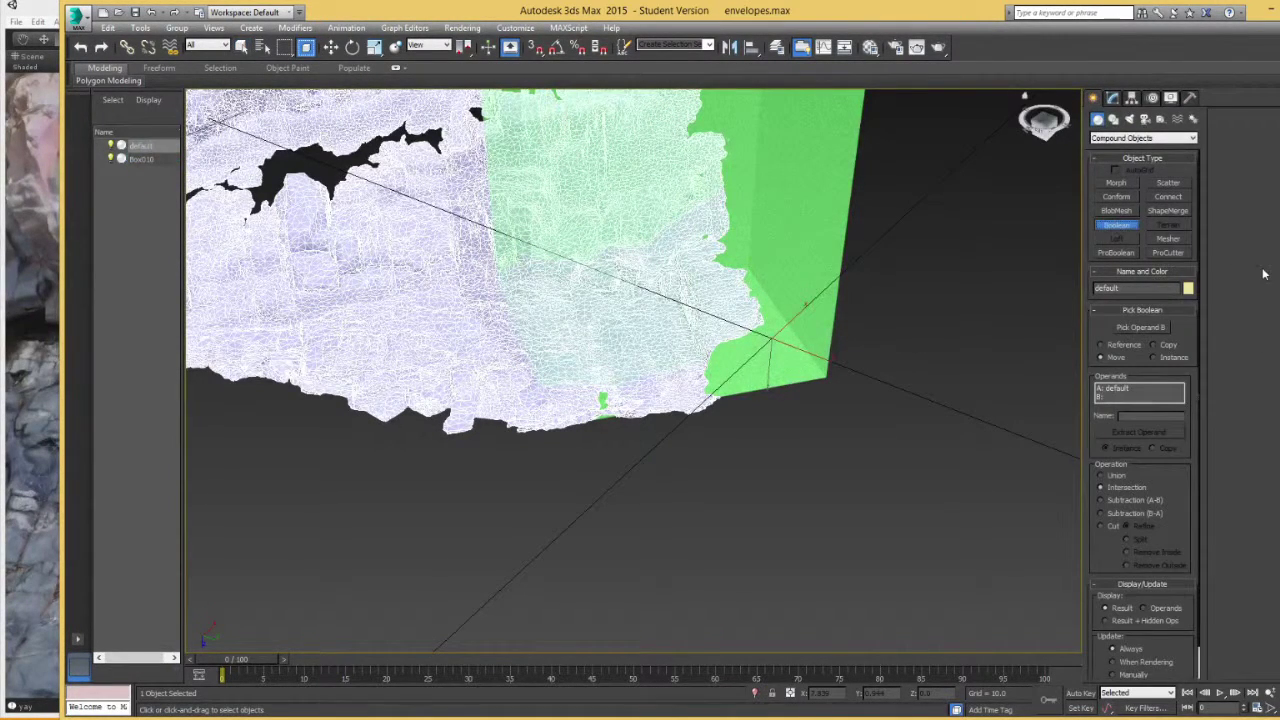
{"action": "left_click", "coordinate": [1142, 328]}
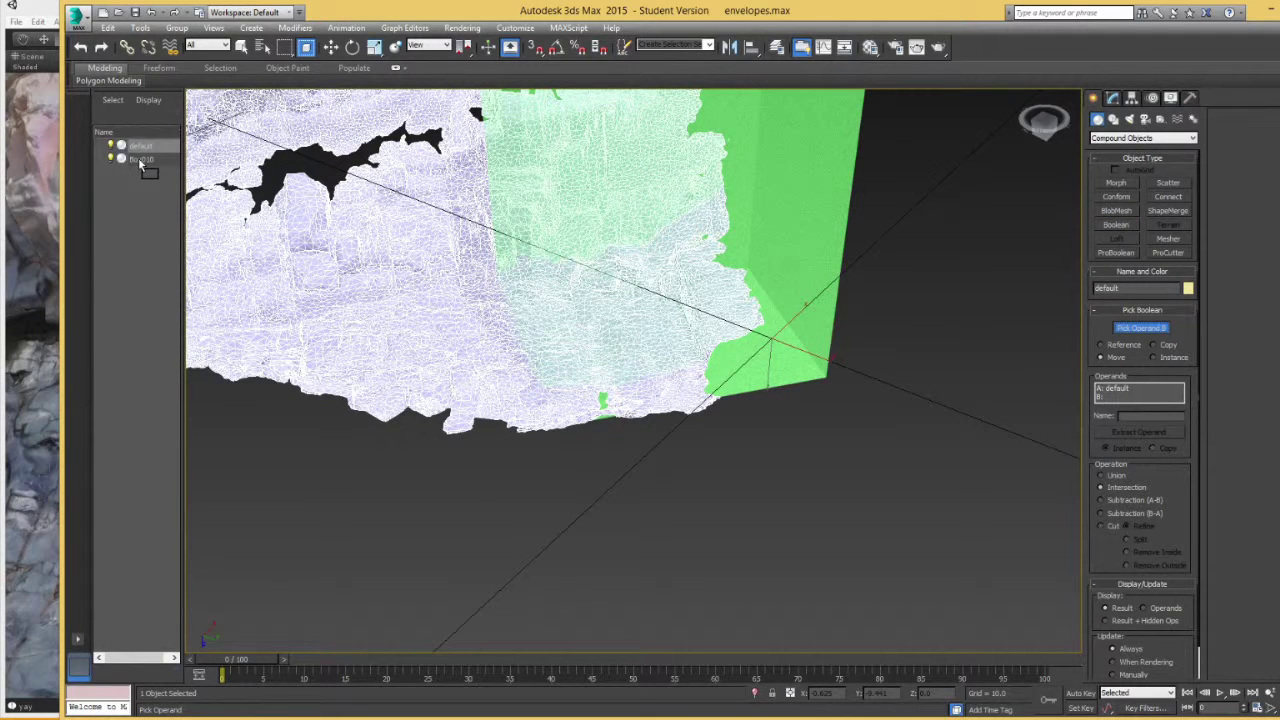
{"action": "left_click", "coordinate": [141, 159]}
Try a Boolean Intersection on Box010 with the terrain mesh, inspect the result, then undo it.
{"action": "key", "text": "w"}
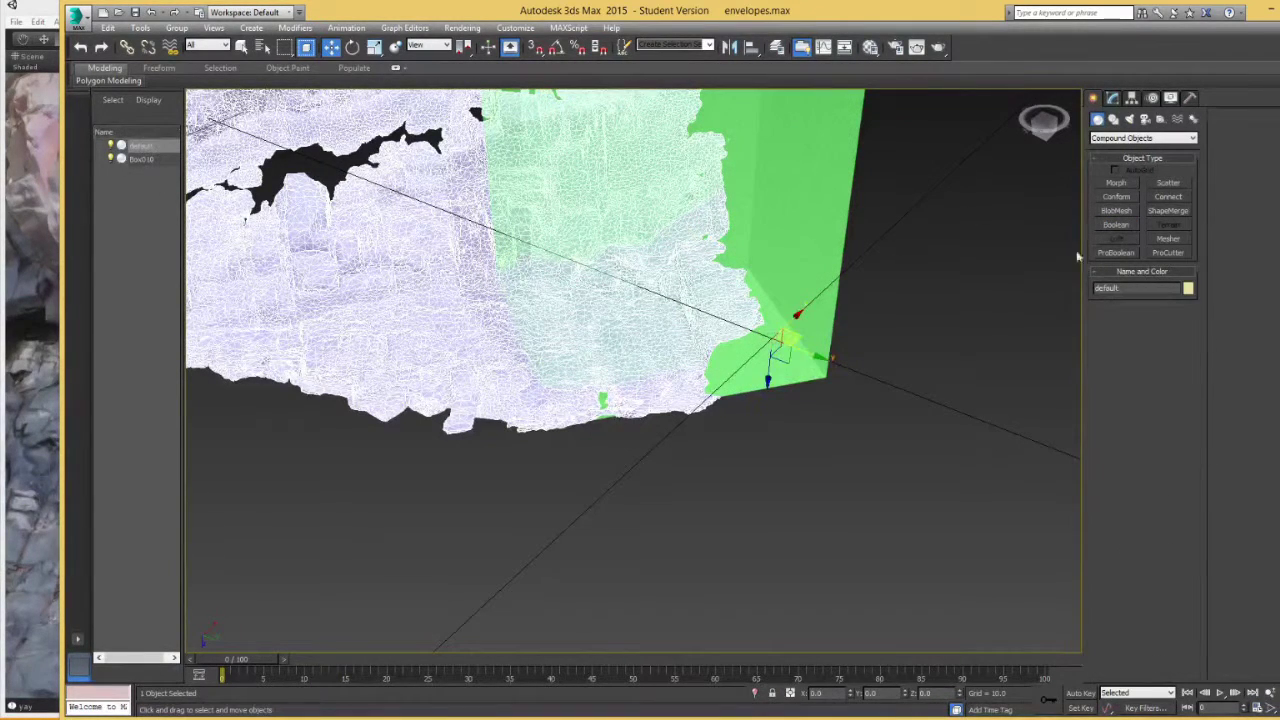
{"action": "left_click", "coordinate": [143, 160]}
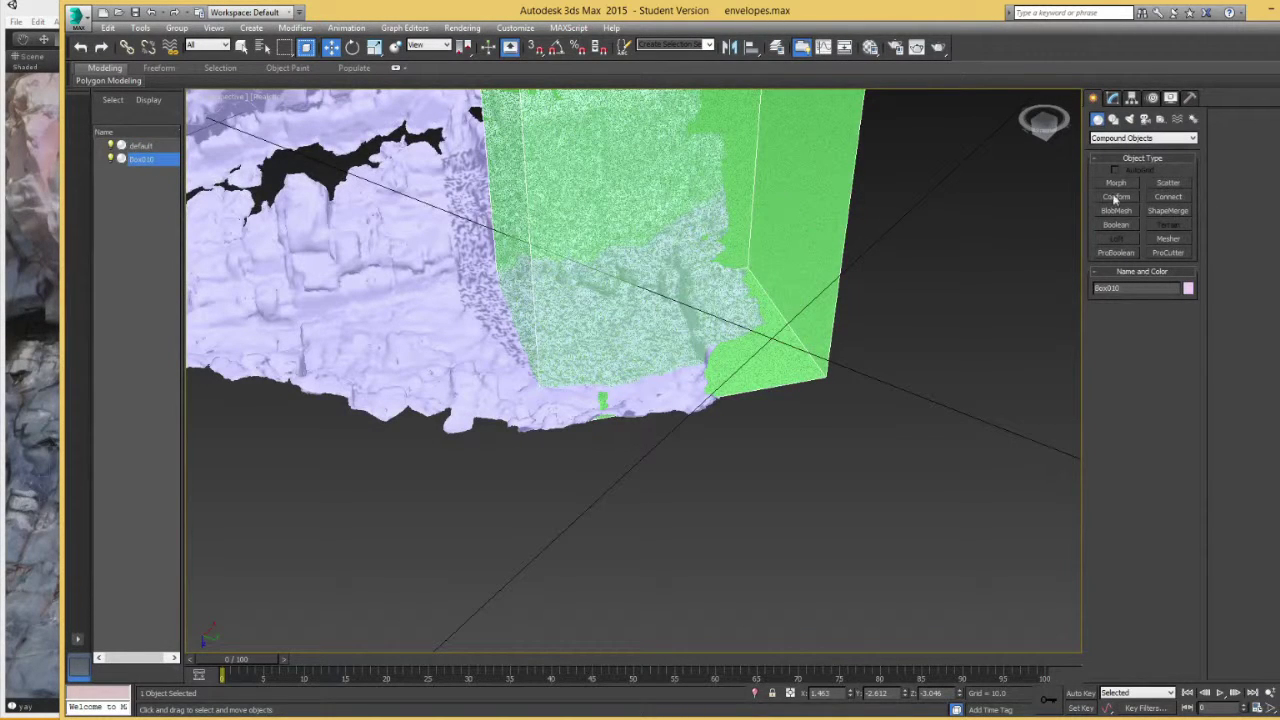
{"action": "left_click", "coordinate": [1116, 224]}
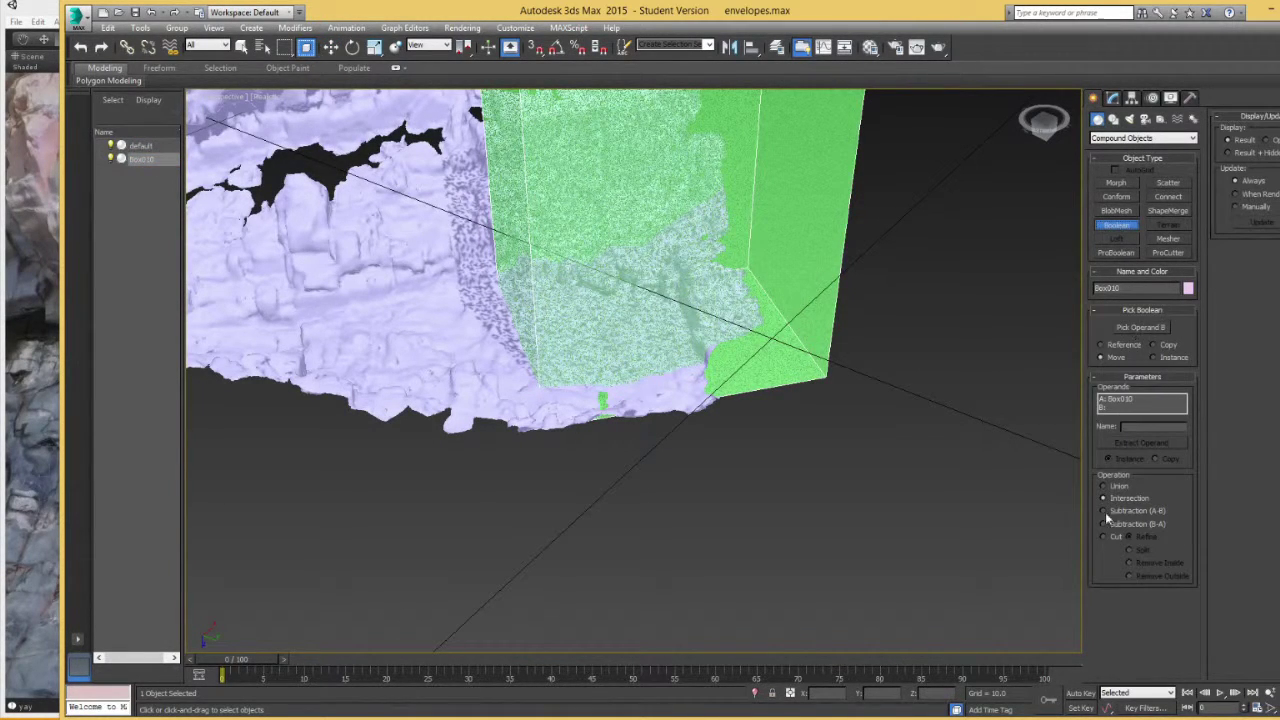
{"action": "left_click", "coordinate": [1138, 327]}
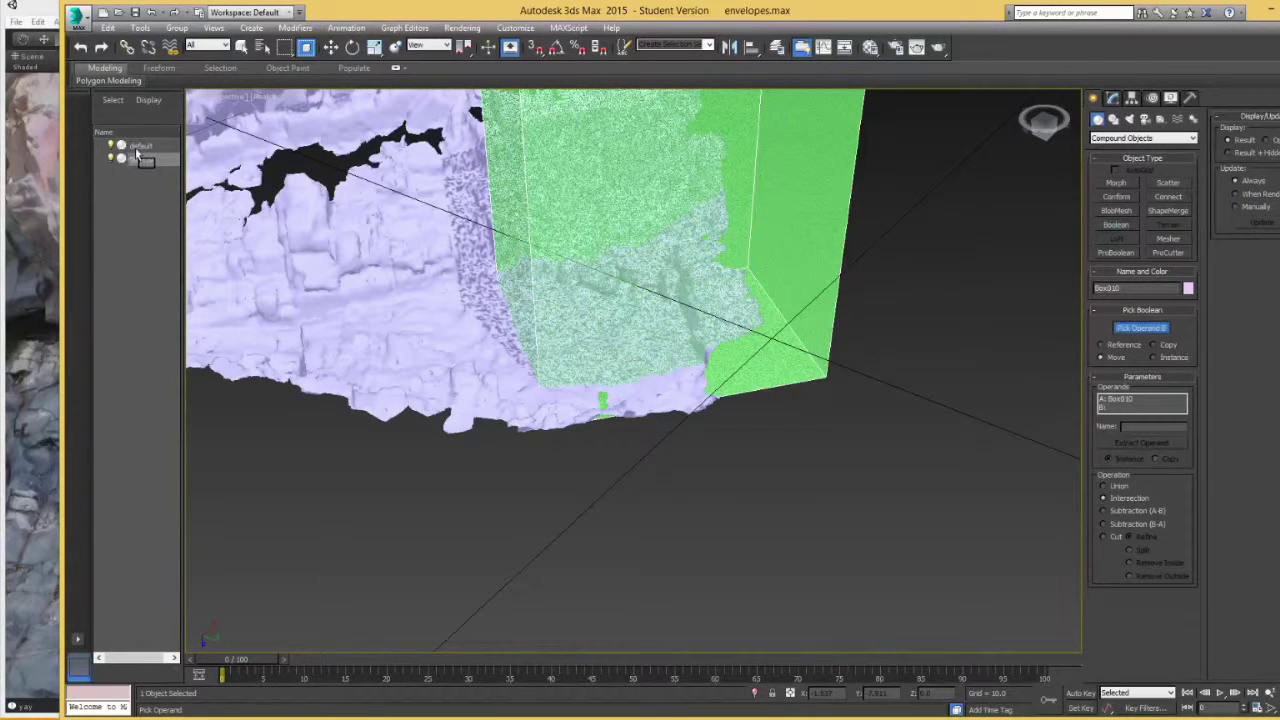
{"action": "left_click", "coordinate": [698, 388]}
{"action": "left_click", "coordinate": [692, 324]}
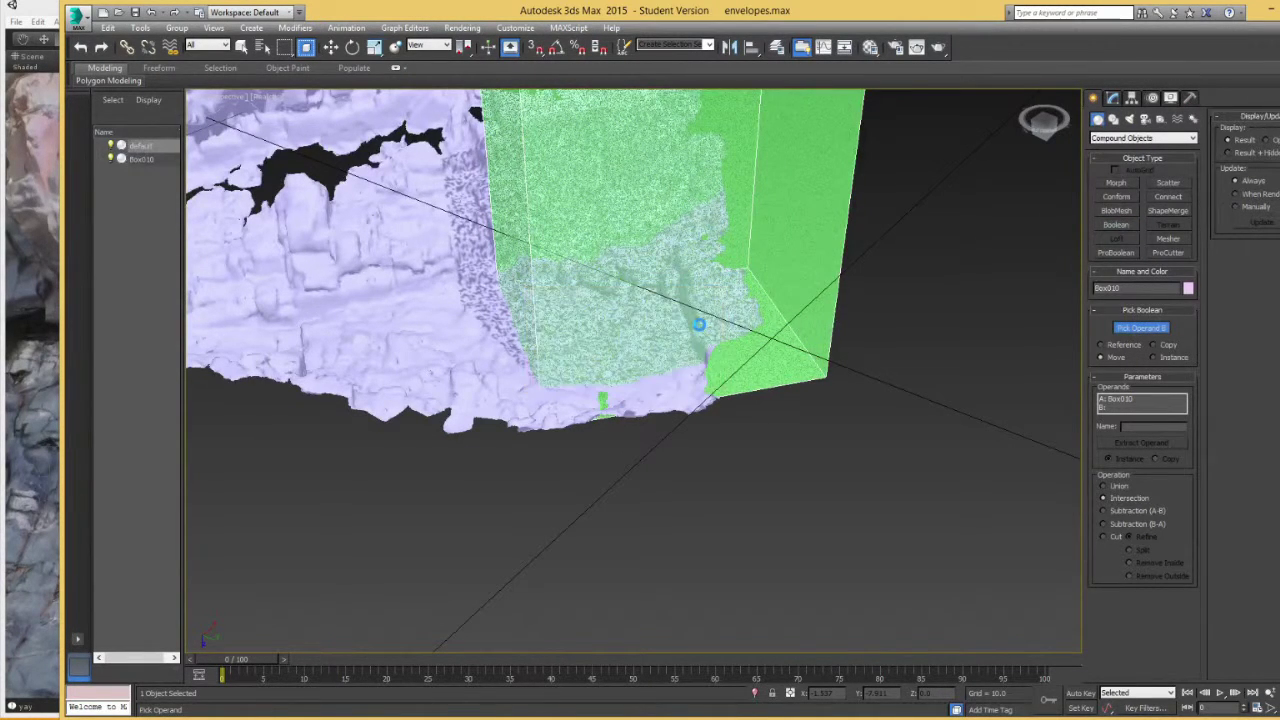
{"action": "middle_click_drag", "start_coordinate": [759, 428], "coordinate": [740, 257], "text": "alt"}
{"action": "scroll", "coordinate": [740, 260], "scroll_direction": "up", "scroll_amount": 6}
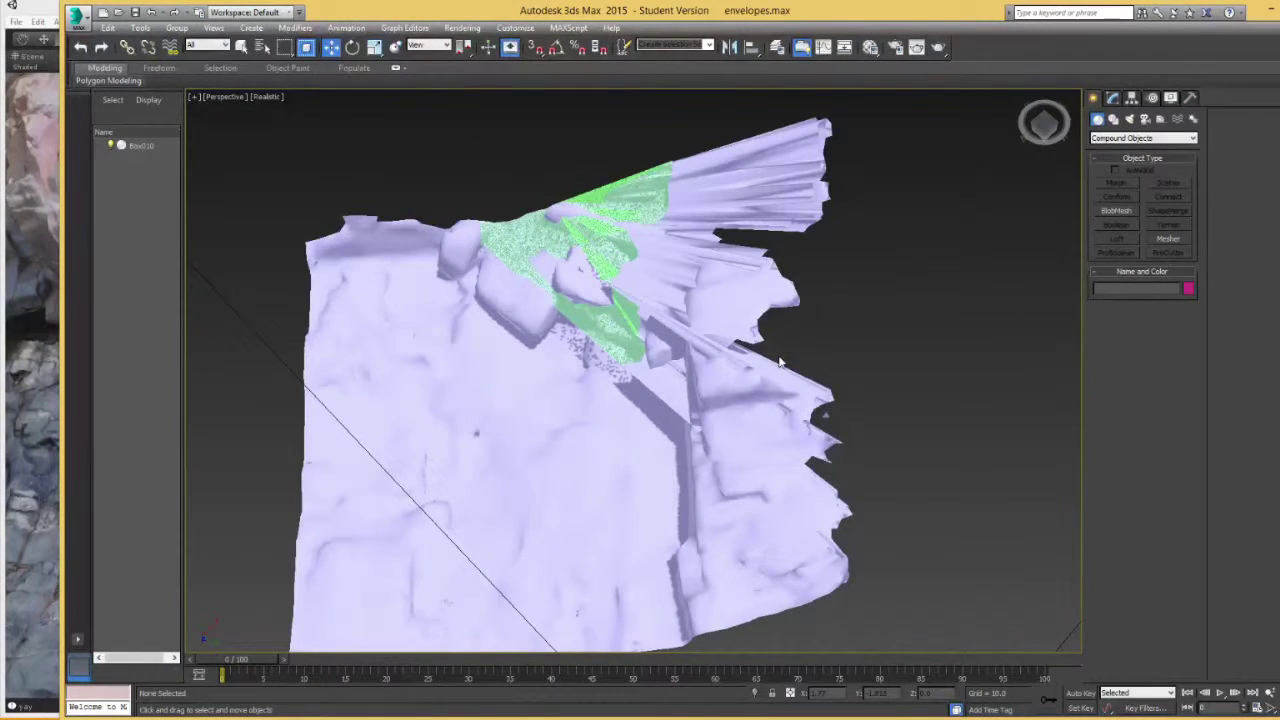
{"action": "left_click", "coordinate": [776, 363]}
{"action": "key", "text": "ctrl+z"}
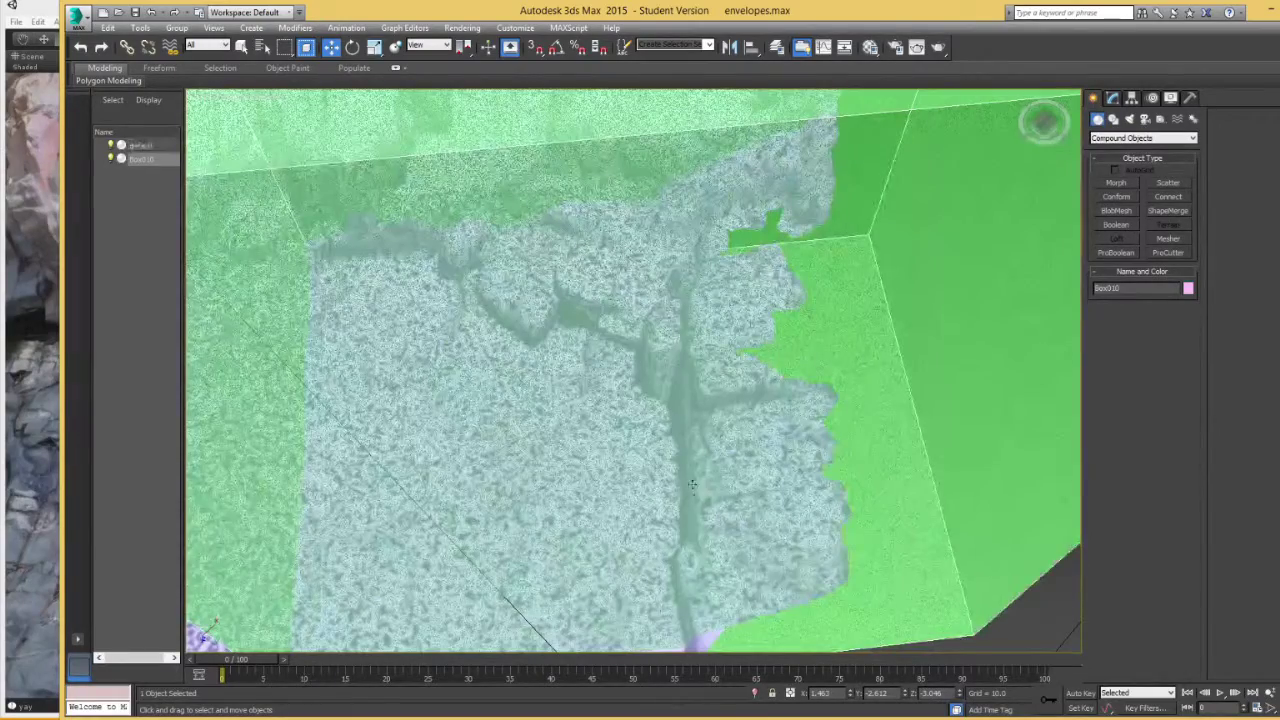
Intersect the default terrain mesh with the green box so only the trimmed piece remains.
{"action": "scroll", "coordinate": [692, 432], "scroll_direction": "down", "scroll_amount": 2}
{"action": "left_click", "coordinate": [145, 147]}
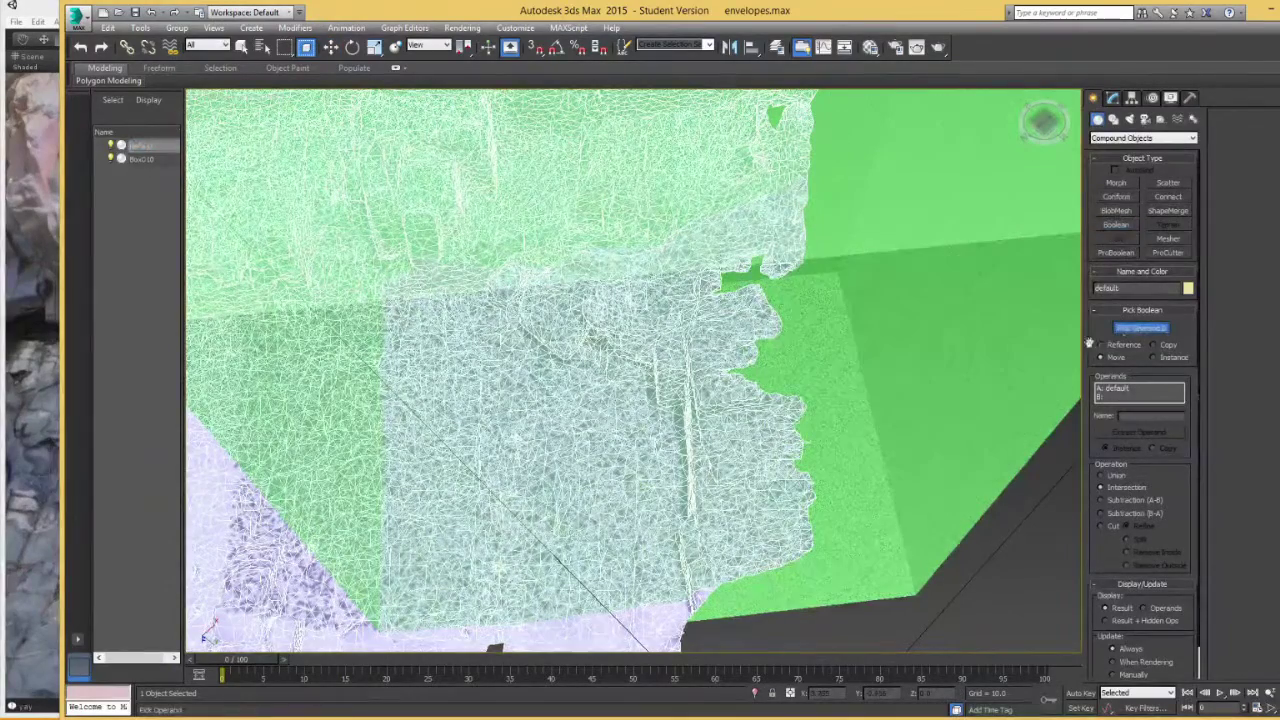
{"action": "left_click", "coordinate": [140, 161]}
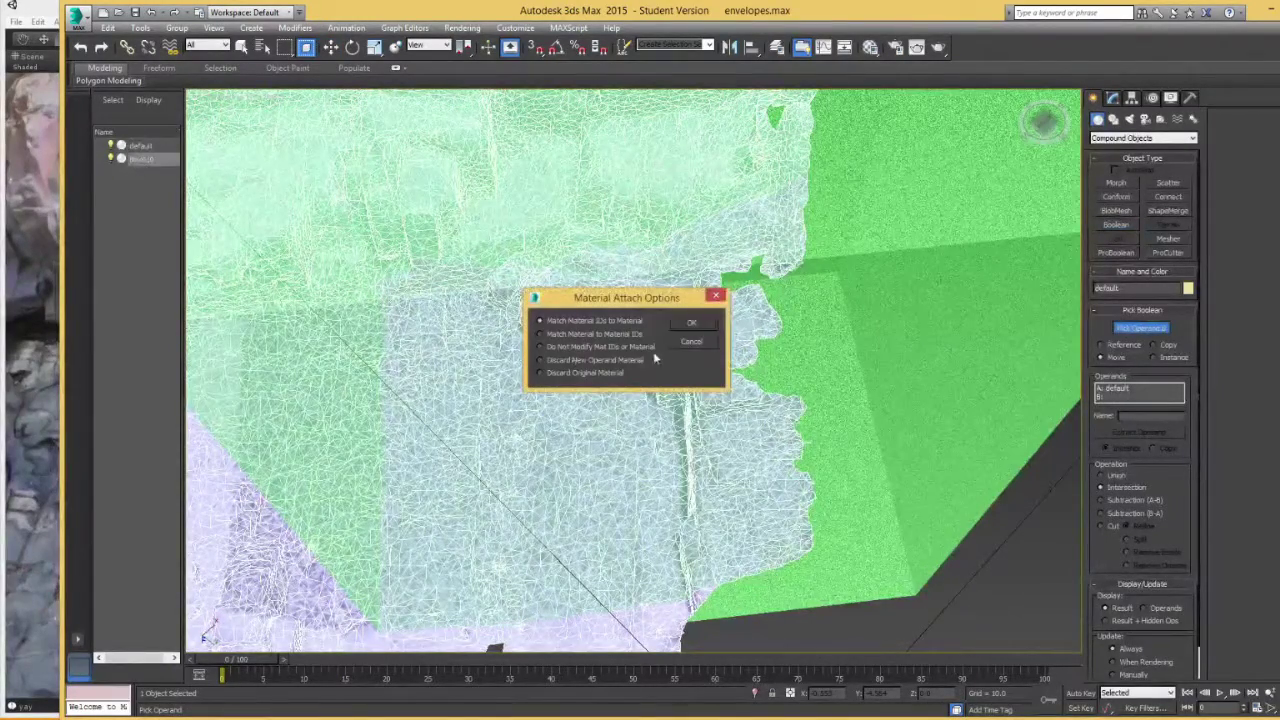
{"action": "left_click", "coordinate": [689, 323]}
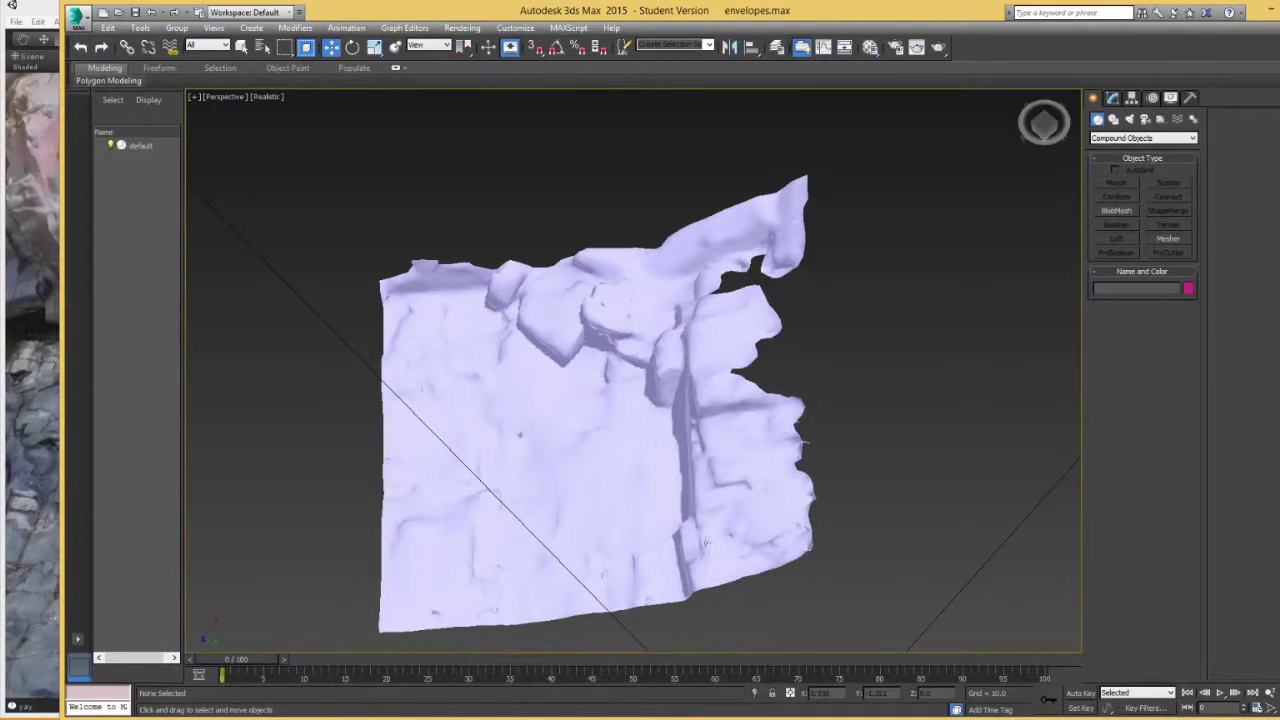
{"action": "mouse_move", "coordinate": [706, 543]}
{"action": "middle_mouse_down", "text": "alt"}
{"action": "mouse_move", "coordinate": [706, 486]}
{"action": "mouse_move", "coordinate": [690, 548]}
{"action": "middle_mouse_up", "text": "alt"}
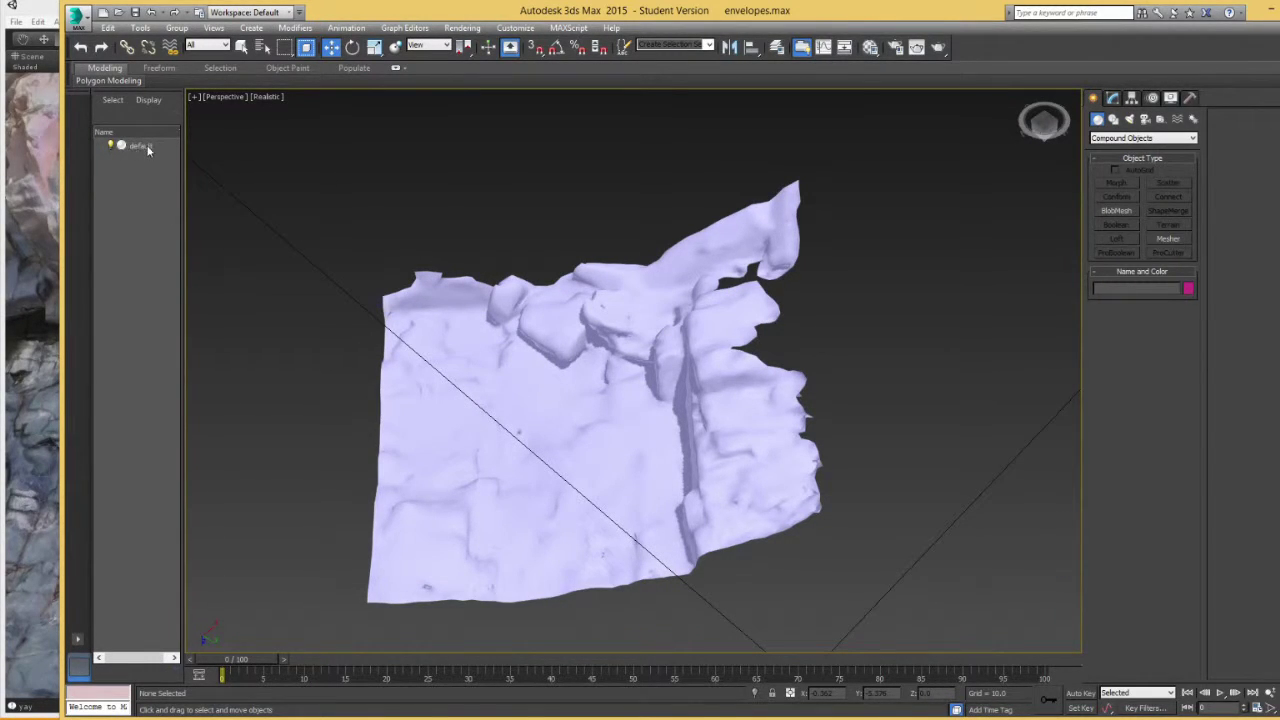
{"action": "left_click", "coordinate": [140, 146]}
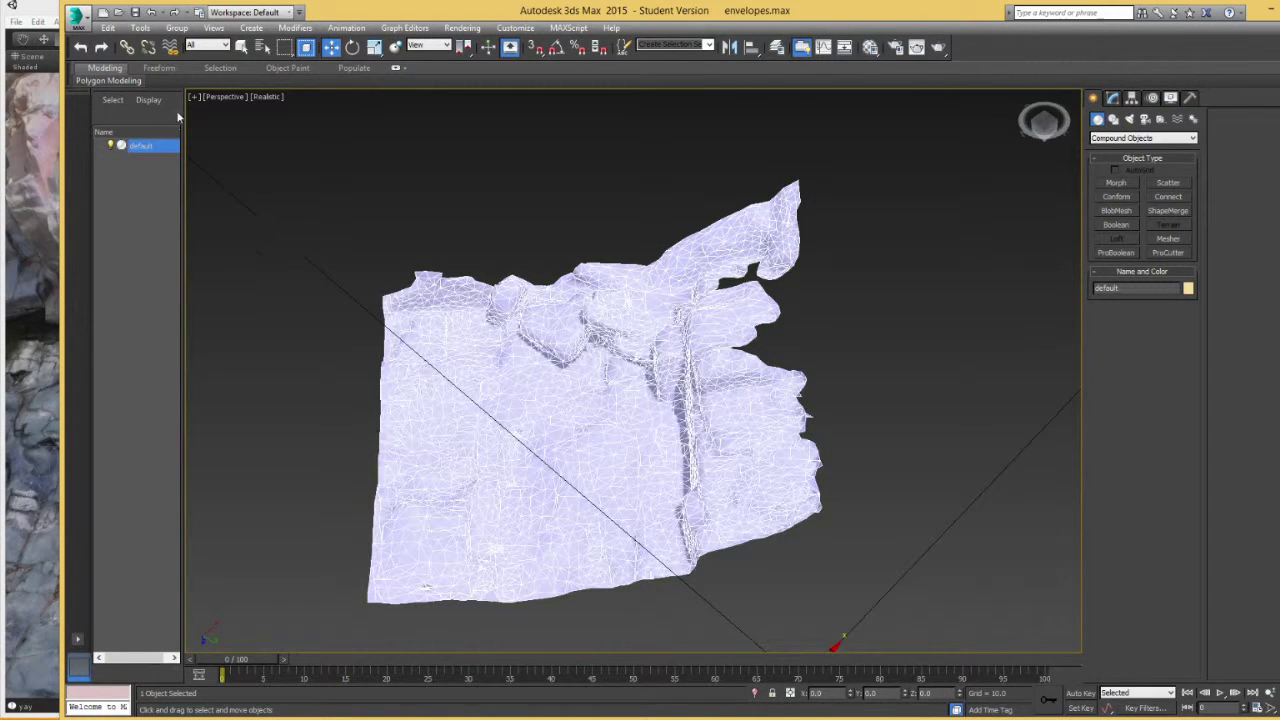
{"action": "left_click", "coordinate": [77, 17]}
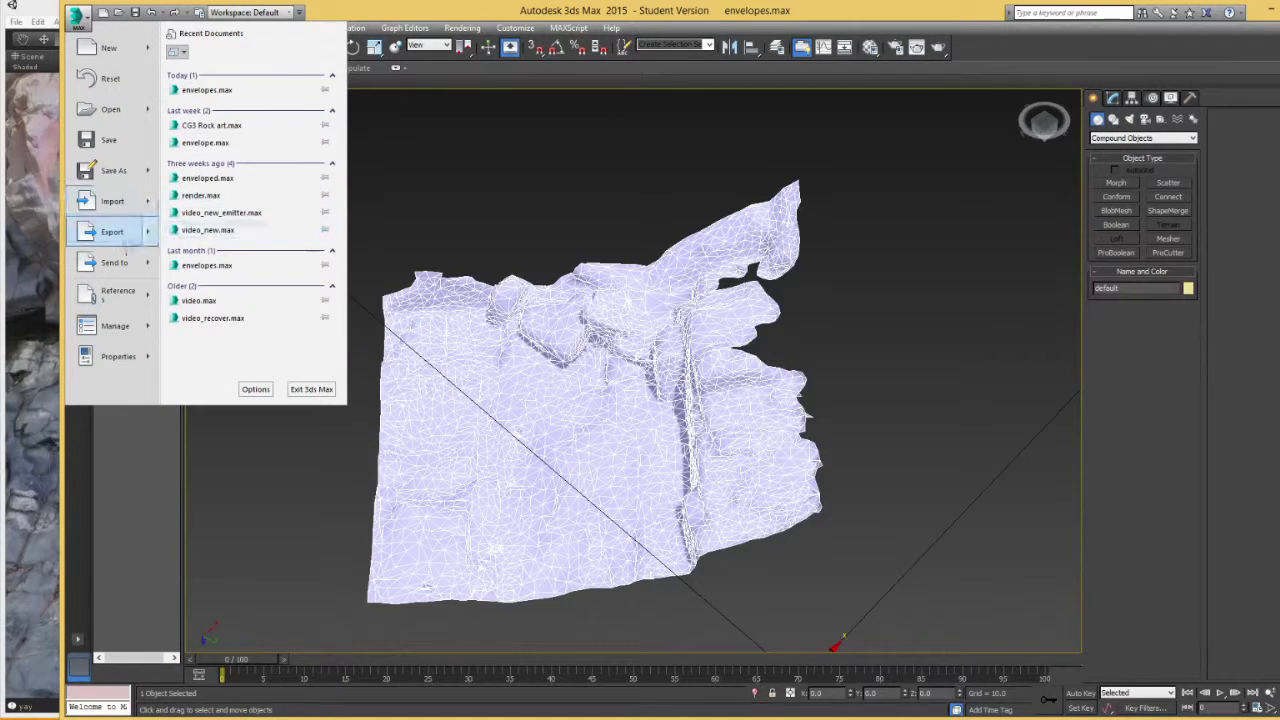
Start an export and browse to Desktop > creek > low > untextured.
{"action": "mouse_move", "coordinate": [150, 236]}
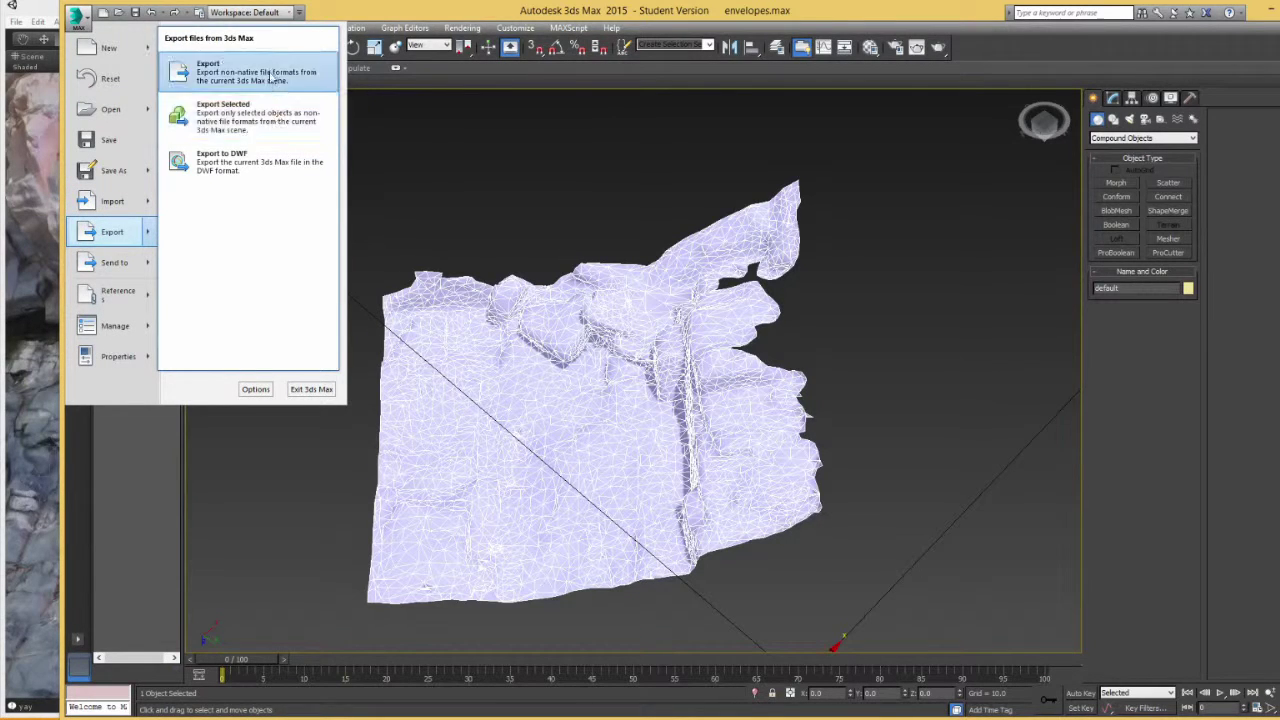
{"action": "left_click", "coordinate": [271, 78]}
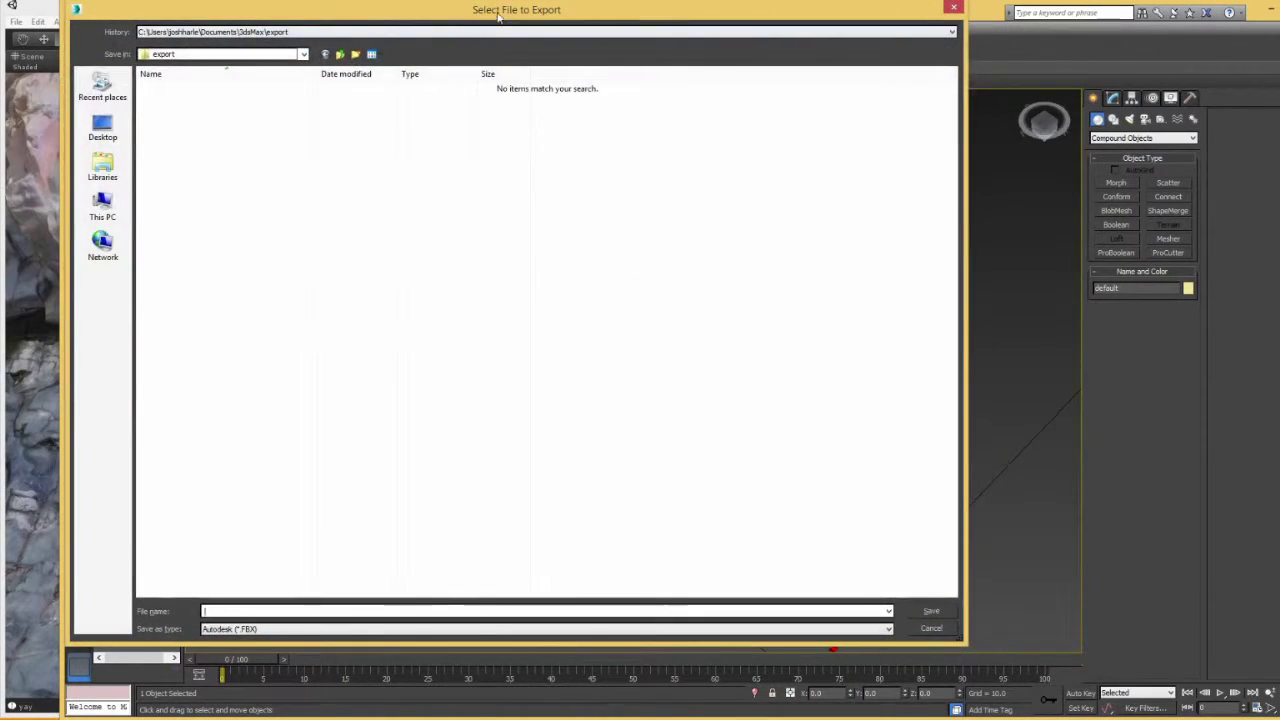
{"action": "left_click_drag", "start_coordinate": [498, 15], "coordinate": [919, 68]}
{"action": "left_click", "coordinate": [523, 180]}
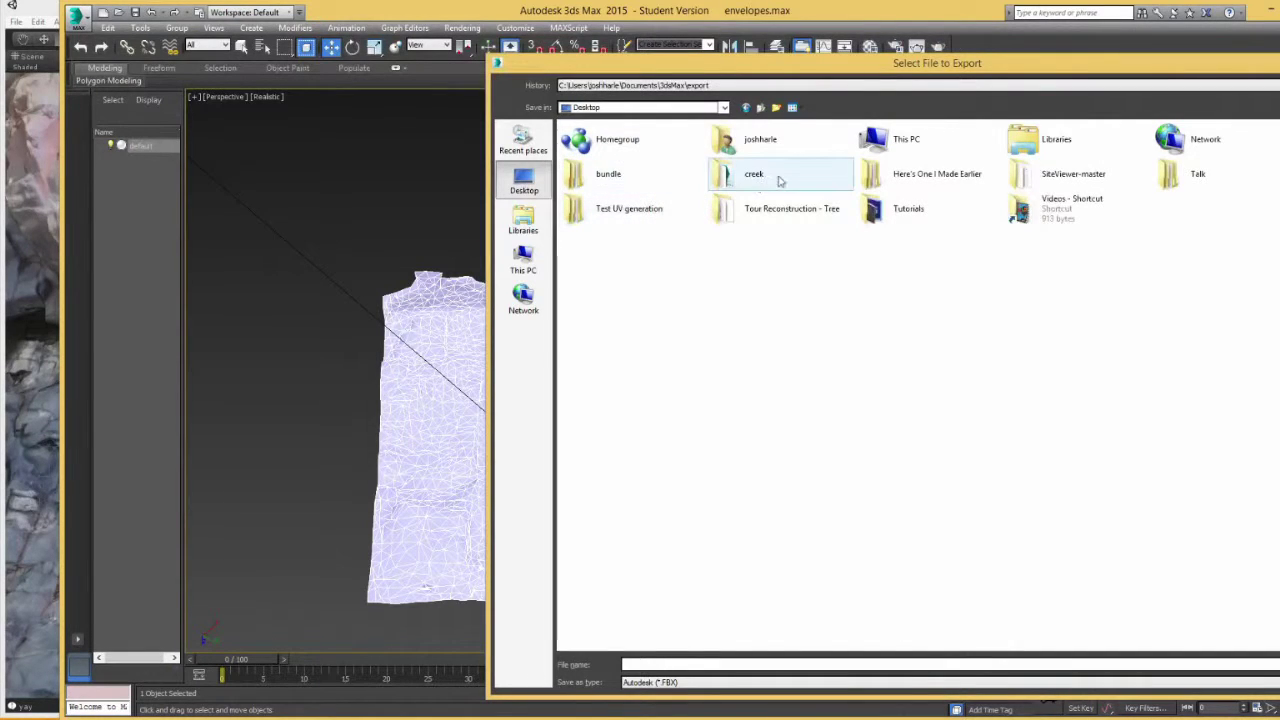
{"action": "double_click", "coordinate": [780, 178]}
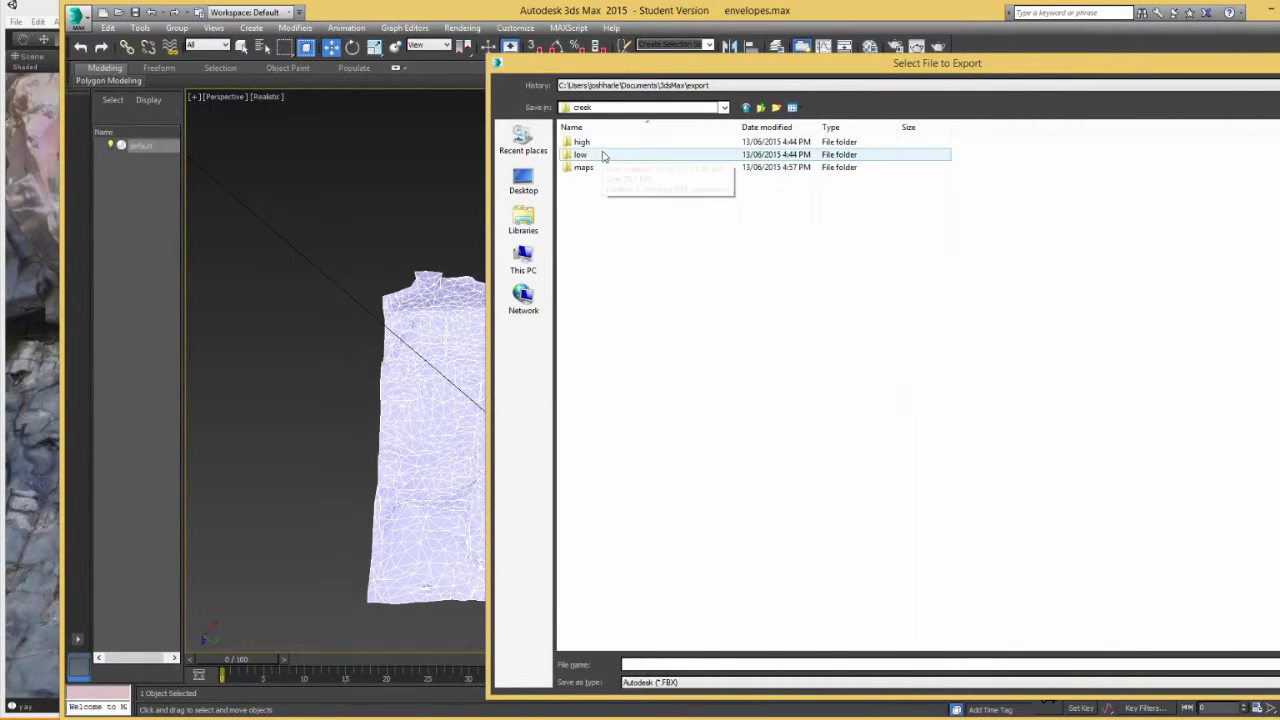
{"action": "double_click", "coordinate": [595, 157]}
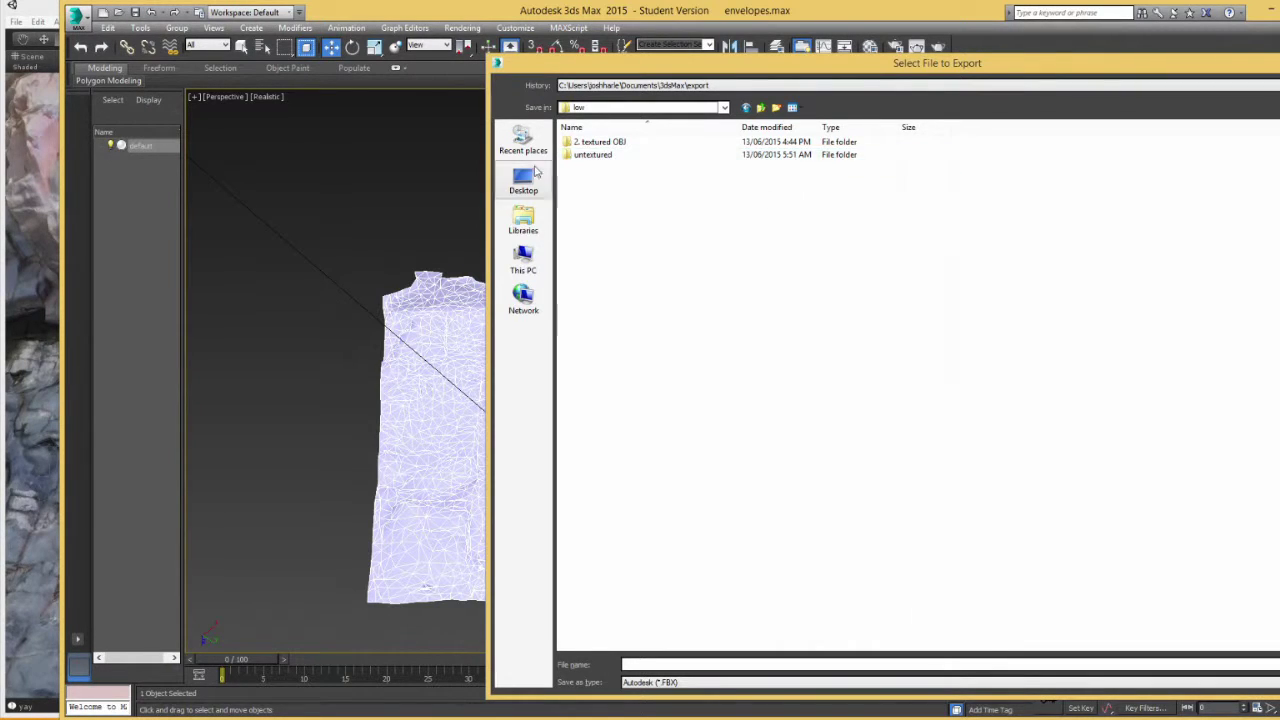
{"action": "double_click", "coordinate": [607, 160]}
{"action": "left_click", "coordinate": [760, 107]}
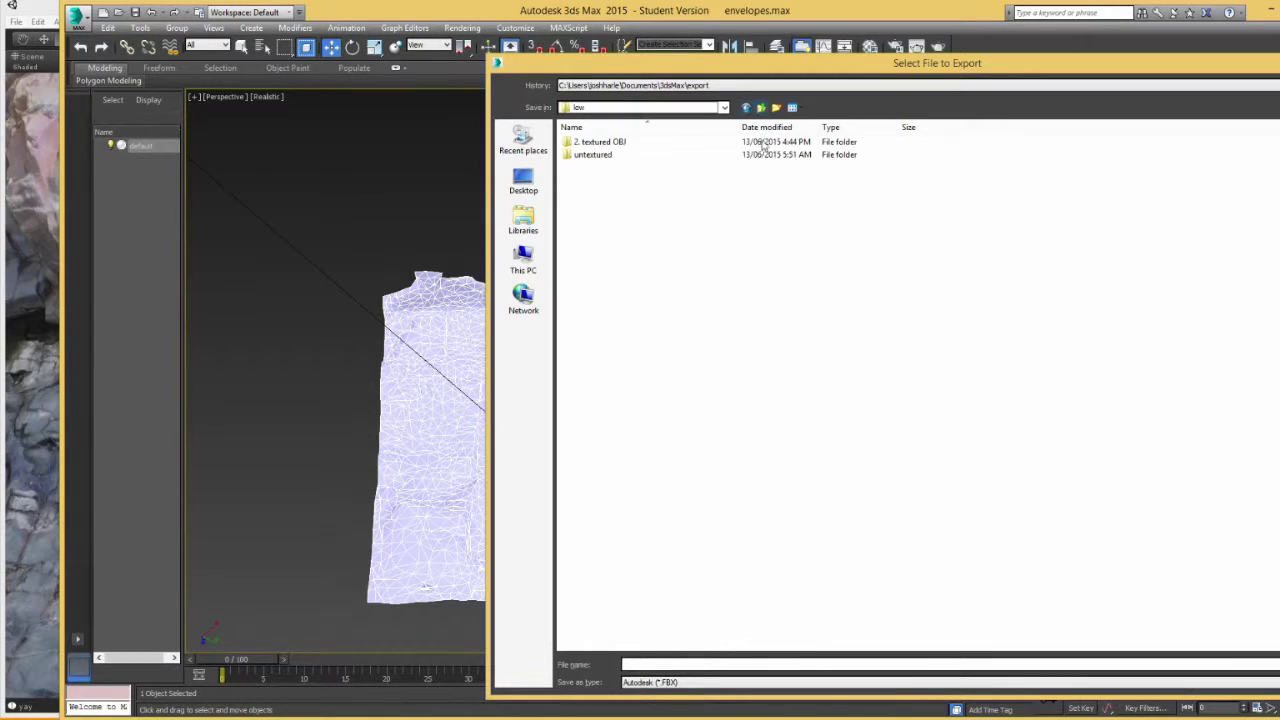
Delete the old Box010.obj from the untextured folder, then target that folder in the export dialog.
{"action": "right_click", "coordinate": [592, 154]}
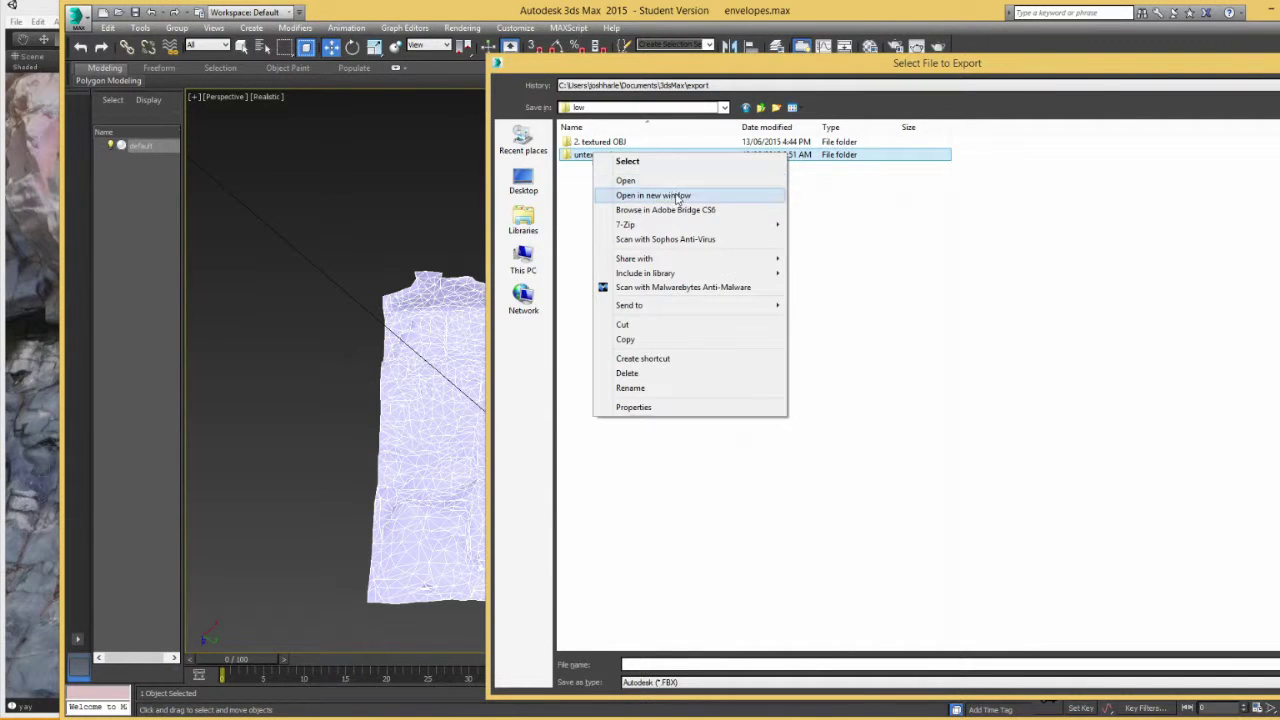
{"action": "left_click", "coordinate": [677, 197]}
{"action": "left_click_drag", "start_coordinate": [1028, 7], "coordinate": [751, 120]}
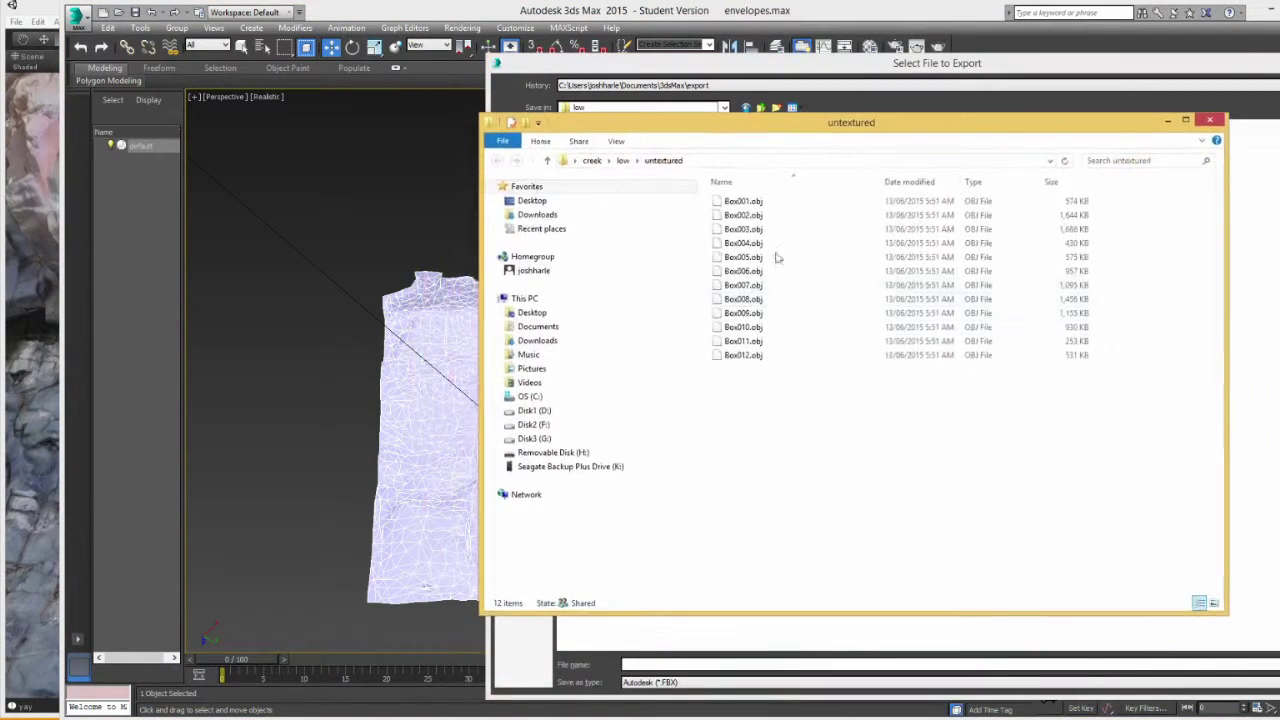
{"action": "left_click", "coordinate": [746, 327]}
{"action": "key", "text": "Delete"}
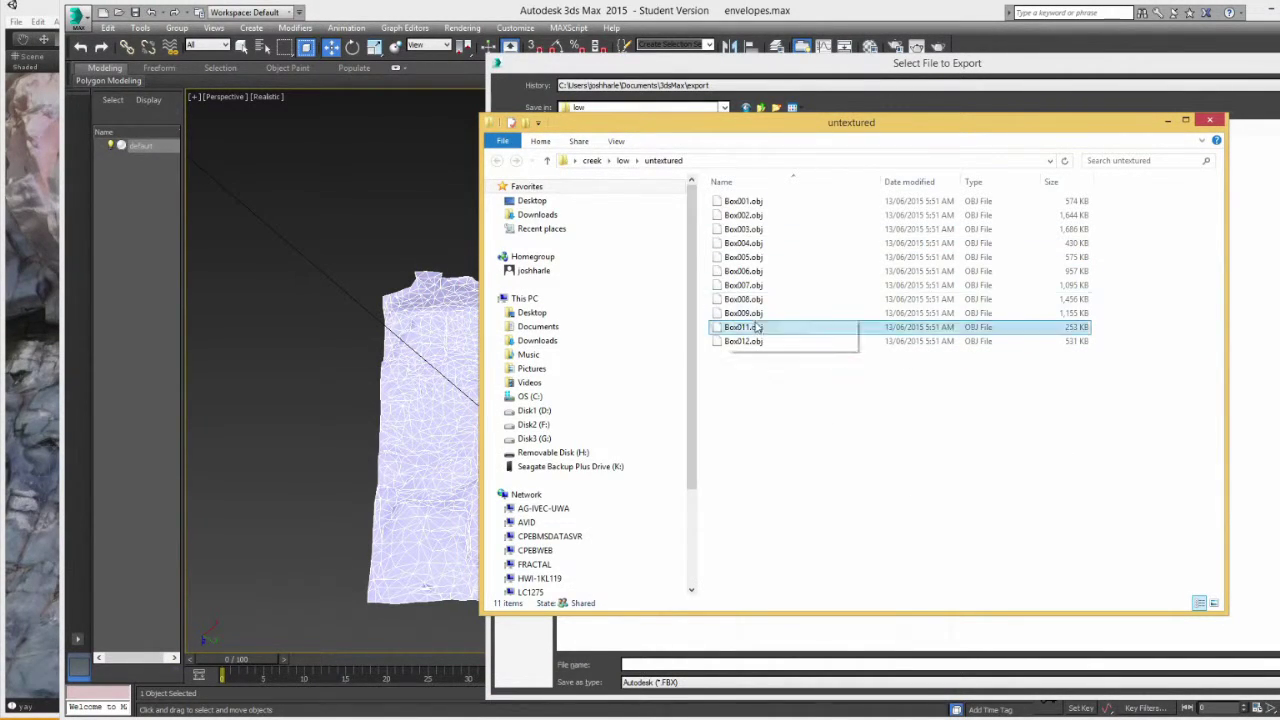
{"action": "left_click_drag", "start_coordinate": [837, 134], "coordinate": [687, 202]}
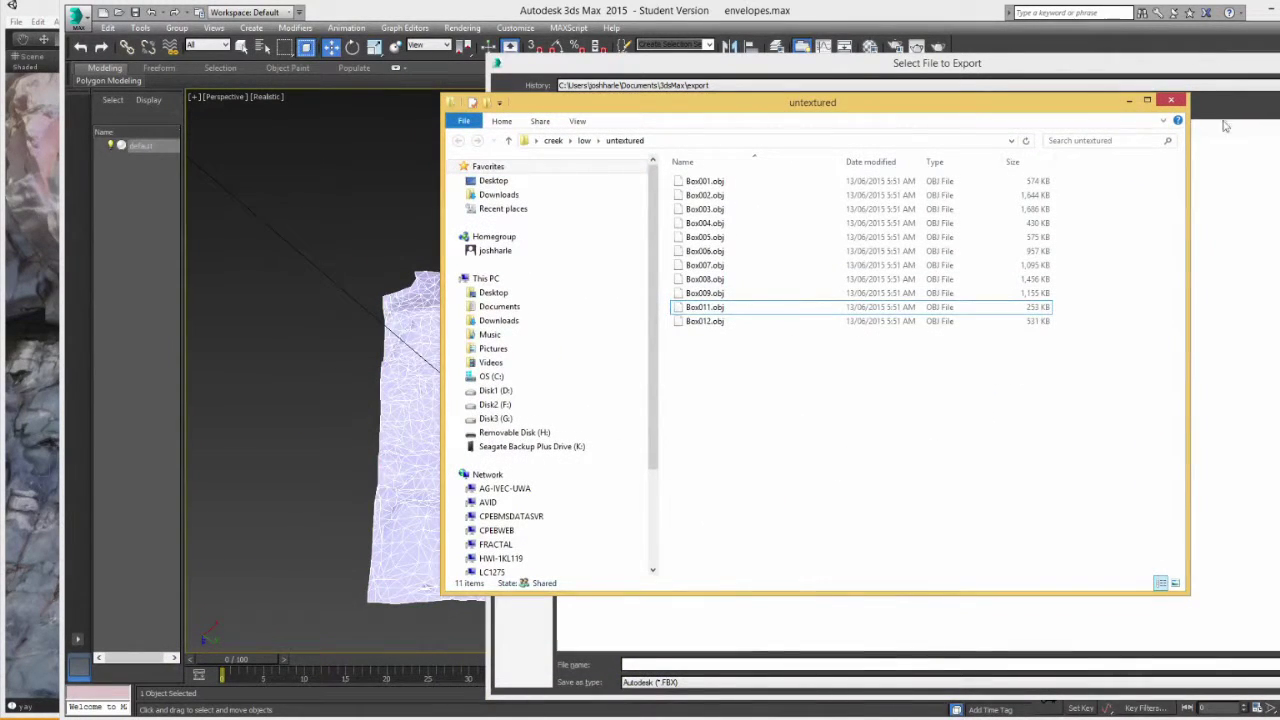
{"action": "left_click", "coordinate": [1225, 126]}
{"action": "double_click", "coordinate": [605, 154]}
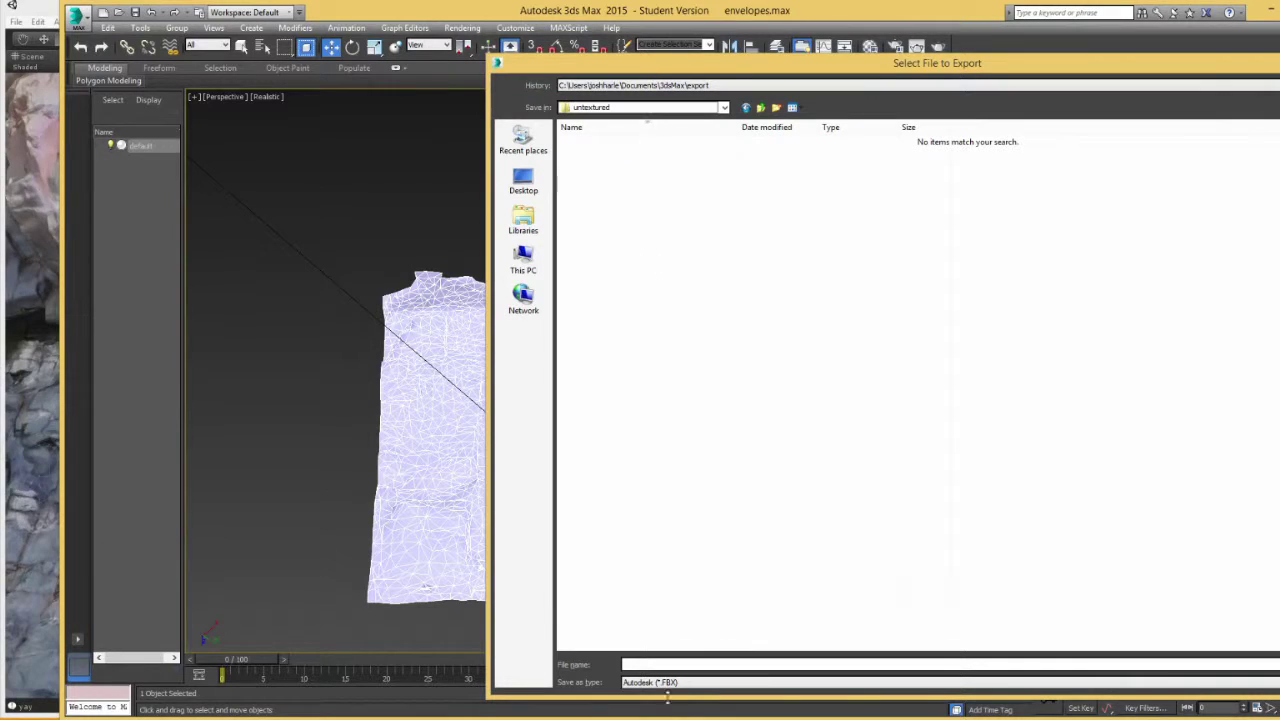
Export the trimmed mesh as Box010 using the gw::OBJ-Exporter (*.OBJ) format.
{"action": "left_click", "coordinate": [700, 684]}
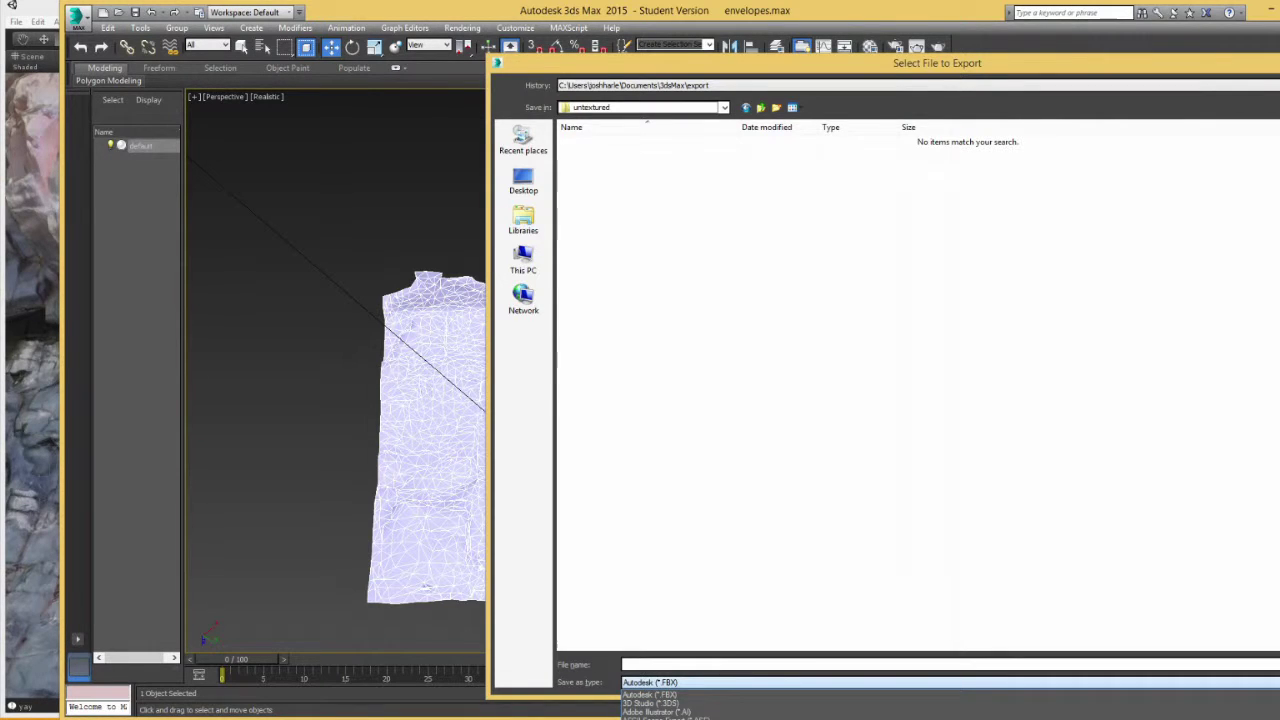
{"action": "left_click", "coordinate": [652, 690]}
{"action": "type", "text": "B"}
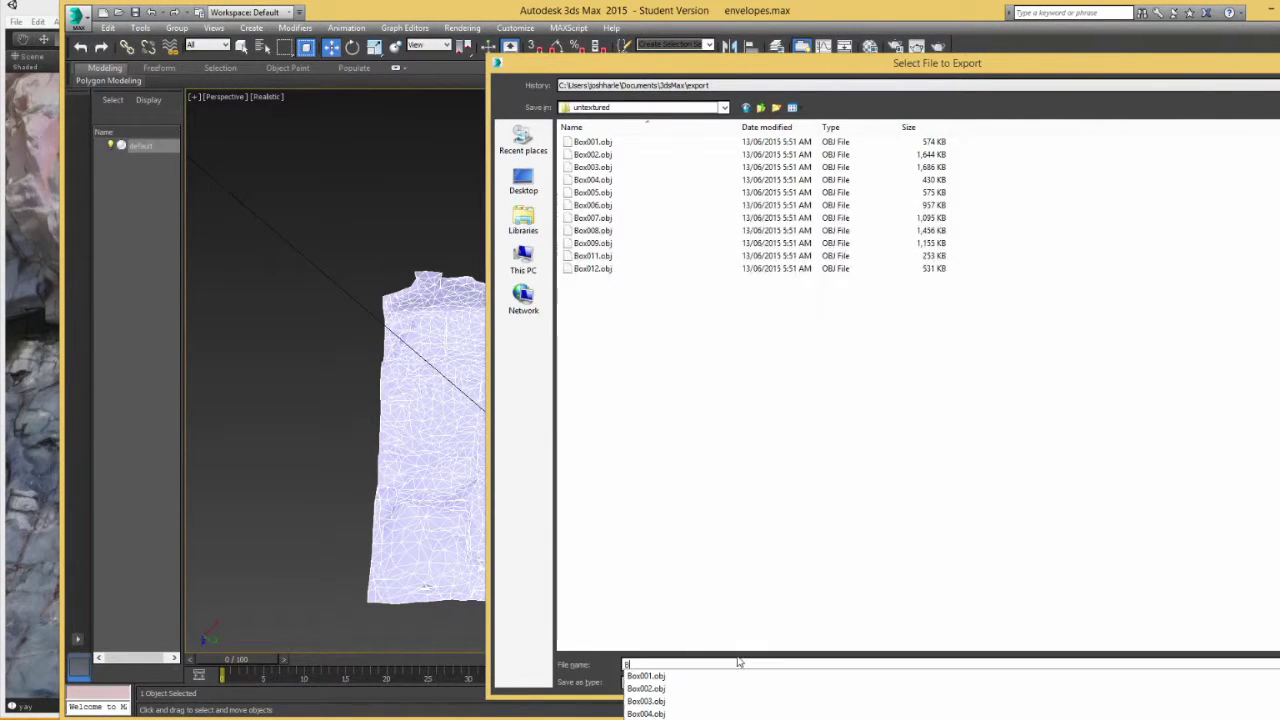
{"action": "type", "text": "ox010"}
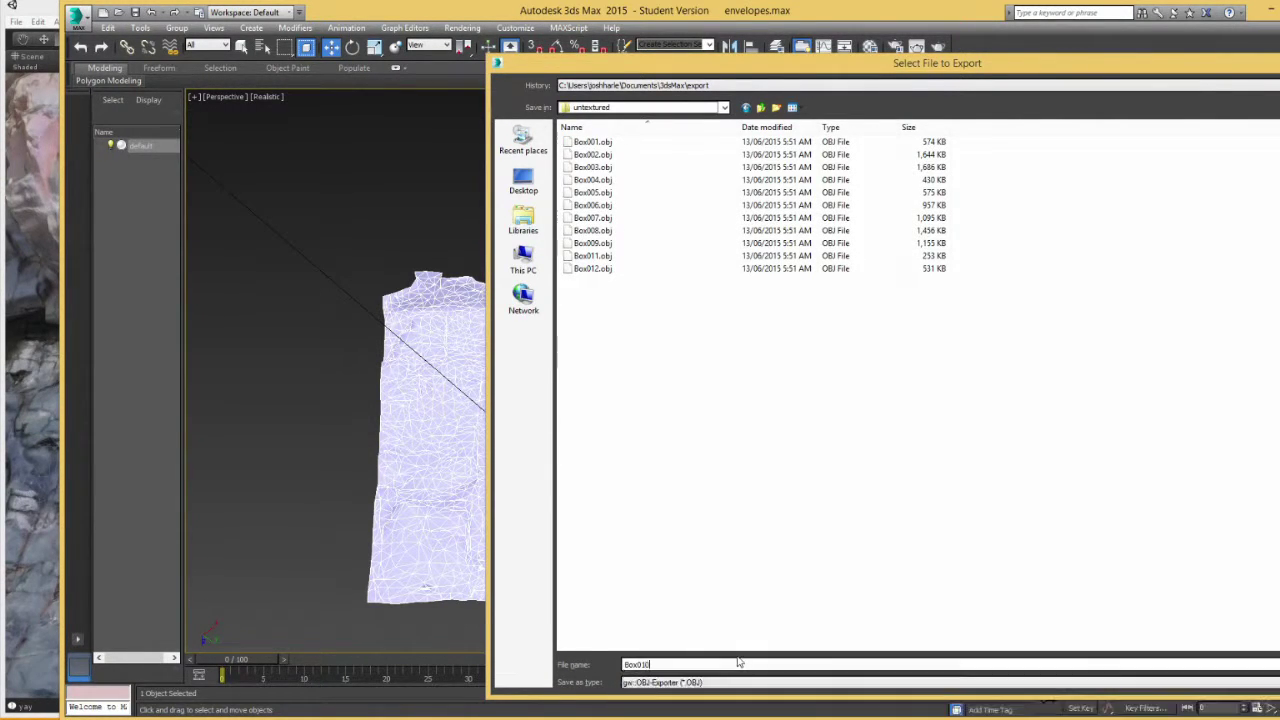
{"action": "key", "text": "Return"}
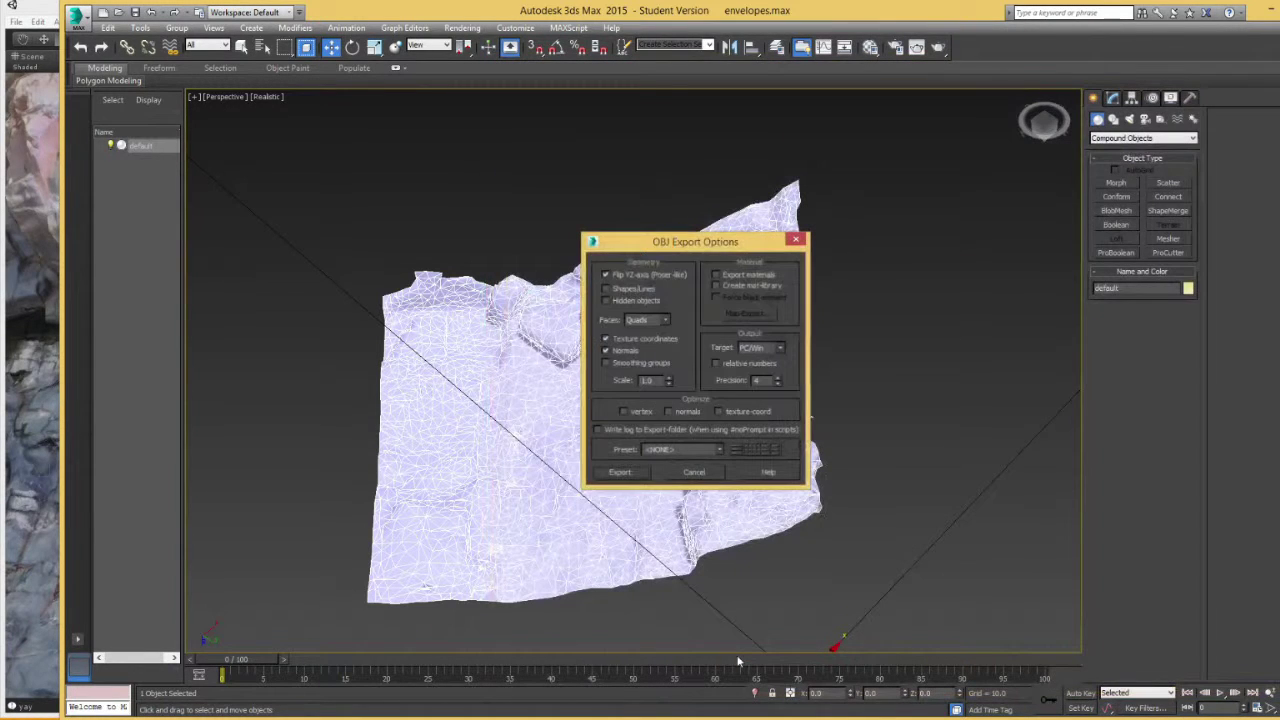
{"action": "left_click", "coordinate": [620, 472]}
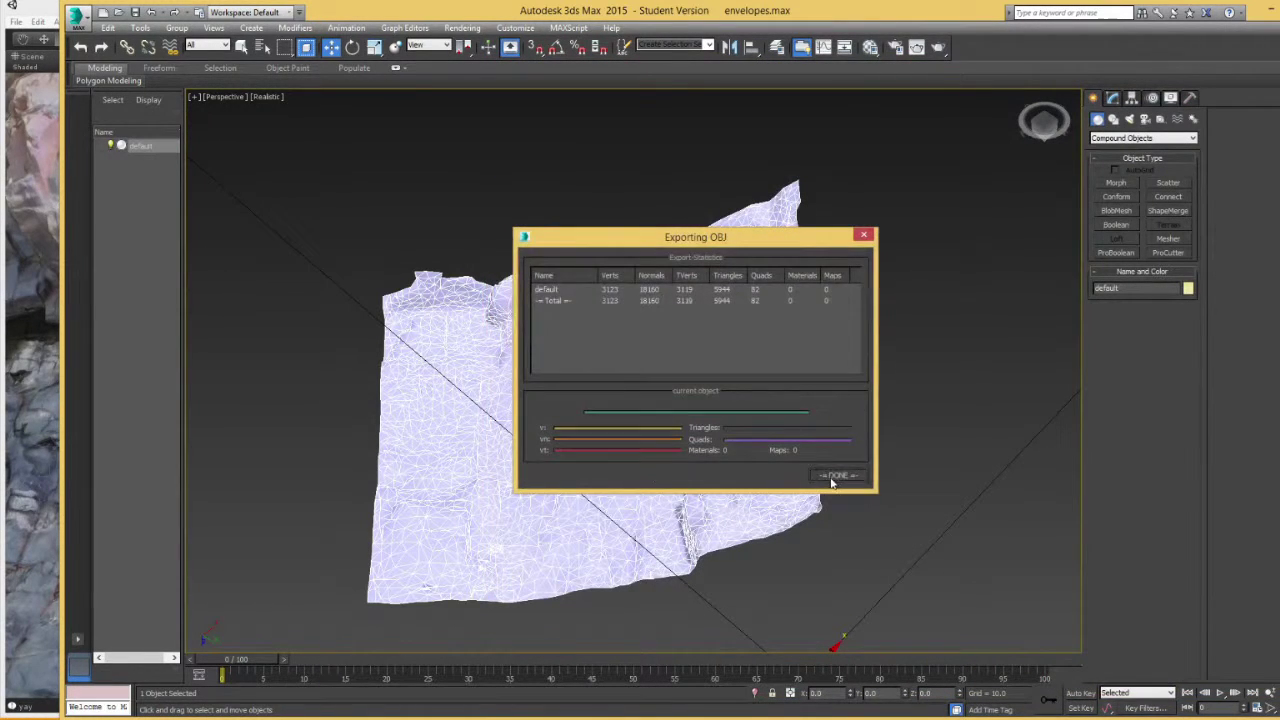
{"action": "left_click", "coordinate": [828, 476]}
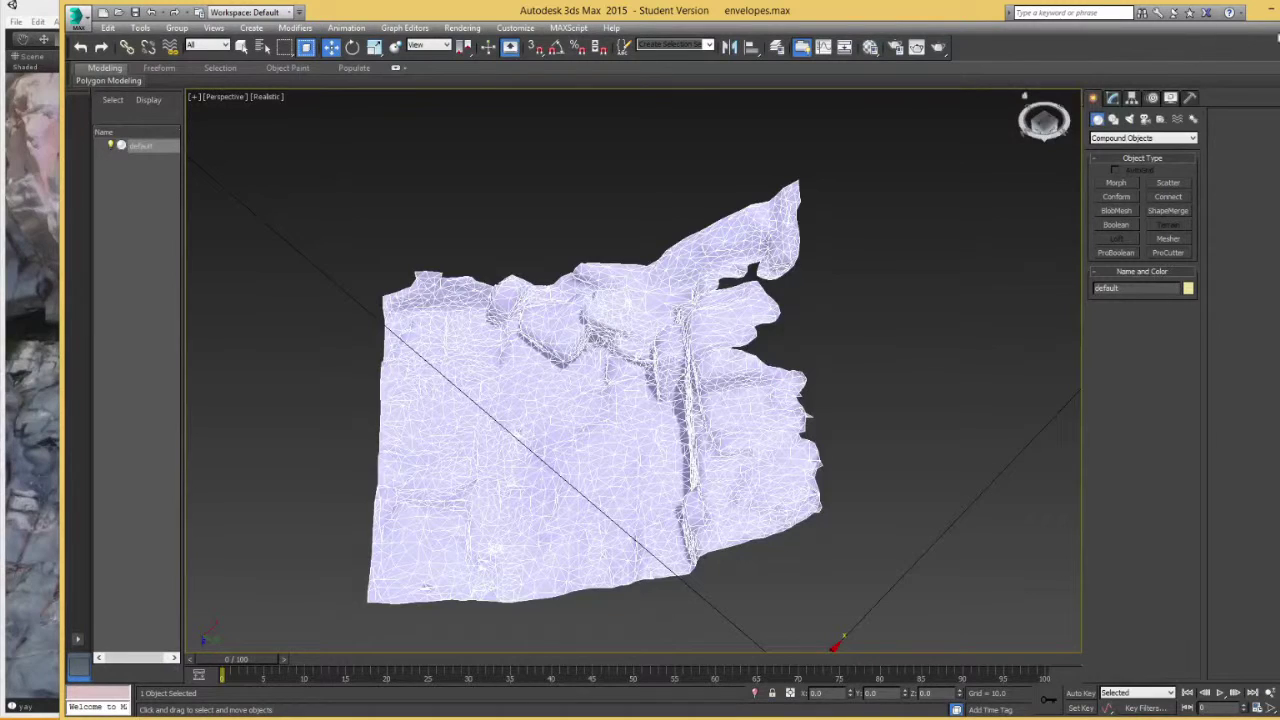
Open the recent creak.psz project in PhotoScan and orbit to a side view of the rock wall.
{"action": "key", "text": "alt+Tab"}
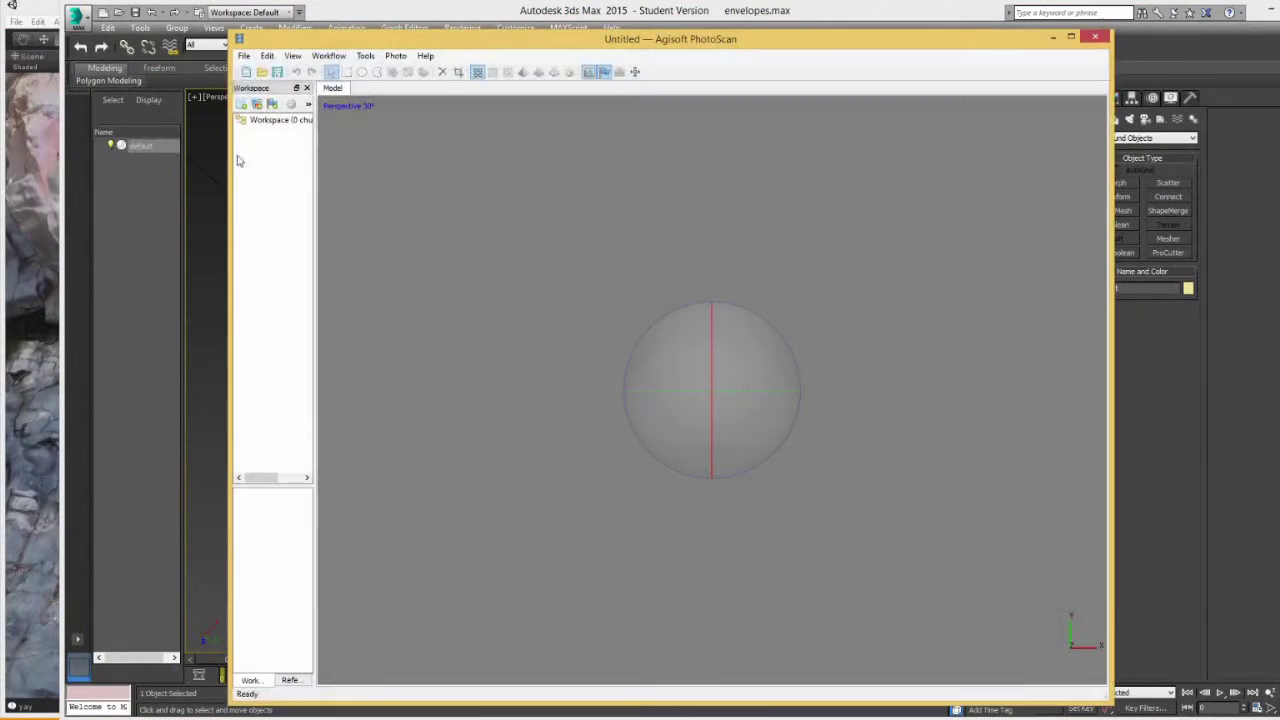
{"action": "left_click", "coordinate": [243, 55]}
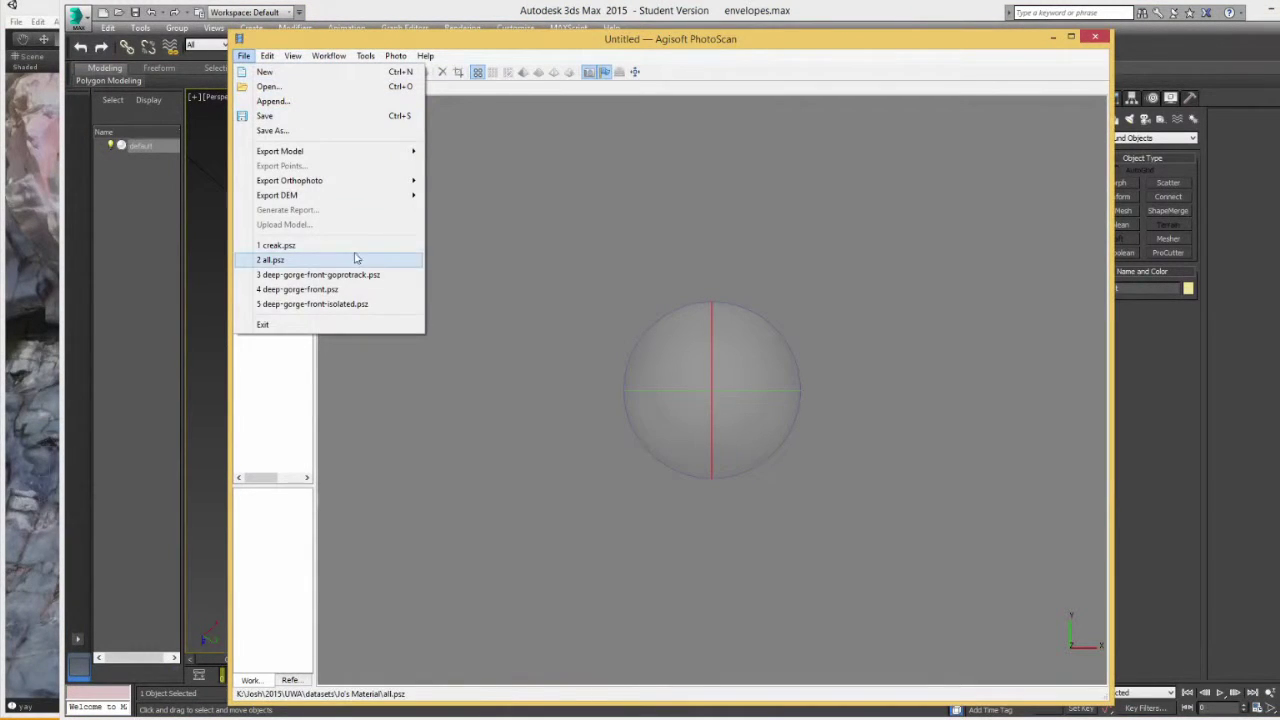
{"action": "left_click", "coordinate": [354, 250]}
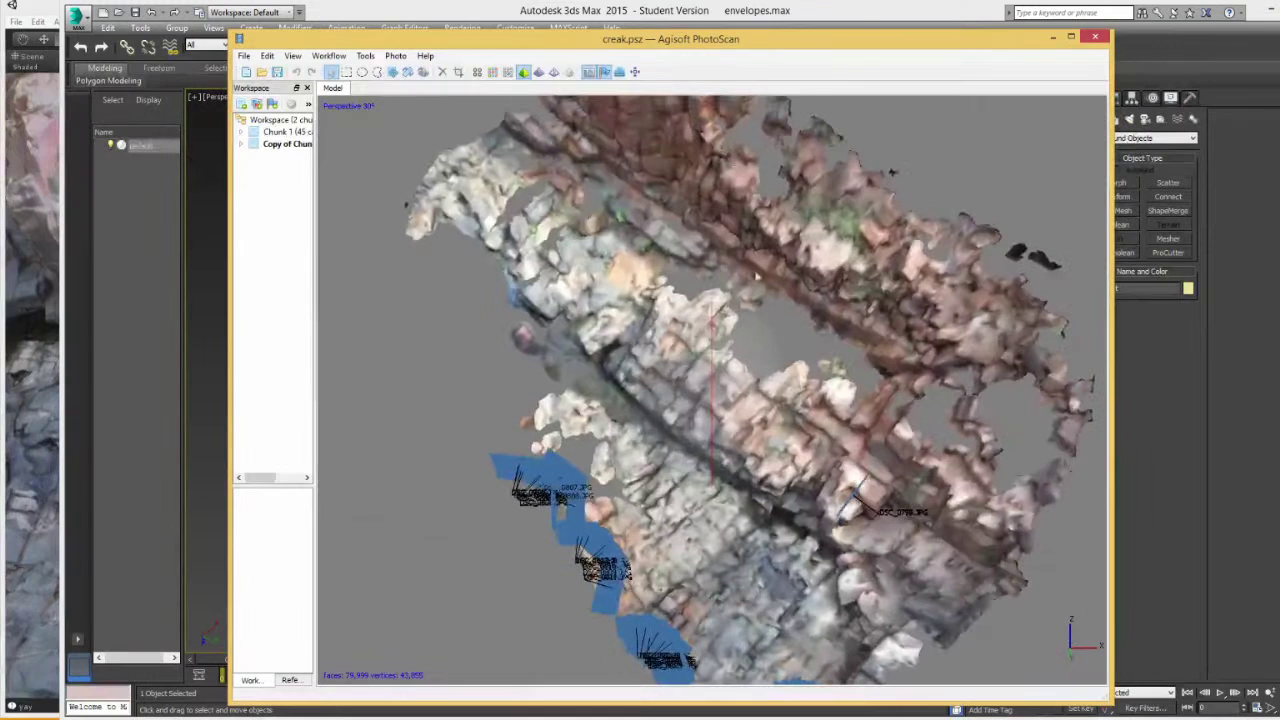
{"action": "left_click_drag", "start_coordinate": [757, 277], "coordinate": [806, 368]}
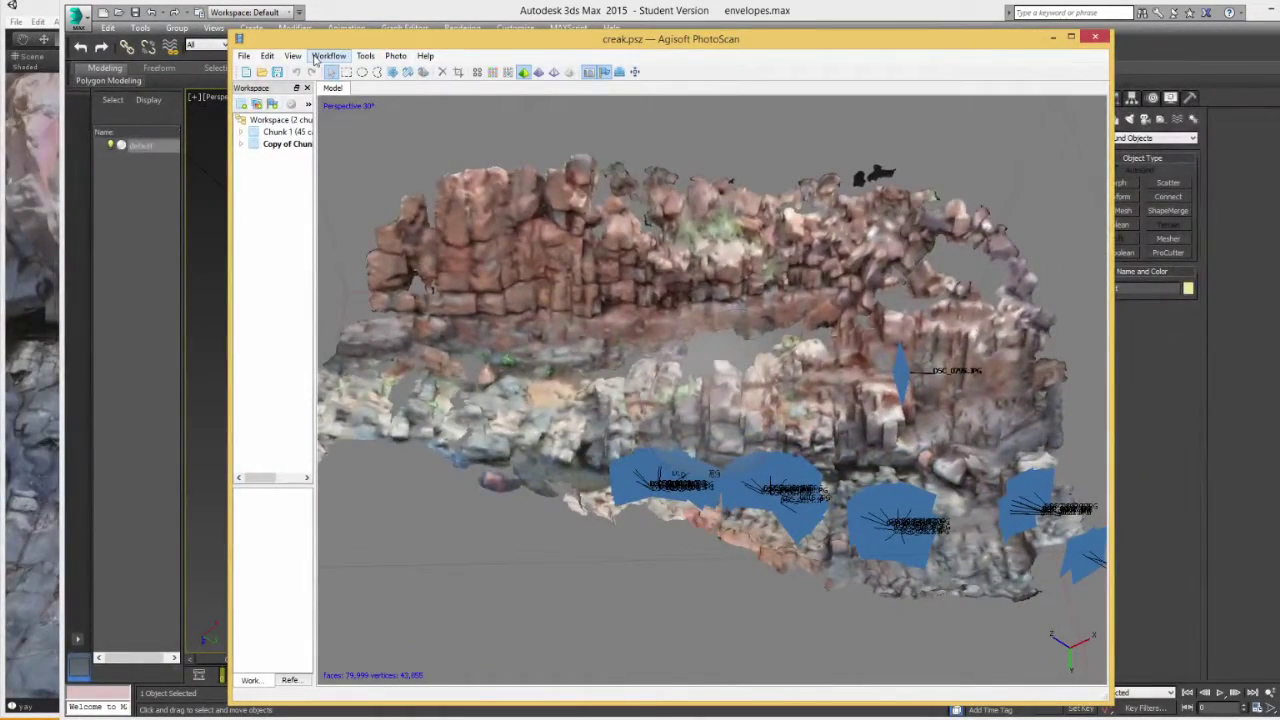
Import Box010.obj from Desktop\creek\low\untextured as a mesh and orbit to inspect it.
{"action": "left_click", "coordinate": [365, 56]}
{"action": "mouse_move", "coordinate": [425, 137]}
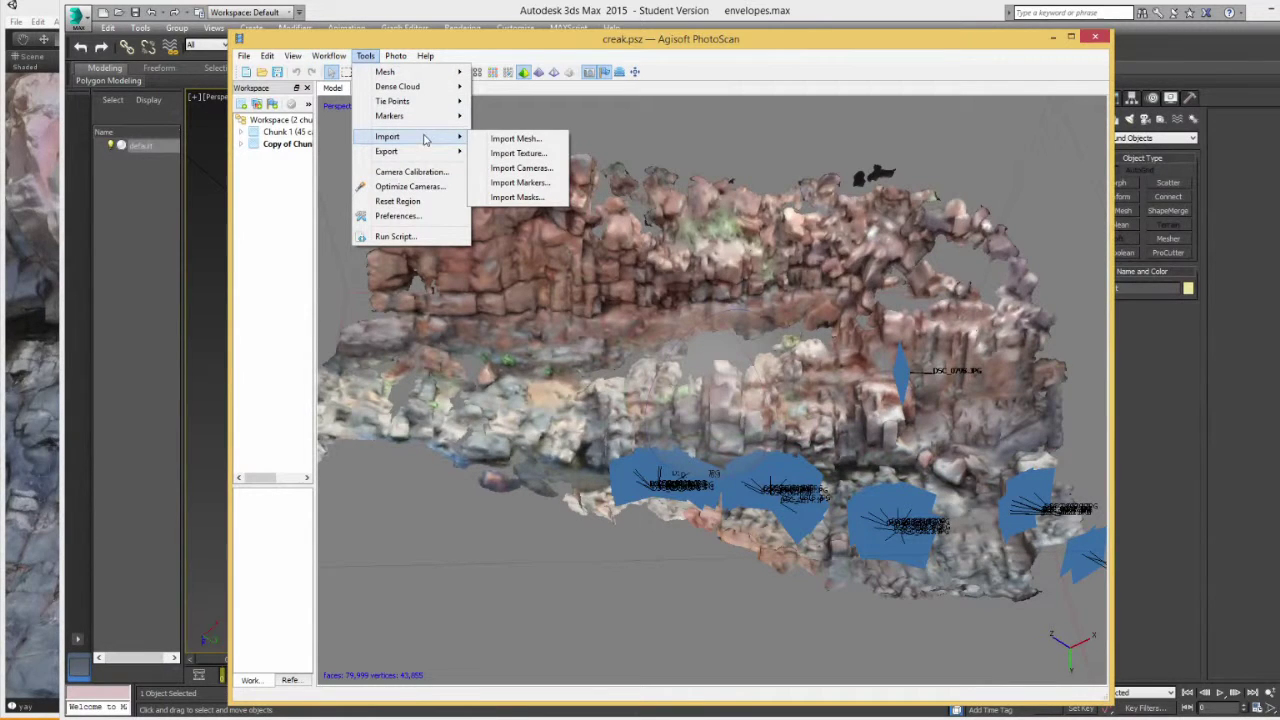
{"action": "left_click", "coordinate": [525, 141]}
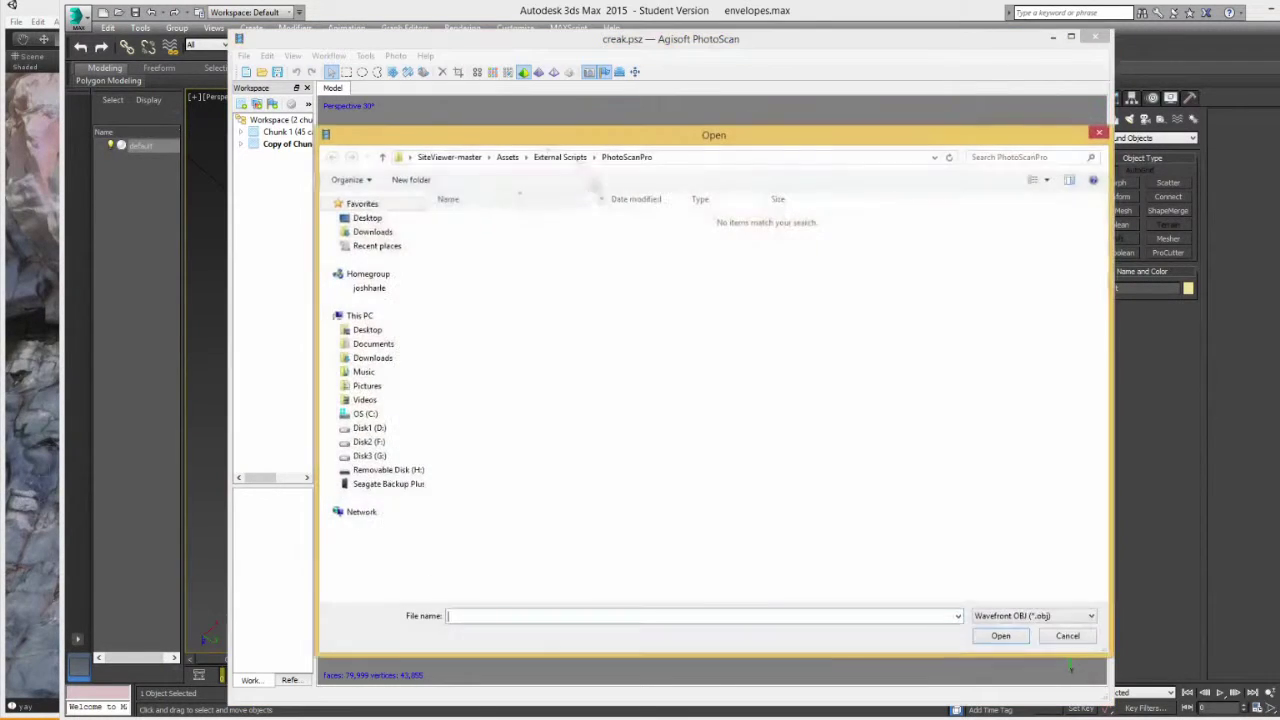
{"action": "left_click", "coordinate": [367, 218]}
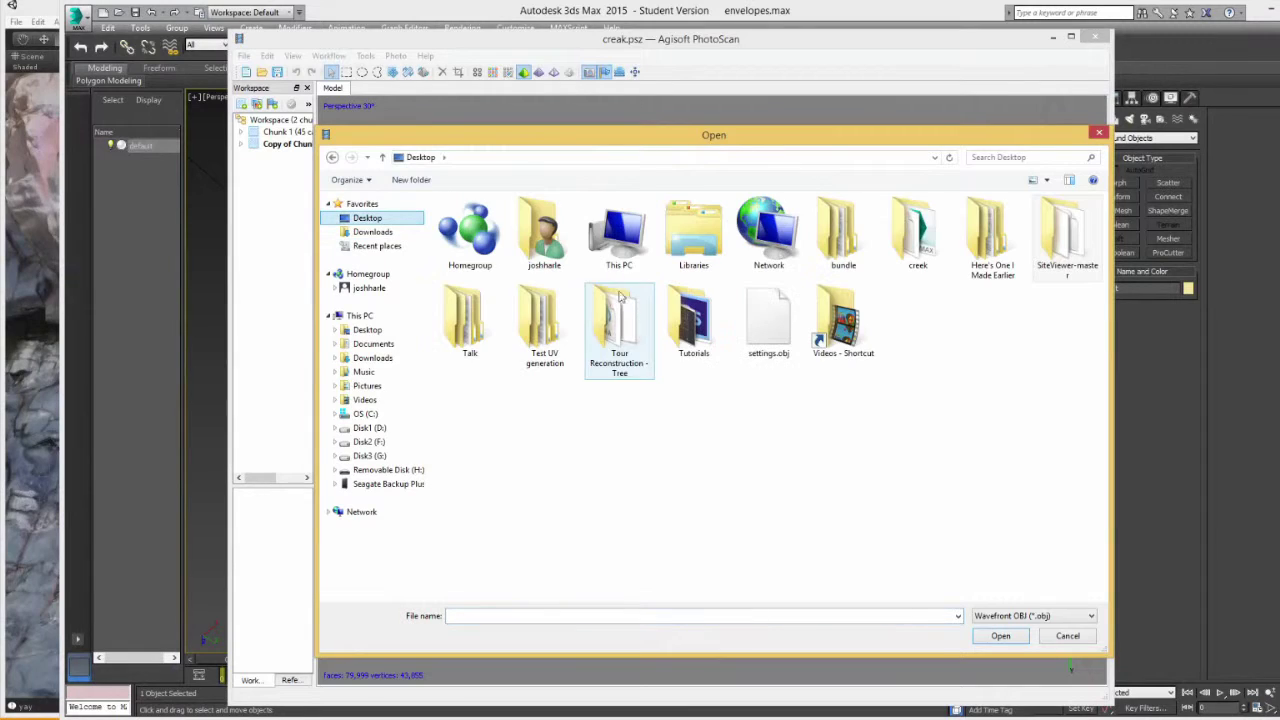
{"action": "double_click", "coordinate": [914, 240]}
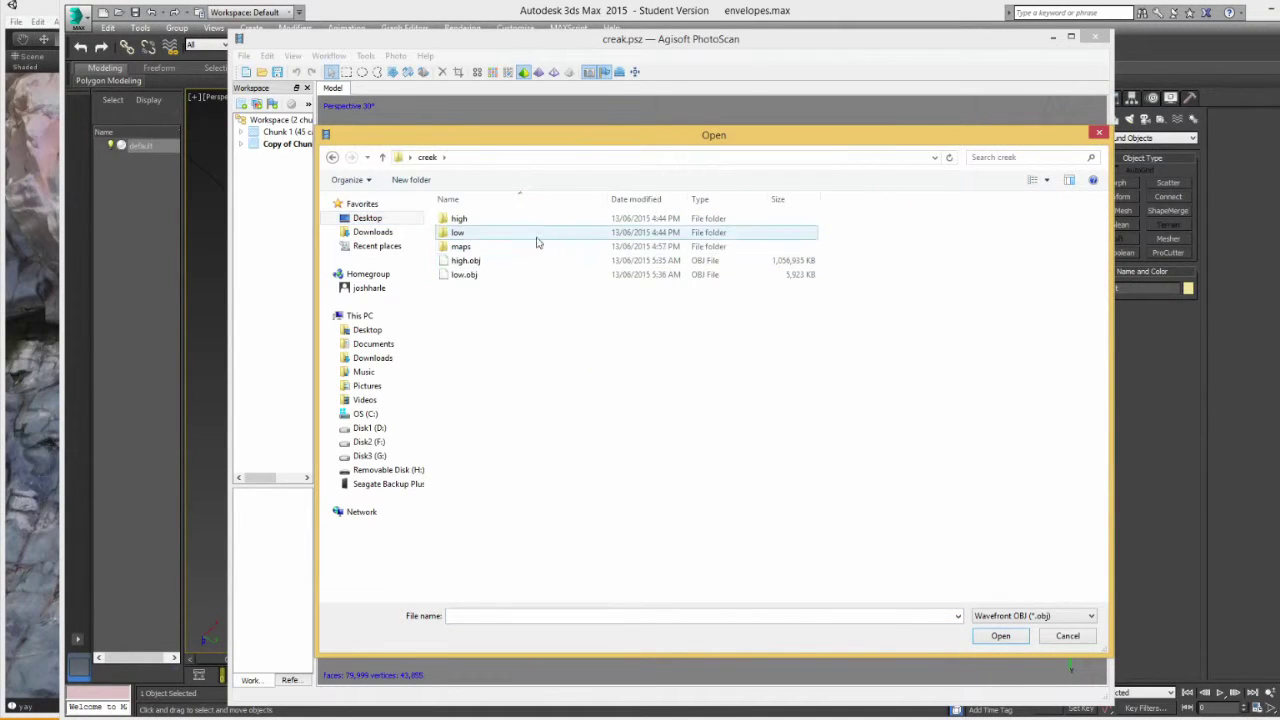
{"action": "double_click", "coordinate": [530, 233]}
{"action": "double_click", "coordinate": [474, 233]}
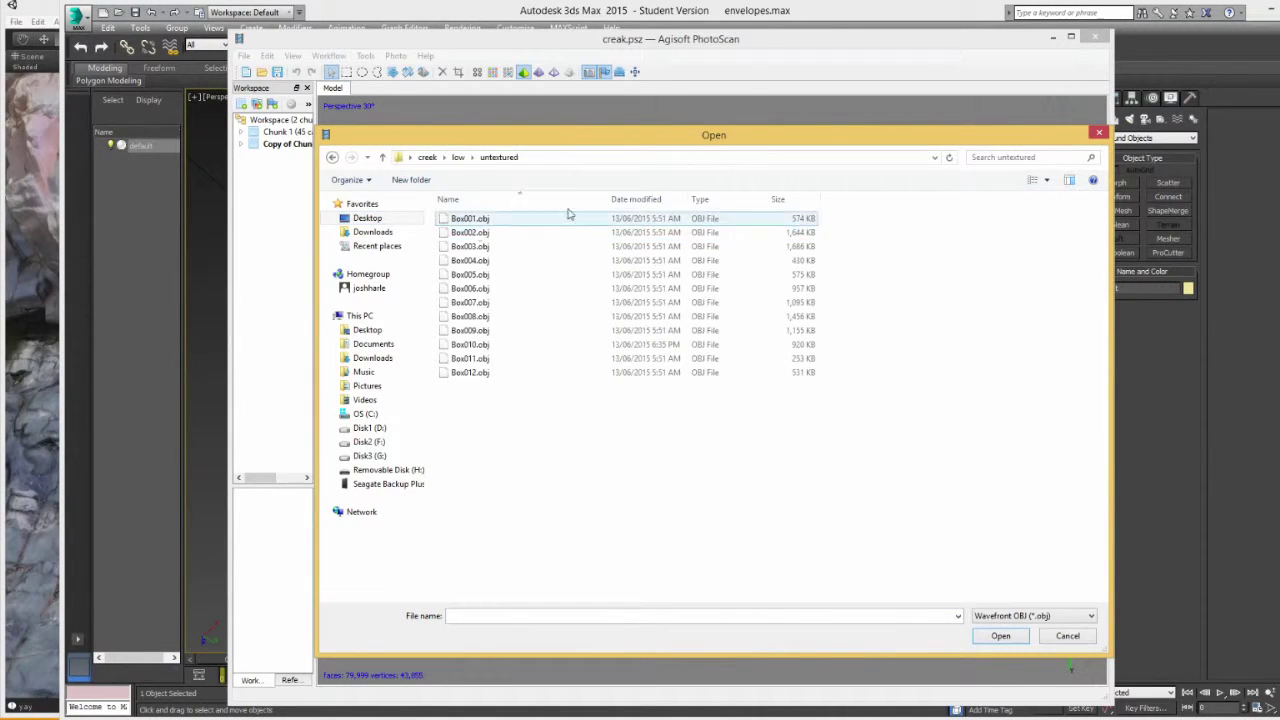
{"action": "left_click", "coordinate": [511, 346]}
{"action": "left_click", "coordinate": [1000, 636]}
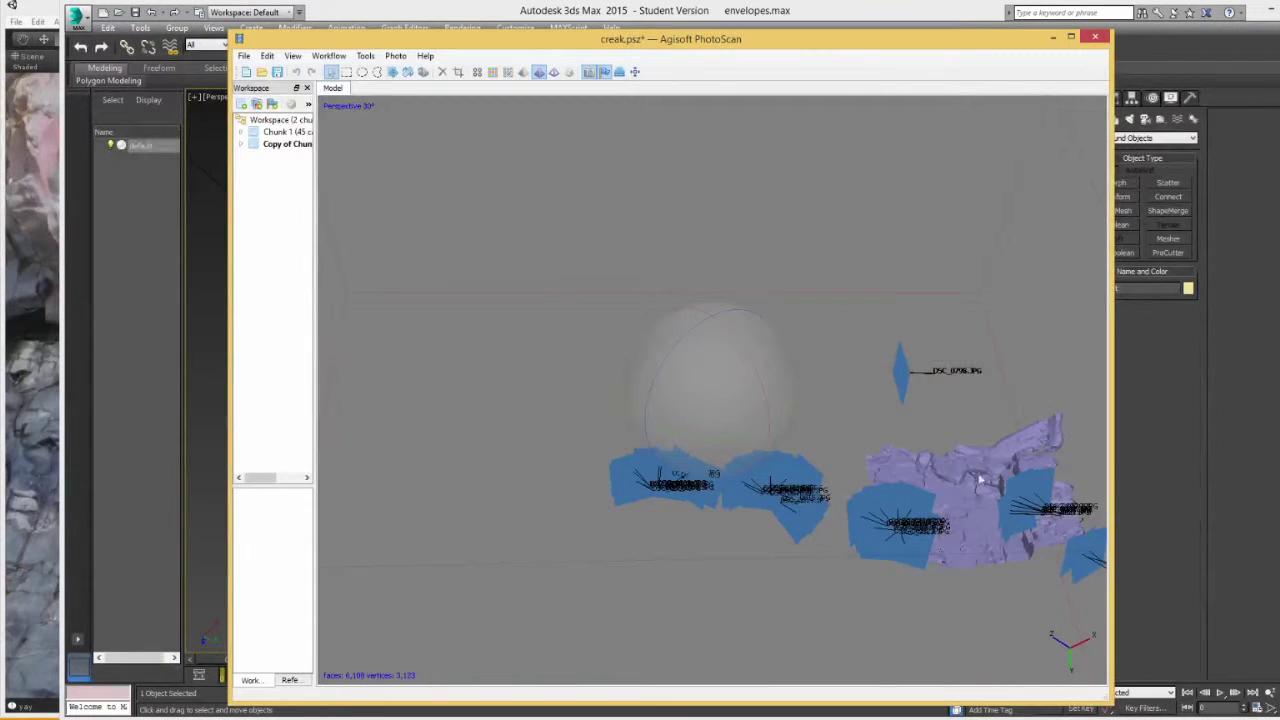
{"action": "left_click_drag", "start_coordinate": [980, 480], "coordinate": [796, 358]}
{"action": "left_click_drag", "start_coordinate": [781, 469], "coordinate": [608, 450]}
Build a 4096 Generic/Mosaic photo texture for the Box010 mesh and inspect the textured rock.
{"action": "left_click", "coordinate": [328, 55]}
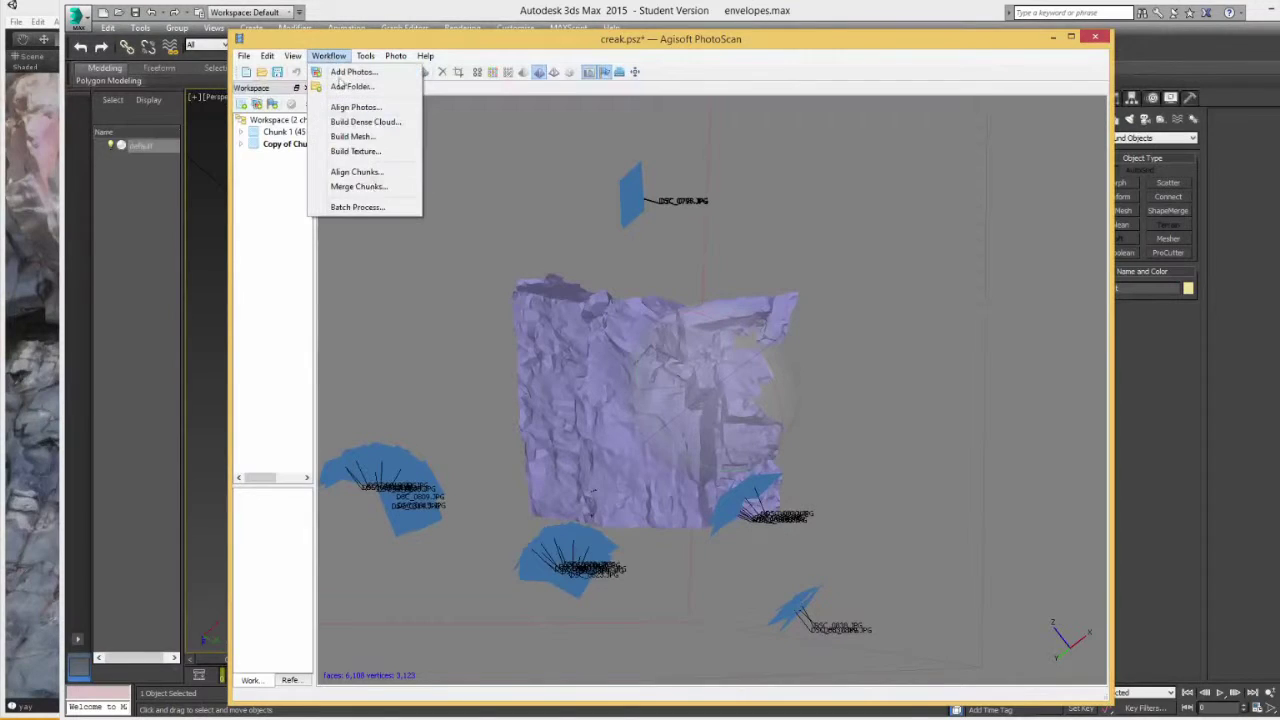
{"action": "left_click", "coordinate": [355, 151]}
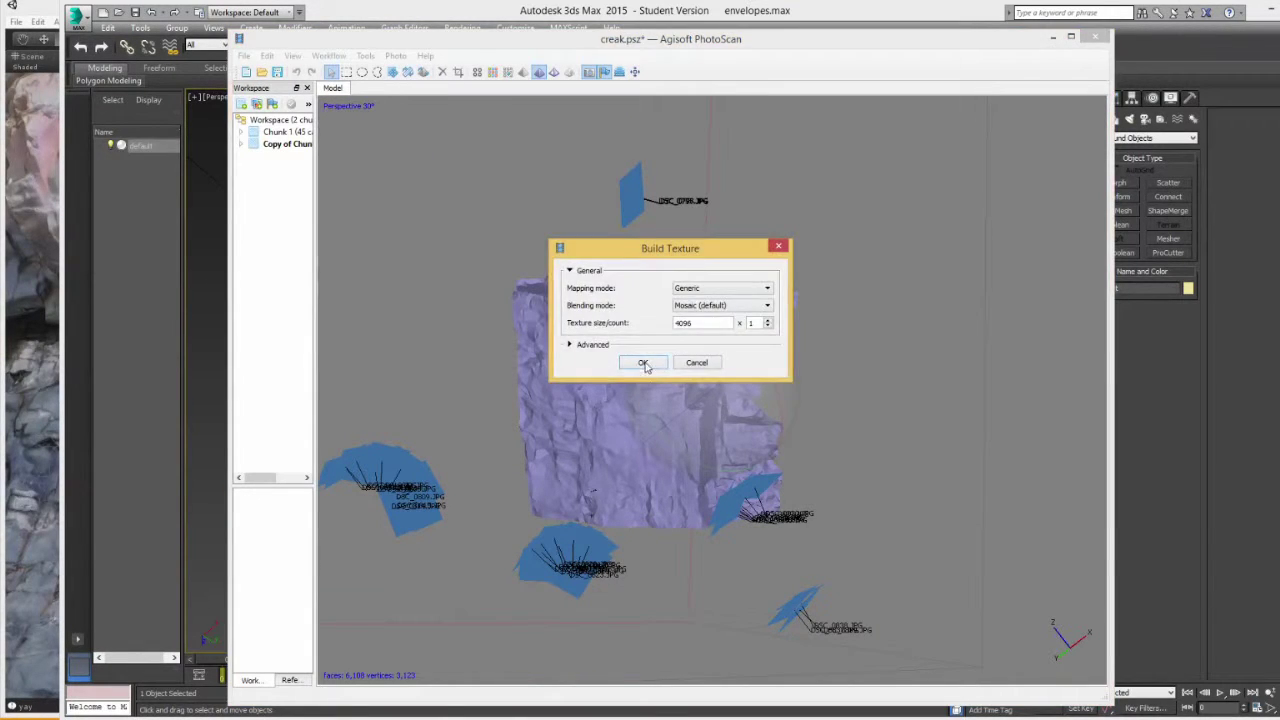
{"action": "left_click", "coordinate": [643, 363]}
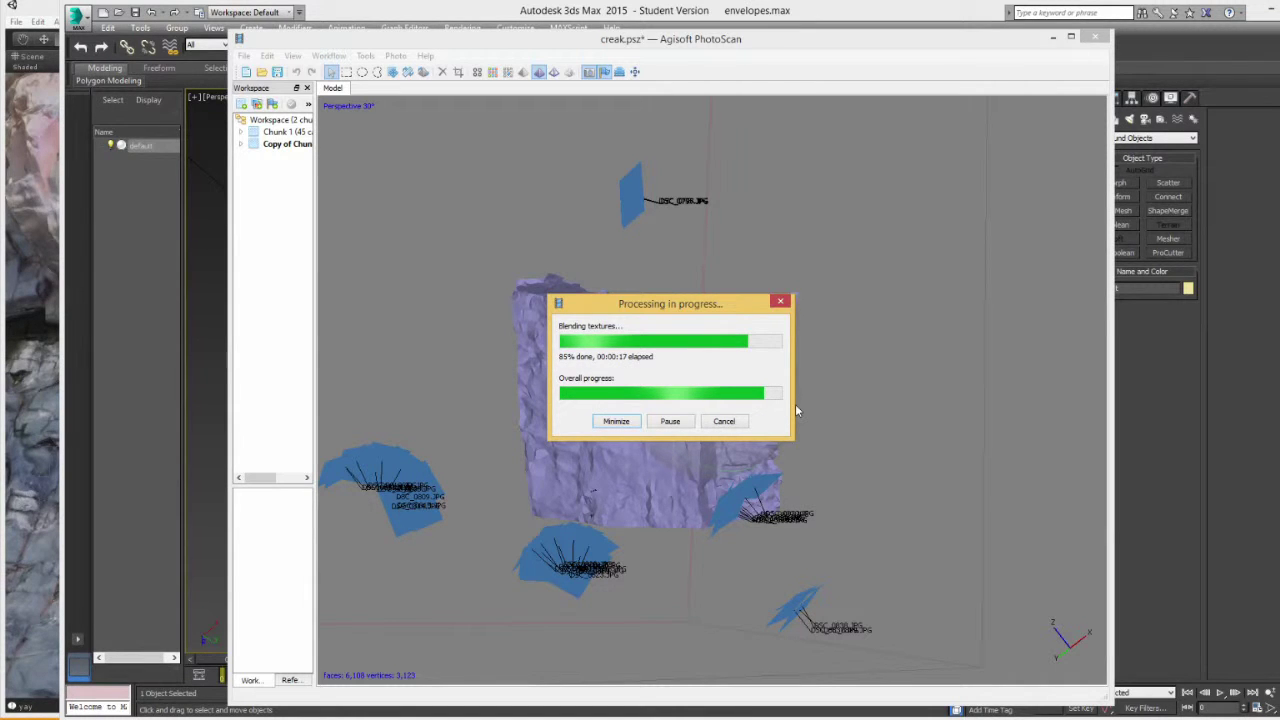
{"action": "left_click_drag", "start_coordinate": [796, 410], "coordinate": [620, 380]}
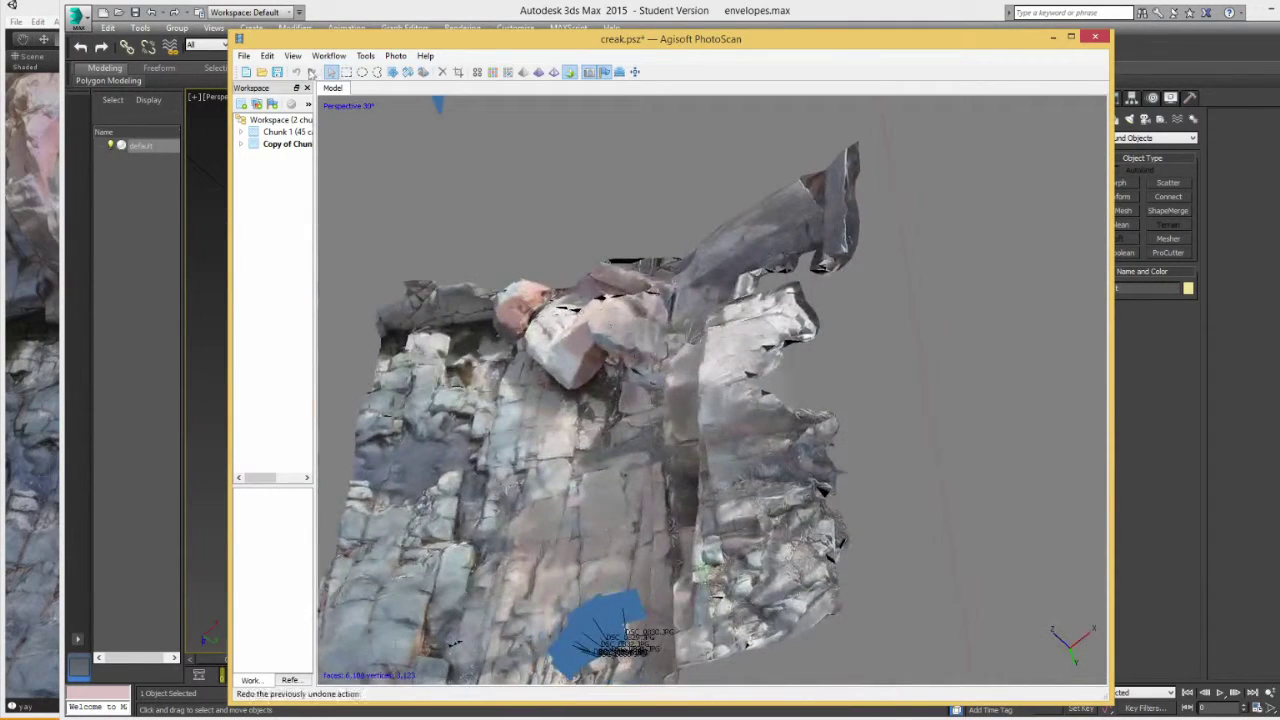
{"action": "right_click", "coordinate": [287, 144]}
Start exporting the textured chunk model as an OBJ.
{"action": "mouse_move", "coordinate": [372, 342]}
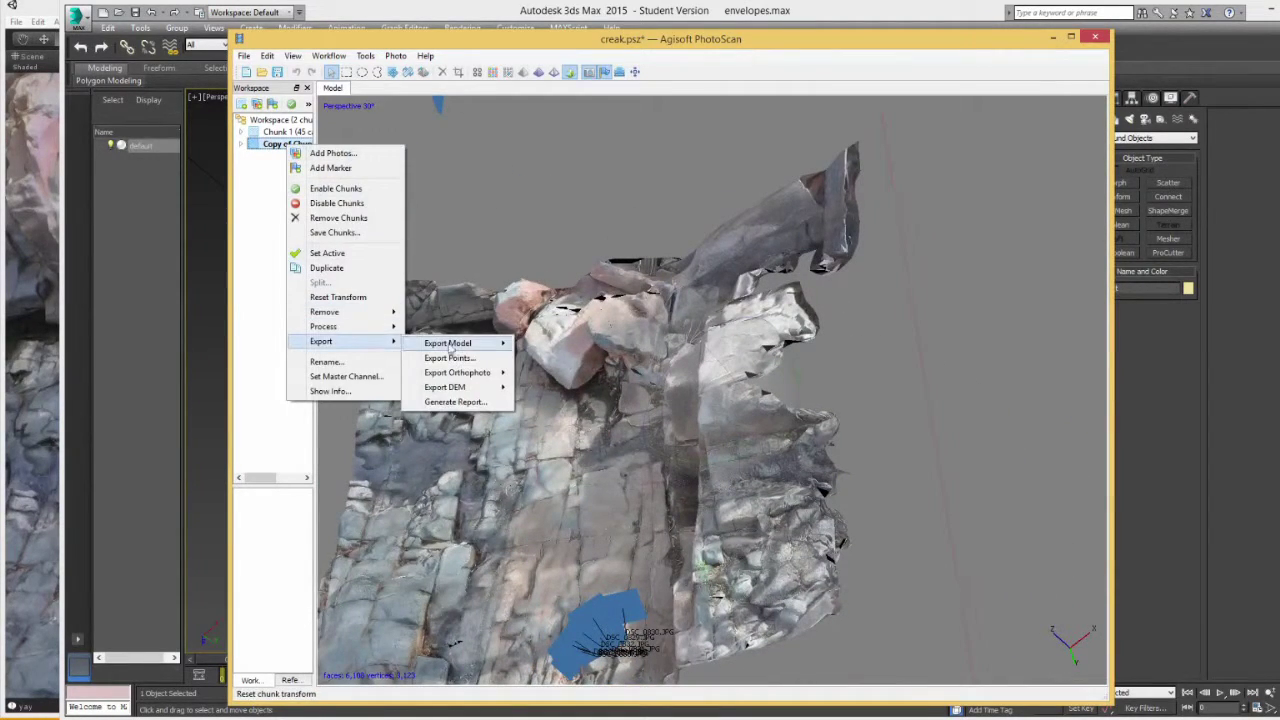
{"action": "mouse_move", "coordinate": [490, 345]}
{"action": "left_click", "coordinate": [545, 346]}
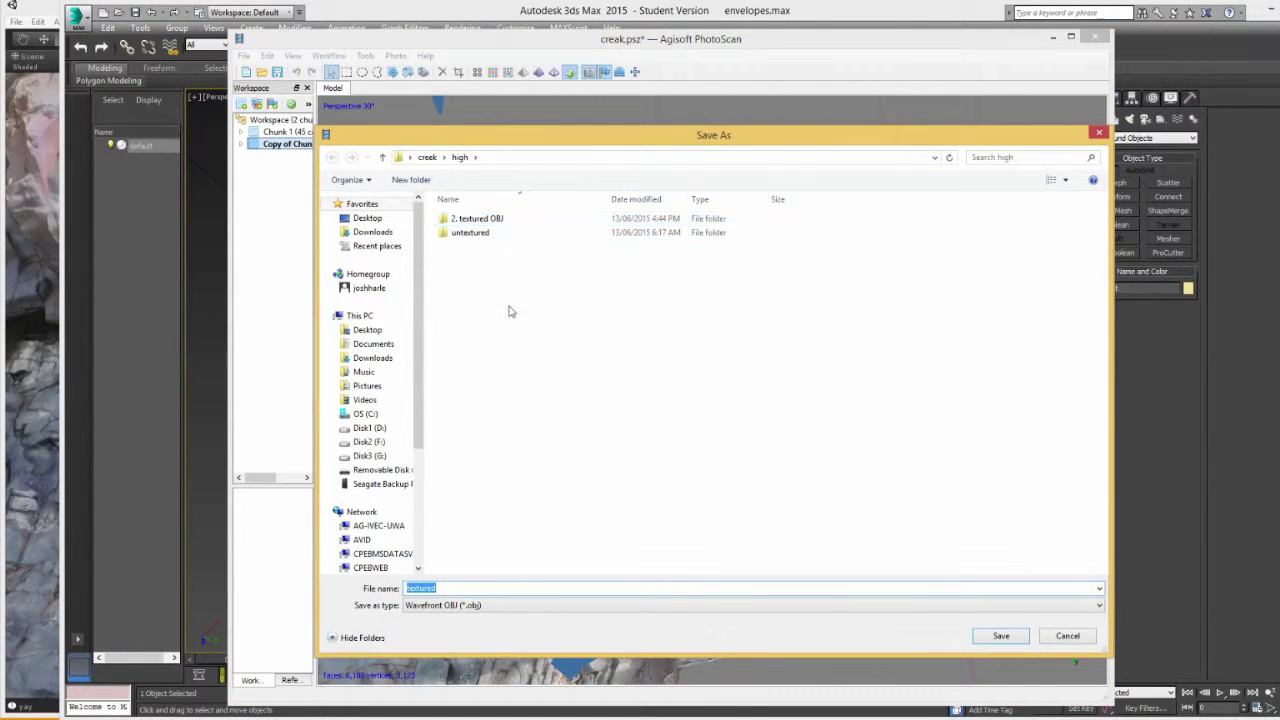
Delete the old Box010 files from creek\low\2. textured OBJ.
{"action": "right_click", "coordinate": [493, 218]}
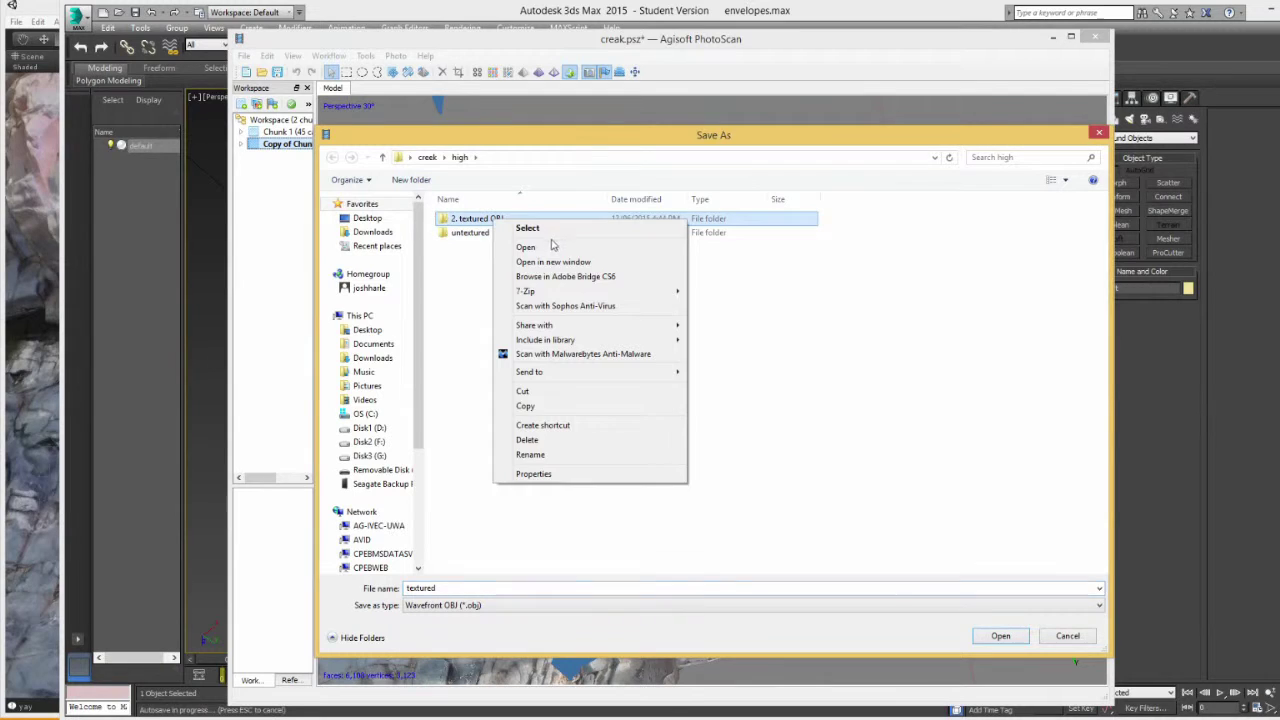
{"action": "left_click", "coordinate": [575, 264]}
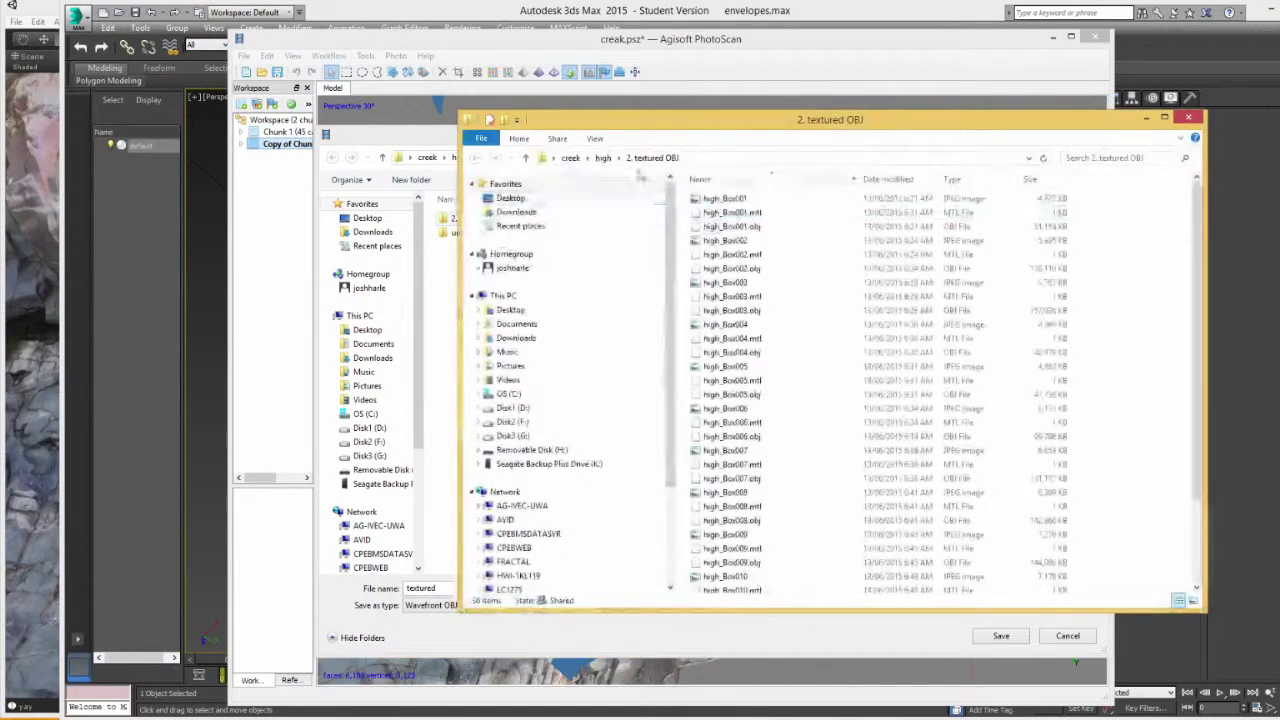
{"action": "left_click", "coordinate": [570, 158]}
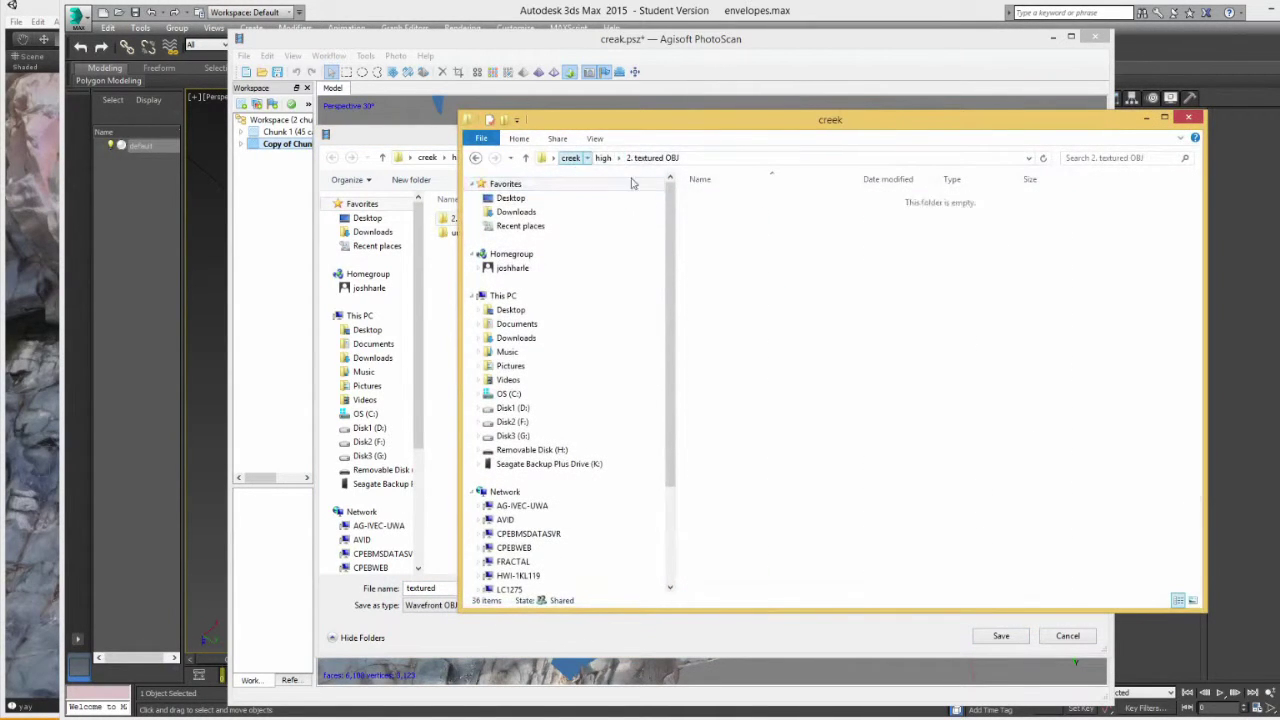
{"action": "double_click", "coordinate": [722, 213]}
{"action": "double_click", "coordinate": [722, 199]}
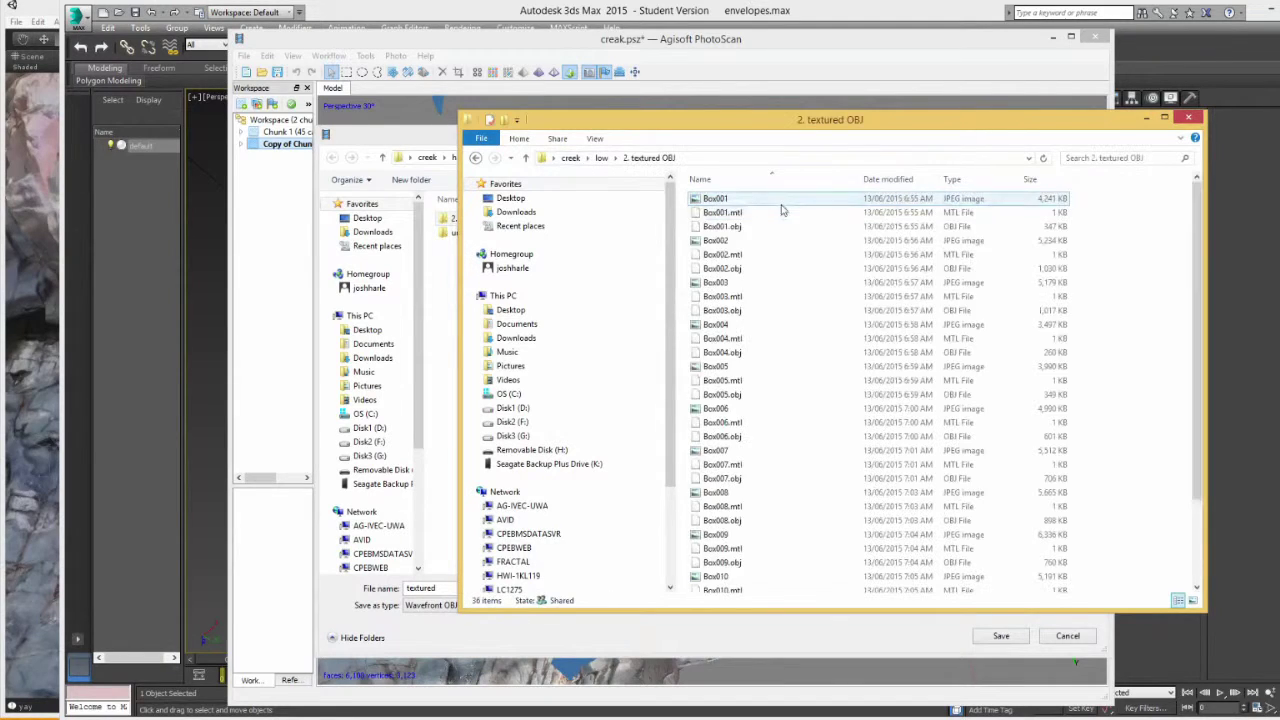
{"action": "scroll", "coordinate": [786, 357], "scroll_direction": "down", "scroll_amount": 2}
{"action": "left_click", "coordinate": [716, 473]}
{"action": "left_click", "coordinate": [740, 502], "text": "shift"}
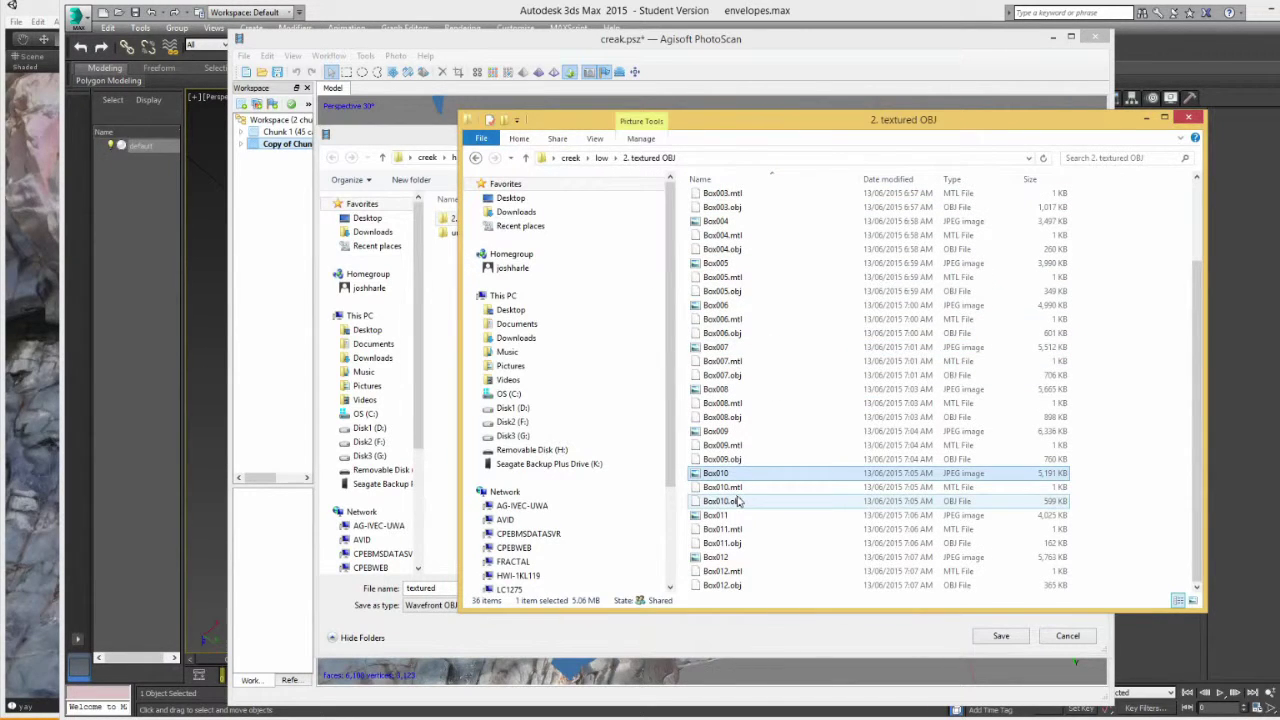
{"action": "key", "text": "Delete"}
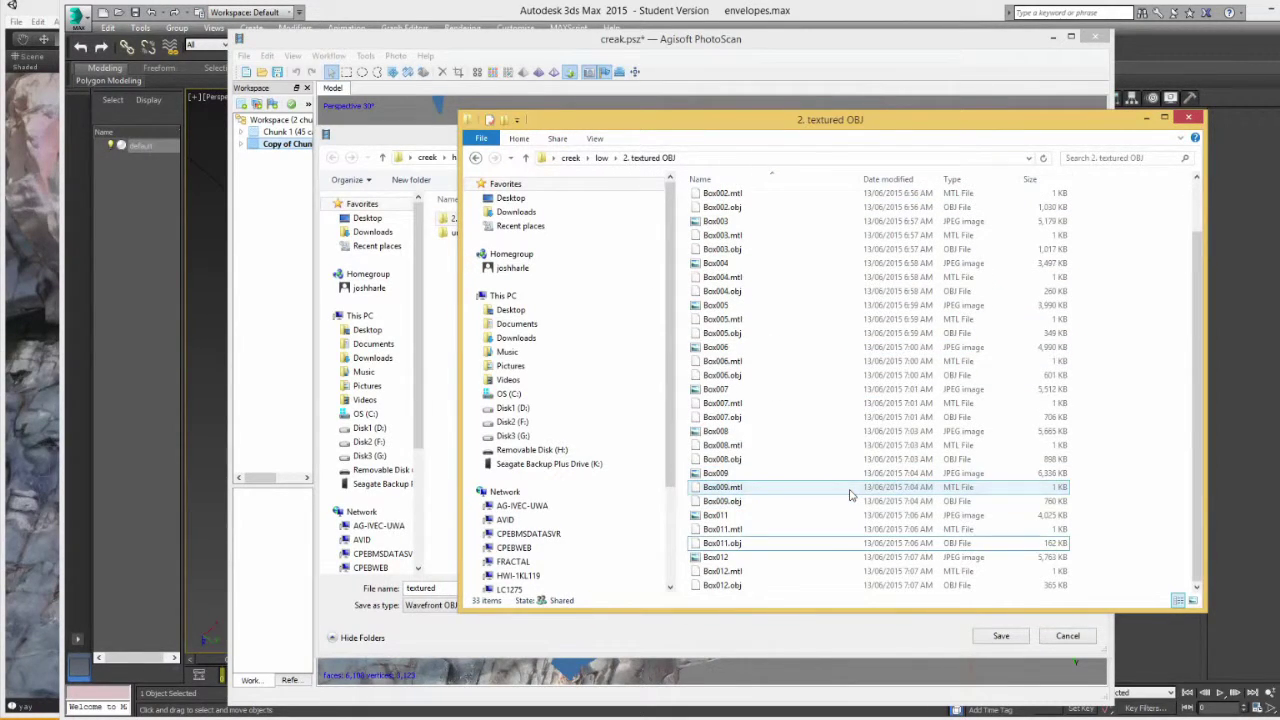
Create a new 'temp fix' folder inside creek\low.
{"action": "left_click", "coordinate": [604, 158]}
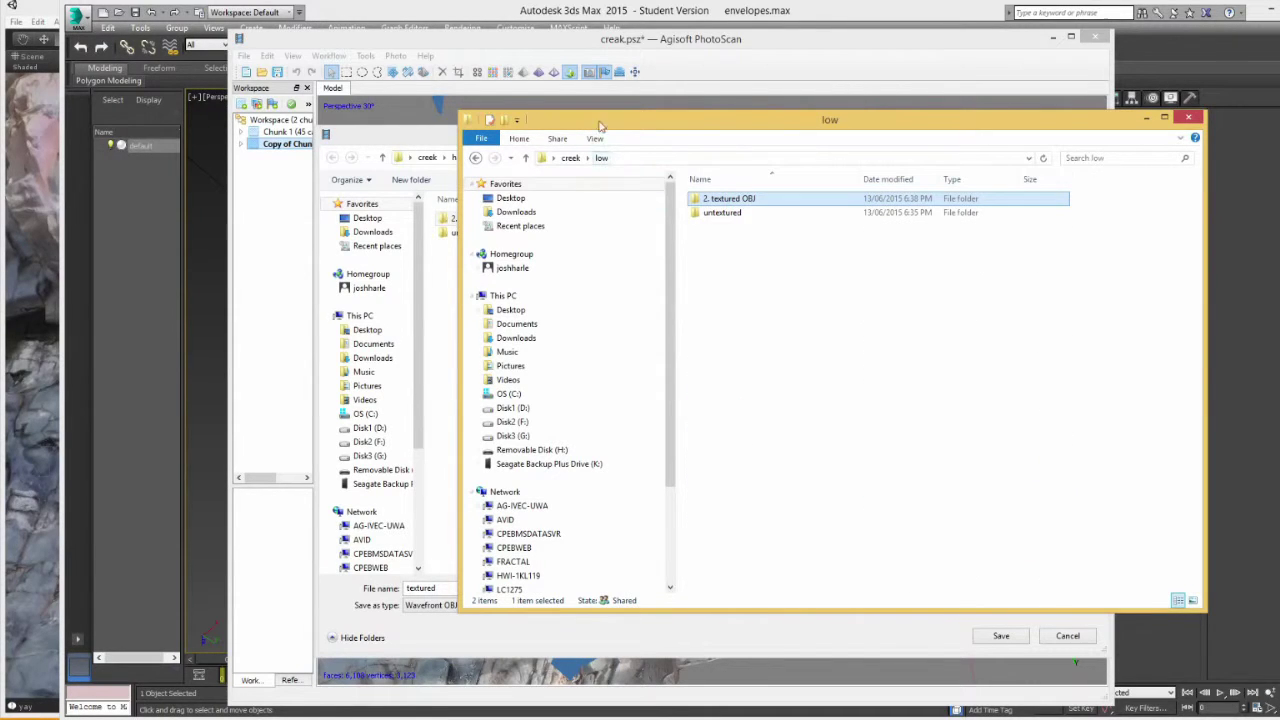
{"action": "right_click", "coordinate": [787, 303]}
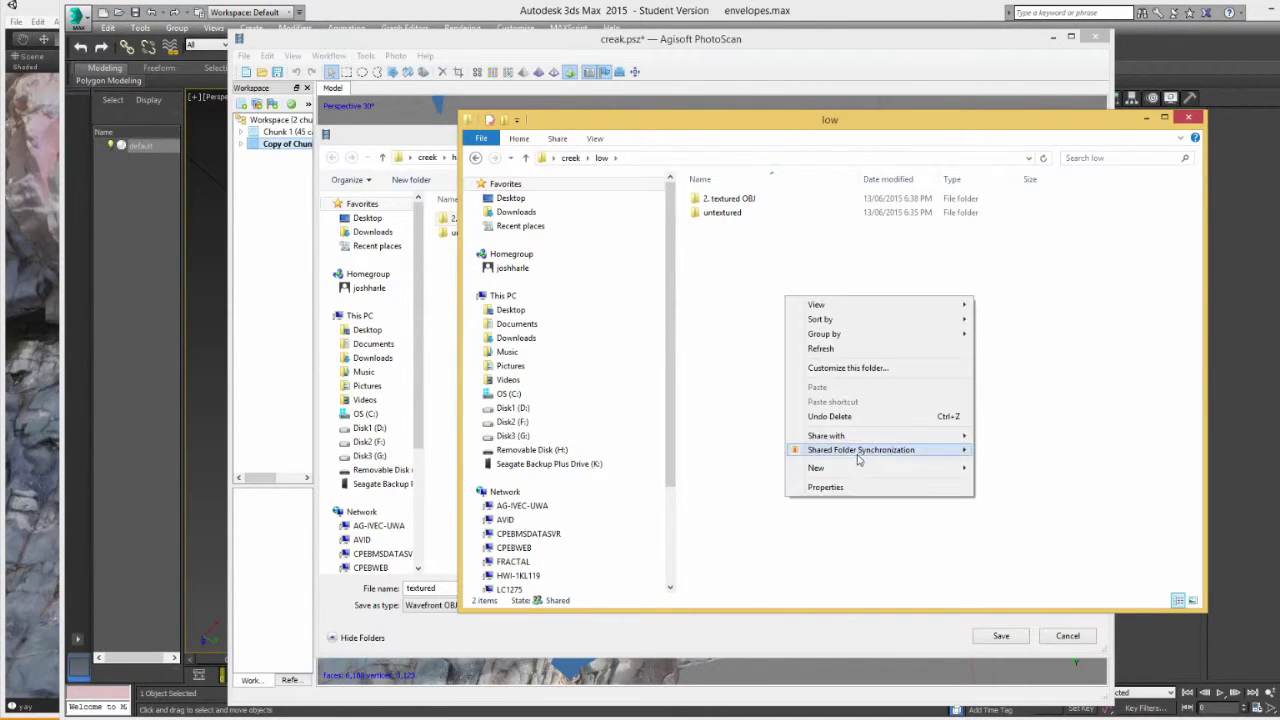
{"action": "mouse_move", "coordinate": [868, 468]}
{"action": "left_click", "coordinate": [1040, 470]}
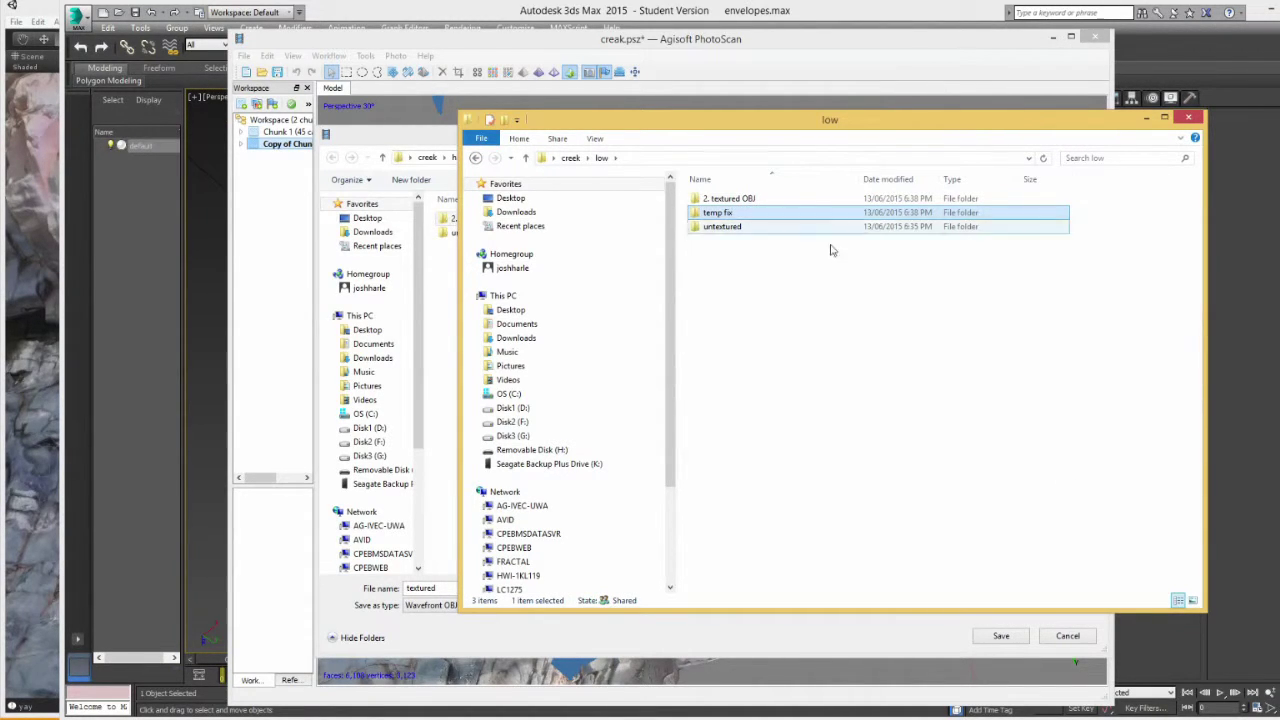
{"action": "double_click", "coordinate": [716, 213]}
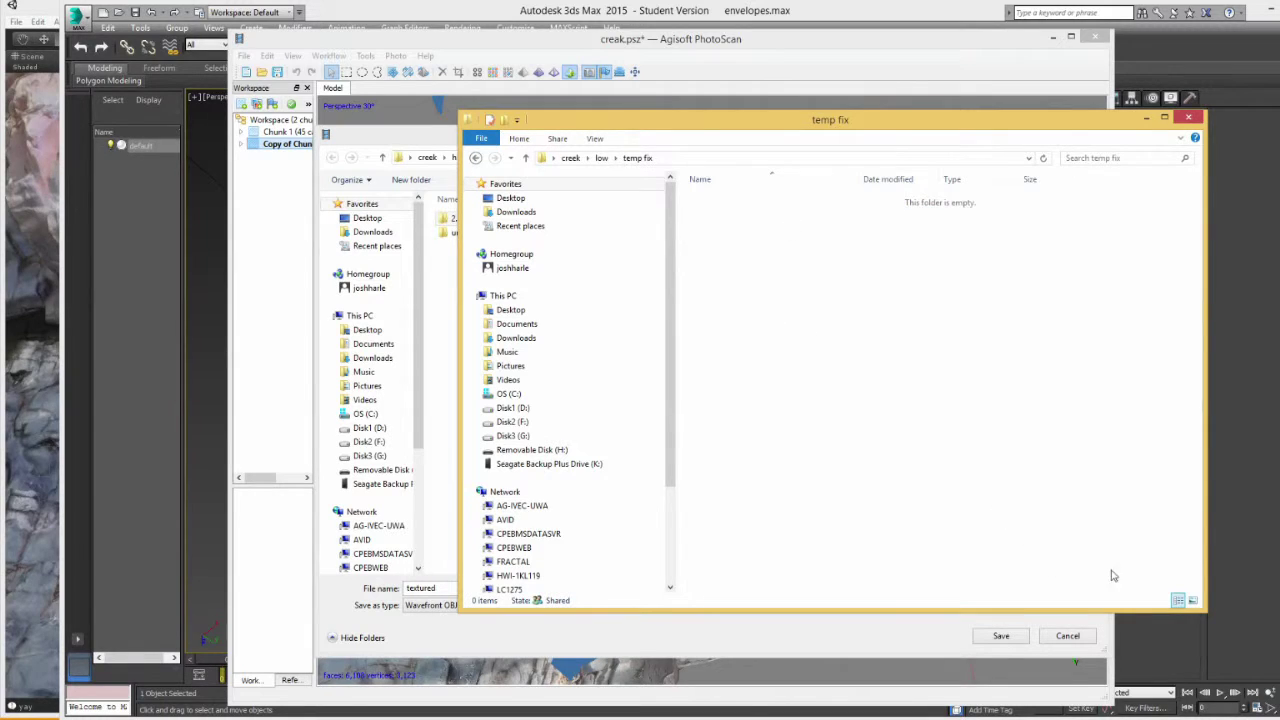
Save the model as Box010 OBJ in creek\low\temp fix and close PhotoScan.
{"action": "left_click", "coordinate": [741, 42]}
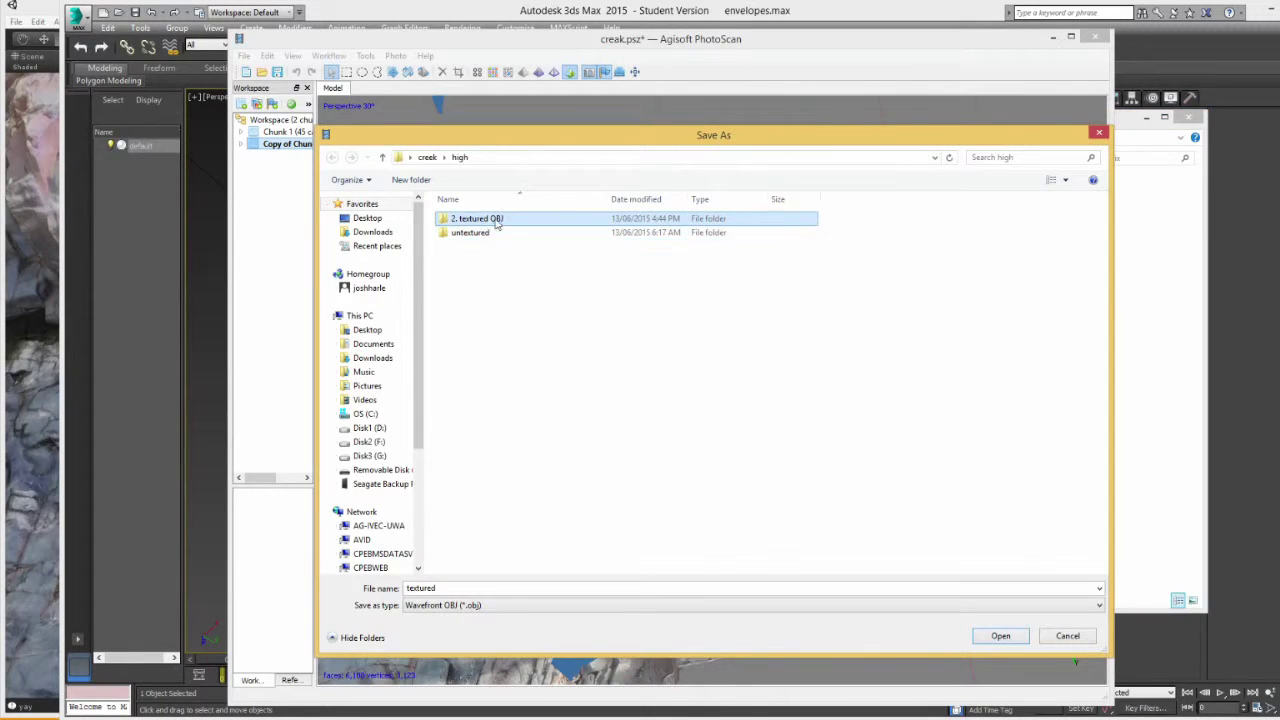
{"action": "left_click", "coordinate": [428, 158]}
{"action": "double_click", "coordinate": [486, 226]}
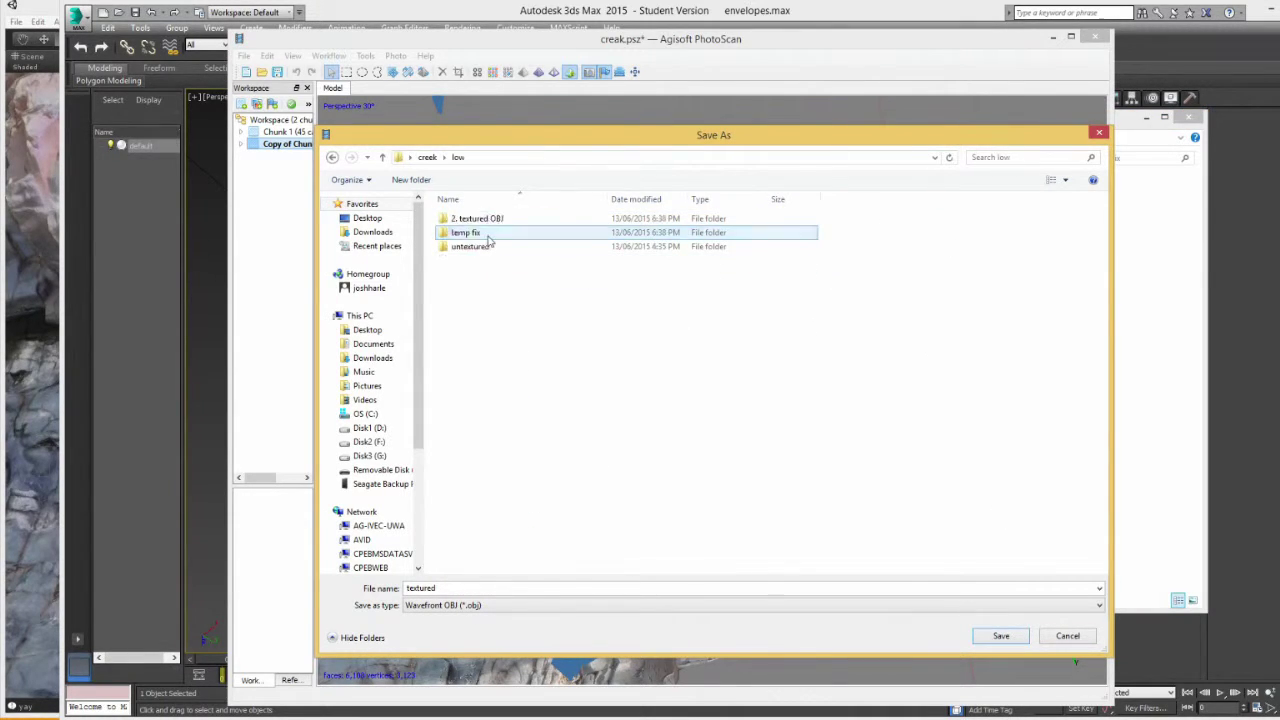
{"action": "double_click", "coordinate": [491, 229]}
{"action": "double_click", "coordinate": [795, 588]}
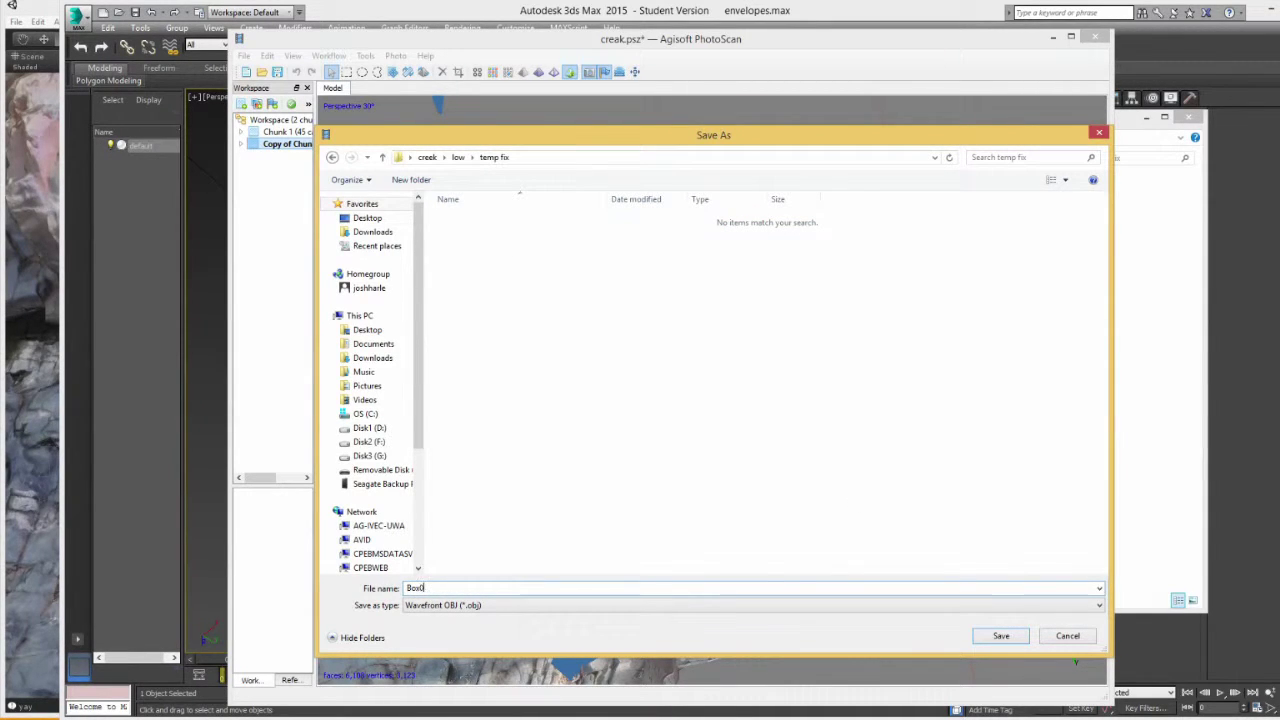
{"action": "key", "text": "Return"}
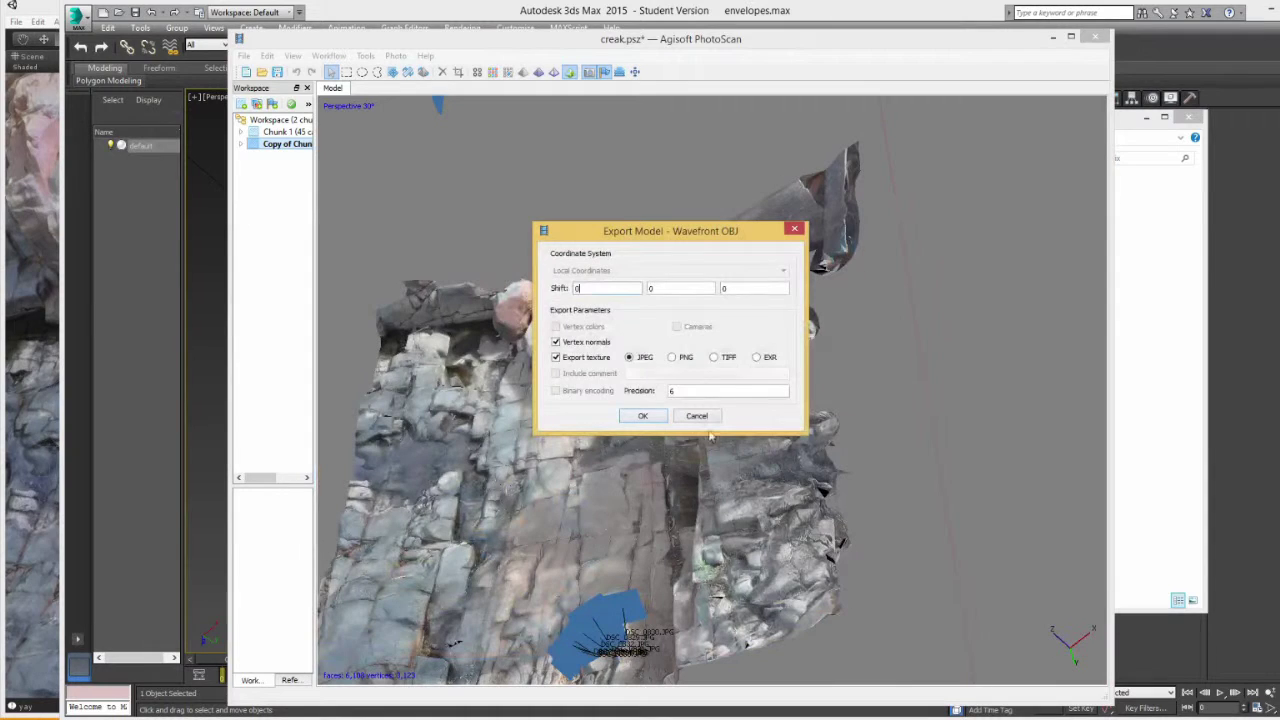
{"action": "left_click", "coordinate": [649, 419]}
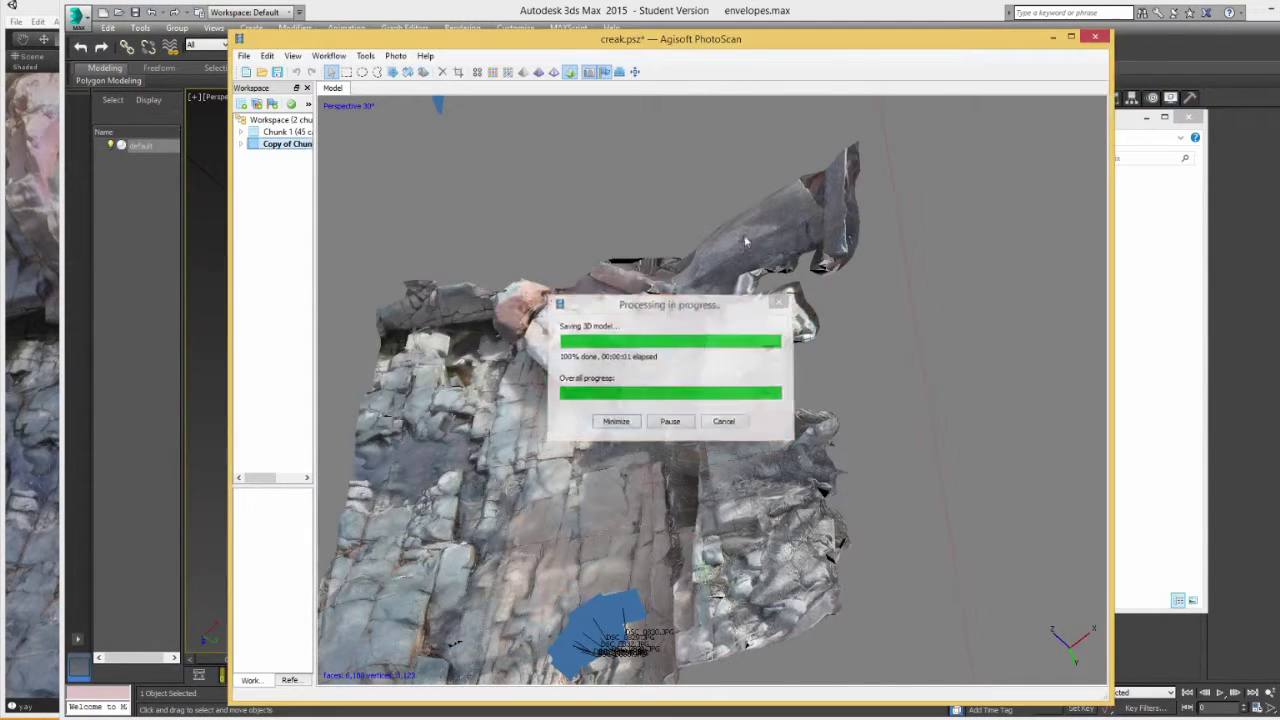
{"action": "left_click", "coordinate": [1096, 38]}
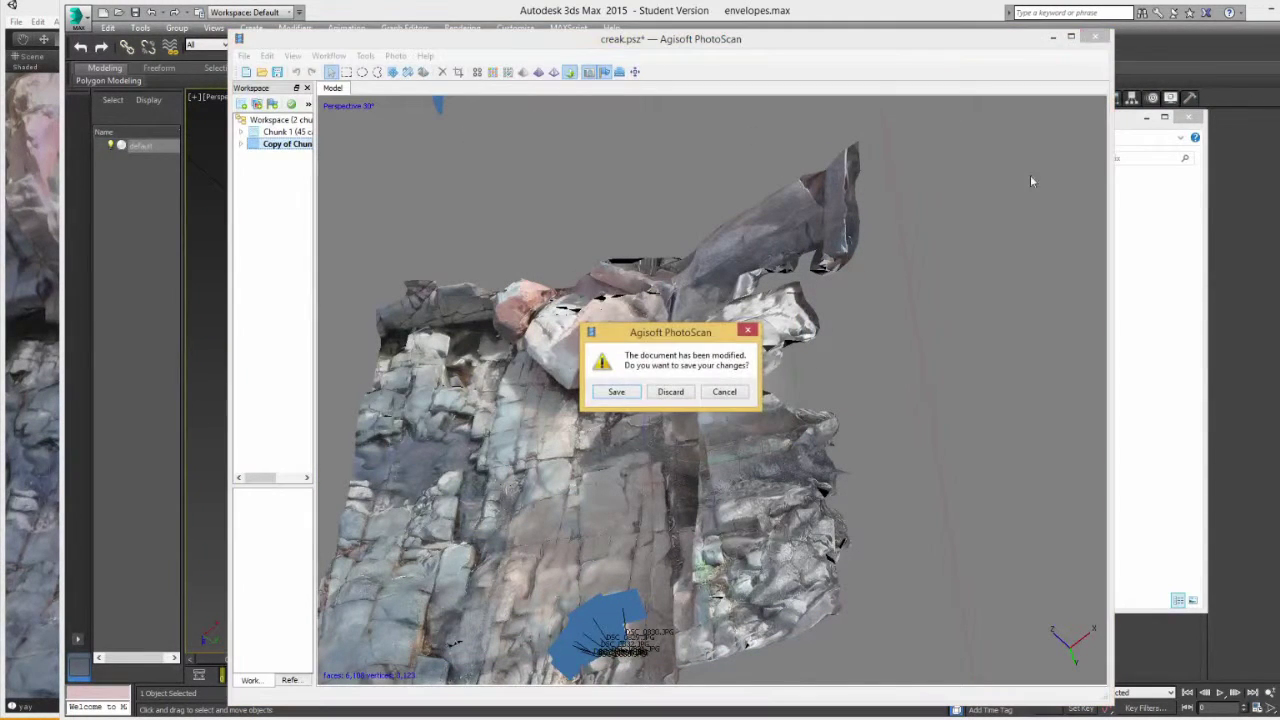
Discard PhotoScan project changes and select the three high_Box010 files in creek\high\2. textured OBJ.
{"action": "left_click", "coordinate": [684, 395]}
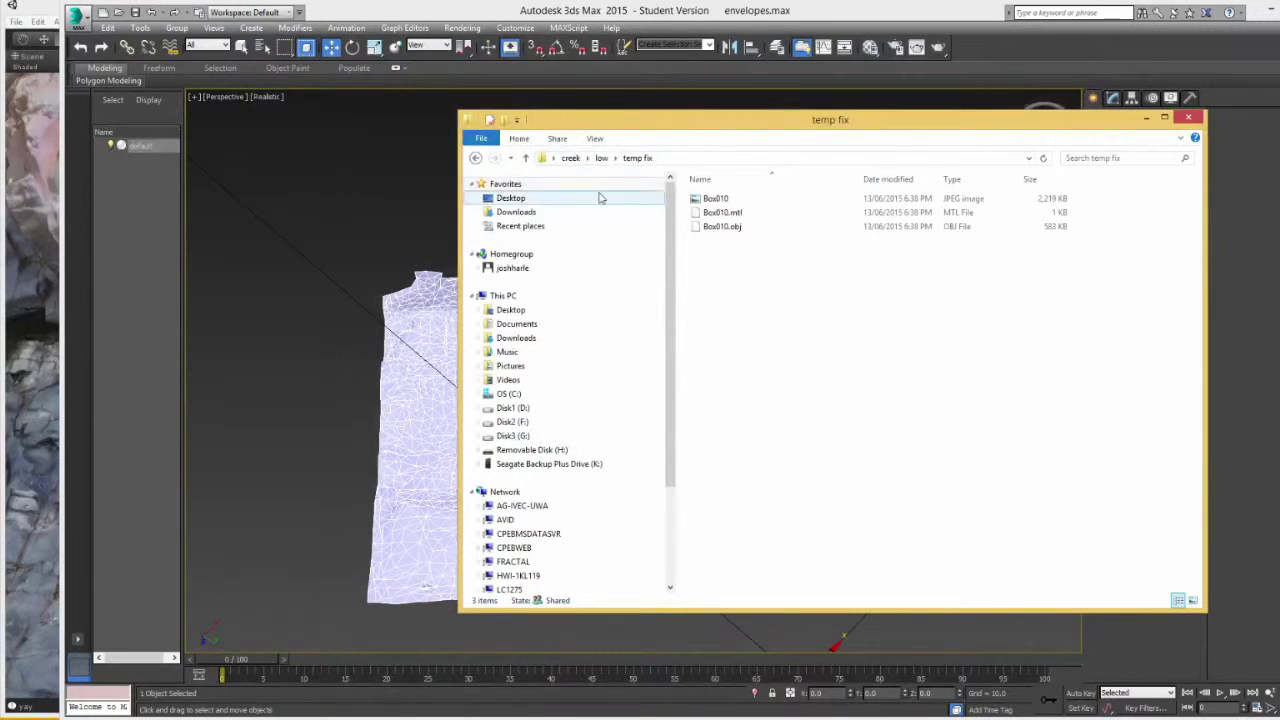
{"action": "left_click_drag", "start_coordinate": [706, 124], "coordinate": [675, 111]}
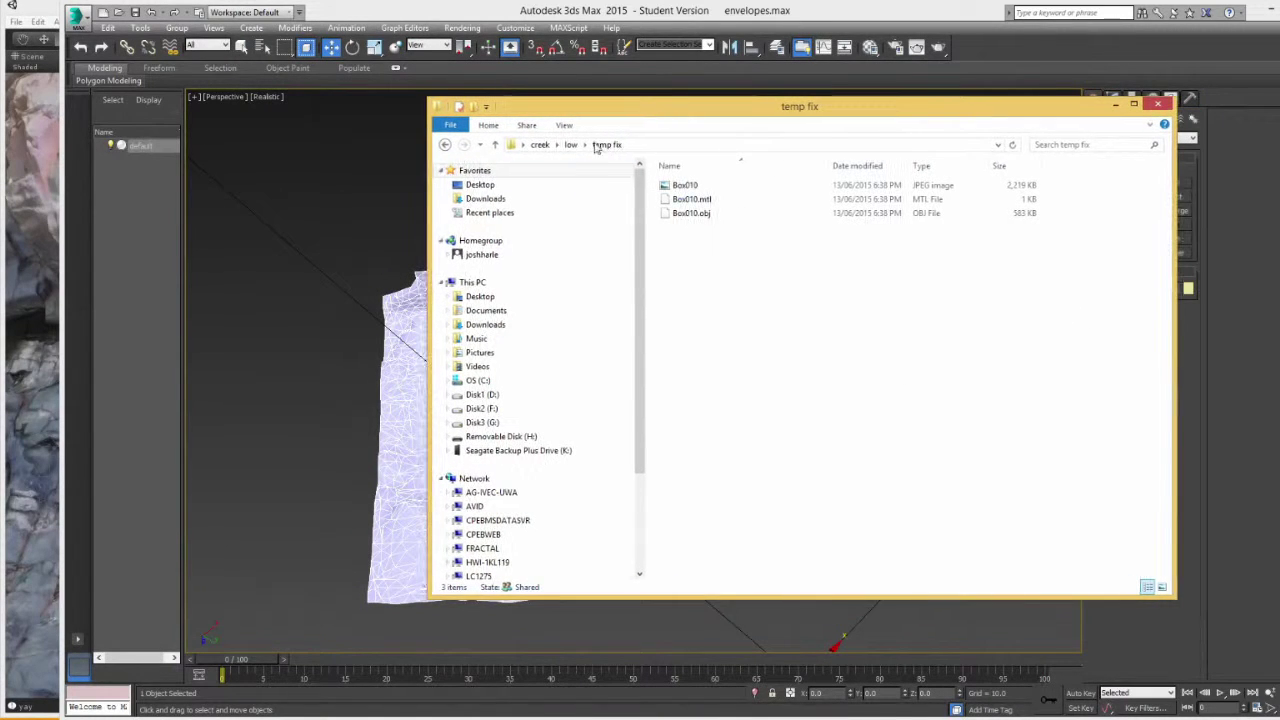
{"action": "left_click", "coordinate": [540, 145]}
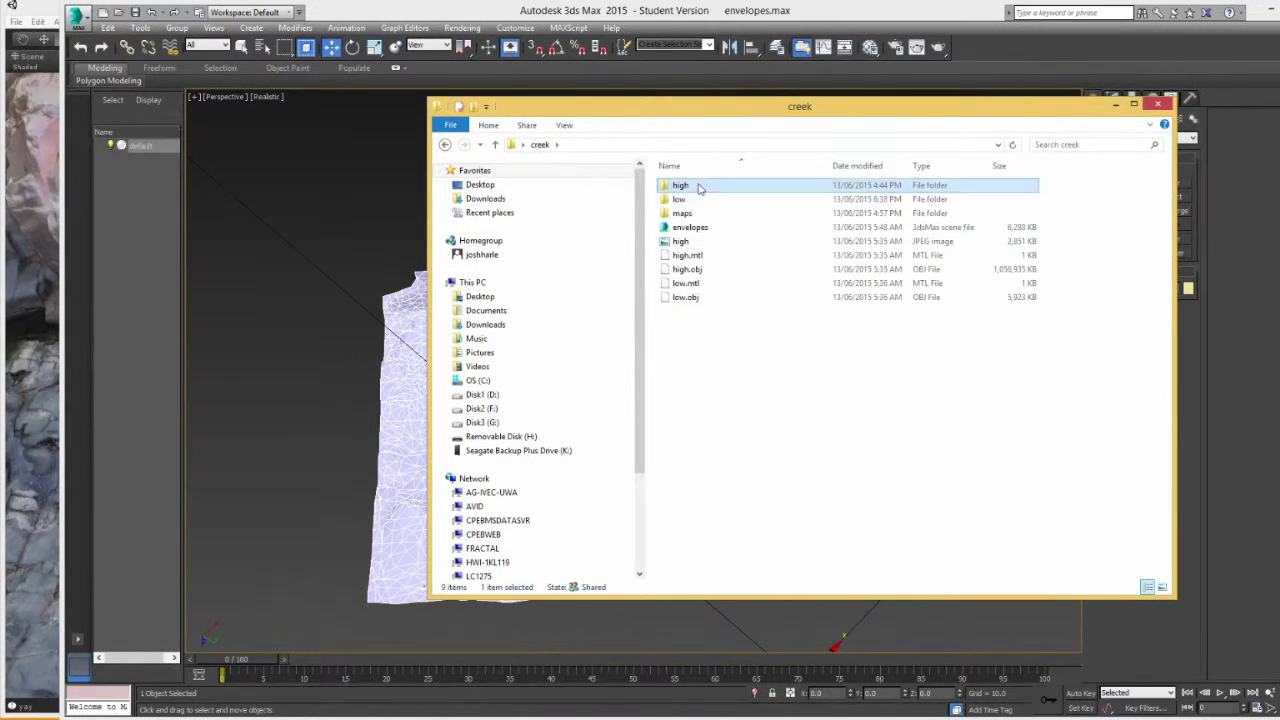
{"action": "double_click", "coordinate": [698, 188]}
{"action": "double_click", "coordinate": [703, 185]}
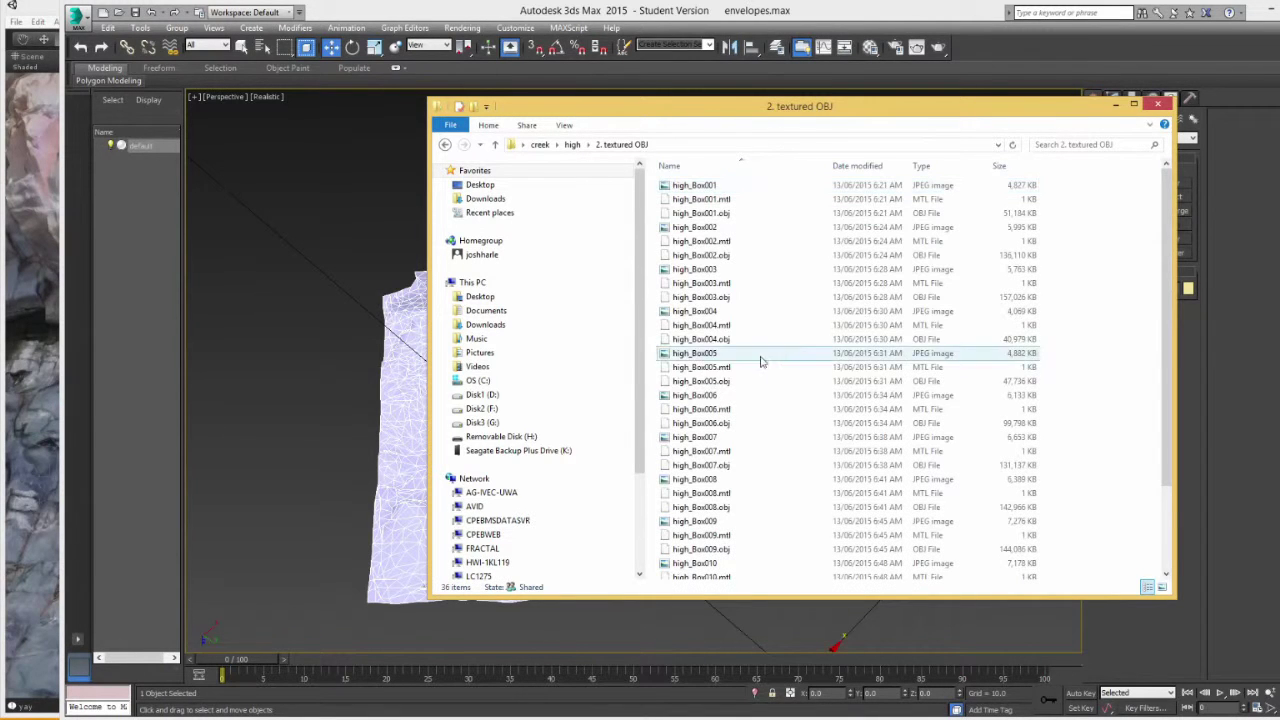
{"action": "scroll", "coordinate": [765, 365], "scroll_direction": "down", "scroll_amount": 3}
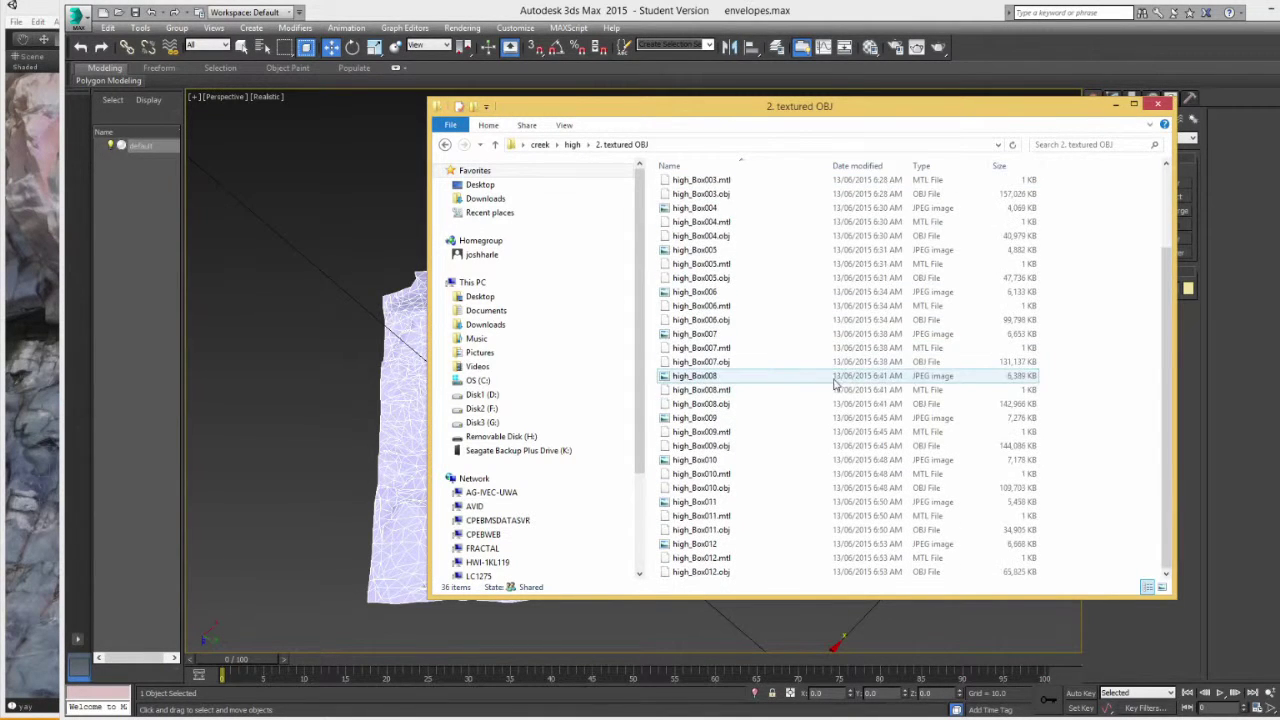
{"action": "left_click", "coordinate": [760, 460]}
{"action": "left_click", "coordinate": [737, 488], "text": "shift"}
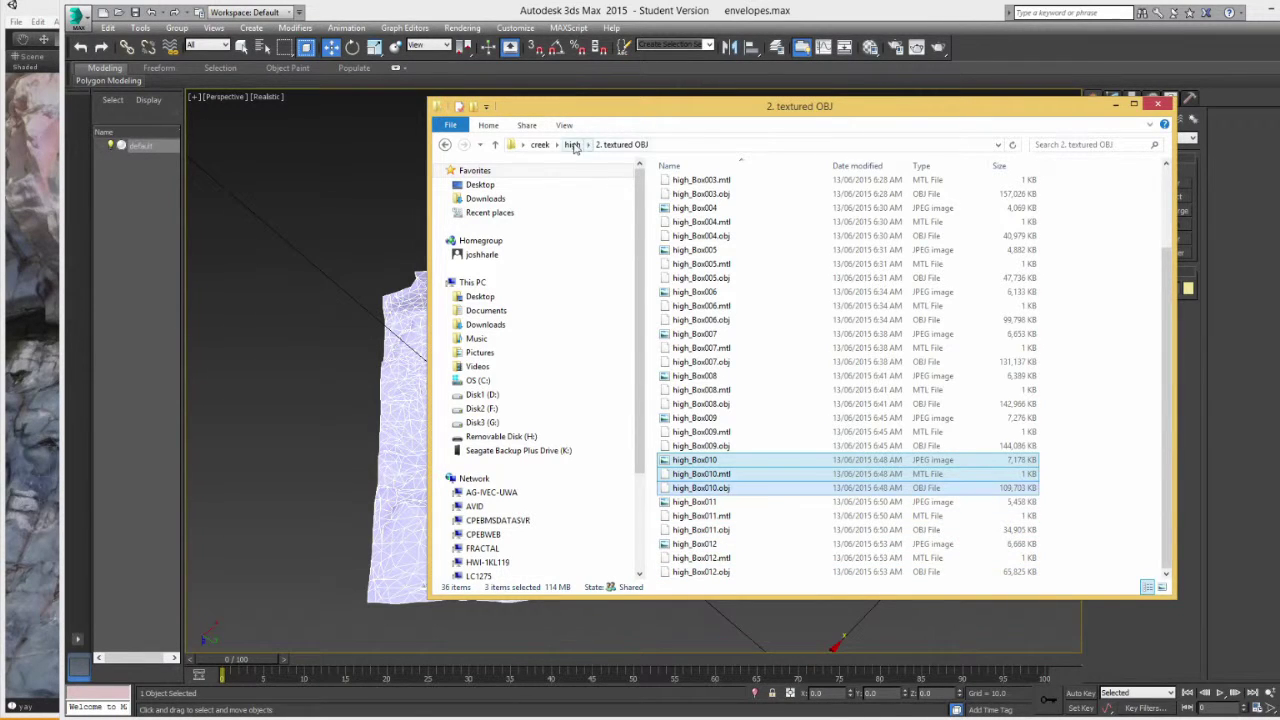
Create a 'temp fix' folder in creek\high, paste the three files there, and close Explorer.
{"action": "left_click", "coordinate": [572, 145]}
{"action": "right_click", "coordinate": [711, 243]}
{"action": "mouse_move", "coordinate": [786, 415]}
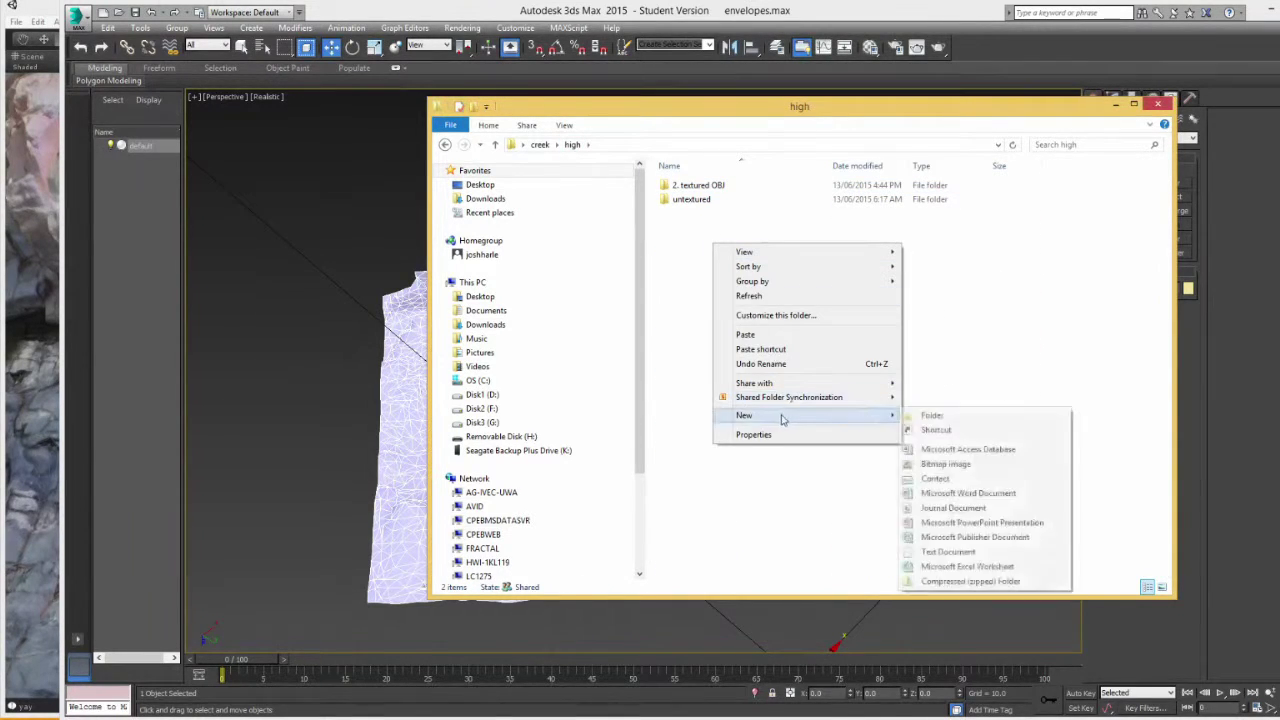
{"action": "left_click", "coordinate": [930, 415]}
{"action": "type", "text": "temp fol"}
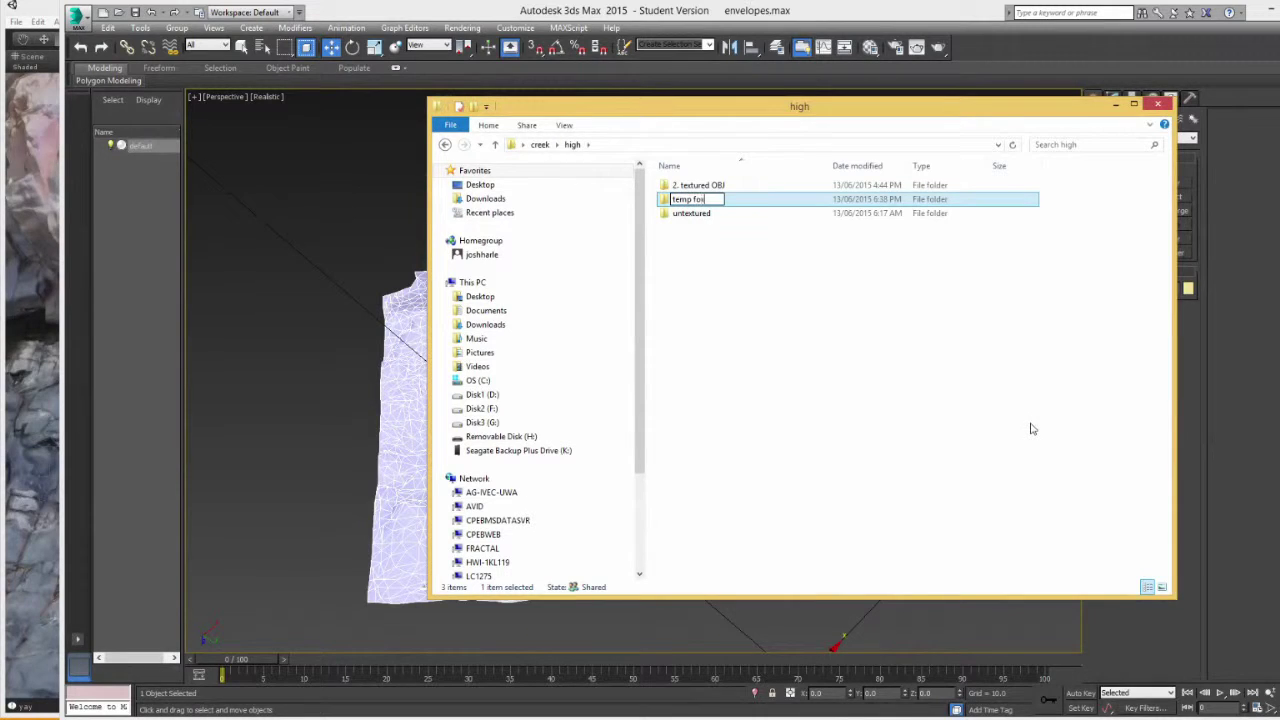
{"action": "type", "text": "ix"}
{"action": "key", "text": "Return"}
{"action": "key", "text": "Return"}
{"action": "key", "text": "ctrl+v"}
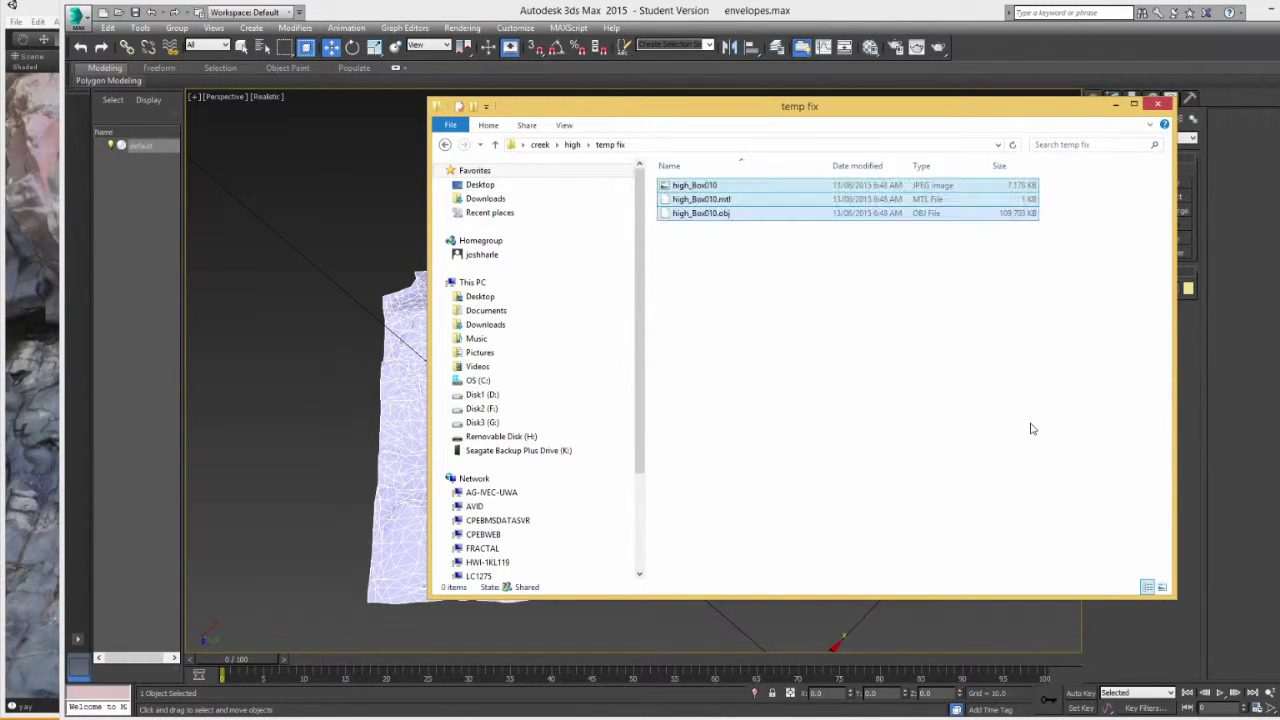
{"action": "left_click", "coordinate": [360, 214]}
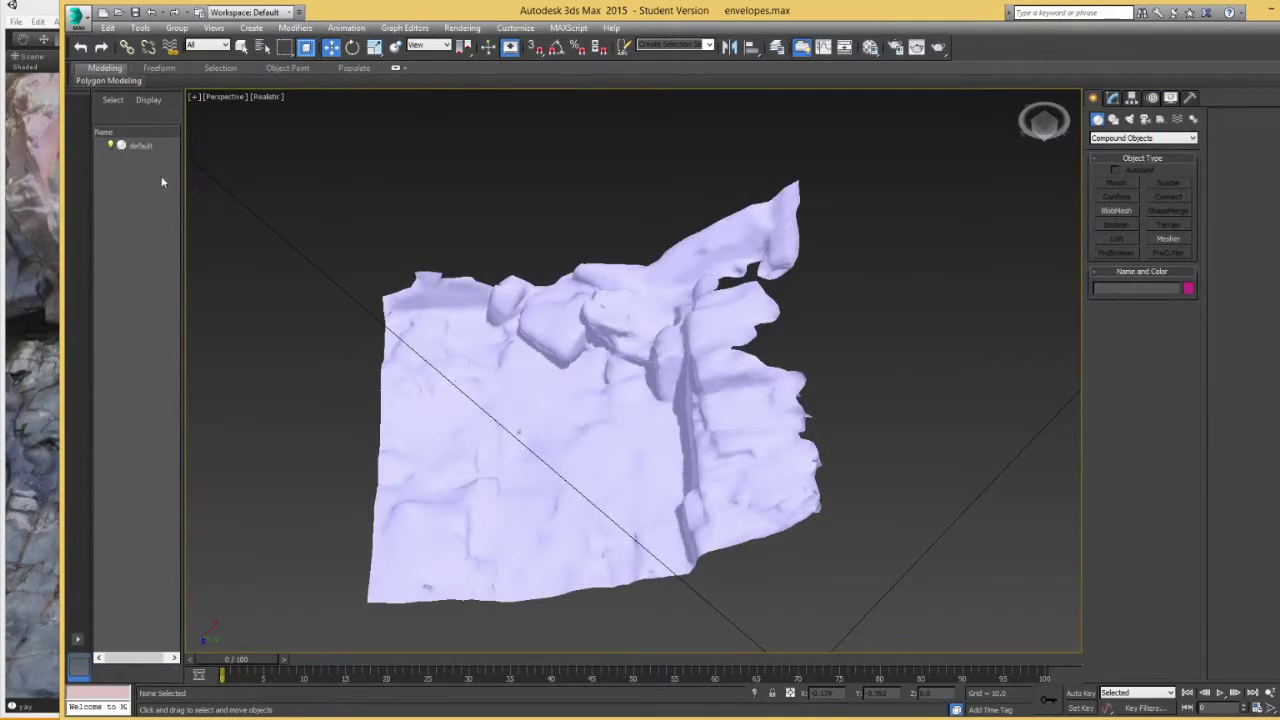
Delete the default mesh and run export_tools.ms from the MAXScript Editor.
{"action": "double_click", "coordinate": [148, 146]}
{"action": "key", "text": "Delete"}
{"action": "left_click", "coordinate": [568, 27]}
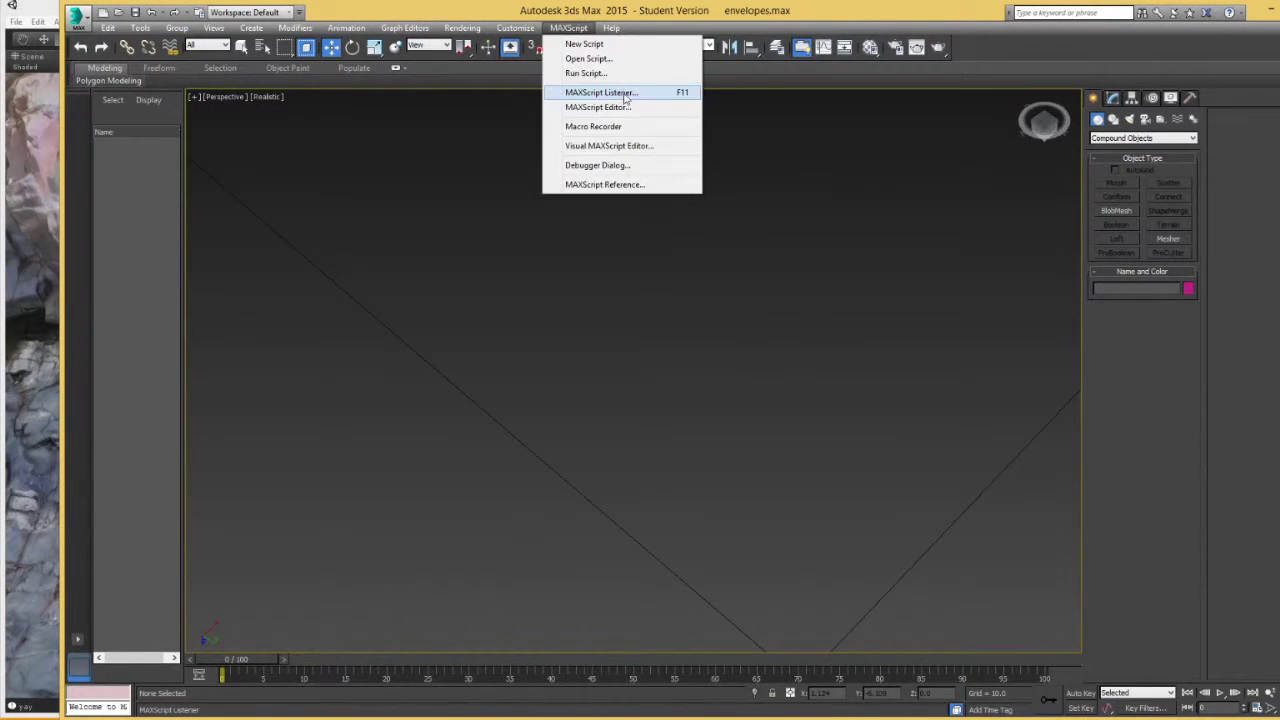
{"action": "left_click", "coordinate": [628, 108]}
{"action": "key", "text": "ctrl+e"}
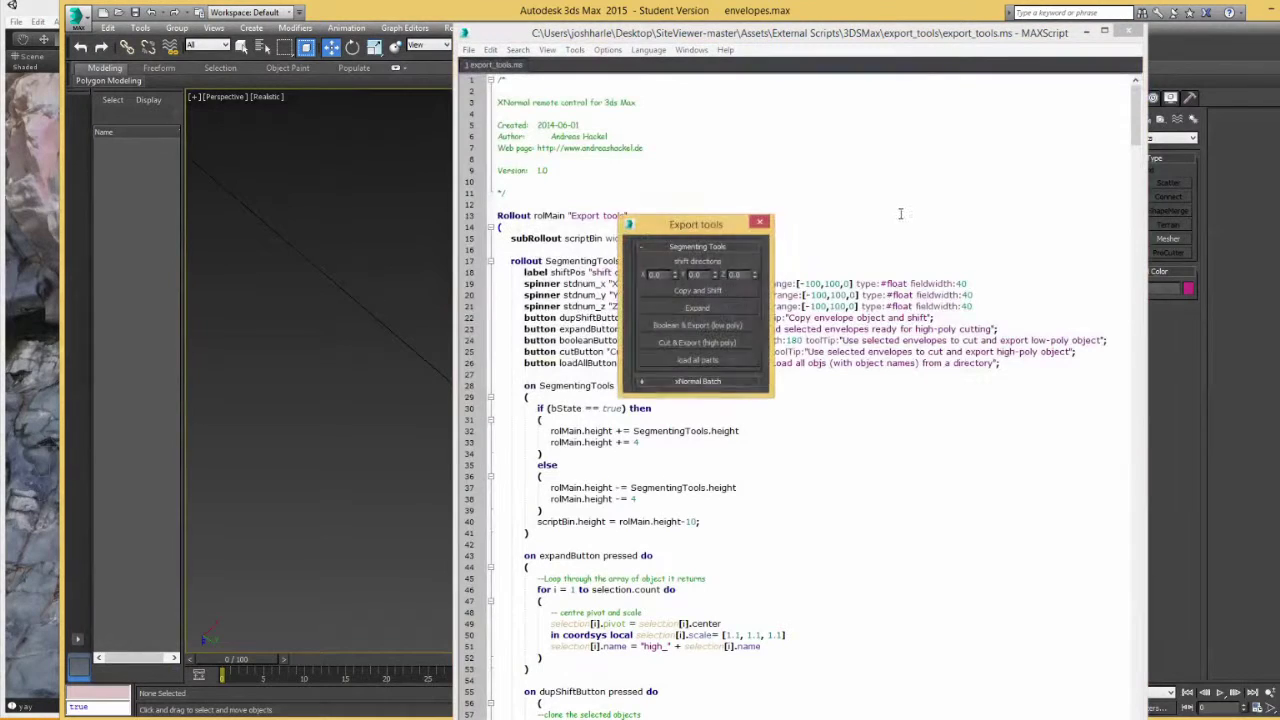
{"action": "left_click", "coordinate": [1130, 31]}
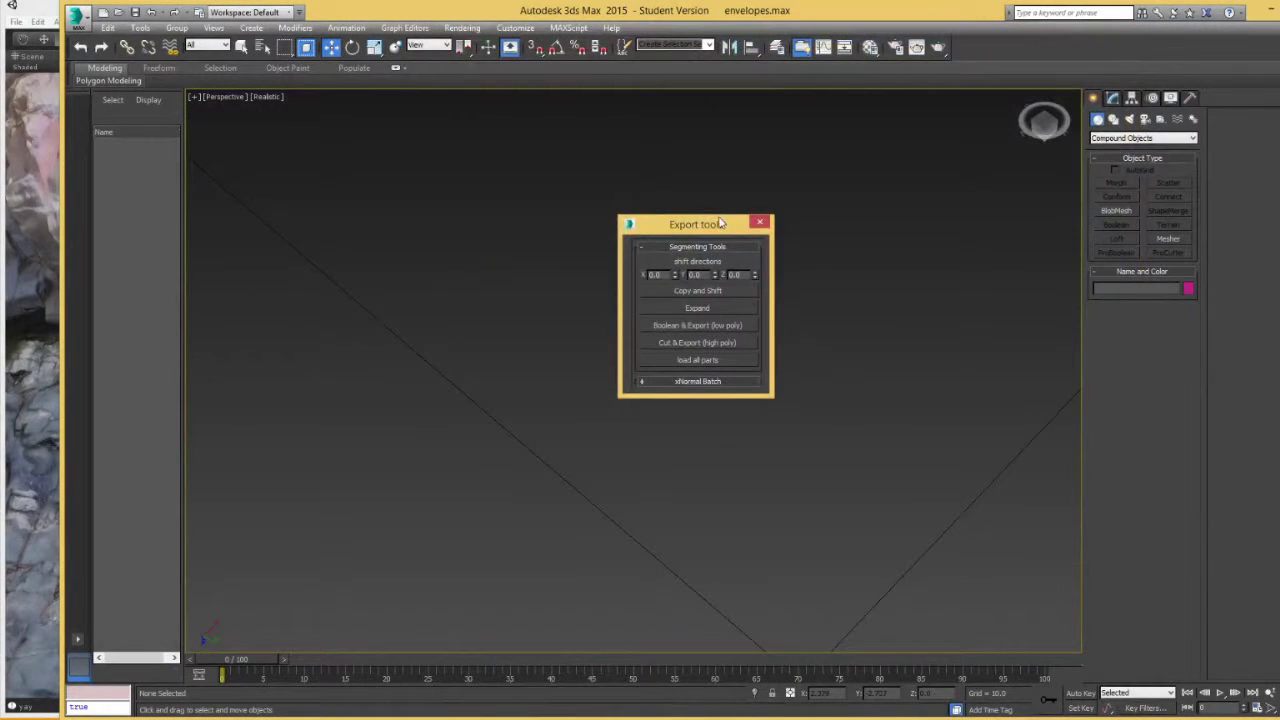
Collapse Segmenting Tools and expand the xNormal Batch bake options in the Export tools panel.
{"action": "left_click_drag", "start_coordinate": [720, 222], "coordinate": [749, 161]}
{"action": "left_click", "coordinate": [738, 184]}
{"action": "left_click", "coordinate": [731, 200]}
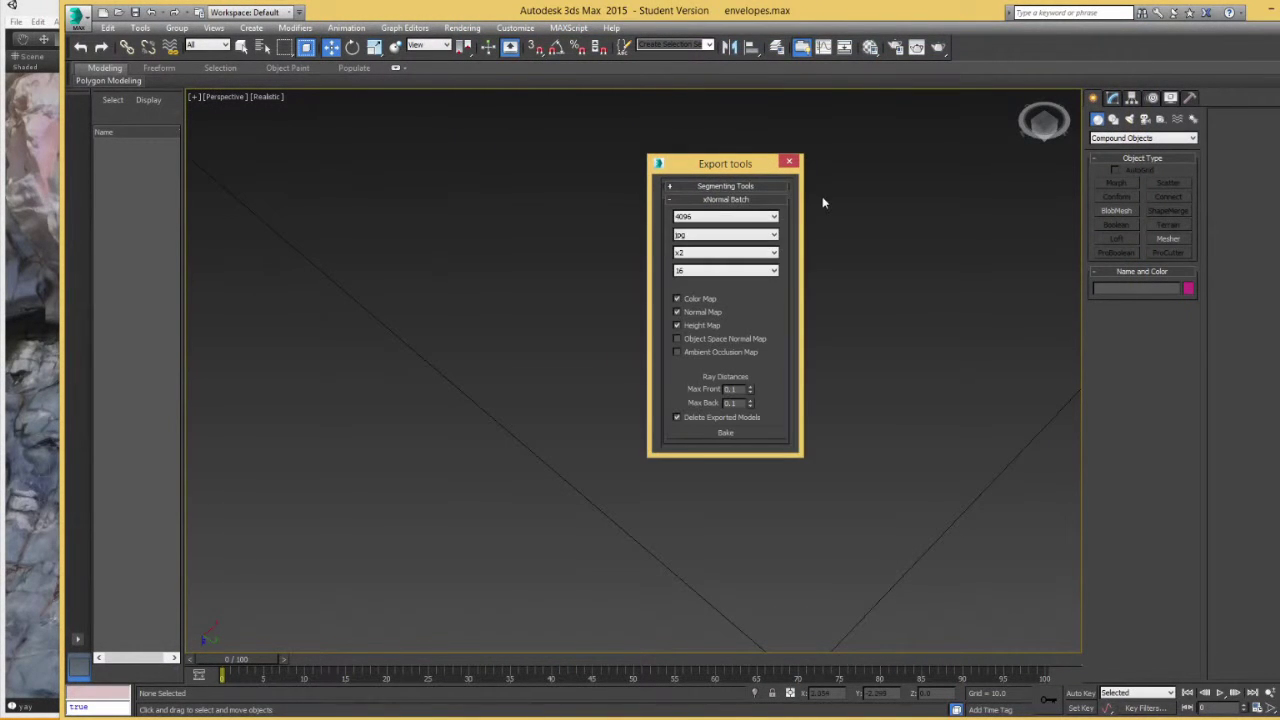
Start the xNormal bake with creek\low\temp fix and creek\high\temp fix as sources.
{"action": "left_click", "coordinate": [728, 433]}
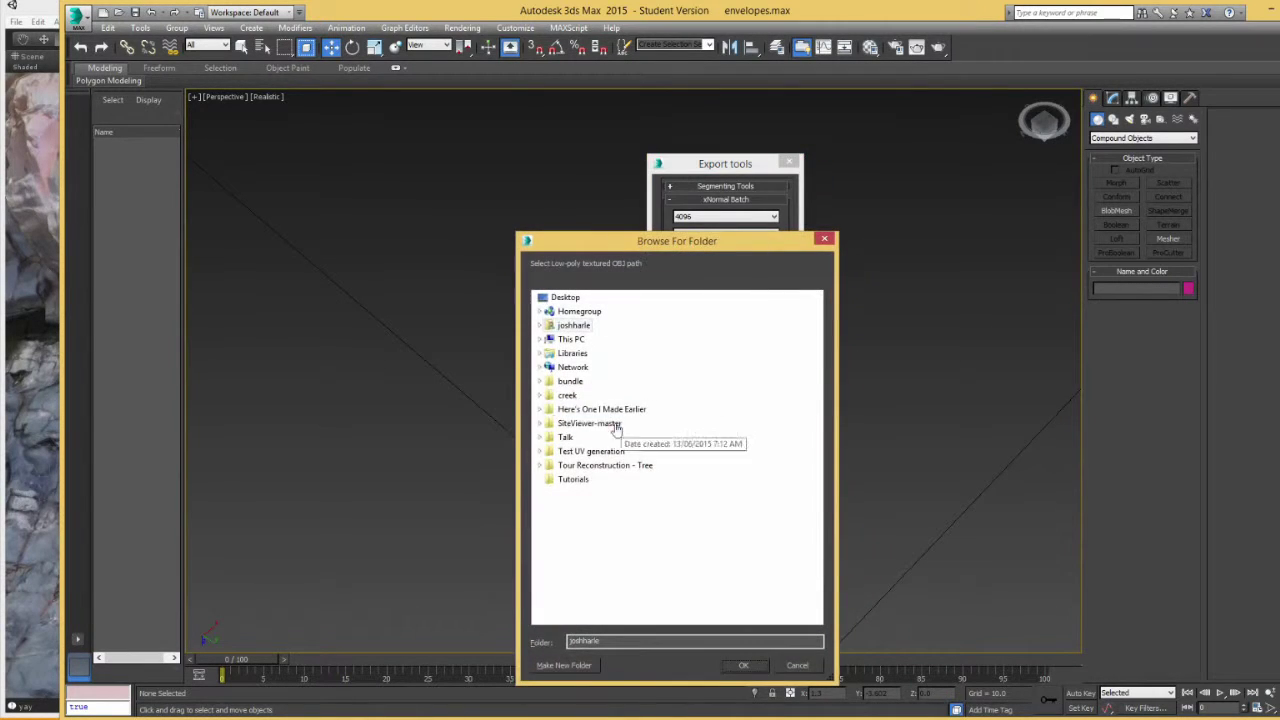
{"action": "left_click", "coordinate": [540, 395]}
{"action": "left_click", "coordinate": [547, 424]}
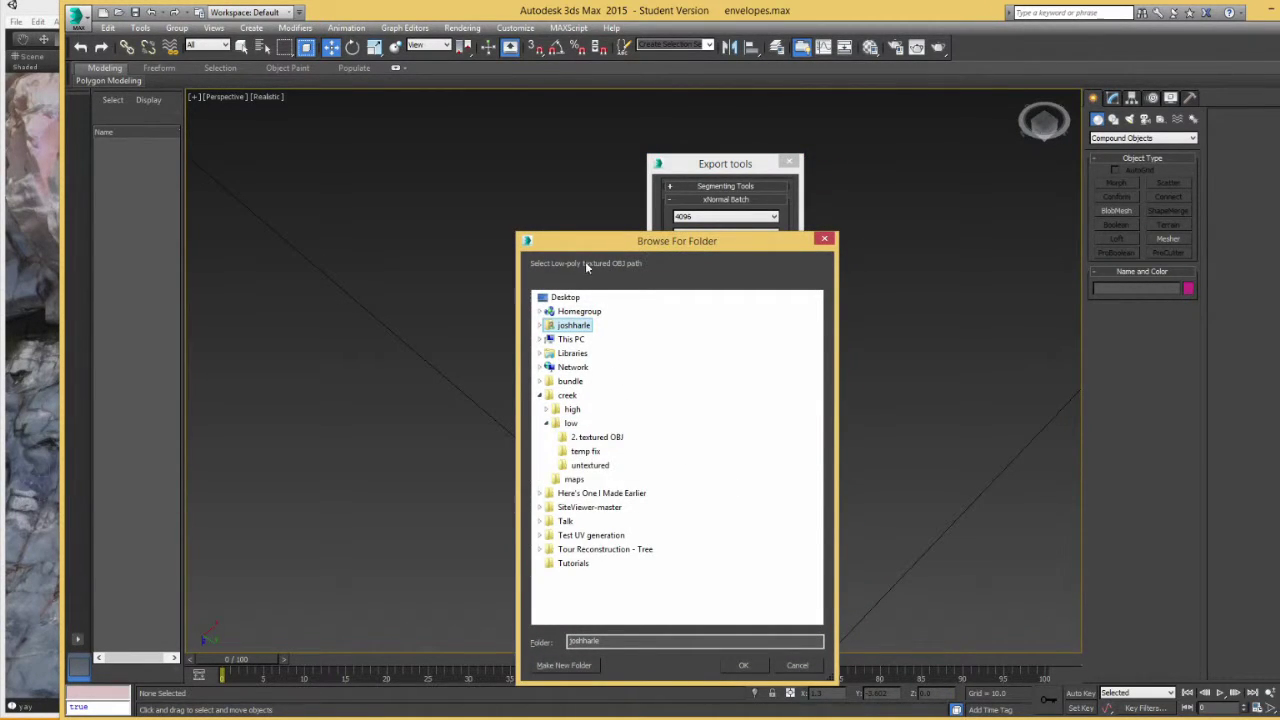
{"action": "left_click", "coordinate": [585, 451]}
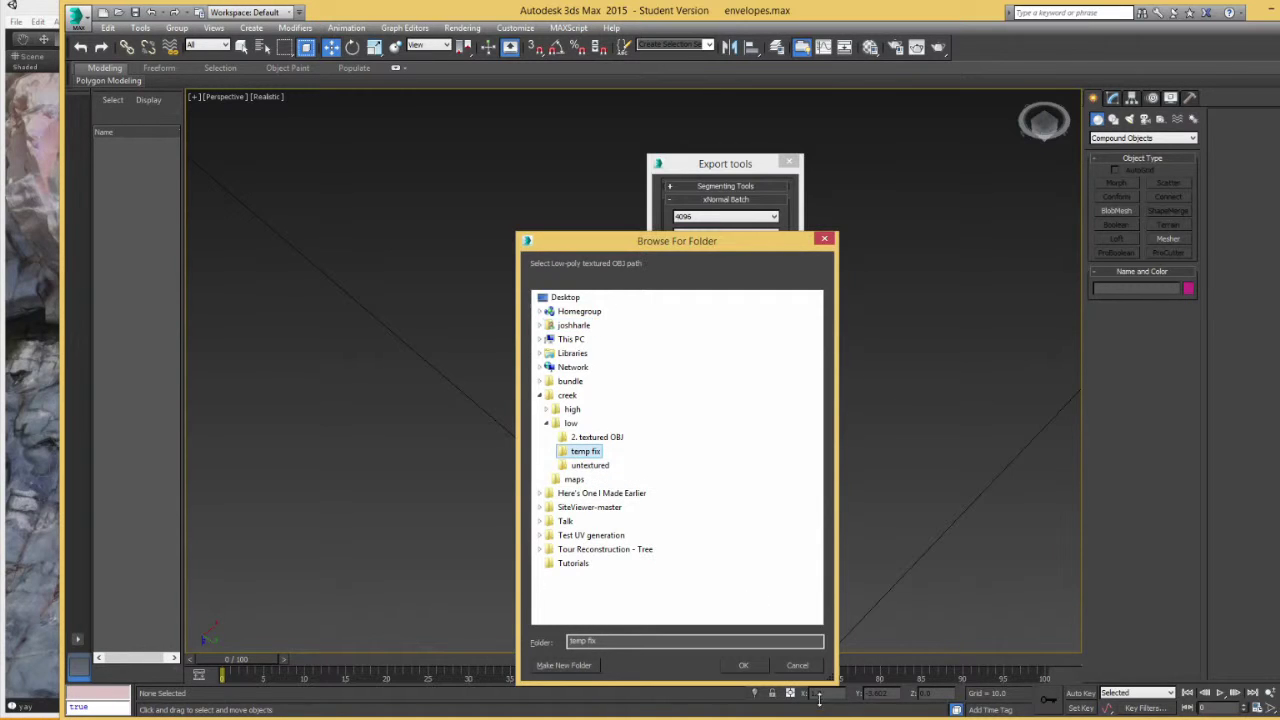
{"action": "left_click", "coordinate": [743, 665]}
{"action": "left_click", "coordinate": [540, 395]}
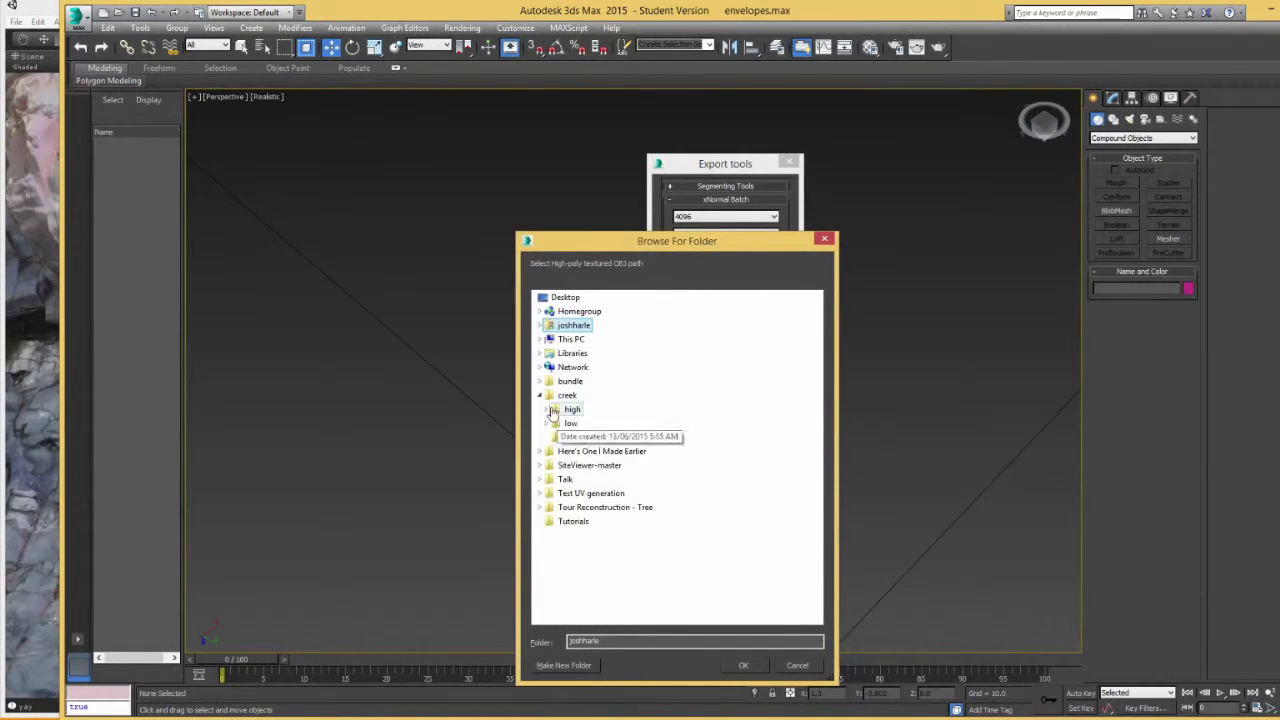
{"action": "left_click", "coordinate": [548, 410]}
{"action": "left_click", "coordinate": [585, 437]}
{"action": "left_click", "coordinate": [743, 665]}
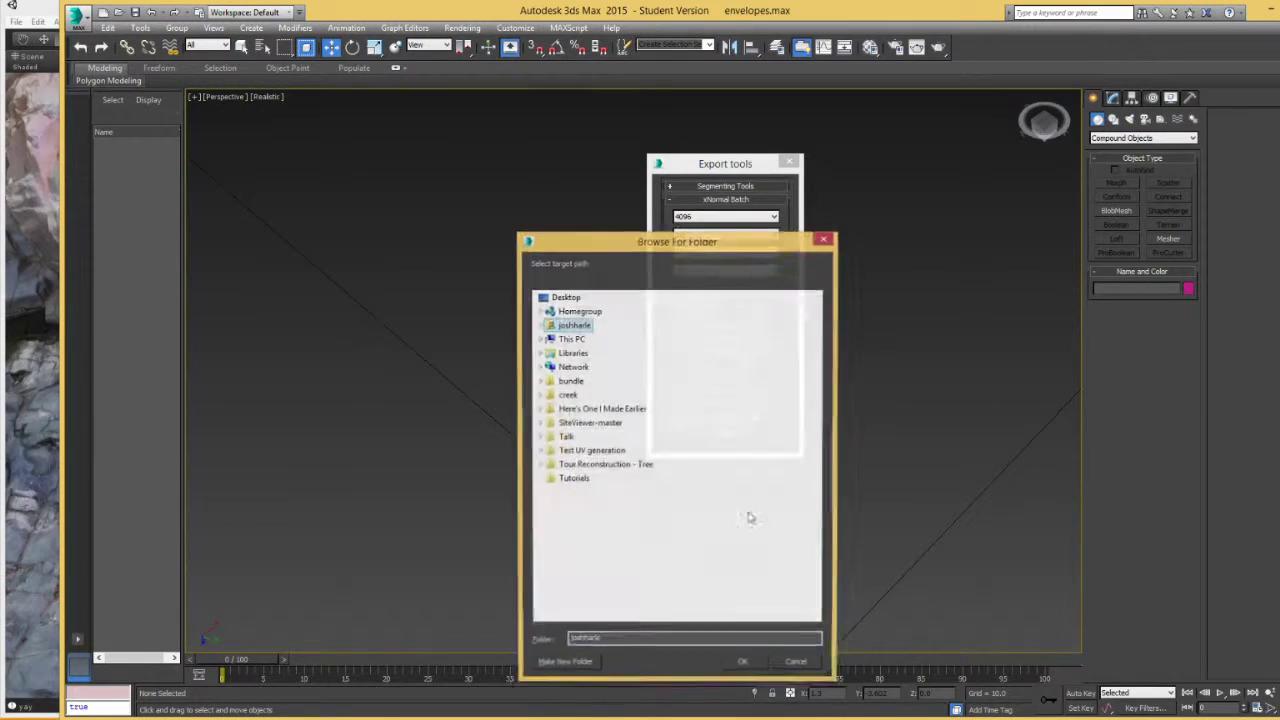
Choose creek\maps as the bake target folder and run the bake.
{"action": "left_click", "coordinate": [540, 395]}
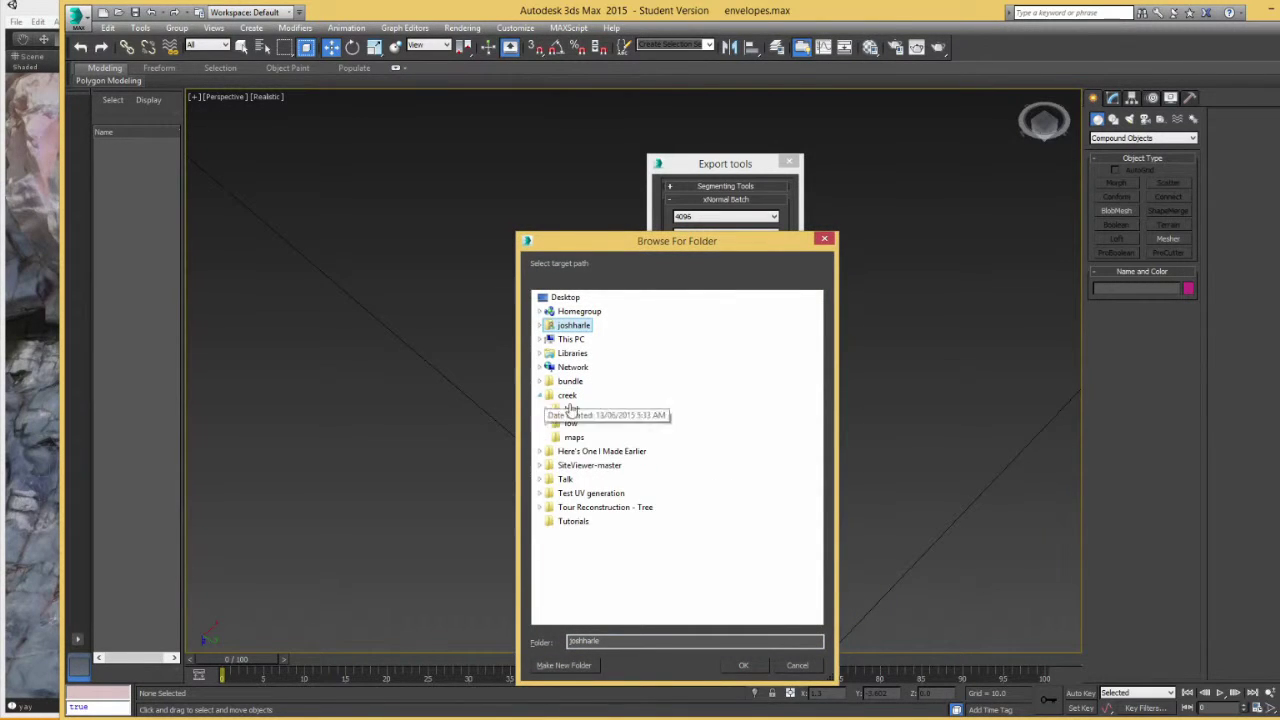
{"action": "left_click", "coordinate": [570, 409]}
{"action": "left_click", "coordinate": [572, 465]}
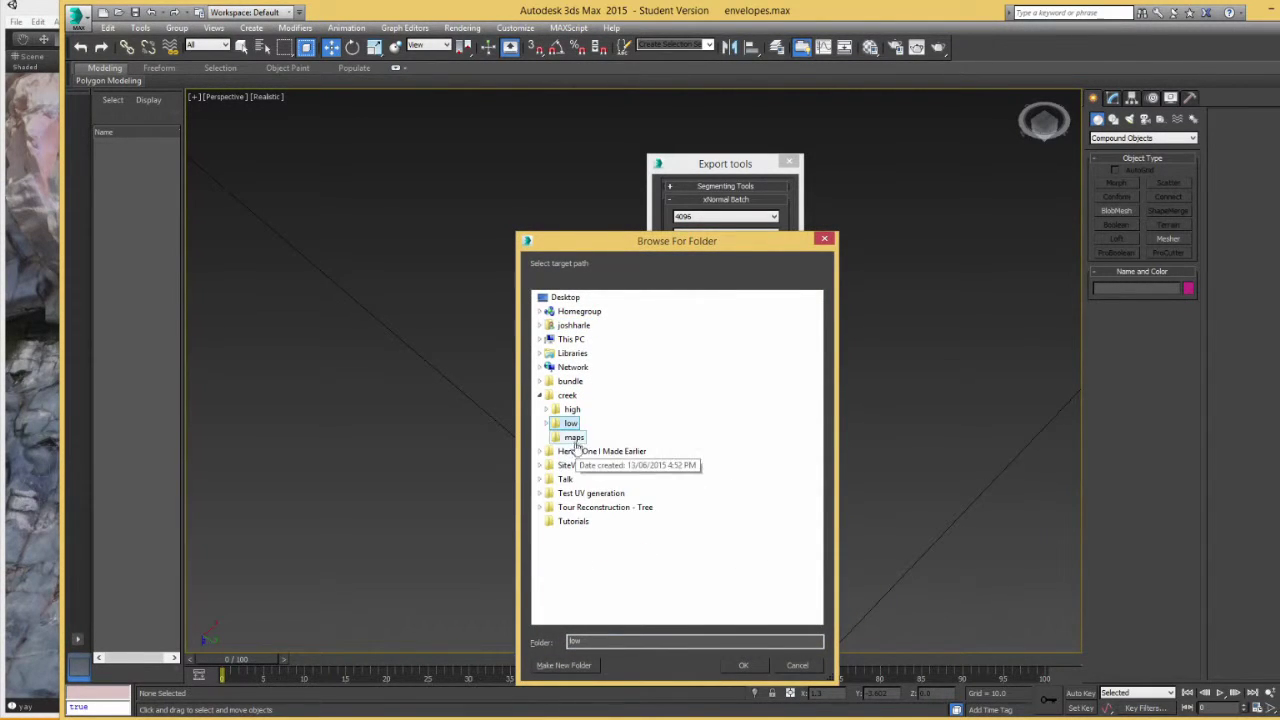
{"action": "left_click", "coordinate": [574, 438]}
{"action": "left_click", "coordinate": [743, 665]}
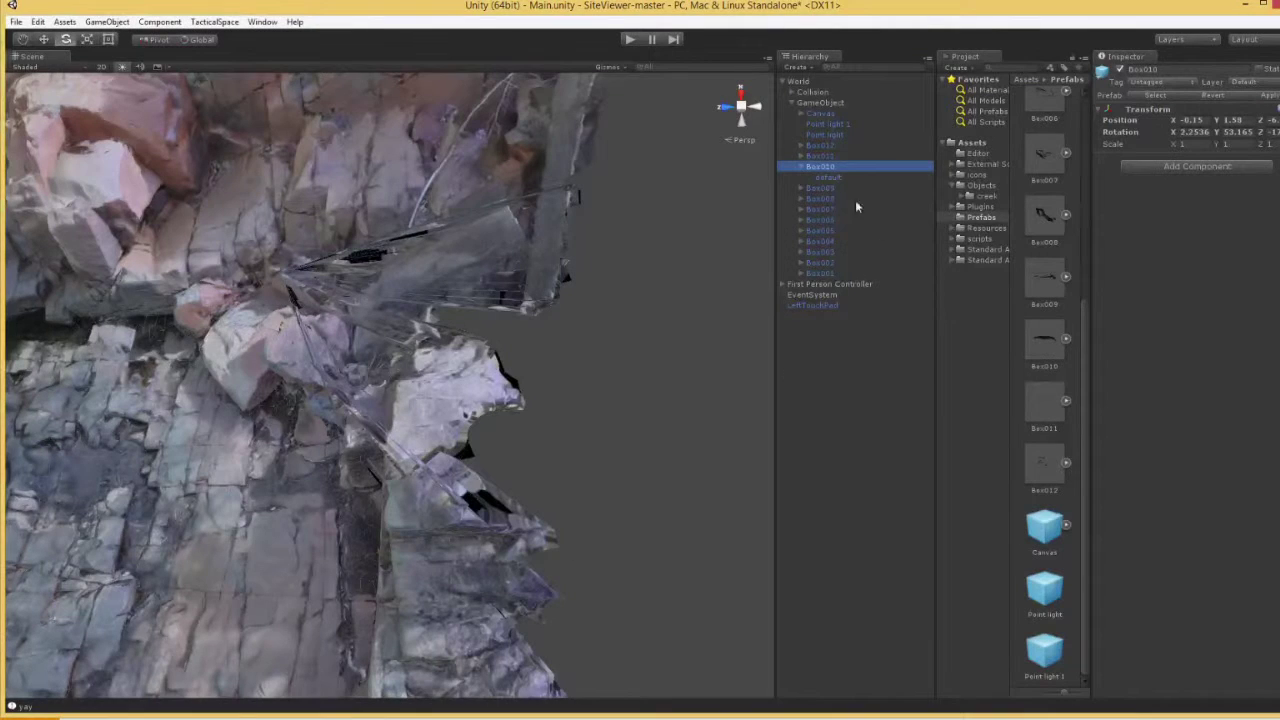
Create a new empty GameObject under World.
{"action": "left_click", "coordinate": [873, 410]}
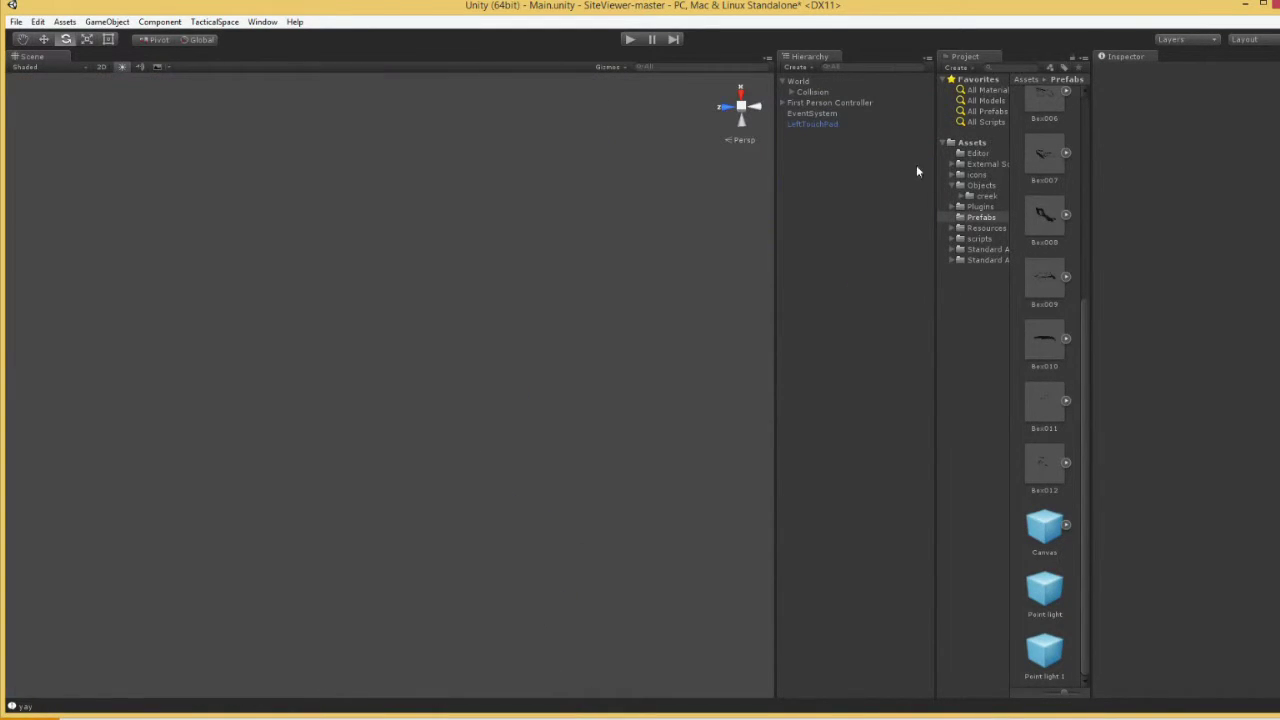
{"action": "key", "text": "Down"}
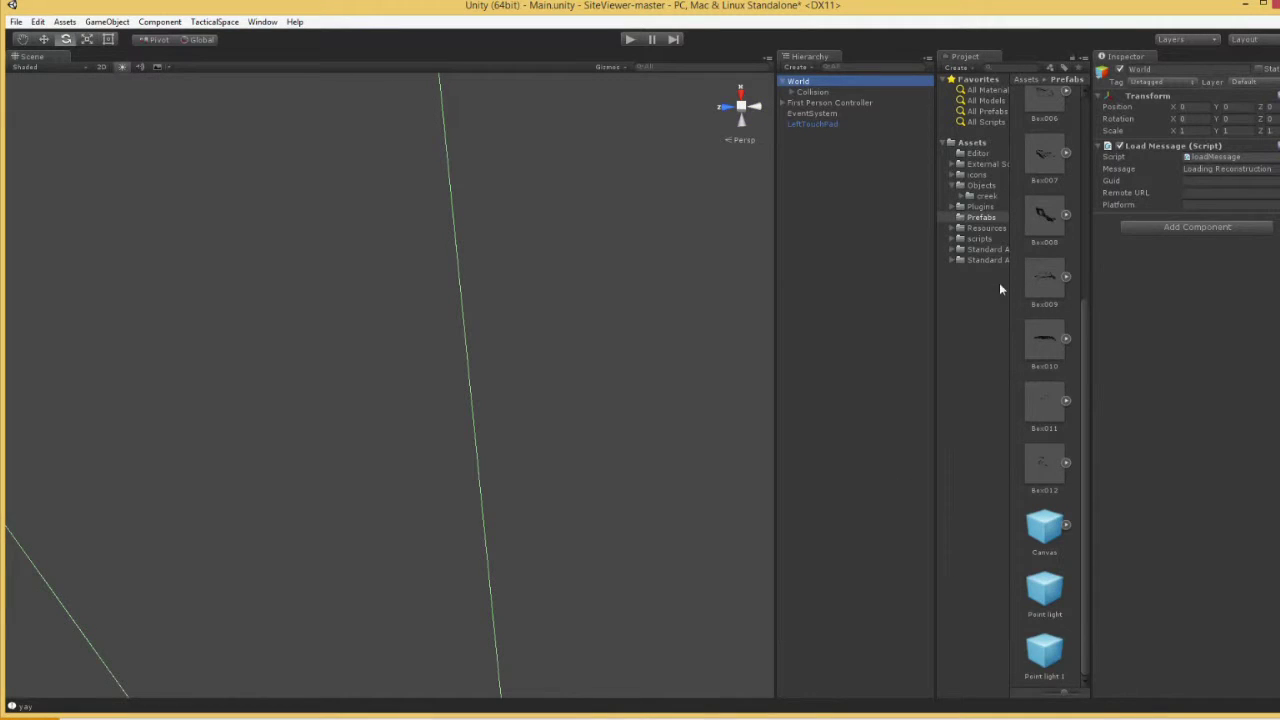
{"action": "left_click", "coordinate": [984, 237]}
{"action": "left_click", "coordinate": [986, 217]}
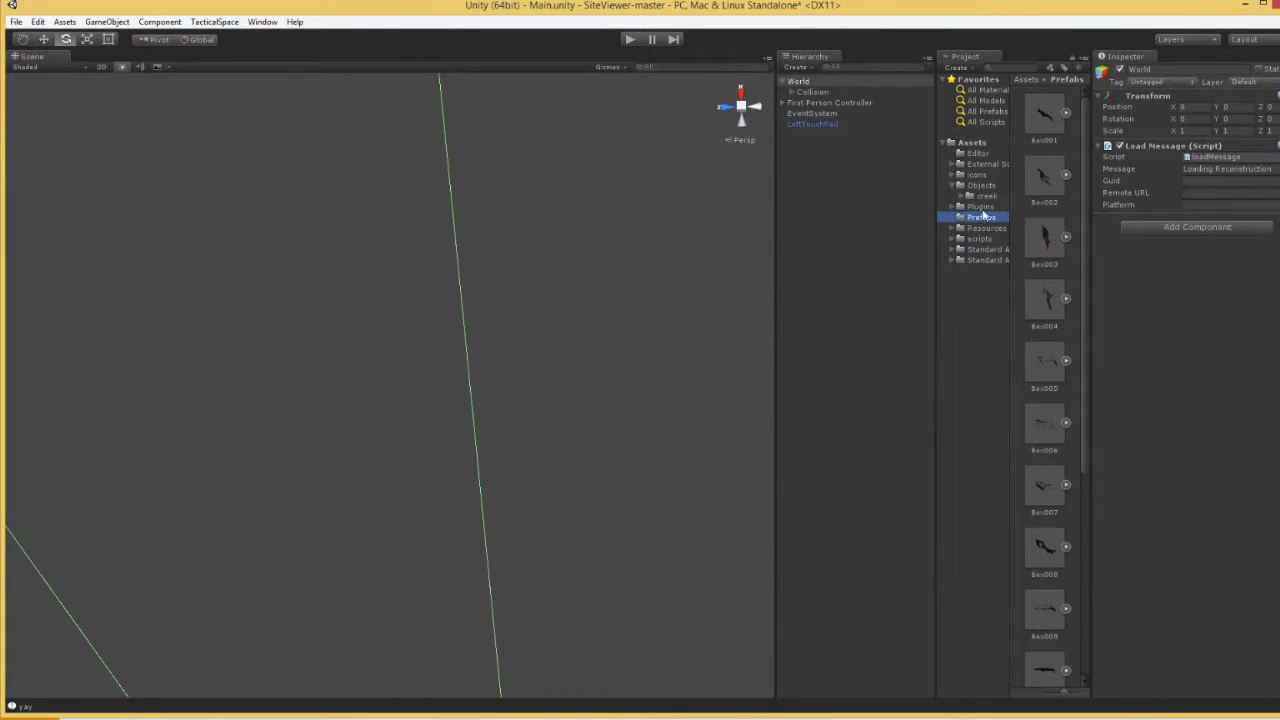
{"action": "left_click", "coordinate": [1046, 112]}
{"action": "scroll", "coordinate": [1083, 212], "scroll_direction": "down", "scroll_amount": 3}
{"action": "scroll", "coordinate": [1083, 212], "scroll_direction": "up", "scroll_amount": 3}
{"action": "left_click", "coordinate": [809, 84]}
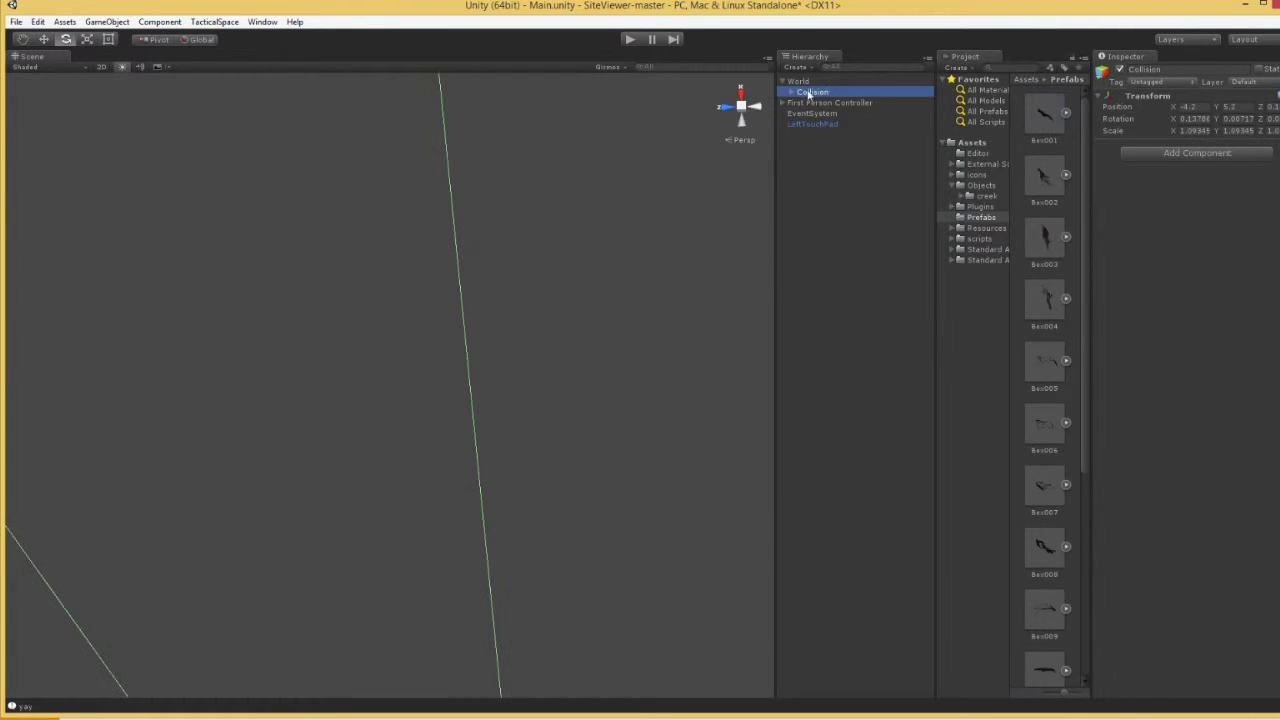
{"action": "right_click", "coordinate": [808, 84]}
{"action": "left_click", "coordinate": [852, 188]}
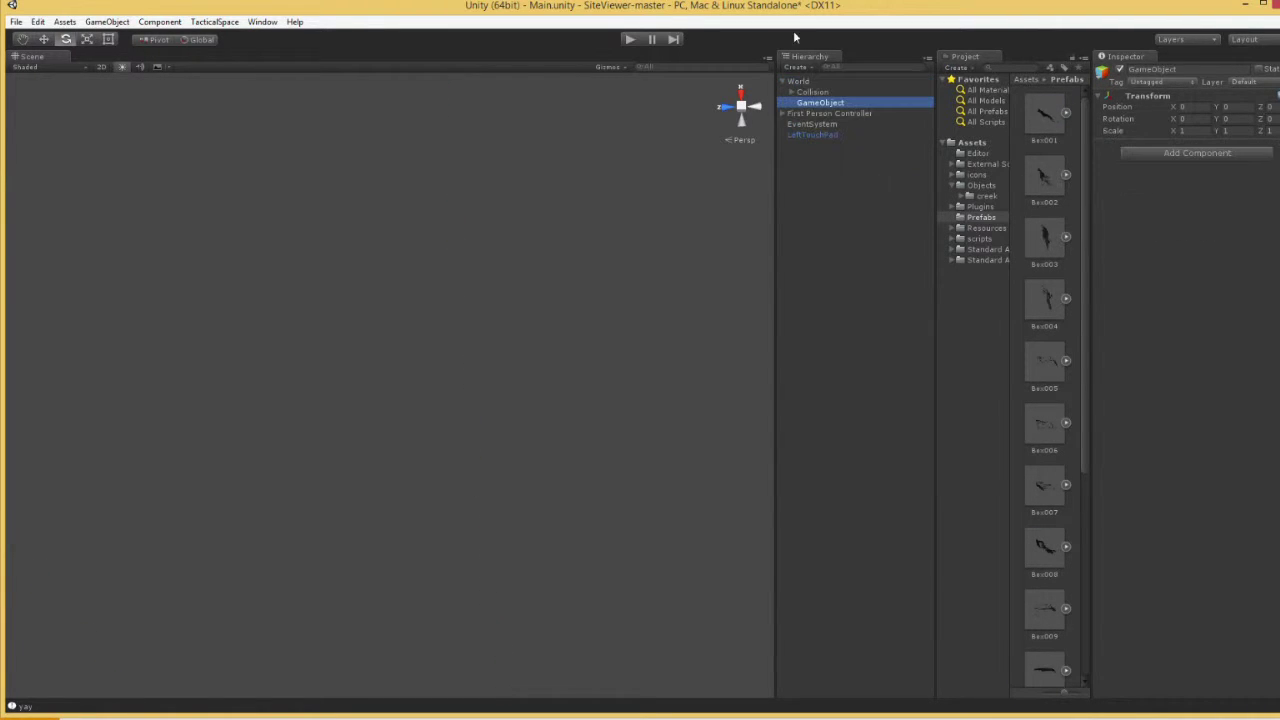
Drag all 15 prefabs from Assets/Prefabs, including Box001–Box012, into the new GameObject.
{"action": "left_click", "coordinate": [1044, 116]}
{"action": "key", "text": "ctrl+a"}
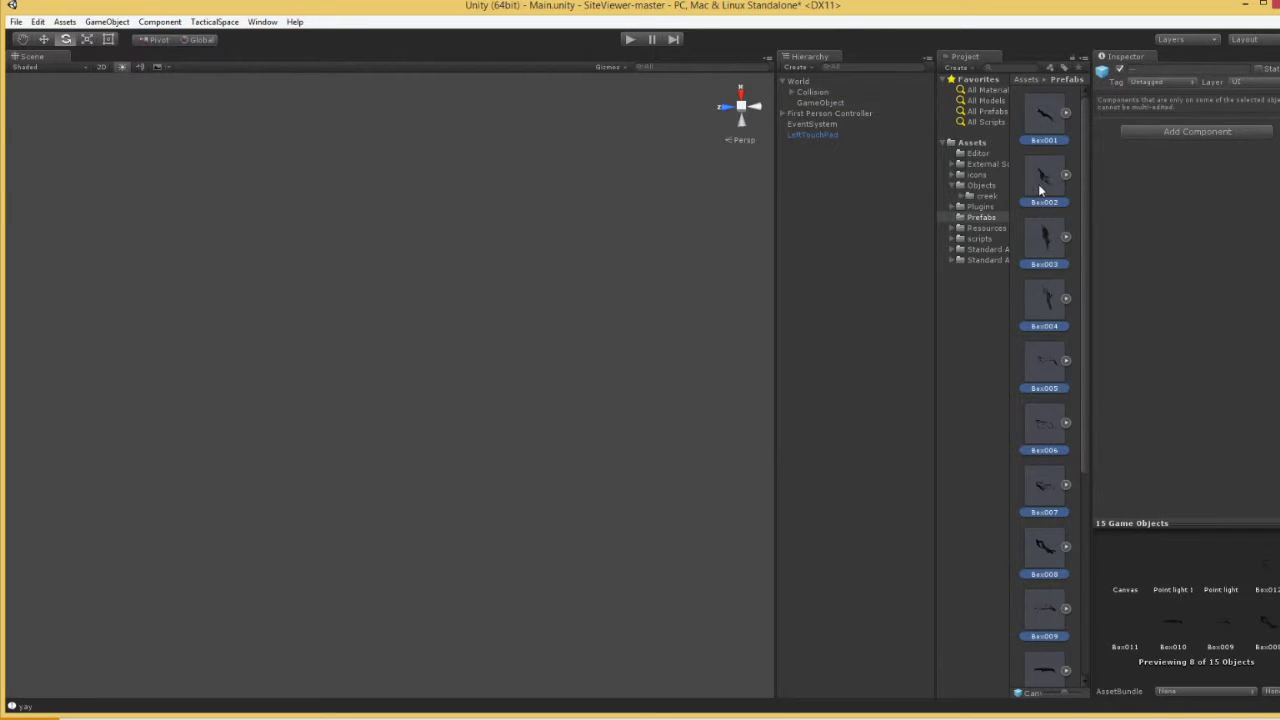
{"action": "left_click_drag", "start_coordinate": [1045, 188], "coordinate": [829, 105]}
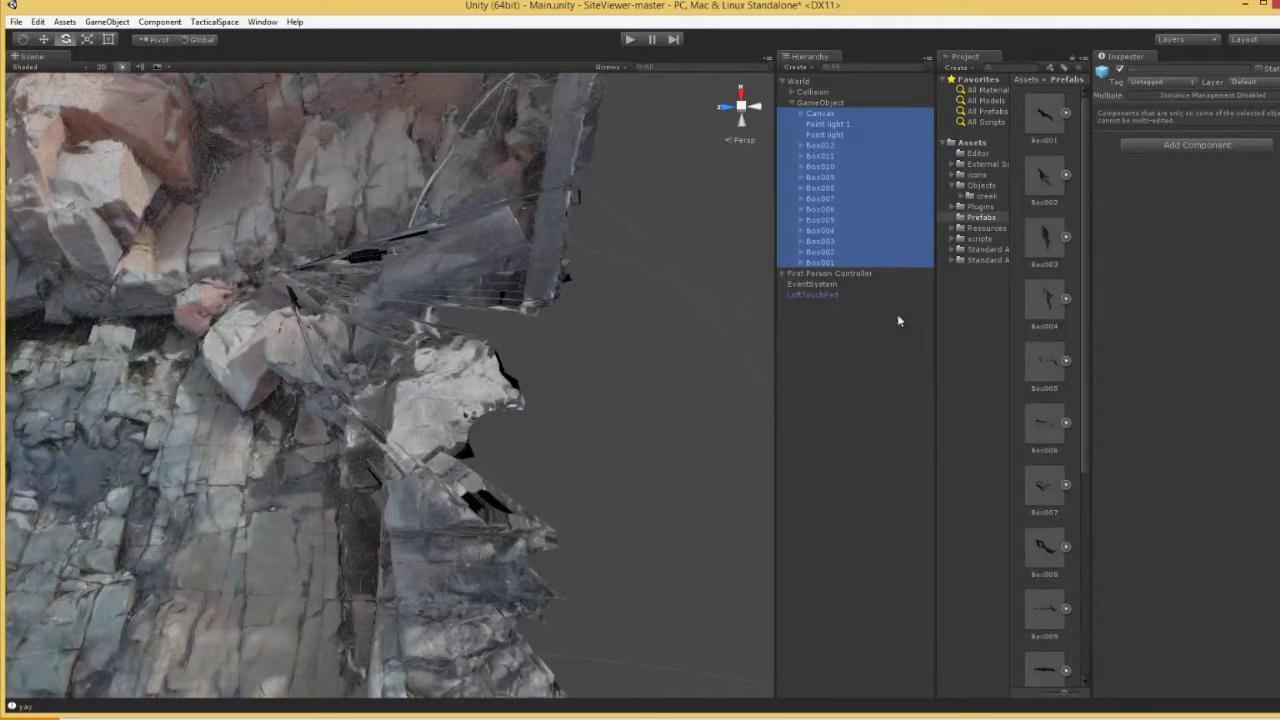
Delete Box010 from the Hierarchy and inspect the resulting gap in the rock wall.
{"action": "left_click", "coordinate": [855, 339]}
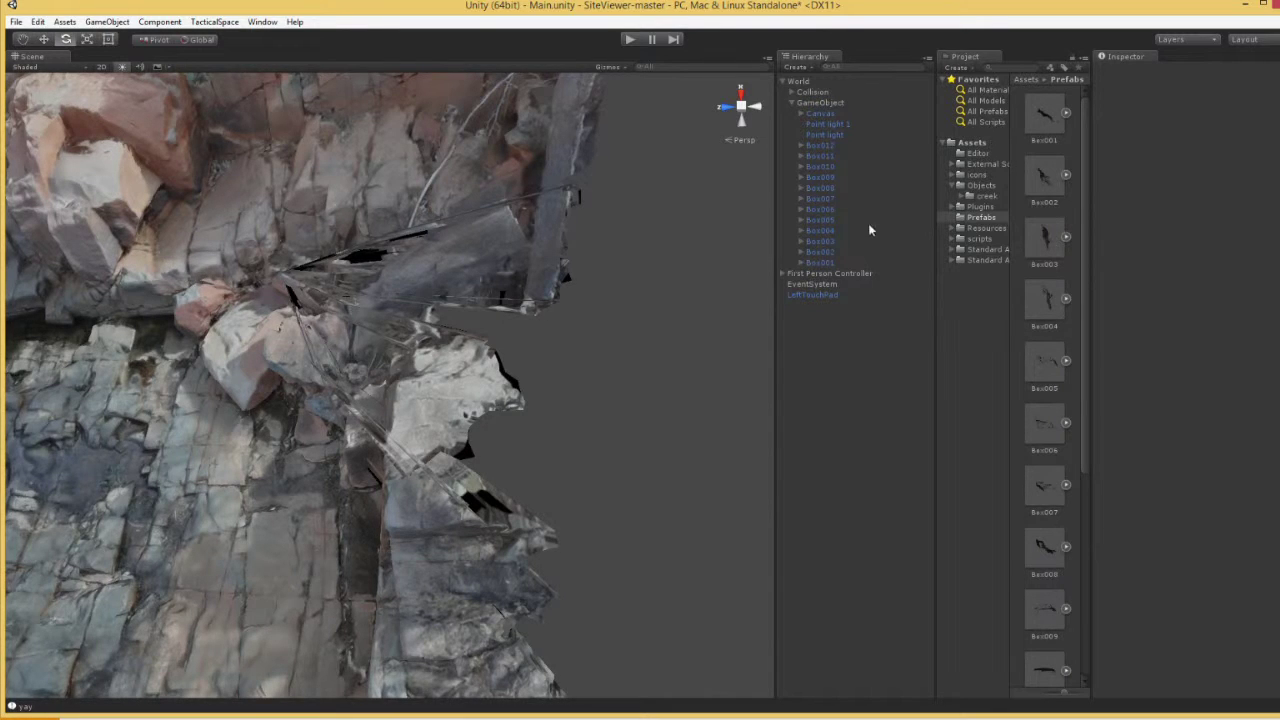
{"action": "left_click", "coordinate": [830, 167]}
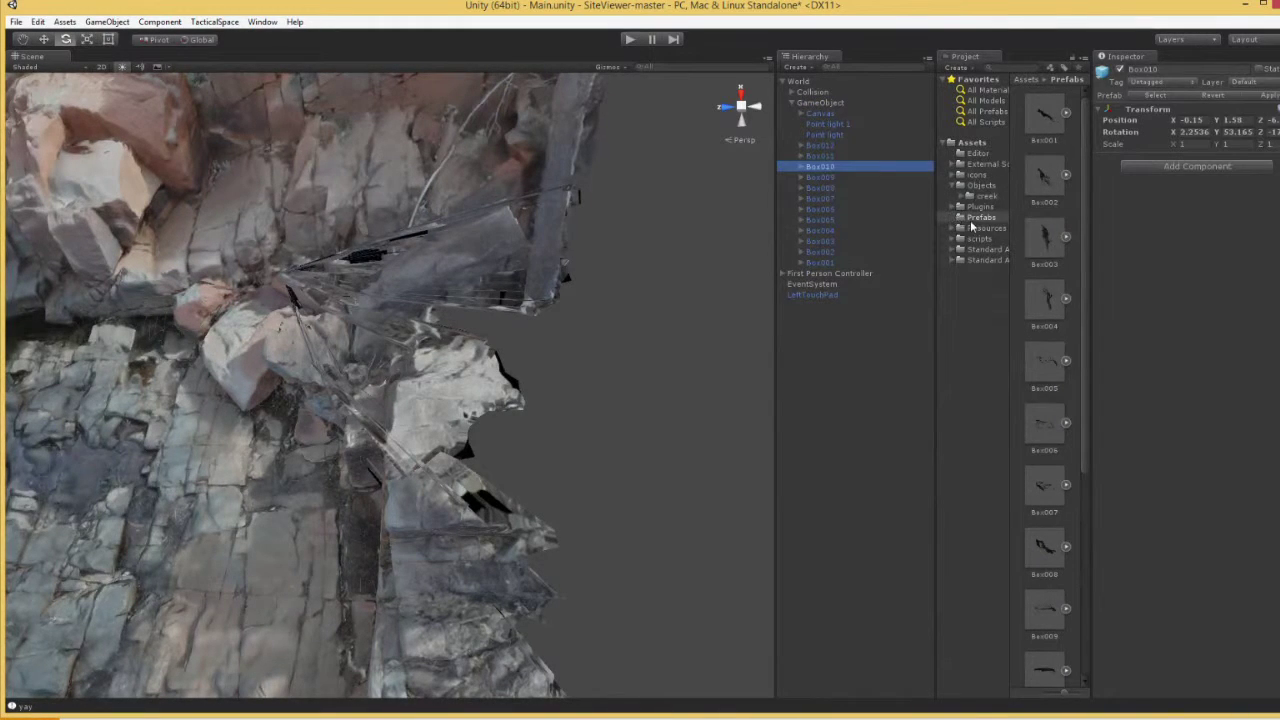
{"action": "key", "text": "Delete"}
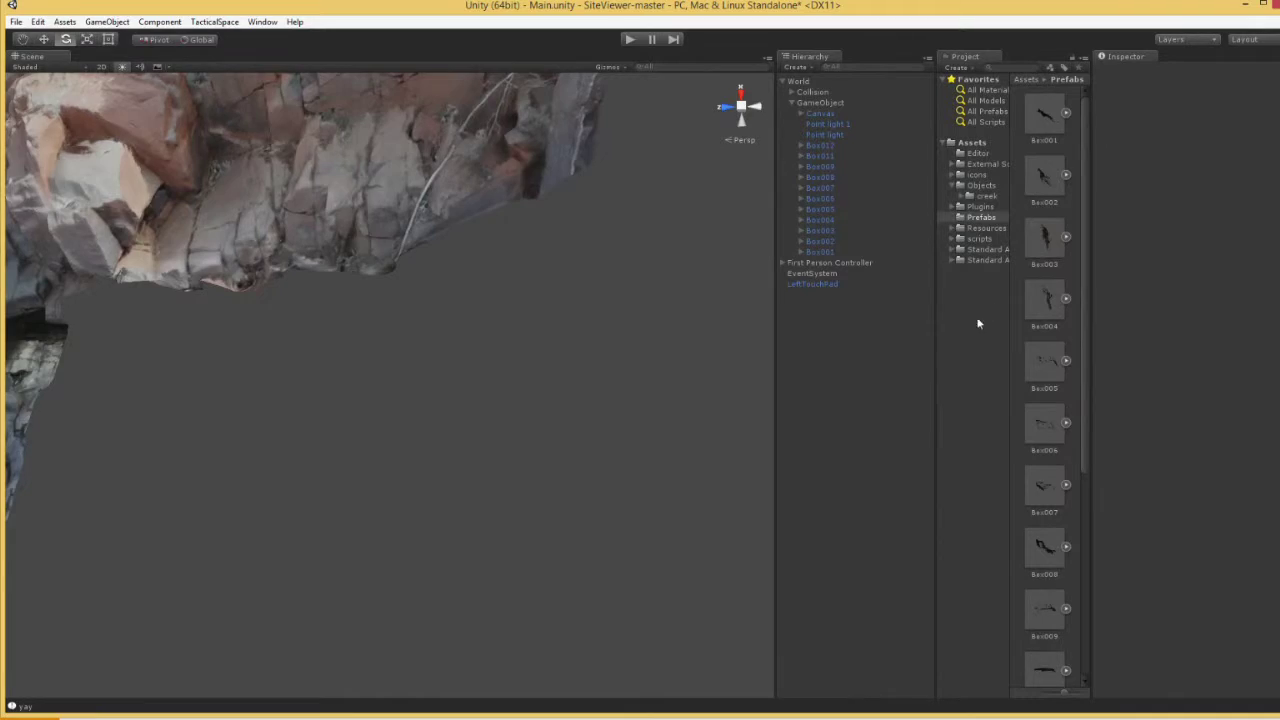
{"action": "left_click_drag", "start_coordinate": [583, 470], "coordinate": [515, 332], "text": "alt"}
{"action": "scroll", "coordinate": [515, 332], "scroll_direction": "down", "scroll_amount": 10}
{"action": "scroll", "coordinate": [495, 328], "scroll_direction": "up", "scroll_amount": 6}
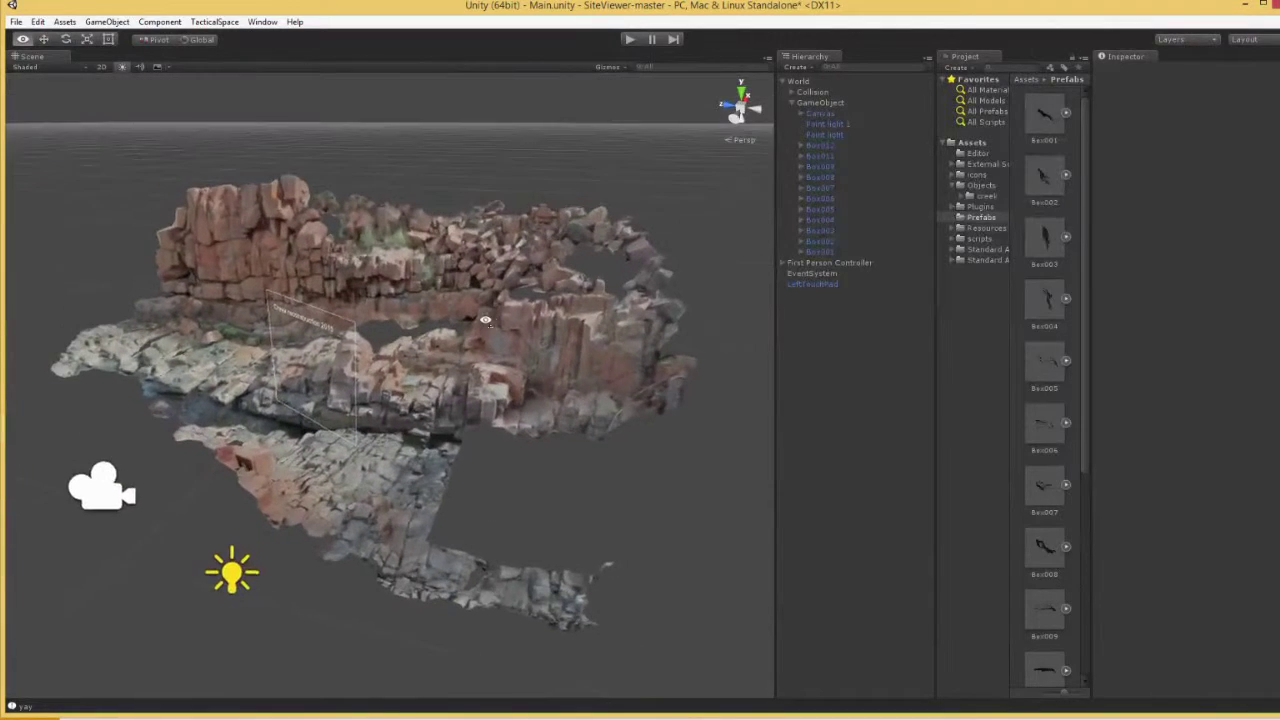
{"action": "scroll", "coordinate": [484, 323], "scroll_direction": "up", "scroll_amount": 3}
{"action": "scroll", "coordinate": [480, 330], "scroll_direction": "down", "scroll_amount": 6}
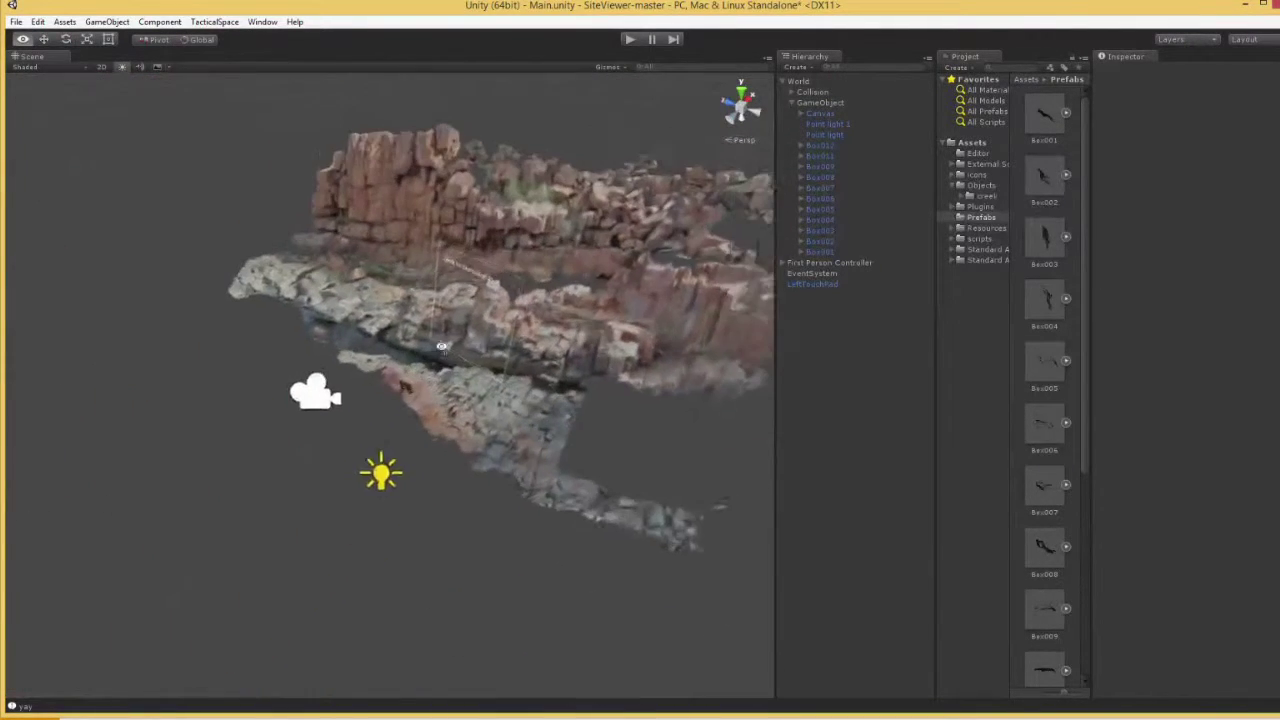
Raise Point light 1 higher above the rocks with the Move tool.
{"action": "middle_click_drag", "start_coordinate": [458, 370], "coordinate": [428, 366]}
{"action": "left_click", "coordinate": [822, 124]}
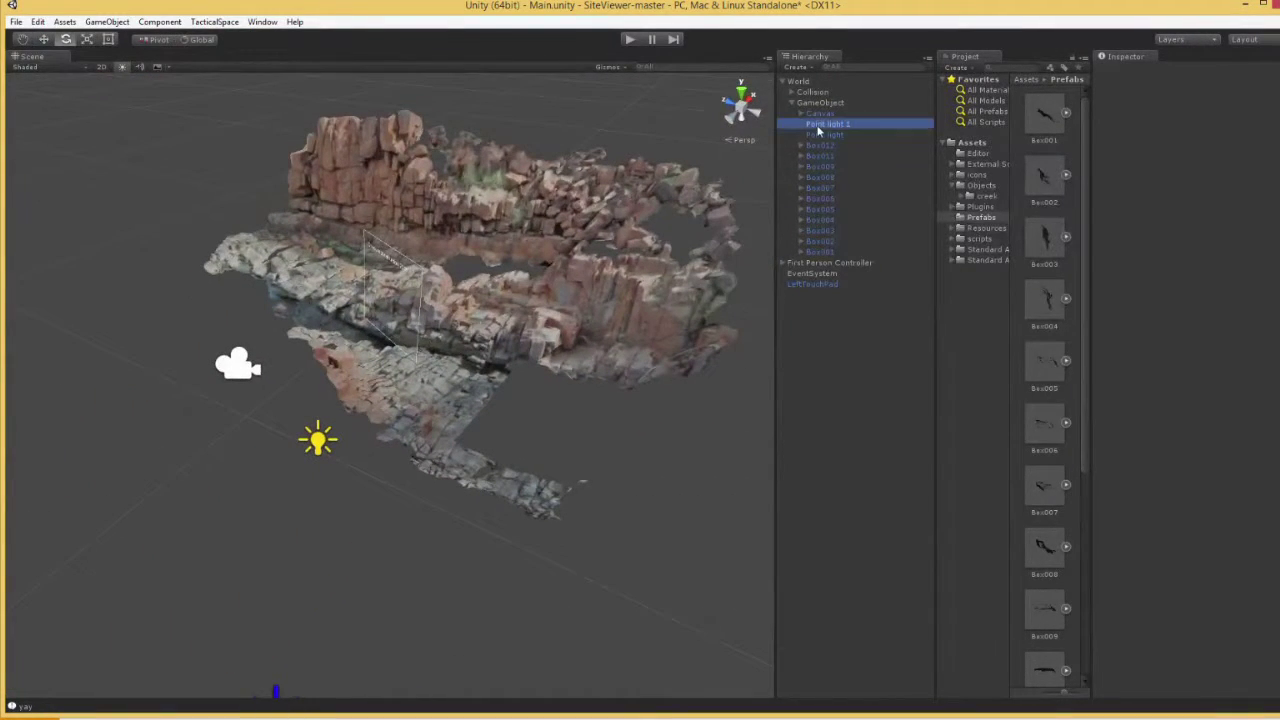
{"action": "left_click", "coordinate": [44, 39]}
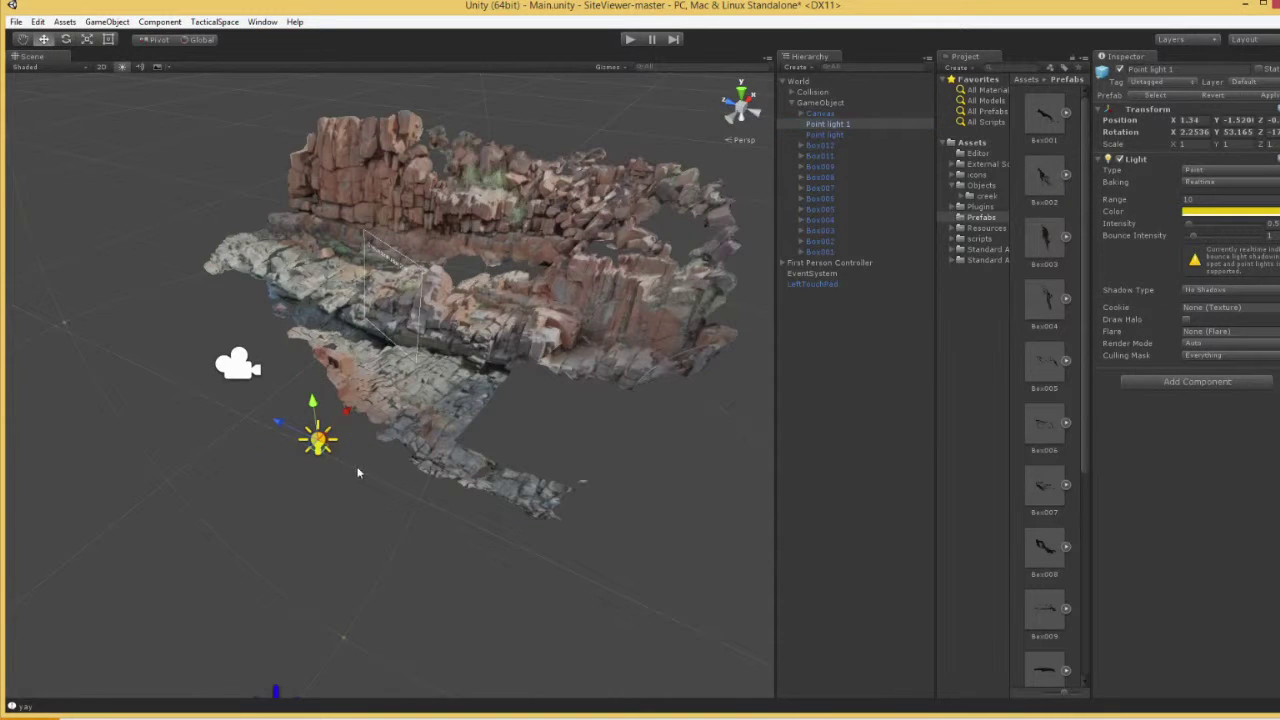
{"action": "left_click_drag", "start_coordinate": [313, 402], "coordinate": [261, 224]}
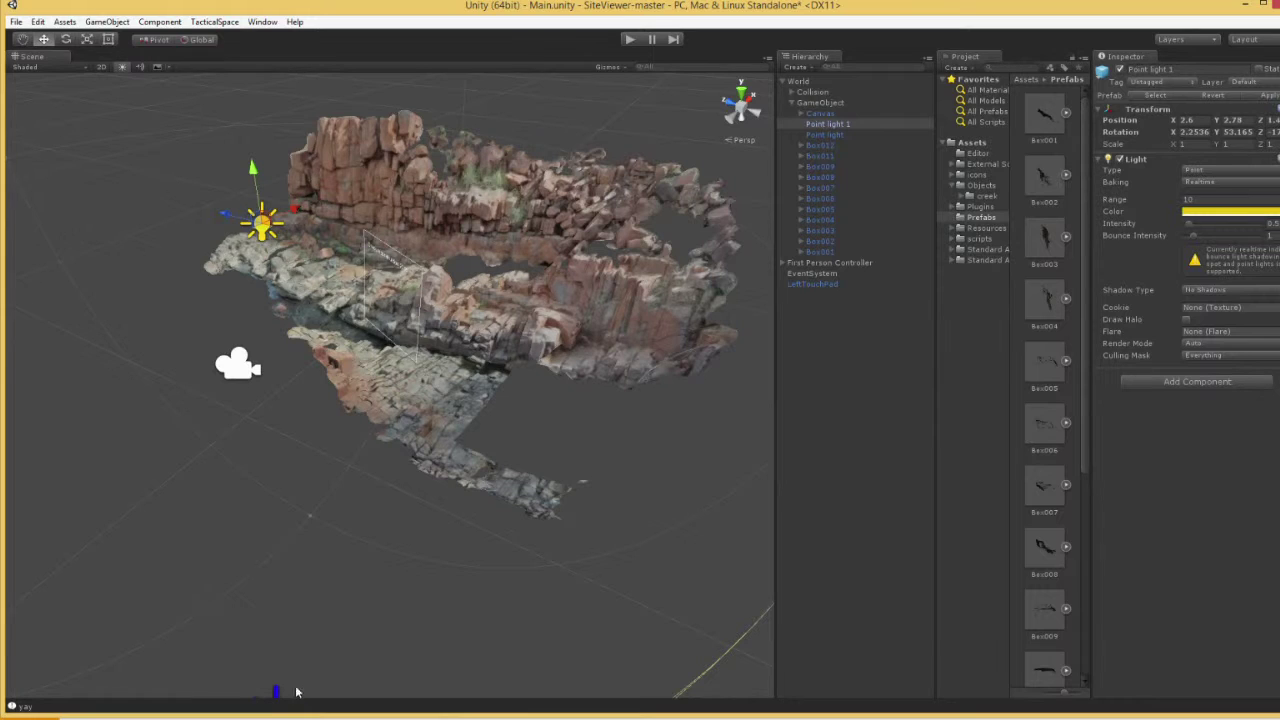
Set the blue Point light's range to 20 and move it beside the creek rock wall.
{"action": "left_click", "coordinate": [838, 134]}
{"action": "left_click_drag", "start_coordinate": [615, 588], "coordinate": [702, 376], "text": "alt"}
{"action": "left_click_drag", "start_coordinate": [480, 531], "coordinate": [585, 528], "text": "alt"}
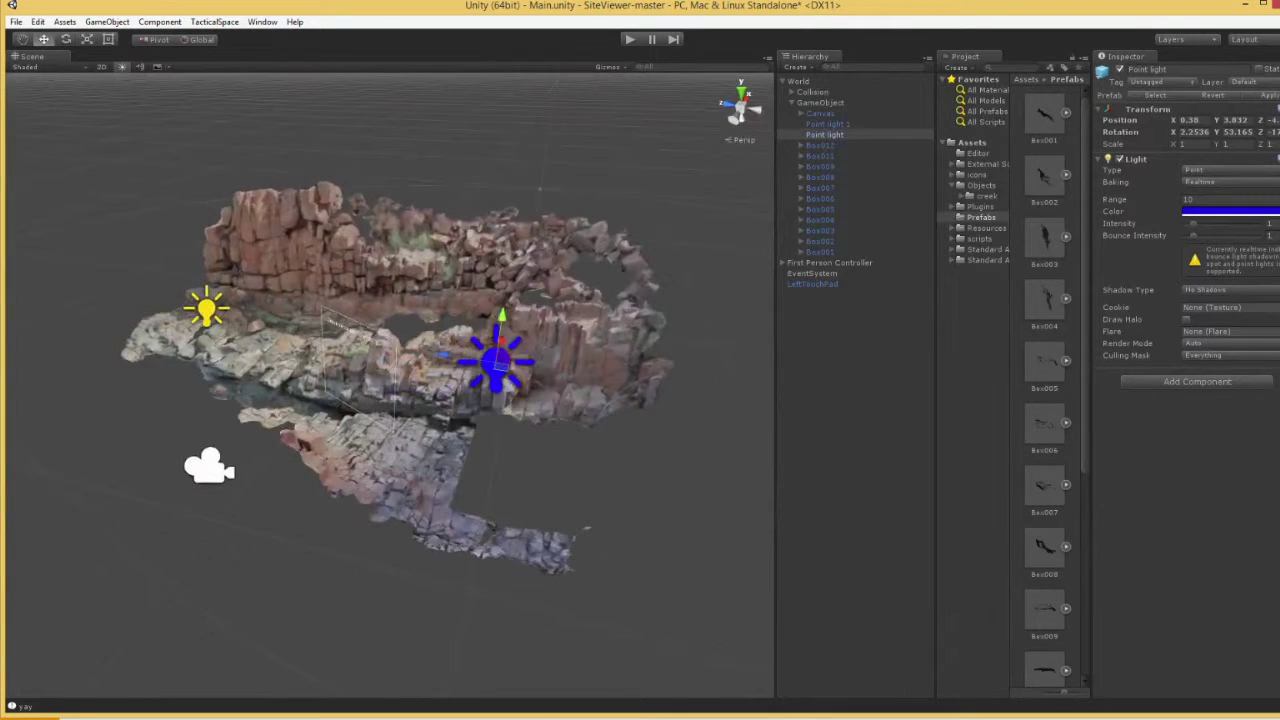
{"action": "left_click", "coordinate": [1230, 199]}
{"action": "type", "text": "20"}
{"action": "left_click_drag", "start_coordinate": [503, 372], "coordinate": [768, 228]}
{"action": "left_click_drag", "start_coordinate": [694, 408], "coordinate": [564, 423], "text": "alt"}
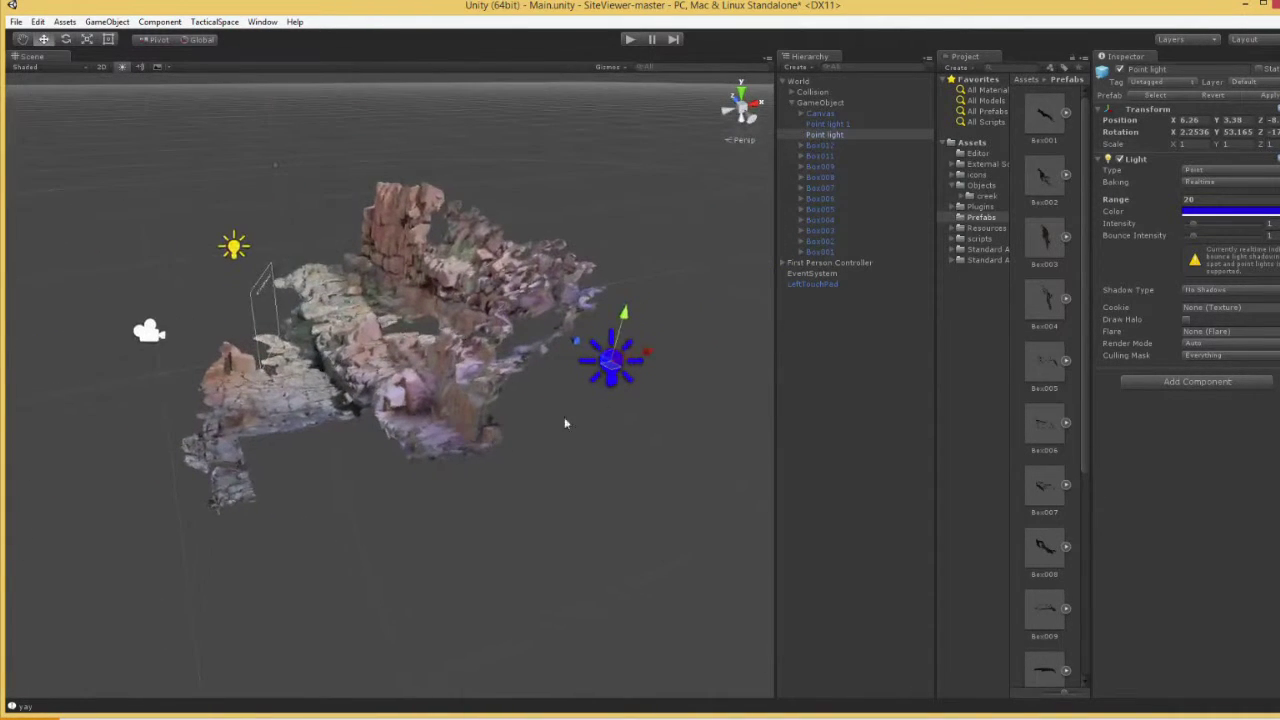
{"action": "left_click_drag", "start_coordinate": [614, 372], "coordinate": [487, 353]}
{"action": "right_click_drag", "start_coordinate": [487, 353], "coordinate": [711, 471]}
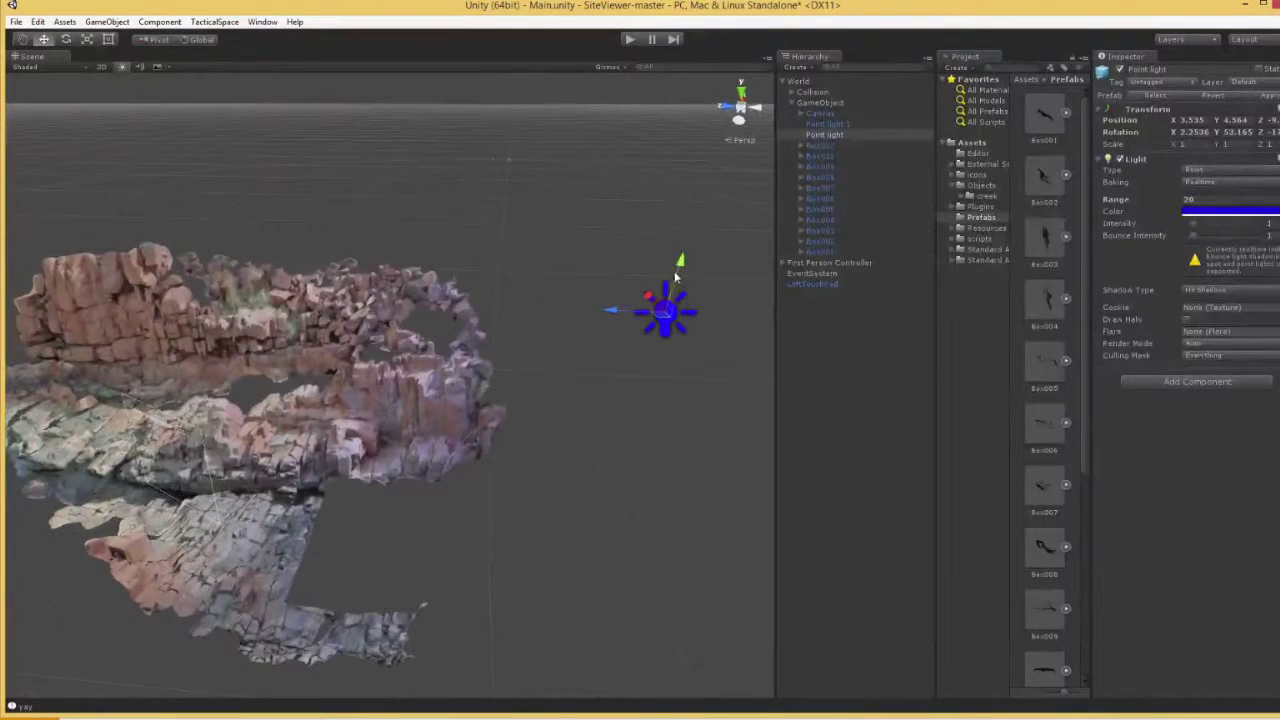
{"action": "left_click_drag", "start_coordinate": [517, 457], "coordinate": [396, 460], "text": "alt"}
{"action": "right_click_drag", "start_coordinate": [612, 428], "coordinate": [543, 503]}
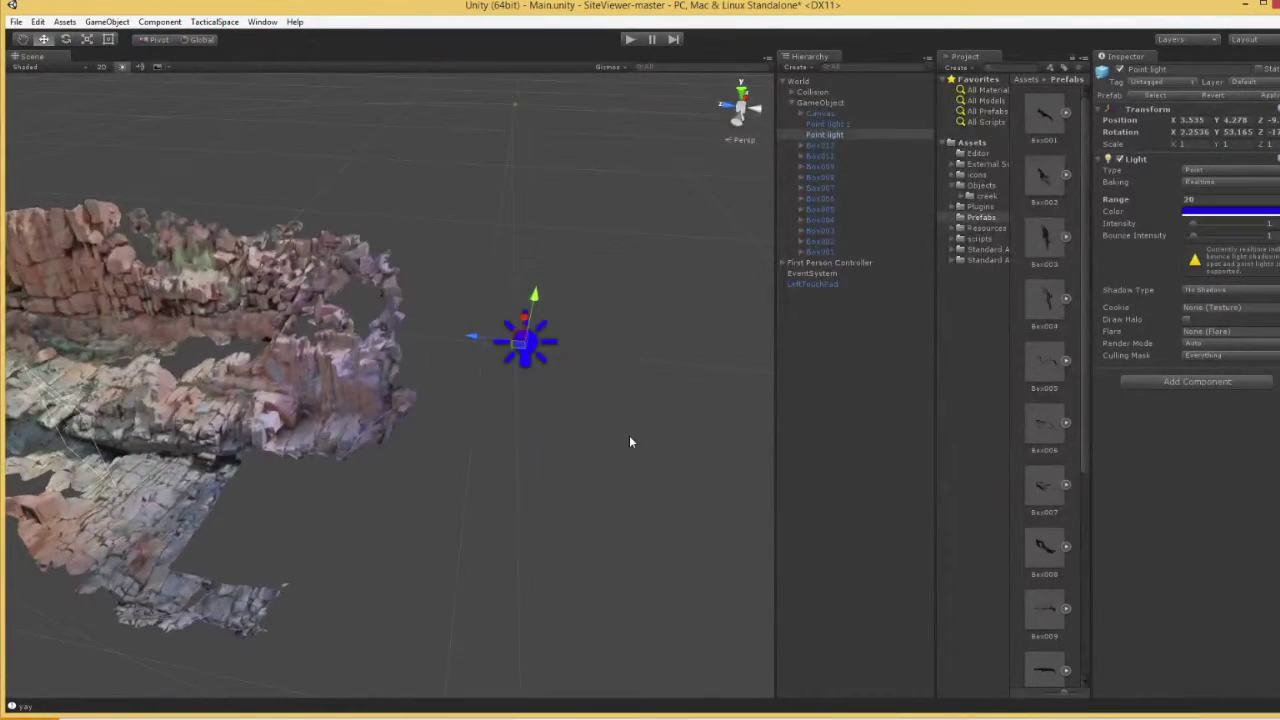
Delete the blue Point light and place Point light 1 above the cliff top with intensity about 1.
{"action": "key", "text": "Delete"}
{"action": "right_click_drag", "start_coordinate": [631, 437], "coordinate": [455, 516]}
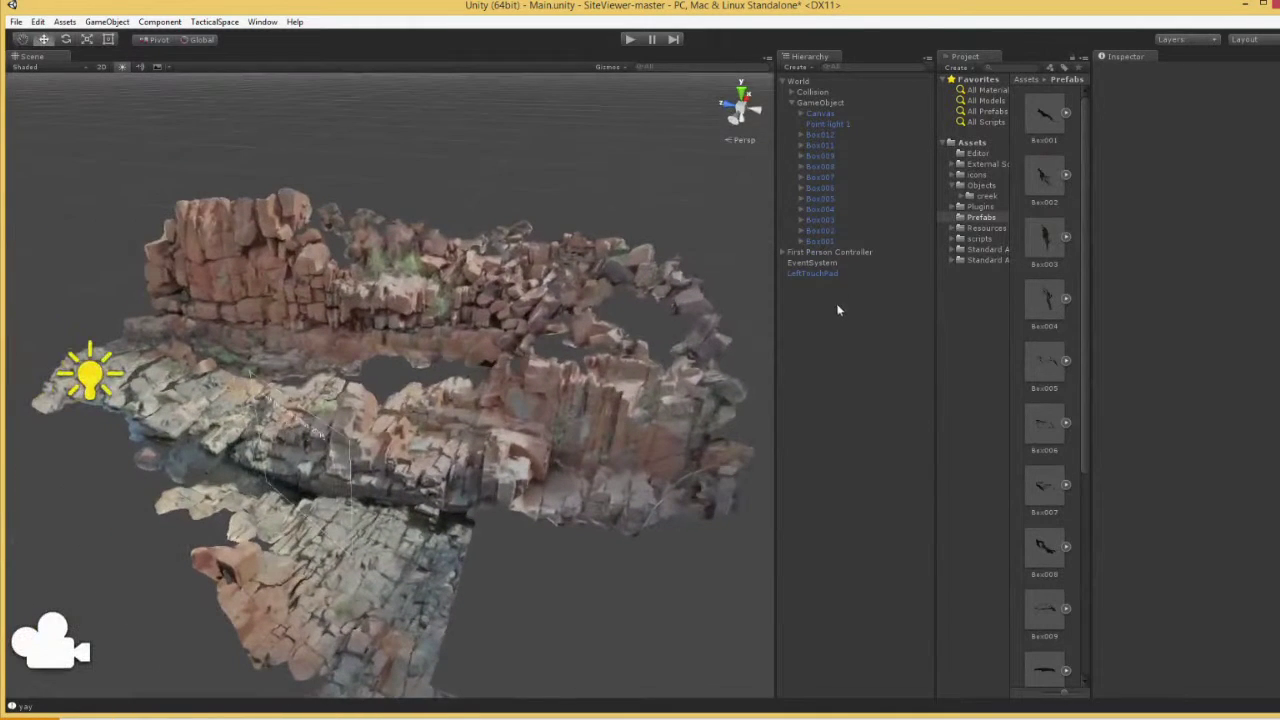
{"action": "left_click", "coordinate": [838, 124]}
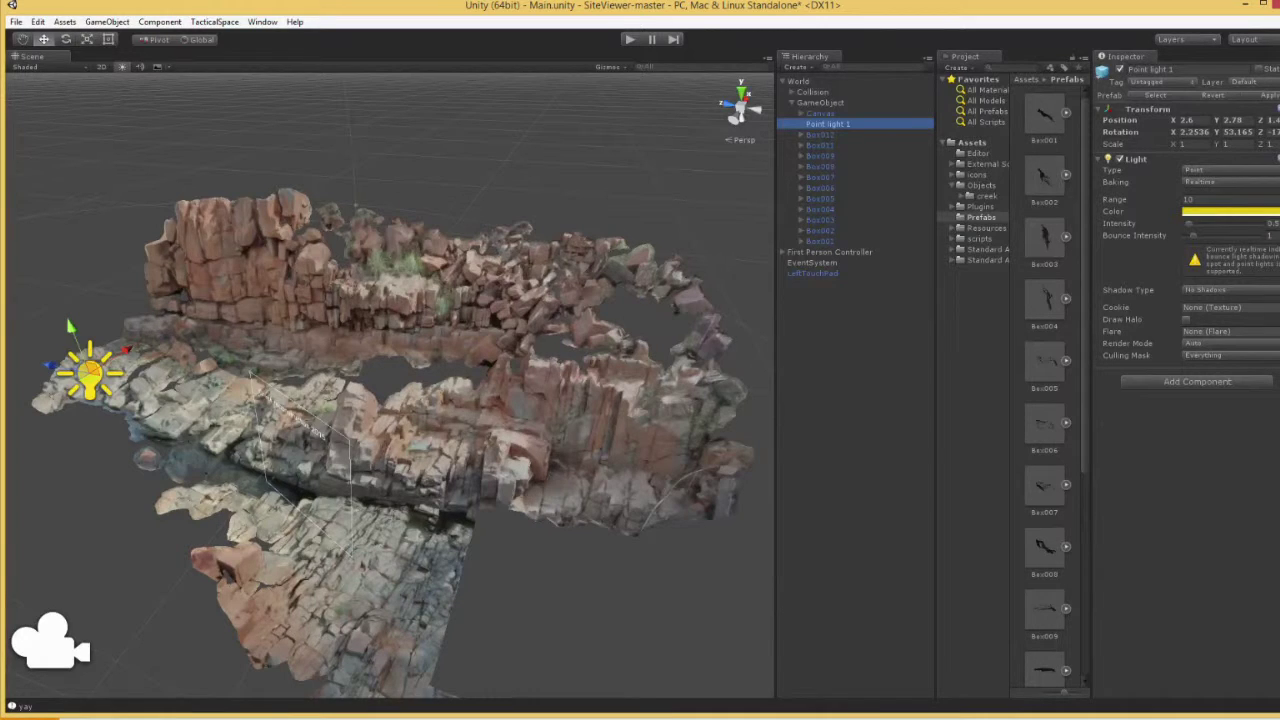
{"action": "left_click", "coordinate": [1230, 223]}
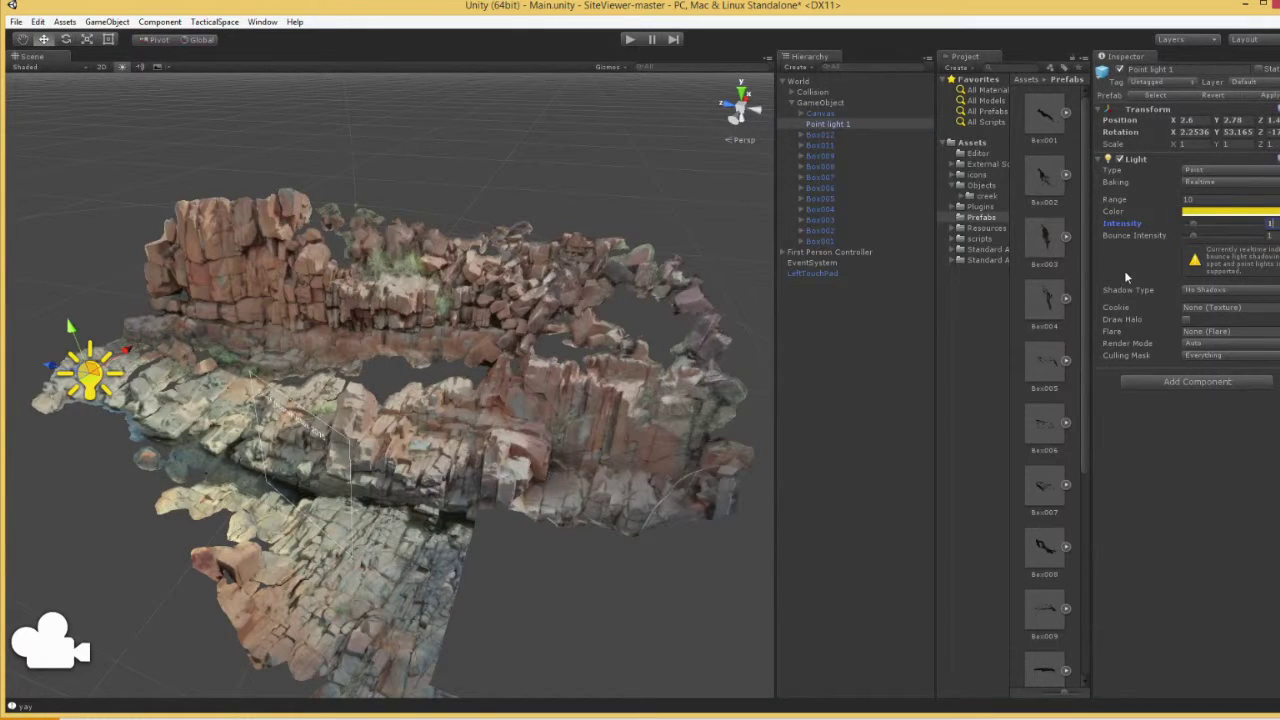
{"action": "left_click_drag", "start_coordinate": [90, 380], "coordinate": [249, 249]}
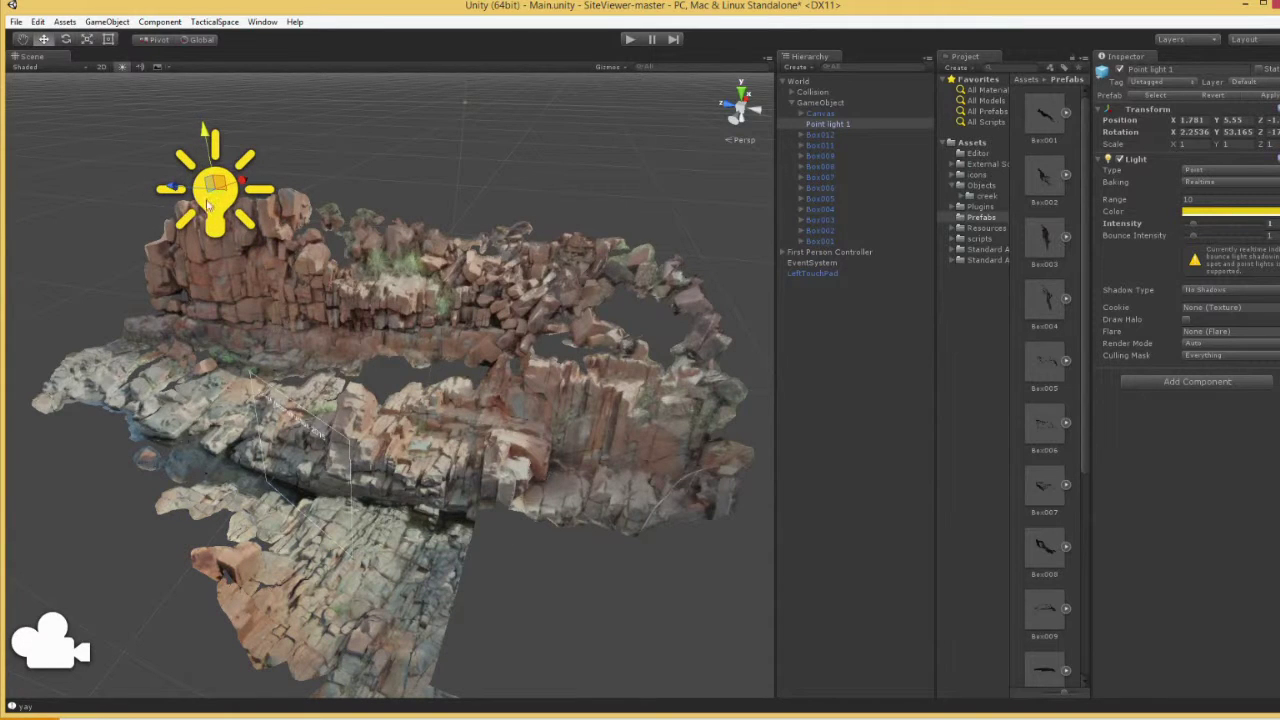
{"action": "mouse_move", "coordinate": [1190, 228]}
{"action": "left_mouse_down"}
{"action": "mouse_move", "coordinate": [1205, 228]}
{"action": "mouse_move", "coordinate": [1195, 231]}
{"action": "left_mouse_up"}
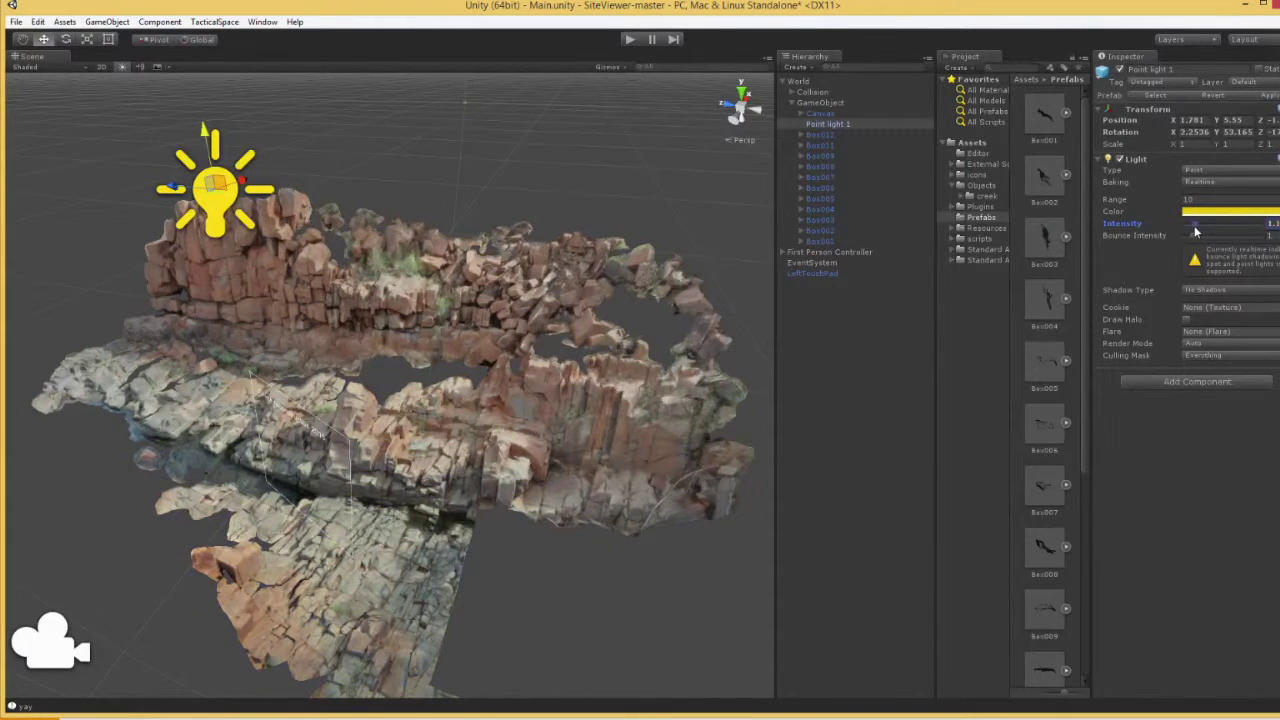
{"action": "left_click", "coordinate": [704, 570]}
{"action": "mouse_move", "coordinate": [704, 570]}
{"action": "right_mouse_down"}
{"action": "mouse_move", "coordinate": [674, 606]}
{"action": "mouse_move", "coordinate": [712, 598]}
{"action": "mouse_move", "coordinate": [771, 549]}
{"action": "mouse_move", "coordinate": [773, 571]}
{"action": "mouse_move", "coordinate": [730, 595]}
{"action": "mouse_move", "coordinate": [677, 600]}
{"action": "mouse_move", "coordinate": [708, 594]}
{"action": "right_mouse_up"}
{"action": "key", "text": "w"}
Rotate the 'Creek reconstruction 2015' title canvas to about 102.9° on Y.
{"action": "left_click", "coordinate": [822, 113]}
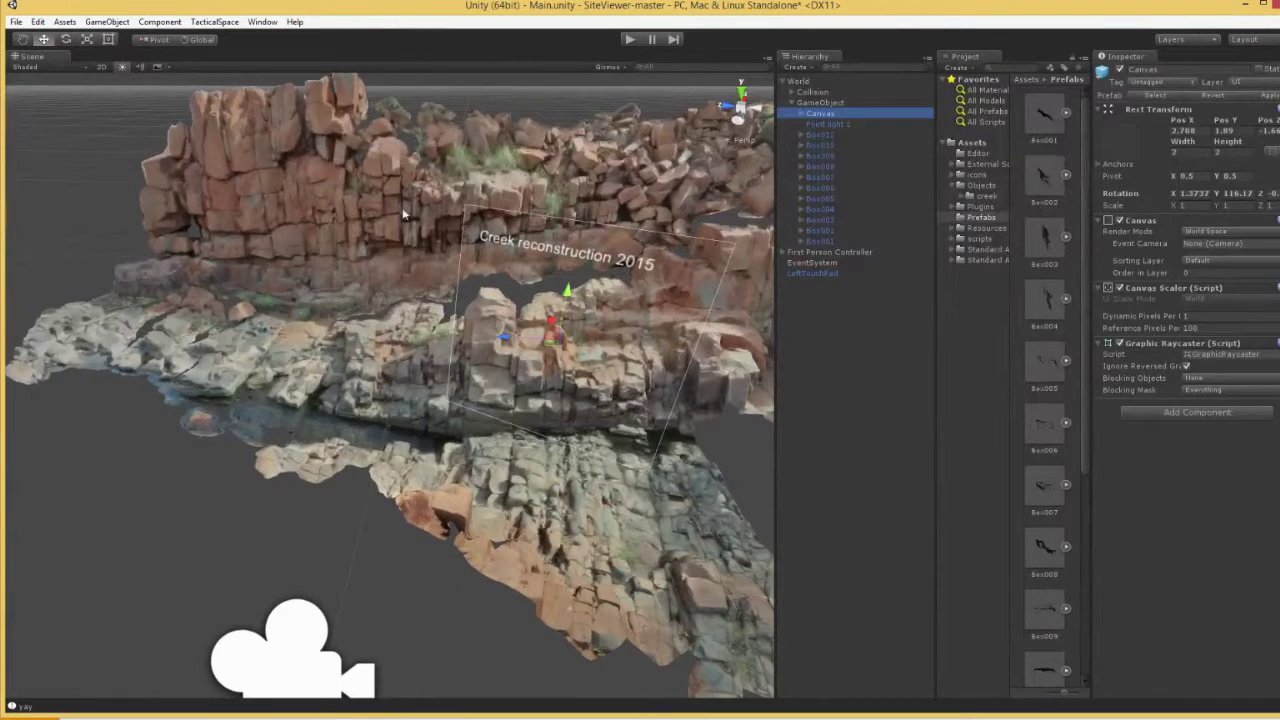
{"action": "left_click", "coordinate": [65, 40]}
{"action": "left_click_drag", "start_coordinate": [555, 366], "coordinate": [578, 368]}
{"action": "left_click", "coordinate": [873, 197]}
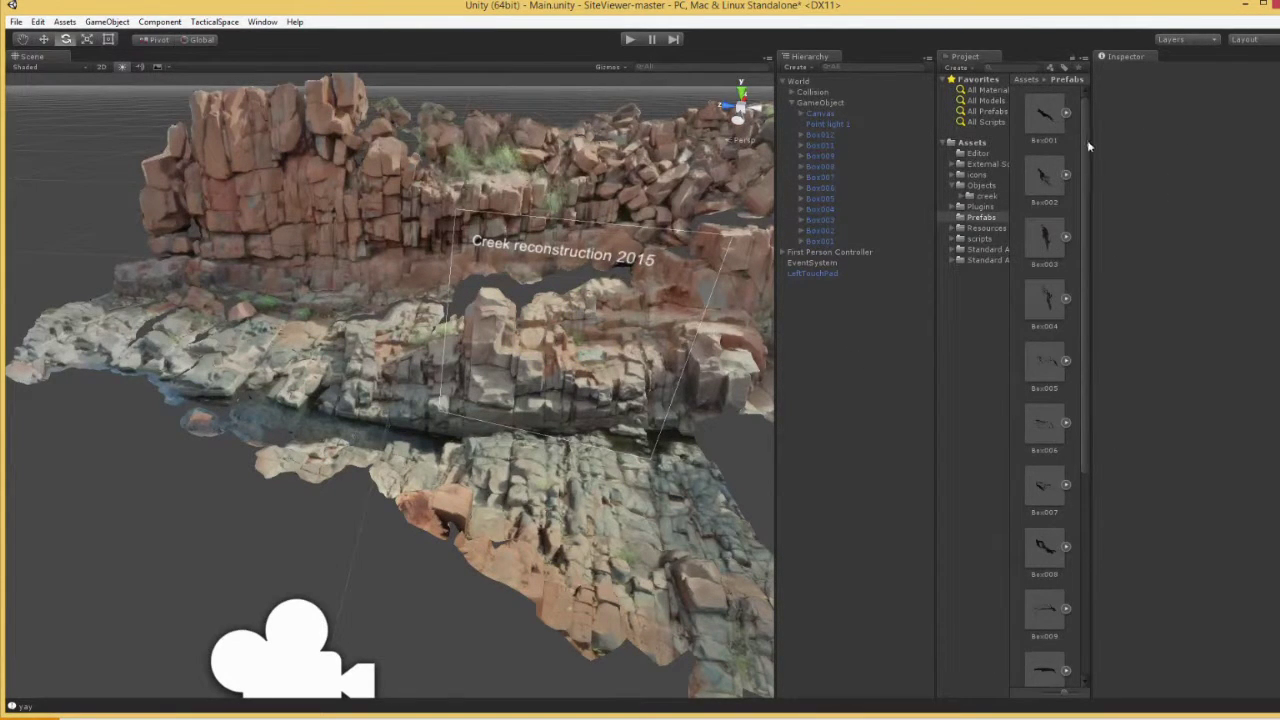
{"action": "left_click", "coordinate": [1044, 124]}
{"action": "scroll", "coordinate": [1065, 388], "scroll_direction": "down", "scroll_amount": 5}
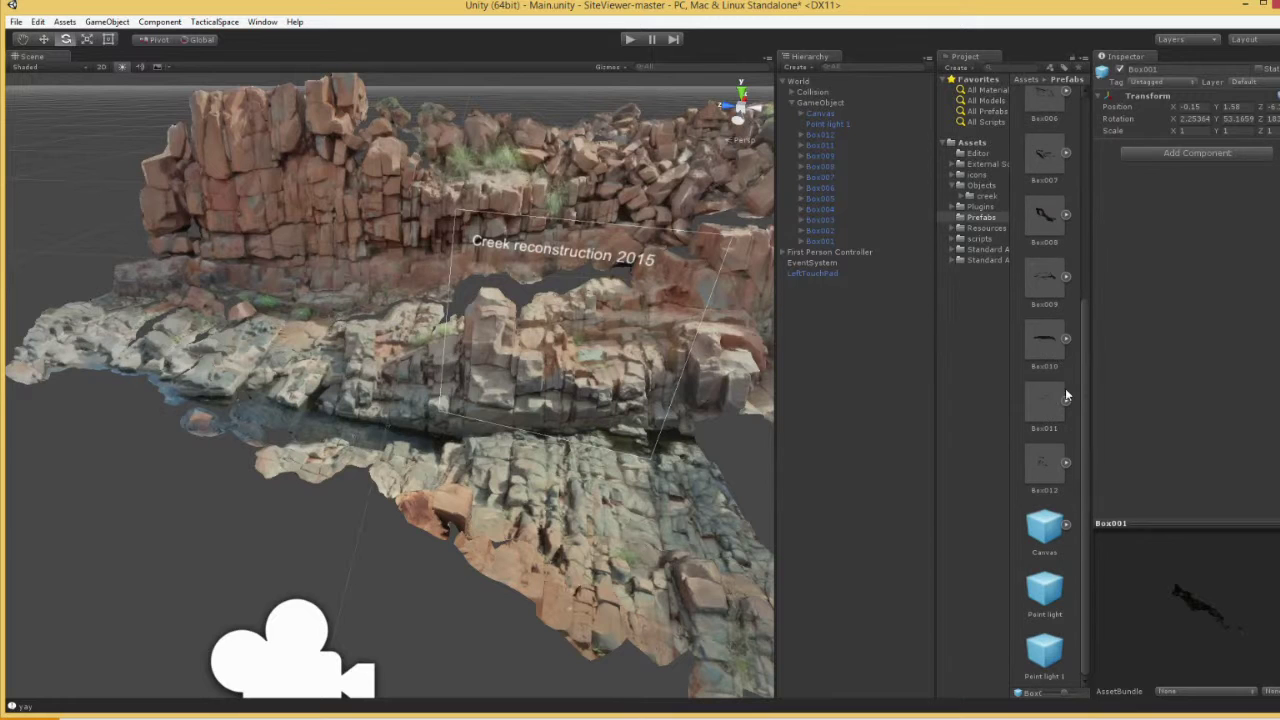
{"action": "scroll", "coordinate": [1048, 120], "scroll_direction": "up", "scroll_amount": 5}
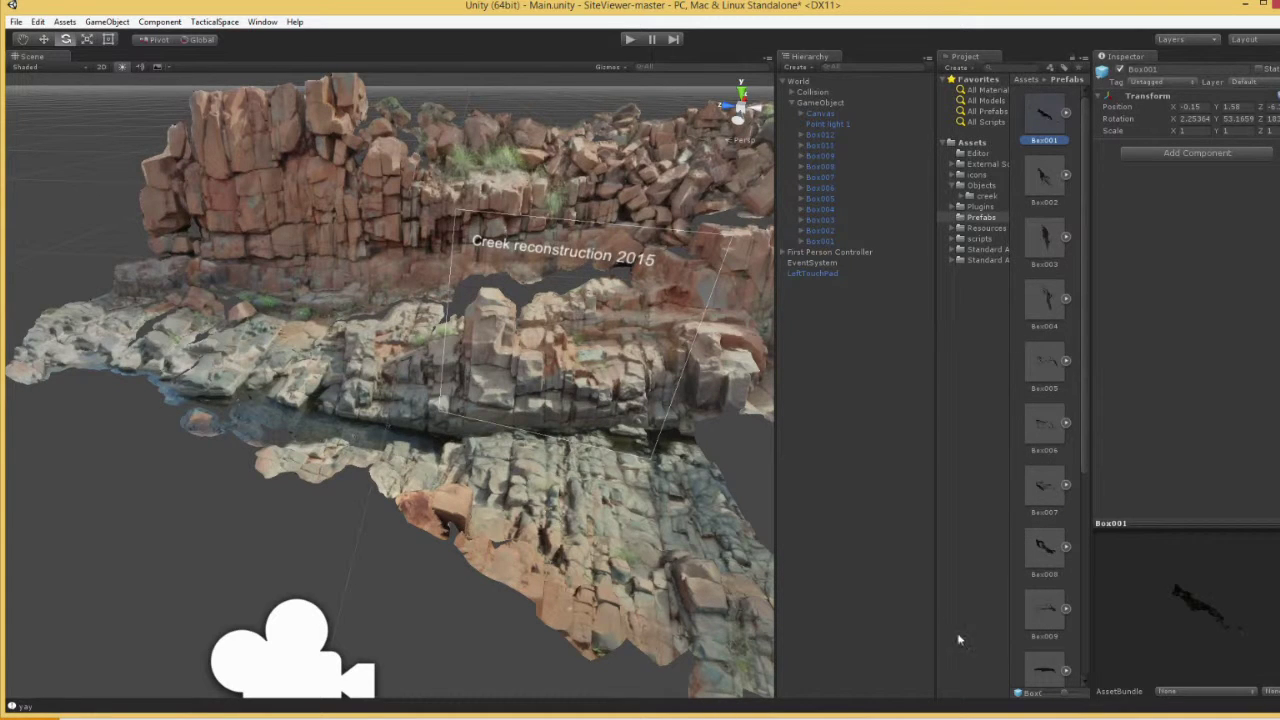
Inspect the baked height map in the xNormal tonemapper preview, then close the preview window.
{"action": "left_click_drag", "start_coordinate": [594, 521], "coordinate": [680, 495], "text": "alt"}
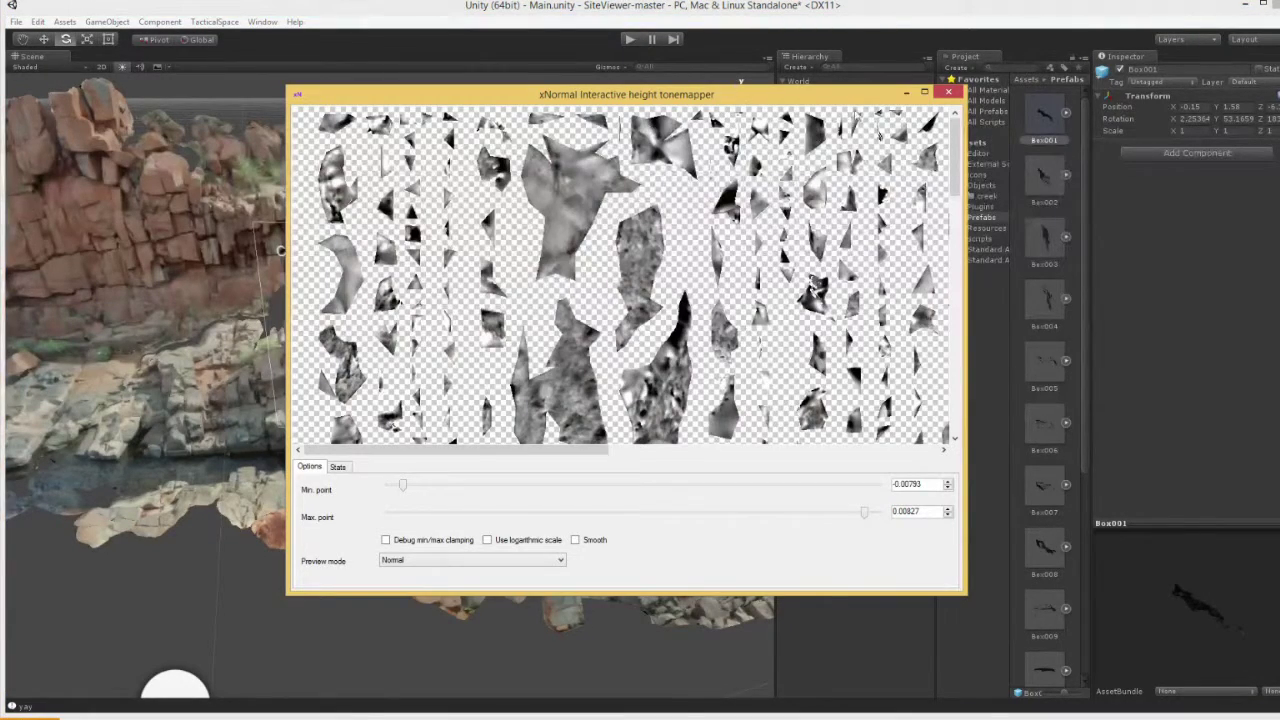
{"action": "left_click_drag", "start_coordinate": [551, 448], "coordinate": [826, 449]}
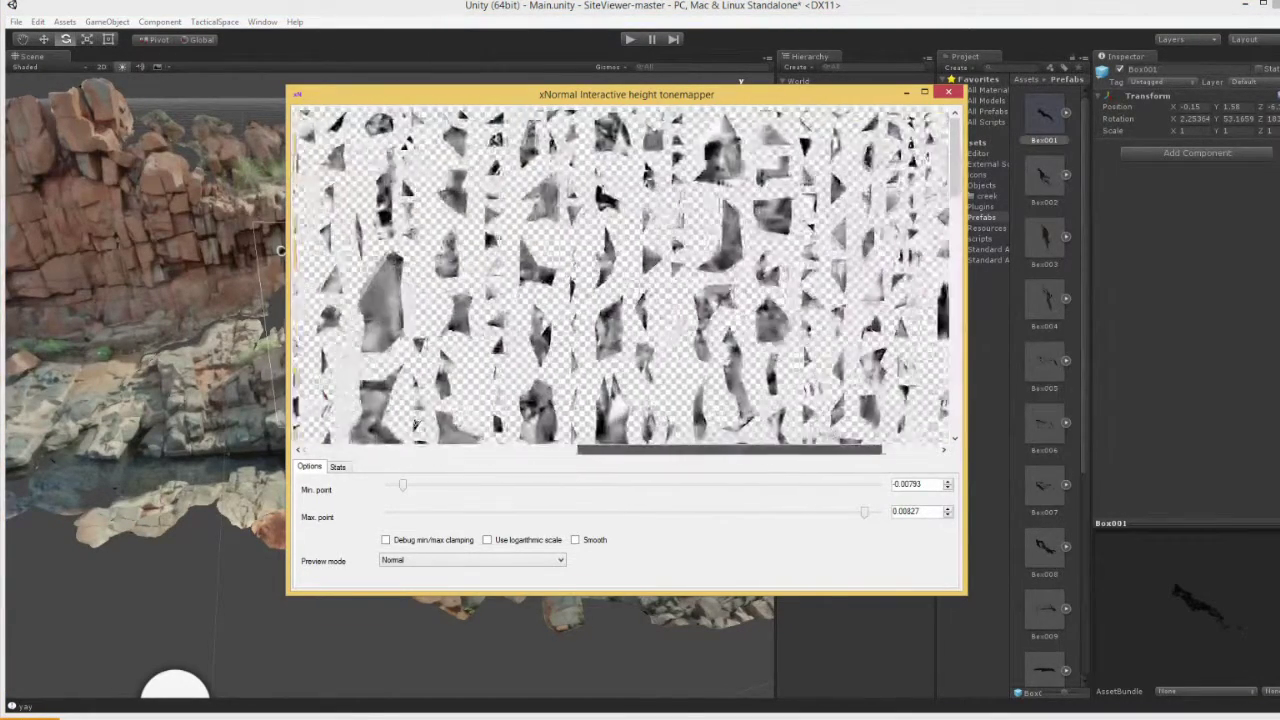
{"action": "scroll", "coordinate": [620, 275], "scroll_direction": "up", "scroll_amount": 3}
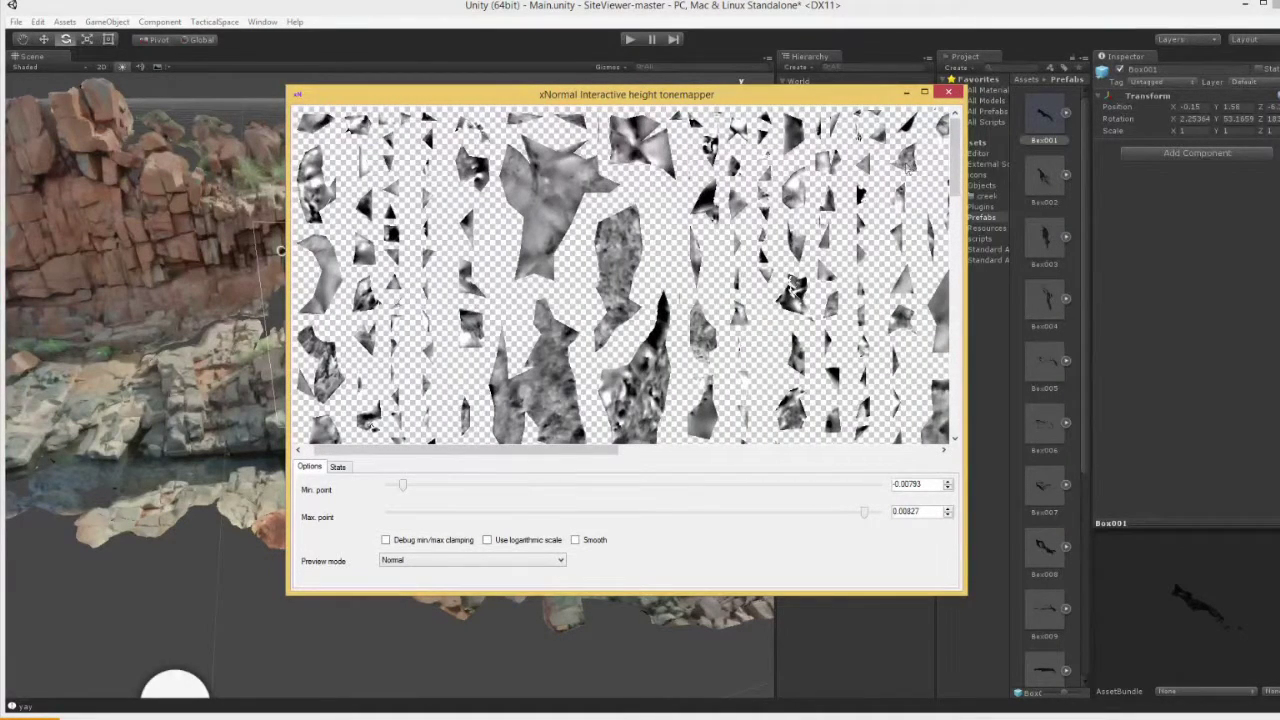
{"action": "left_click", "coordinate": [1028, 402]}
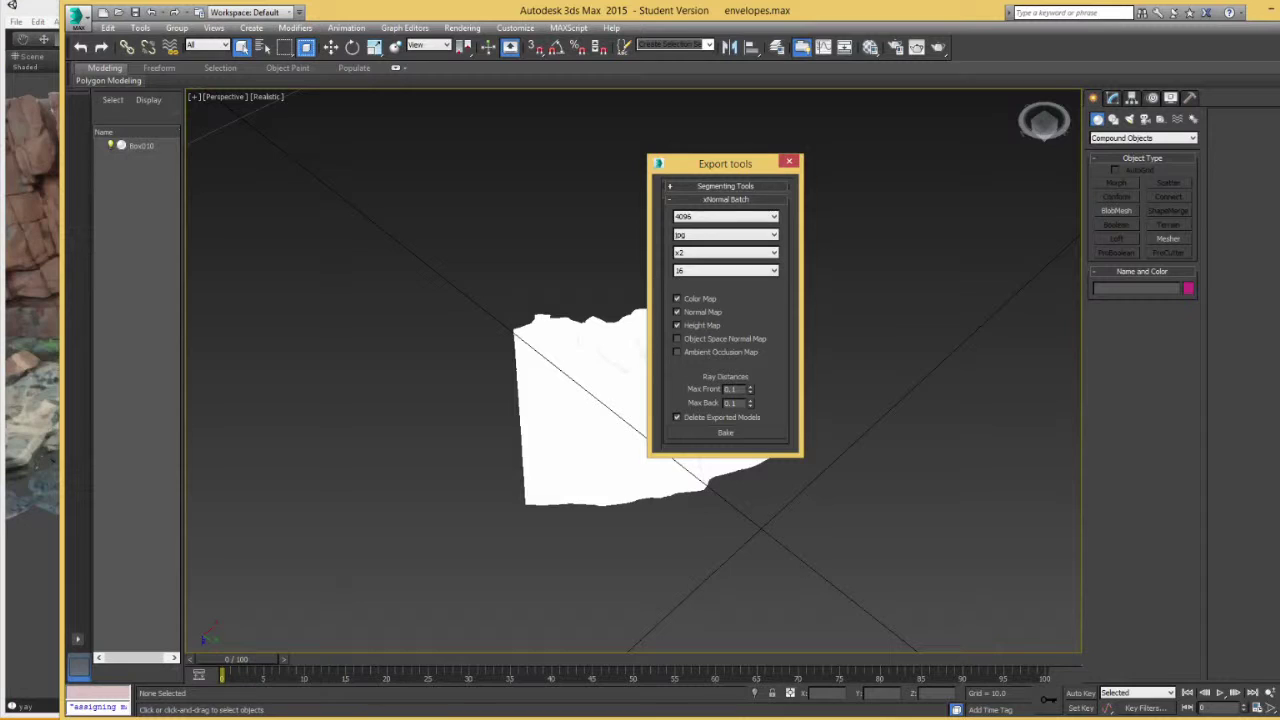
Select the Box010 mesh in the viewport, then quit 3ds Max without saving the envelopes scene.
{"action": "left_click_drag", "start_coordinate": [710, 167], "coordinate": [885, 181]}
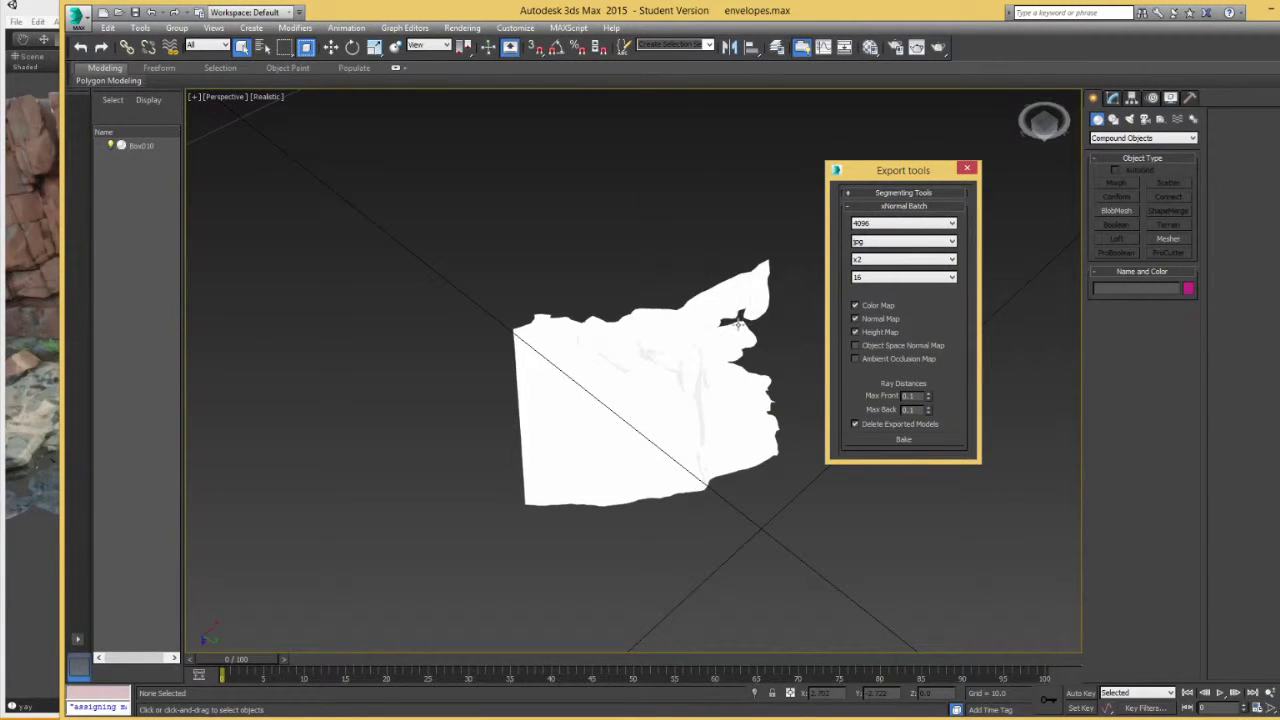
{"action": "right_click", "coordinate": [678, 489]}
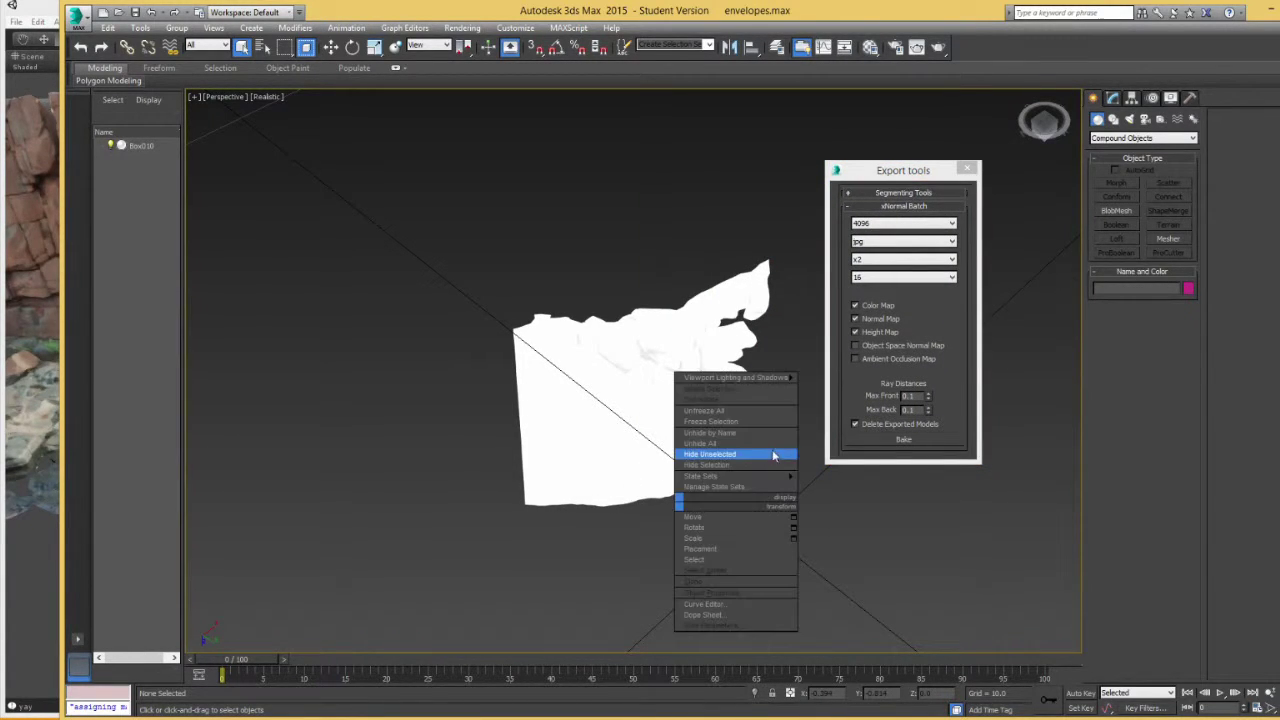
{"action": "middle_click_drag", "start_coordinate": [737, 589], "coordinate": [753, 572]}
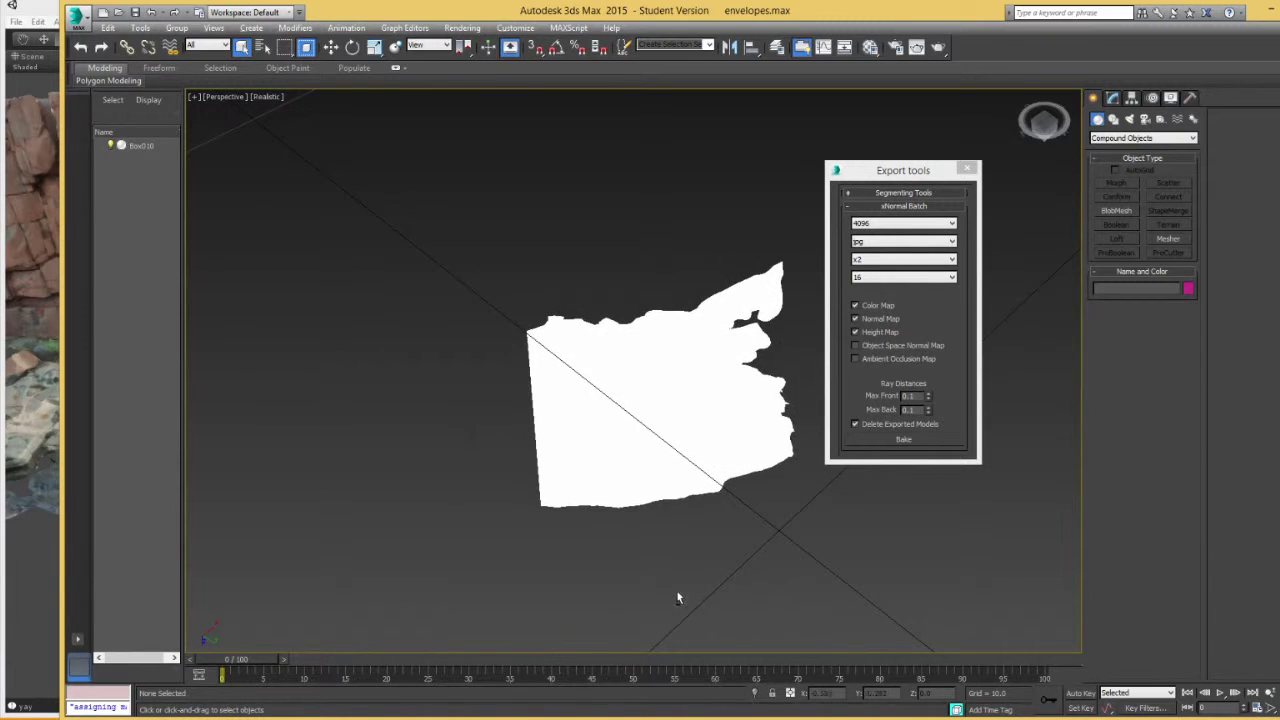
{"action": "middle_click_drag", "start_coordinate": [677, 597], "coordinate": [700, 560], "text": "alt"}
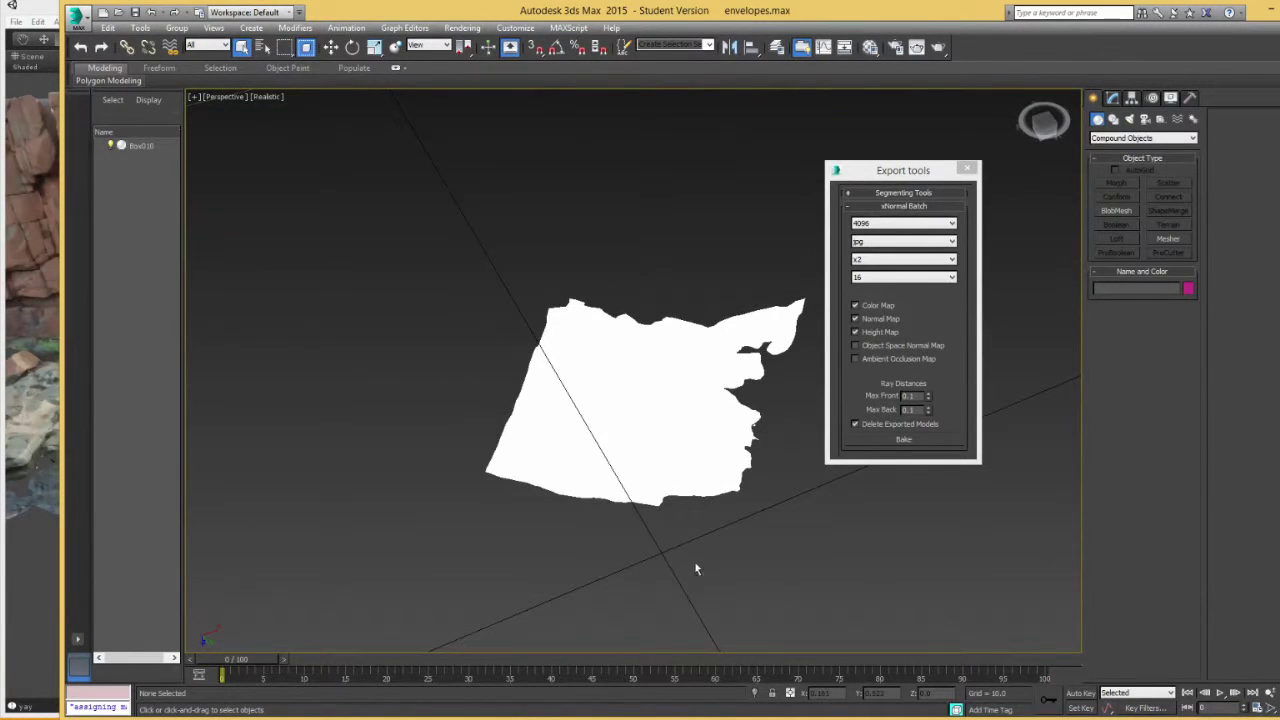
{"action": "left_click_drag", "start_coordinate": [378, 155], "coordinate": [820, 589]}
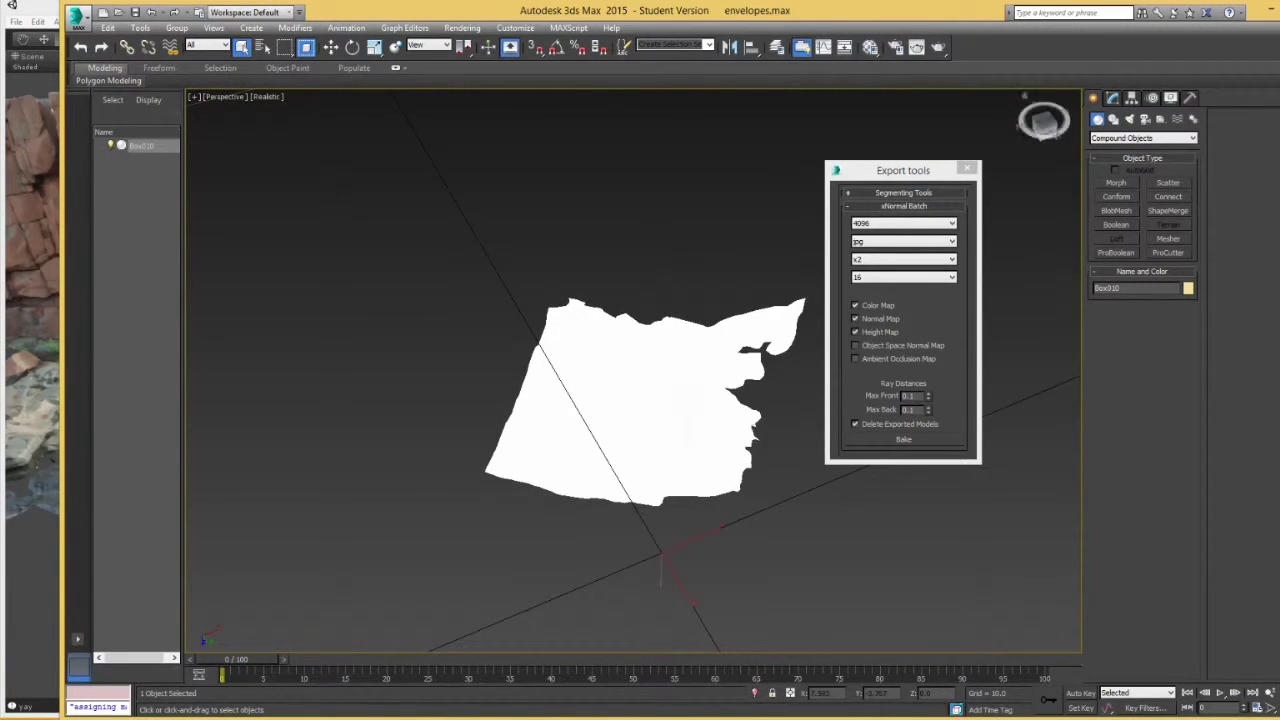
{"action": "left_click", "coordinate": [692, 390]}
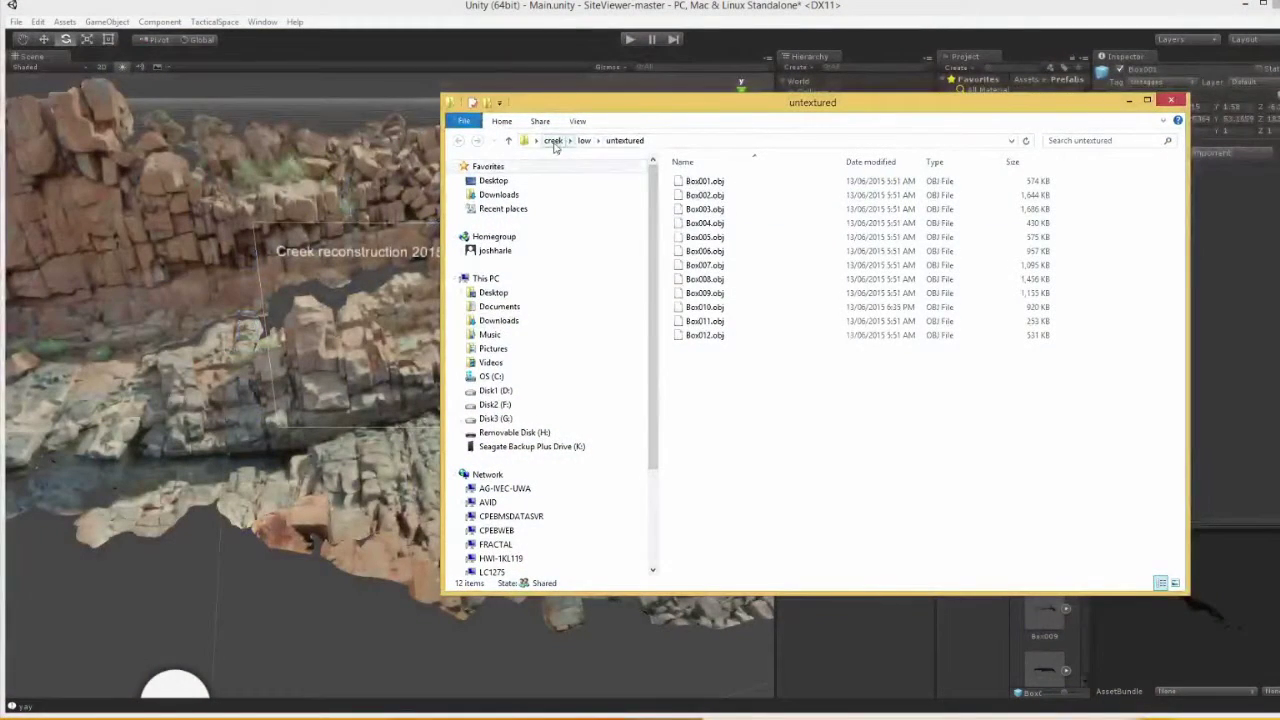
Move the three Box010 files from low\temp fix into the 2. textured OBJ folder.
{"action": "left_click", "coordinate": [553, 140]}
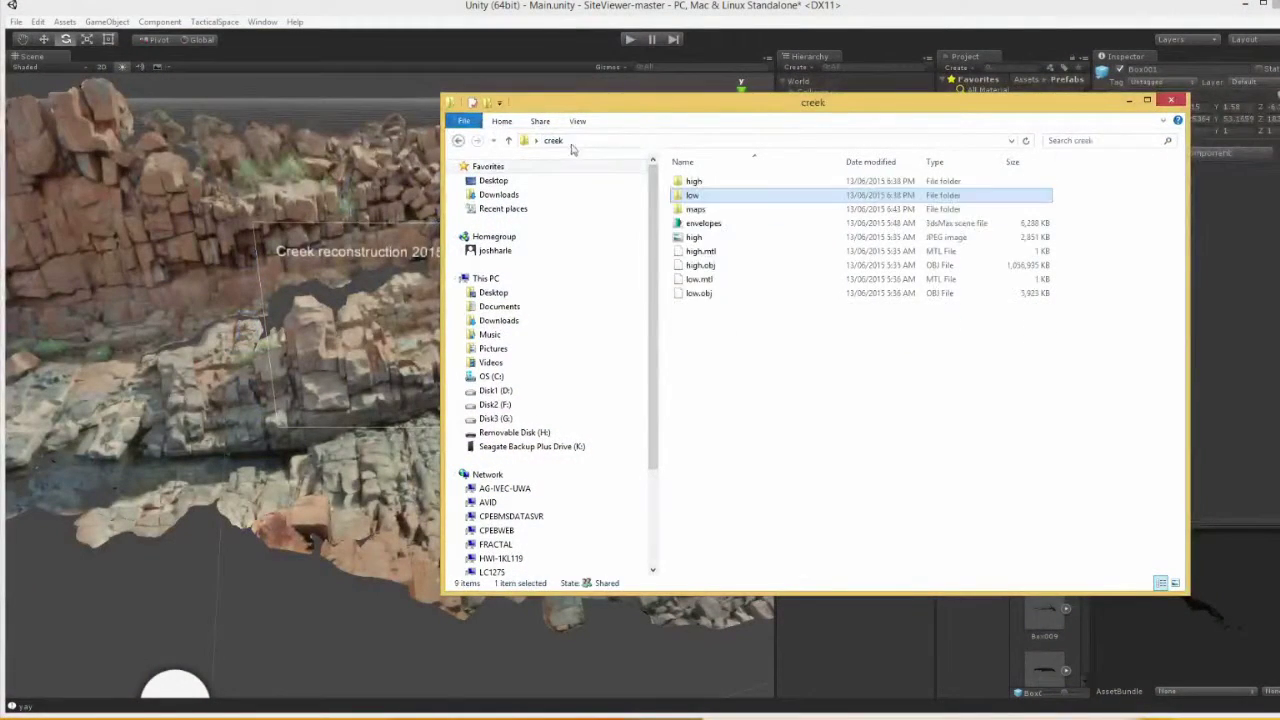
{"action": "double_click", "coordinate": [705, 195]}
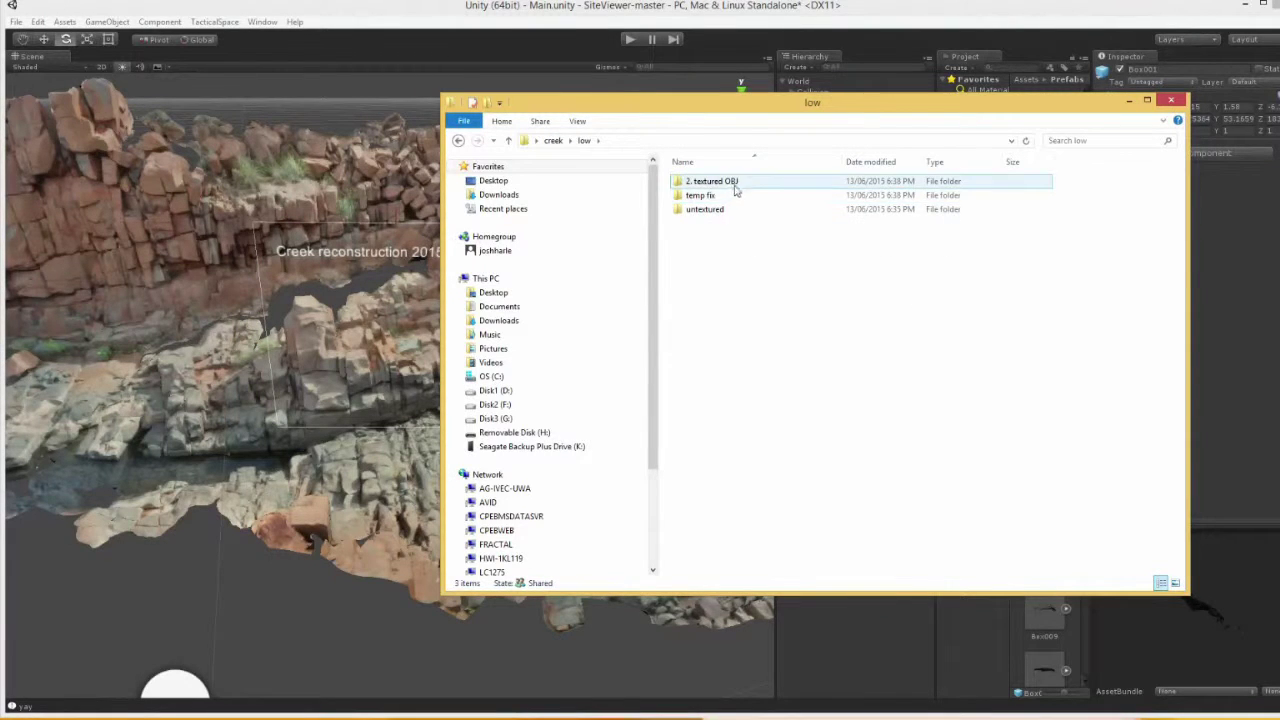
{"action": "left_click", "coordinate": [726, 209]}
{"action": "left_click", "coordinate": [714, 180]}
{"action": "left_click", "coordinate": [736, 212]}
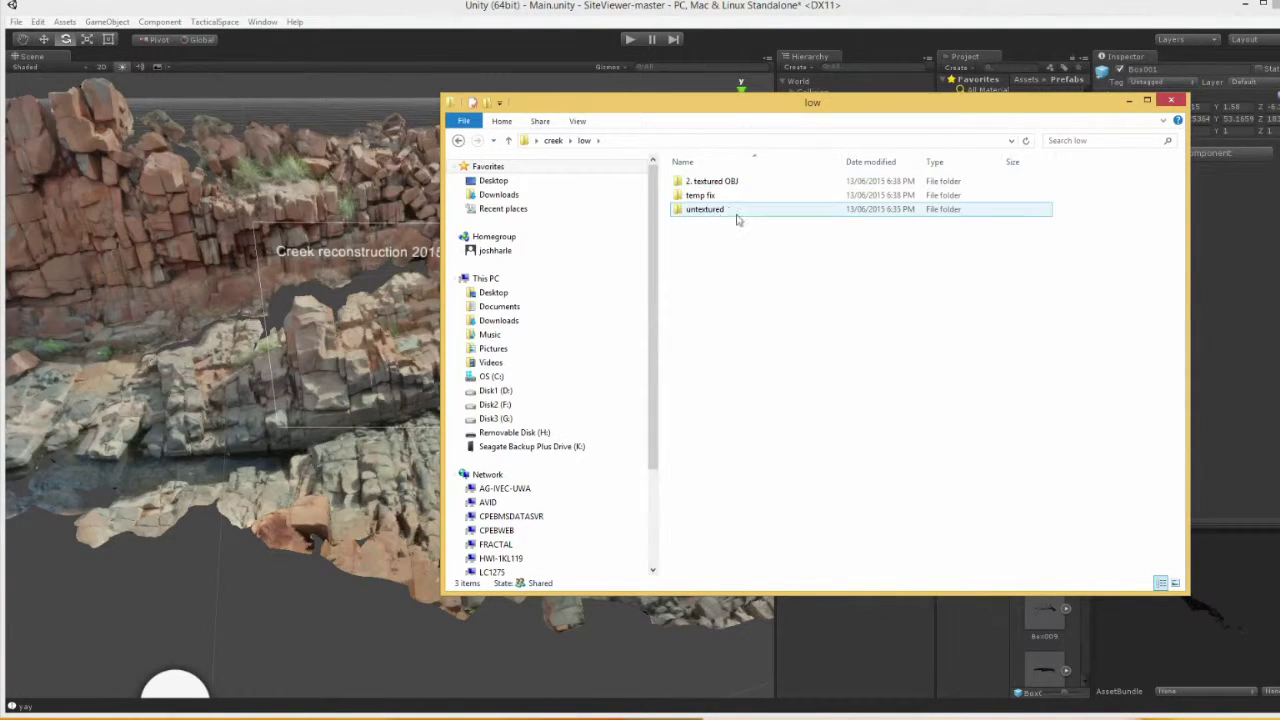
{"action": "left_click", "coordinate": [729, 198]}
{"action": "double_click", "coordinate": [729, 198]}
{"action": "key", "text": "ctrl+a"}
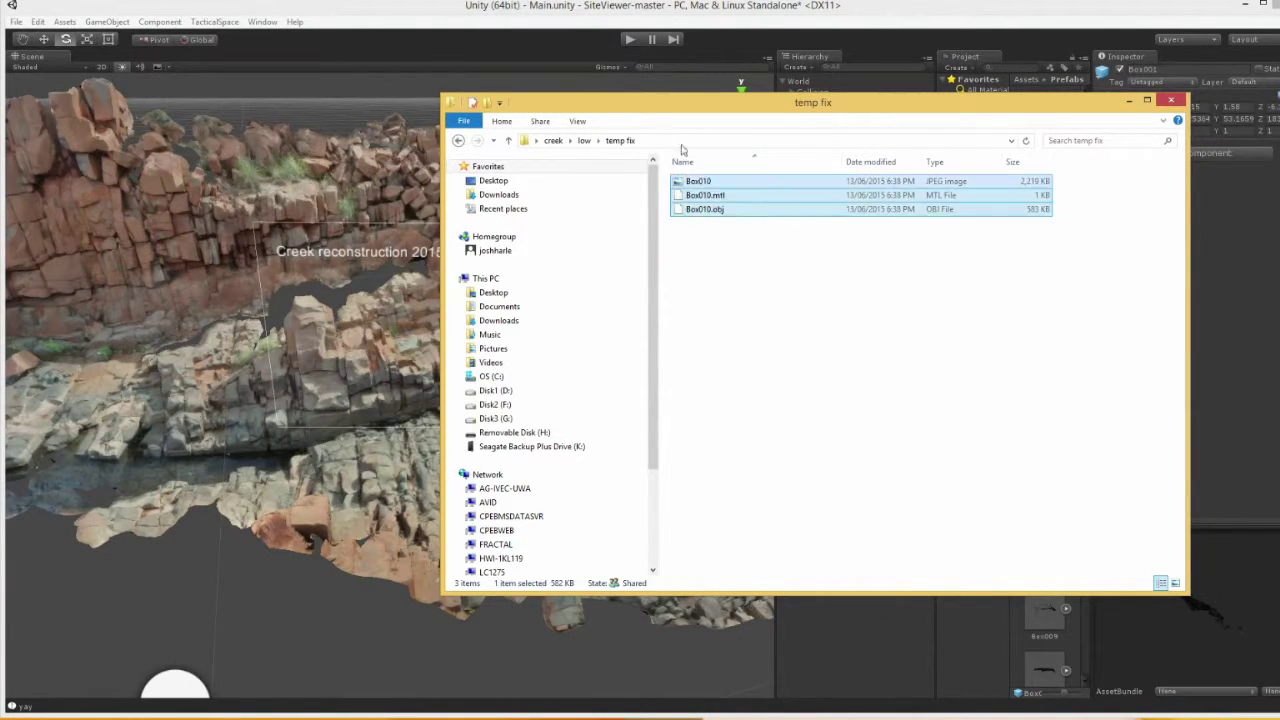
{"action": "left_click", "coordinate": [581, 142]}
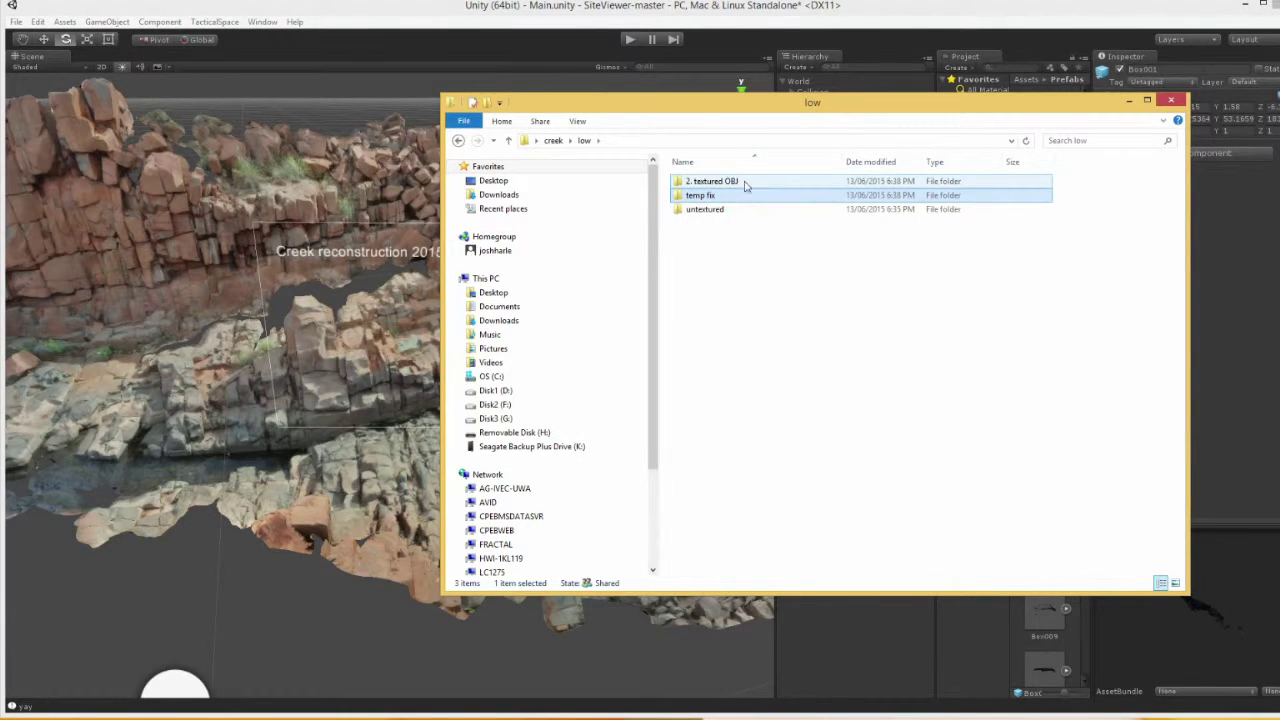
{"action": "left_click_drag", "start_coordinate": [727, 186], "coordinate": [815, 290]}
Delete the temp fix folders from both the low and high folders.
{"action": "left_click", "coordinate": [581, 142]}
{"action": "left_click", "coordinate": [712, 196]}
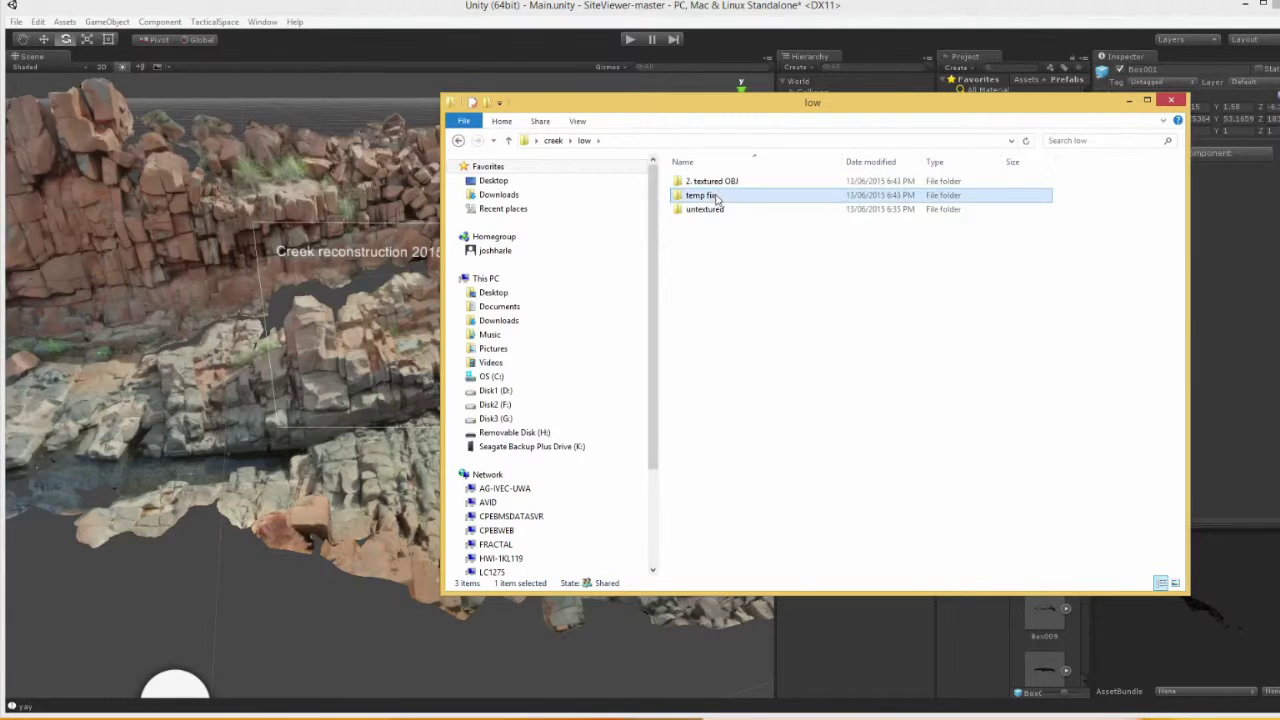
{"action": "key", "text": "Delete"}
{"action": "left_click", "coordinate": [553, 140]}
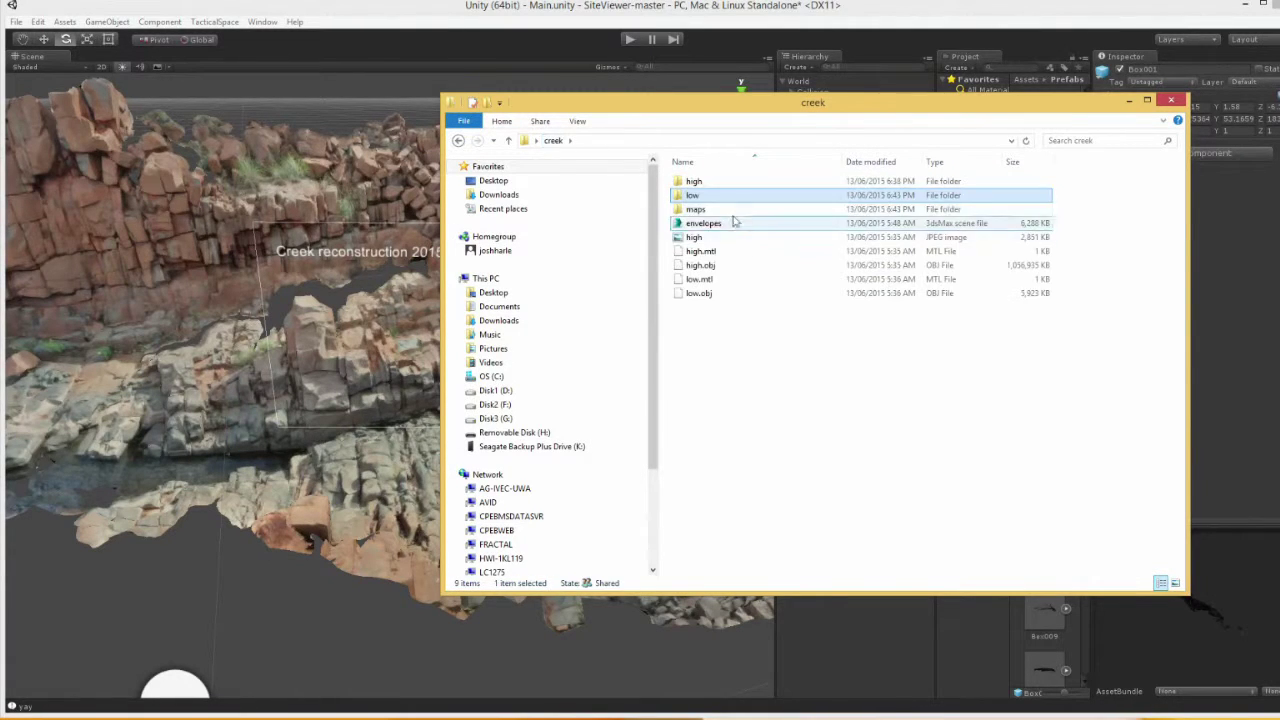
{"action": "left_click", "coordinate": [722, 184]}
{"action": "double_click", "coordinate": [725, 186]}
{"action": "left_click", "coordinate": [760, 196]}
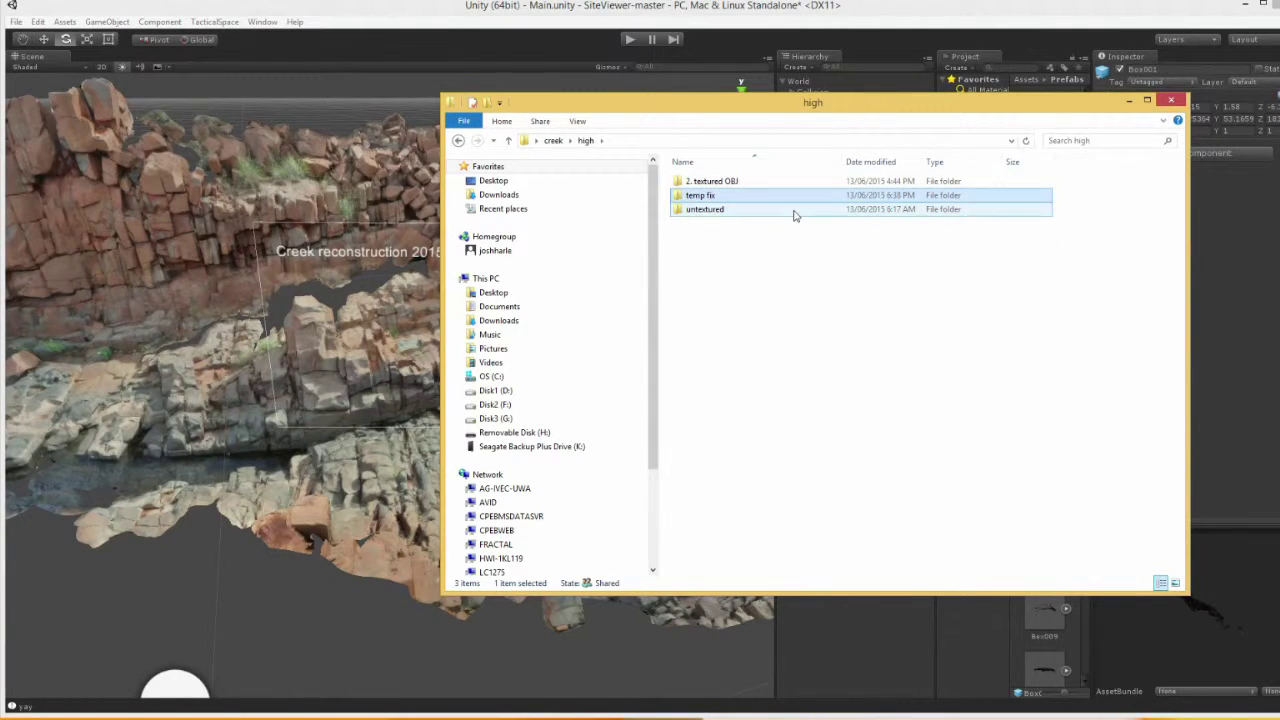
{"action": "key", "text": "Delete"}
Open the creek\maps folder and switch it to Details view.
{"action": "left_click", "coordinate": [553, 140]}
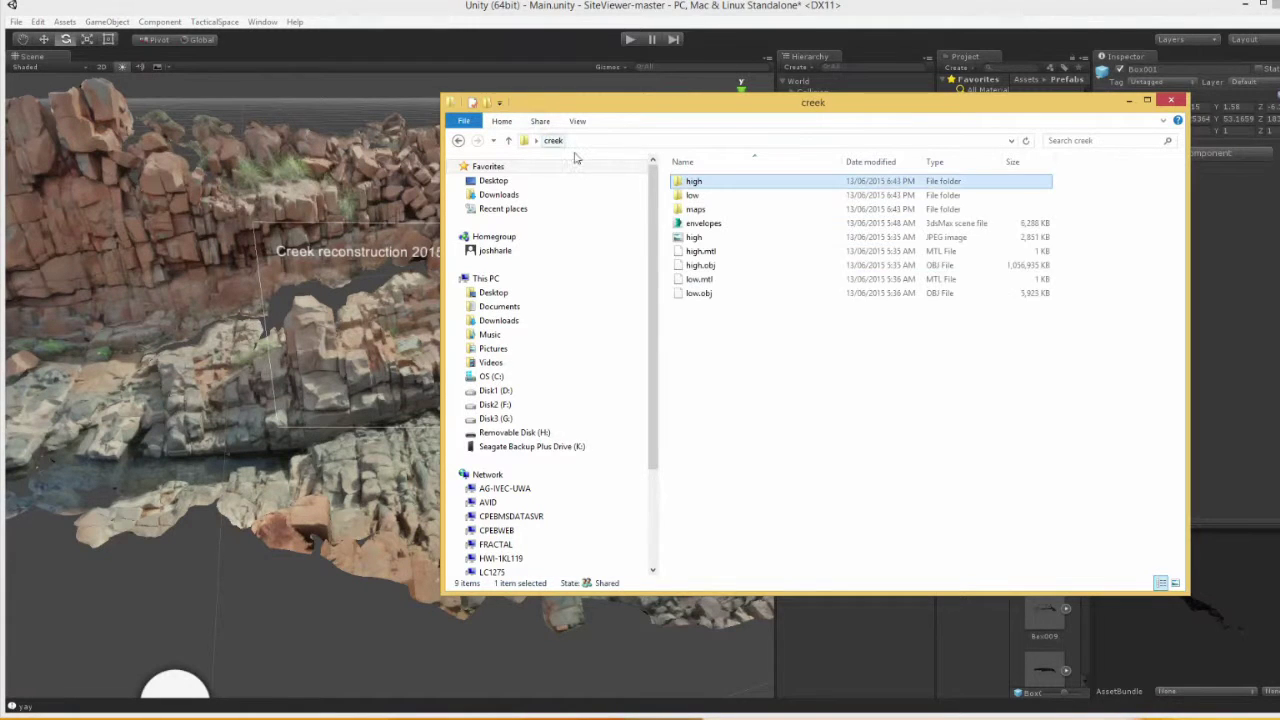
{"action": "left_click", "coordinate": [706, 210]}
{"action": "double_click", "coordinate": [706, 210]}
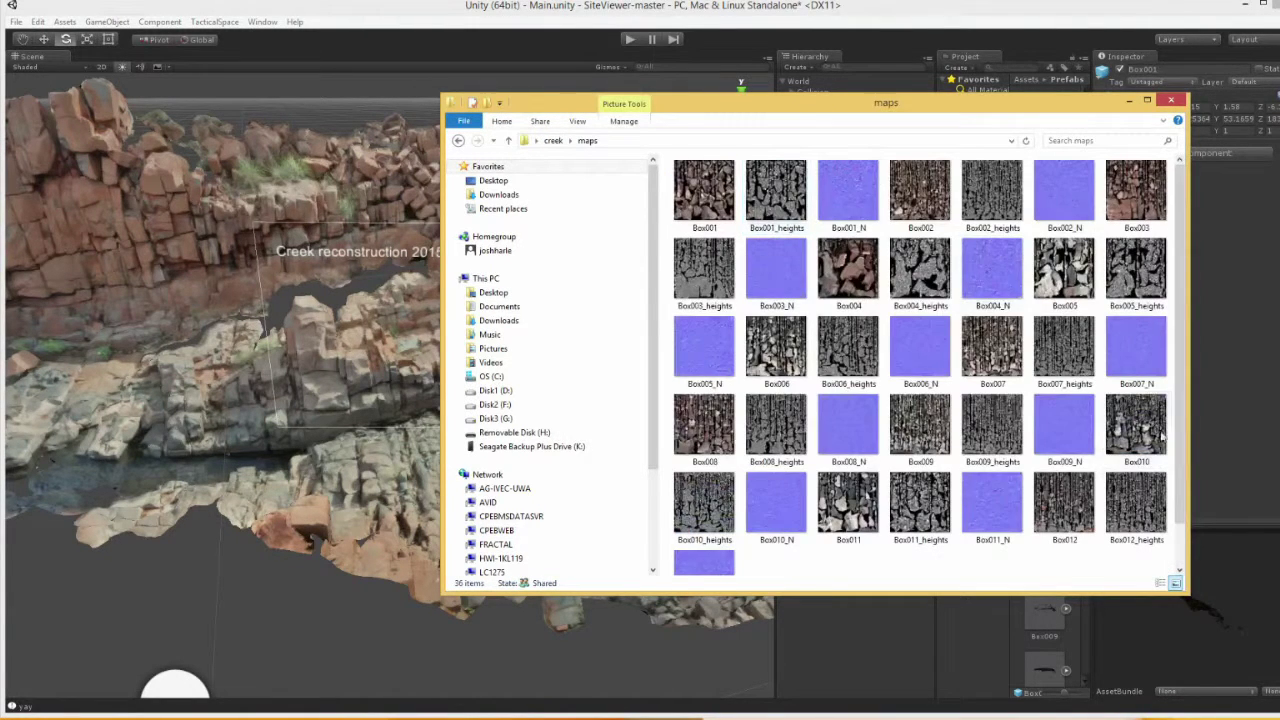
{"action": "scroll", "coordinate": [1027, 338], "scroll_direction": "down", "scroll_amount": 1}
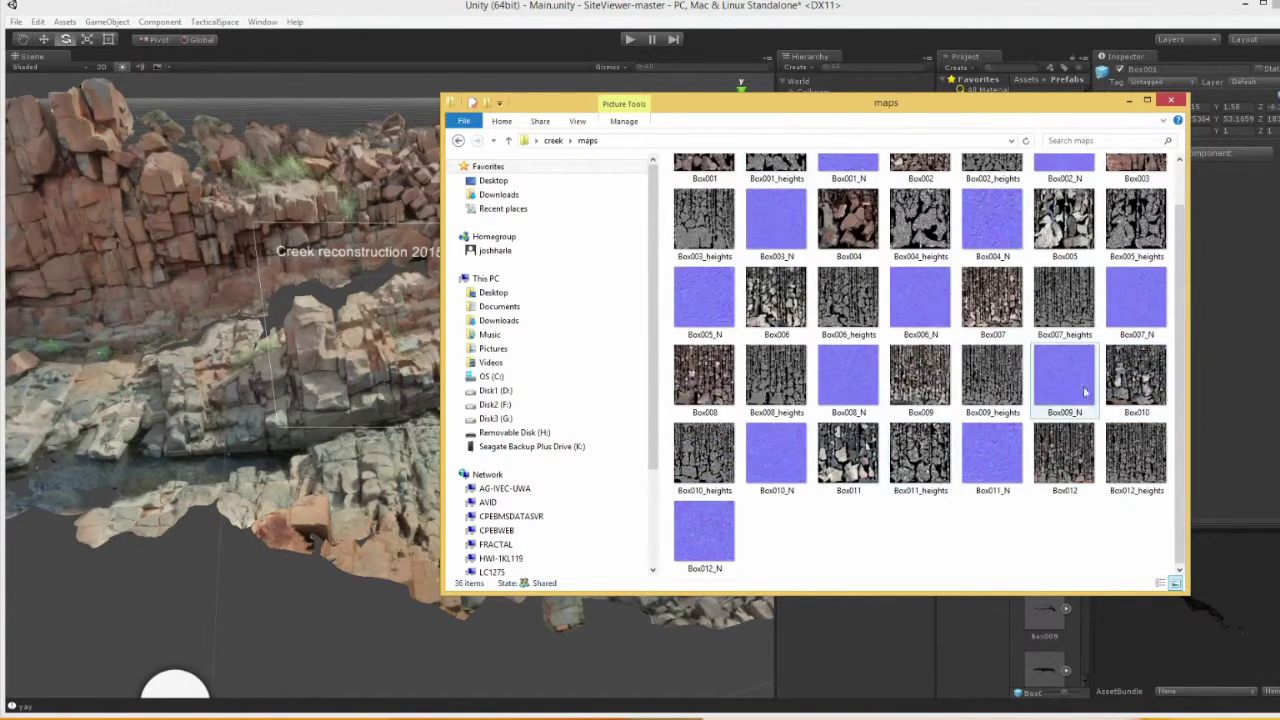
{"action": "left_click", "coordinate": [1119, 372]}
{"action": "left_click", "coordinate": [776, 455], "text": "shift"}
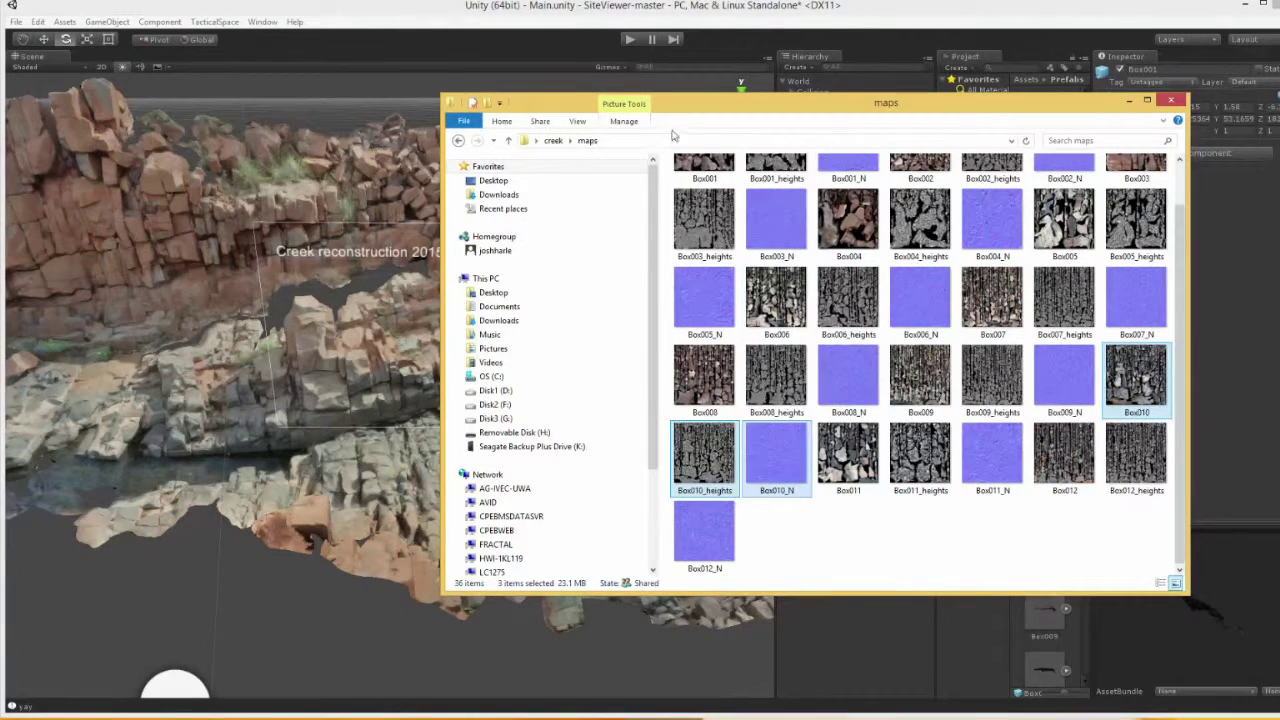
{"action": "left_click", "coordinate": [1160, 583]}
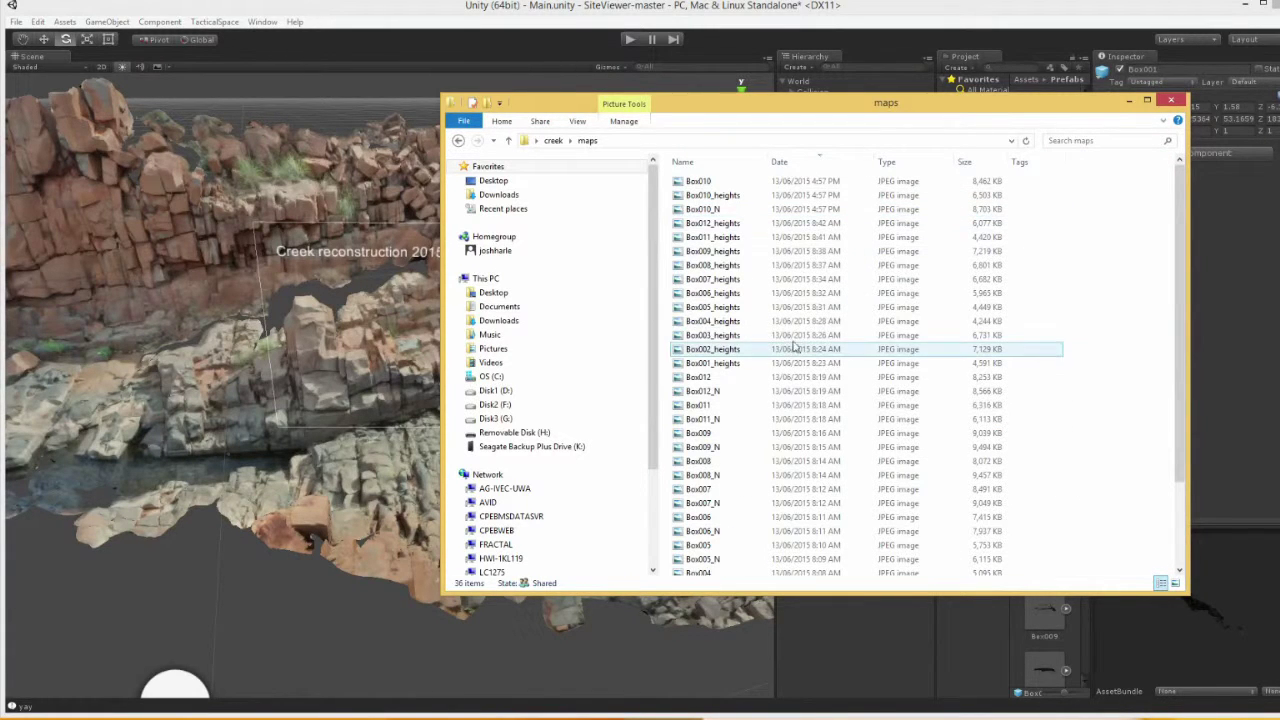
Select Box010 through Box010_N and move the maps window to the lower left.
{"action": "left_click", "coordinate": [738, 182]}
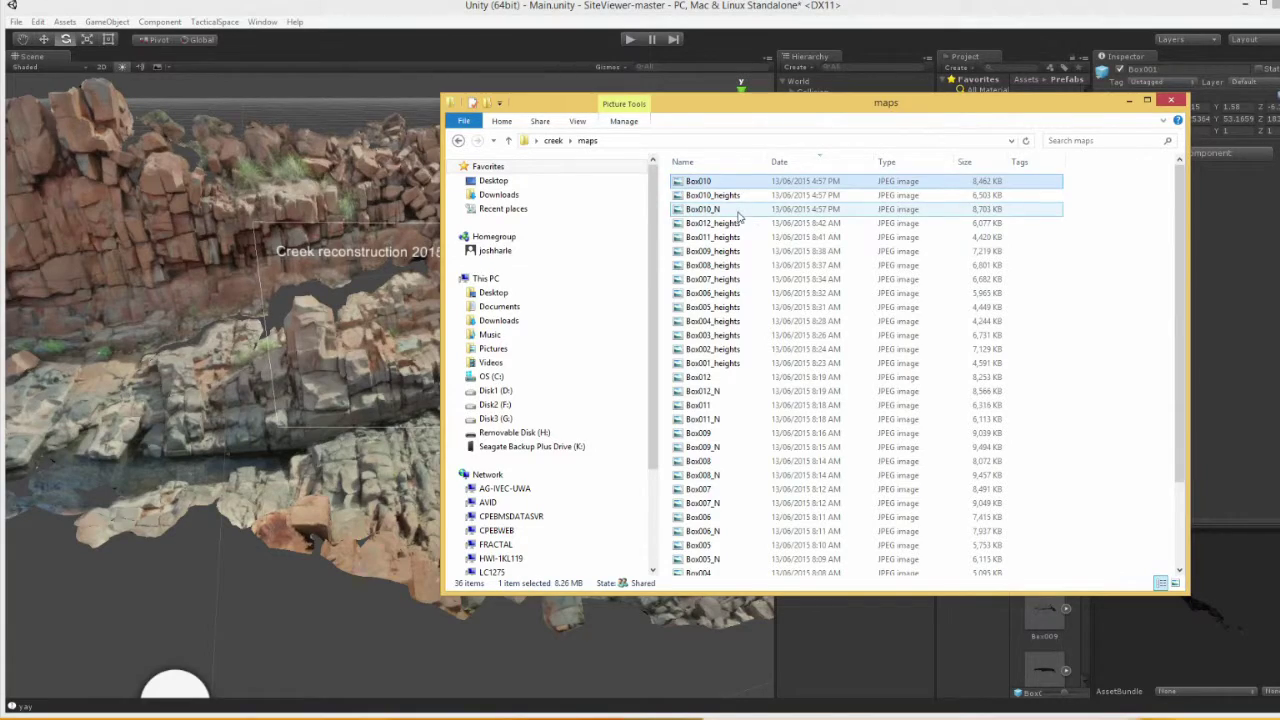
{"action": "left_click", "coordinate": [745, 210], "text": "shift"}
{"action": "left_click_drag", "start_coordinate": [818, 106], "coordinate": [327, 258]}
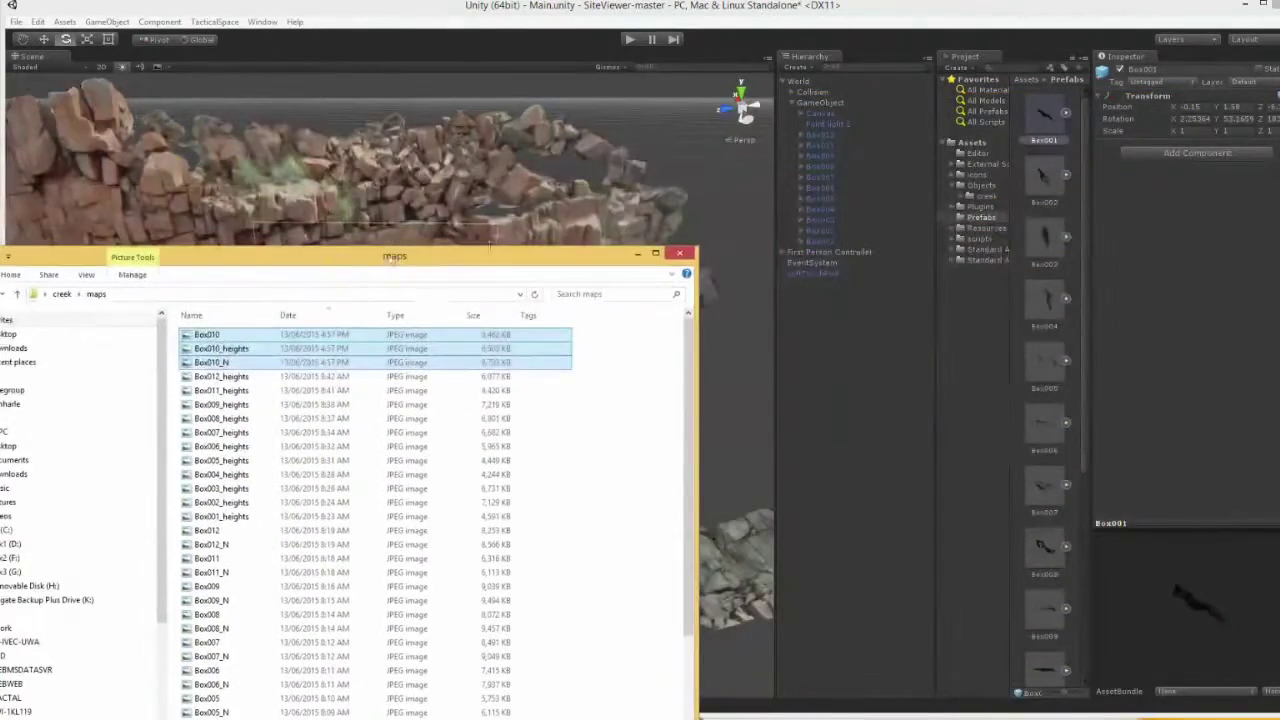
Open Assets > Objects > creek in Unity's Project panel and try dropping the Box010 maps in.
{"action": "left_click", "coordinate": [988, 185]}
{"action": "double_click", "coordinate": [1045, 113]}
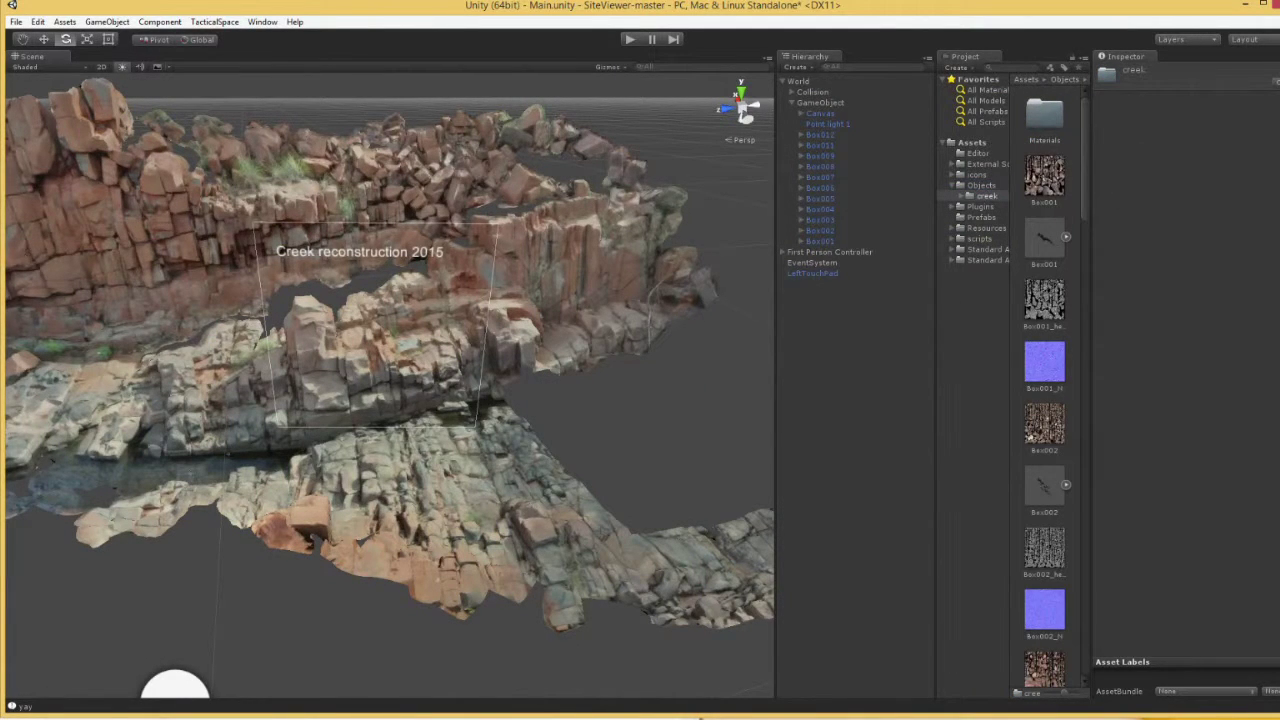
{"action": "left_click", "coordinate": [700, 717]}
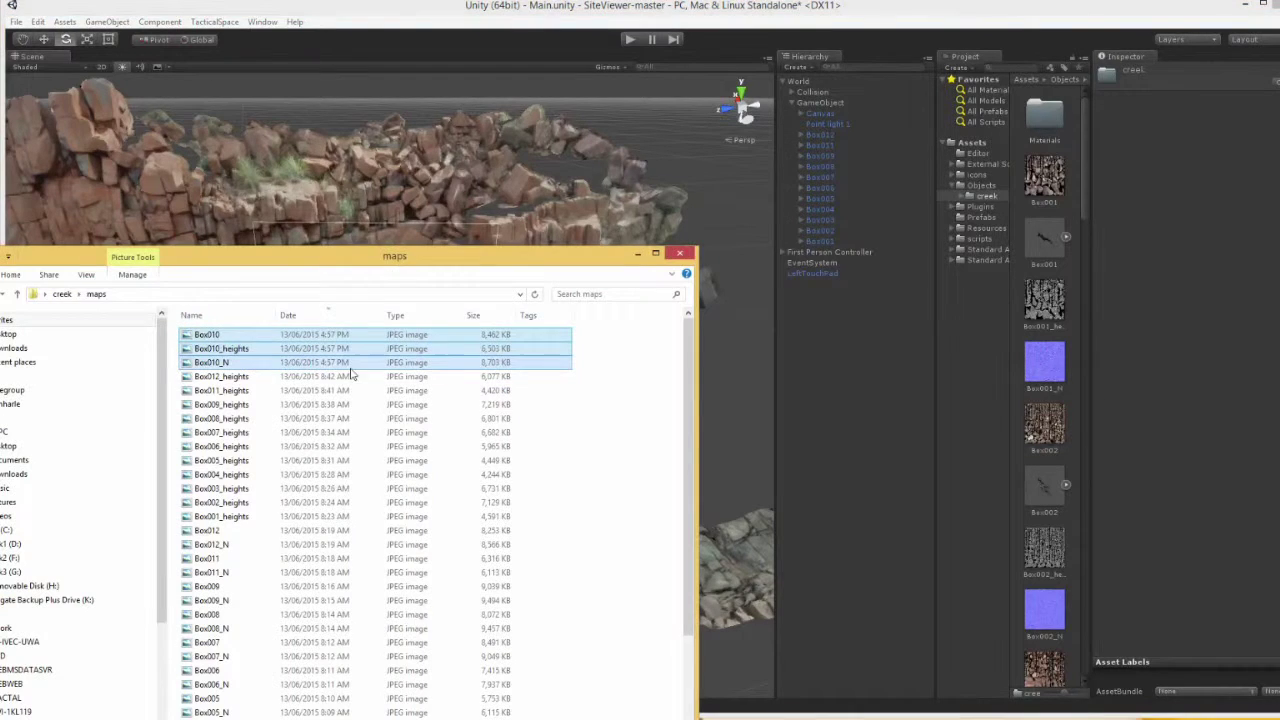
{"action": "left_click_drag", "start_coordinate": [1065, 435], "coordinate": [378, 365]}
Reveal Box001_N via Show in Explorer and drag the three Box010 maps into that folder.
{"action": "left_click", "coordinate": [1052, 366]}
{"action": "right_click", "coordinate": [1052, 366]}
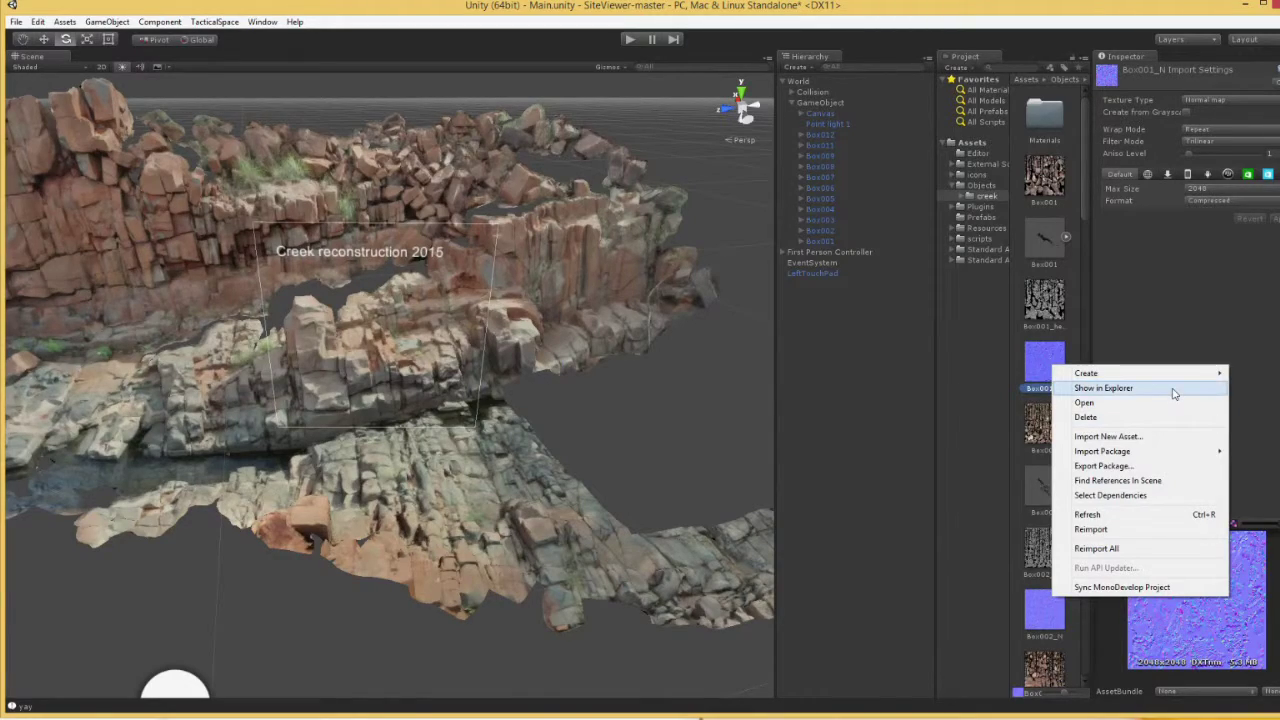
{"action": "left_click", "coordinate": [1174, 392]}
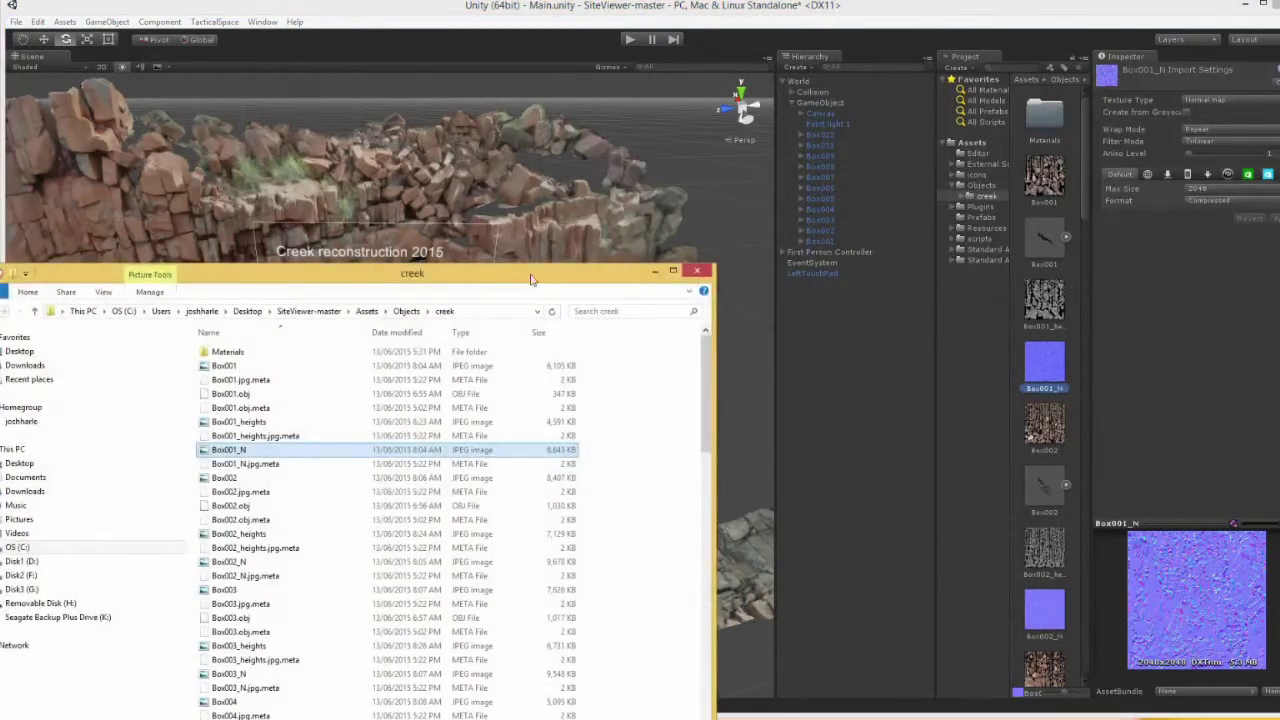
{"action": "left_click_drag", "start_coordinate": [530, 278], "coordinate": [740, 192]}
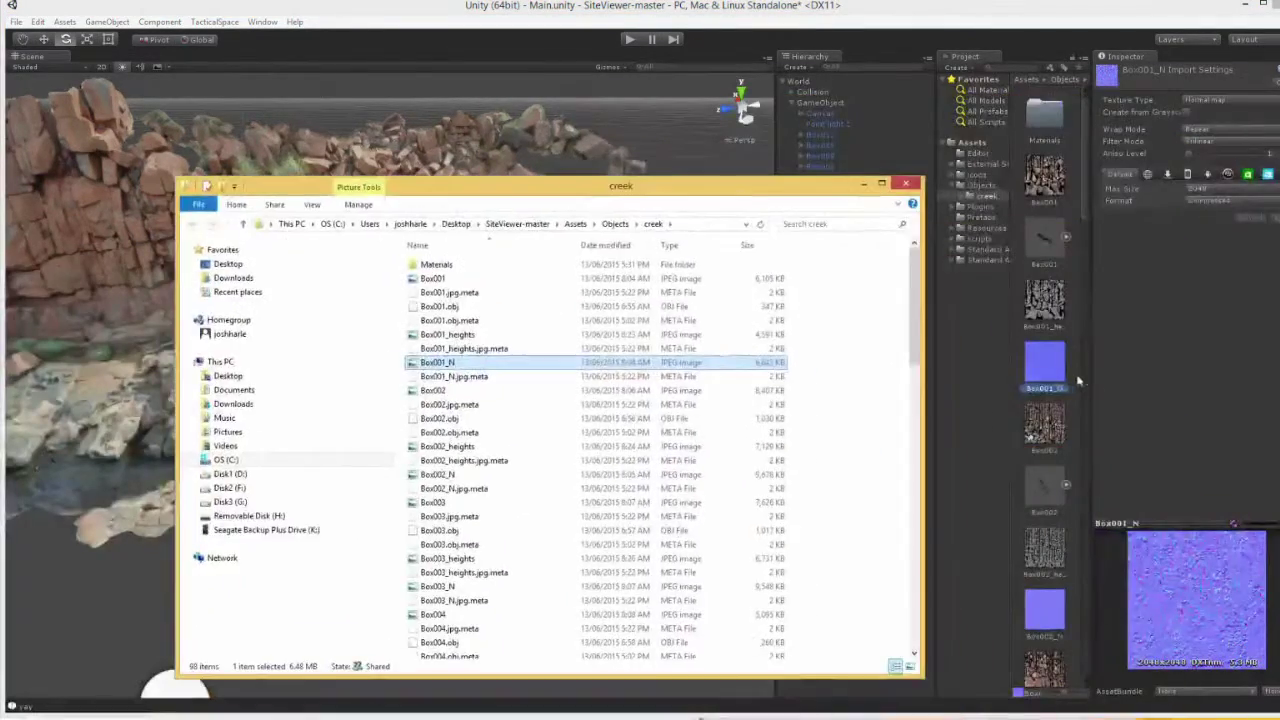
{"action": "left_click", "coordinate": [891, 183]}
{"action": "right_click", "coordinate": [1046, 362]}
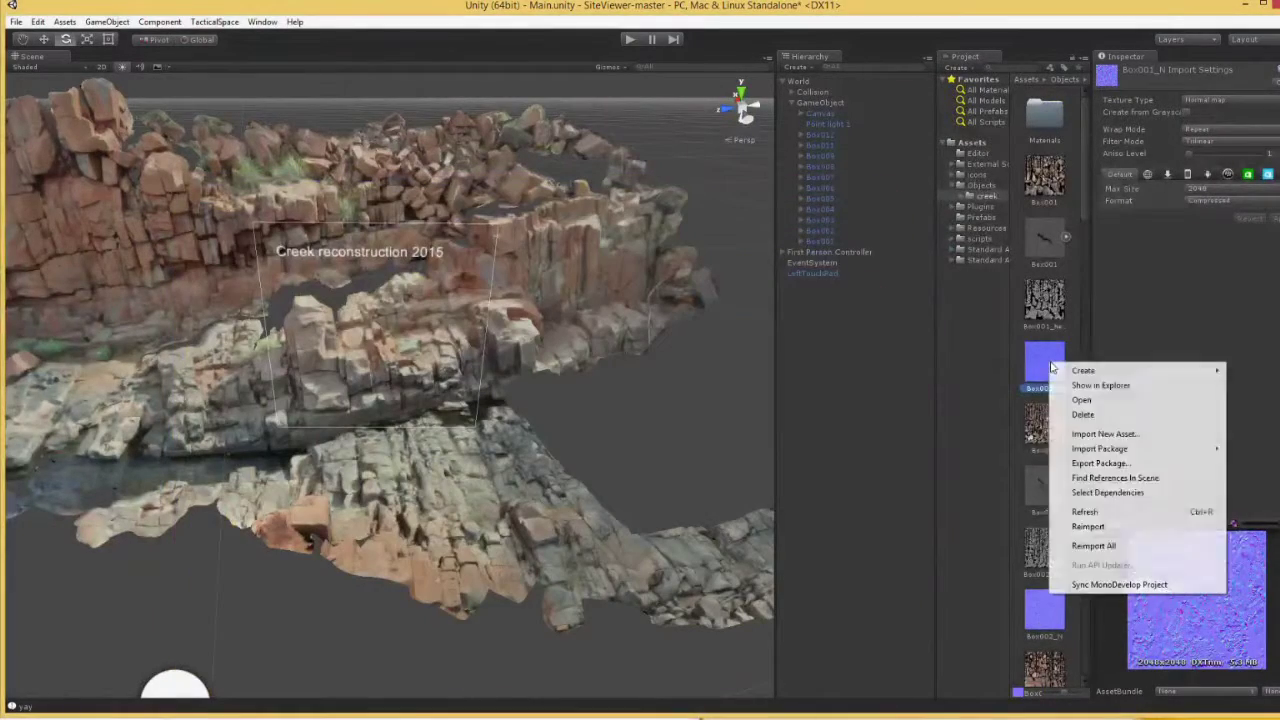
{"action": "left_click", "coordinate": [1140, 385]}
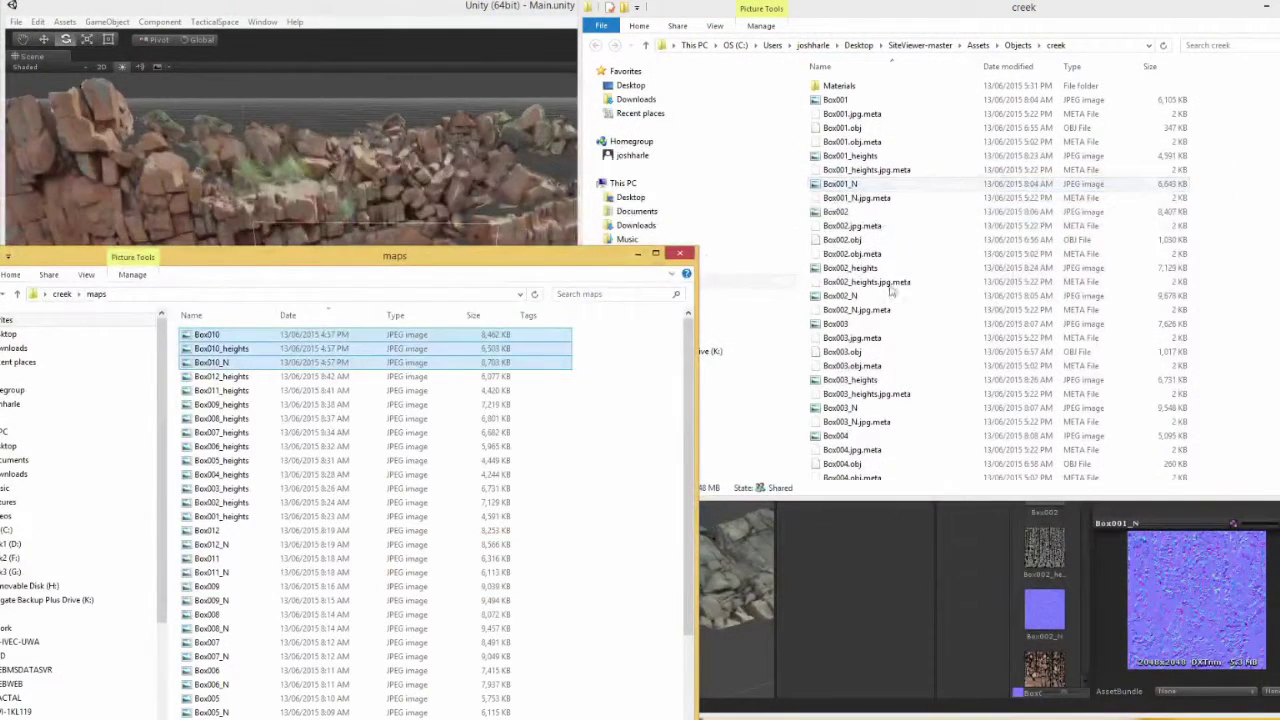
{"action": "left_click_drag", "start_coordinate": [892, 290], "coordinate": [984, 305]}
Replace the old Box010, Box010_heights and Box010_N textures in the project creek folder.
{"action": "left_click", "coordinate": [601, 238]}
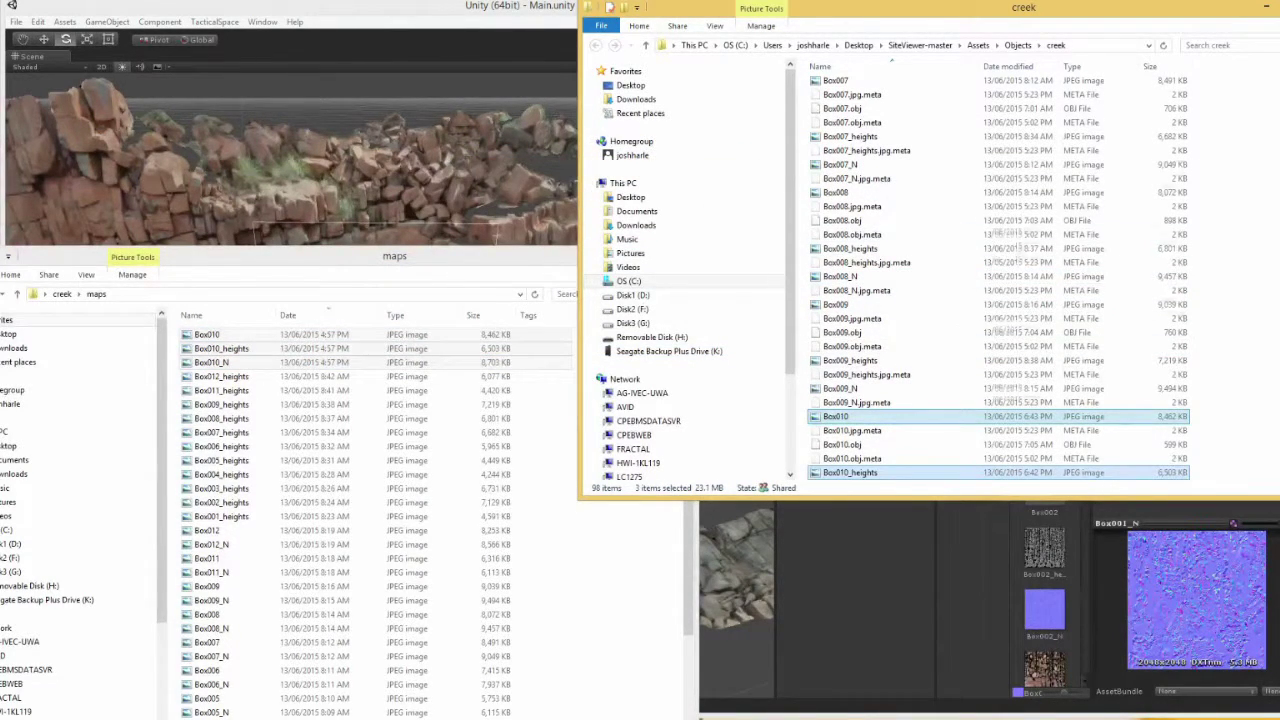
{"action": "scroll", "coordinate": [916, 332], "scroll_direction": "down", "scroll_amount": 7}
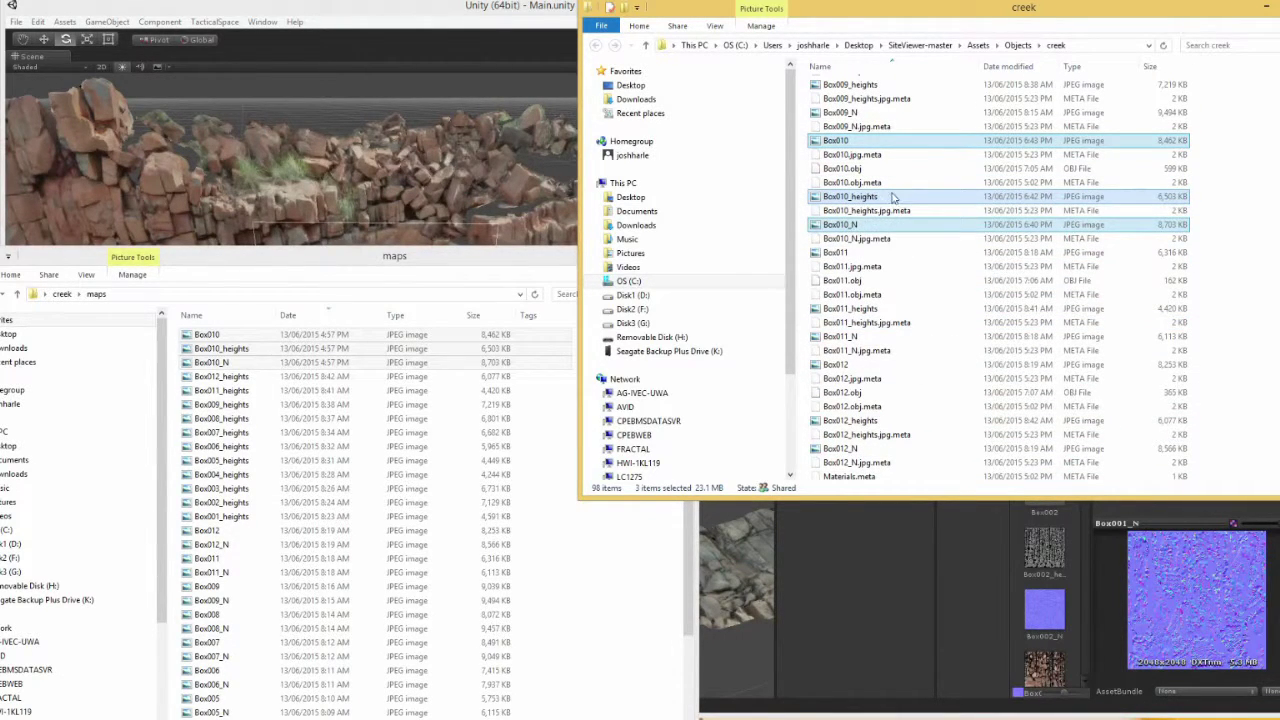
{"action": "left_click", "coordinate": [962, 356]}
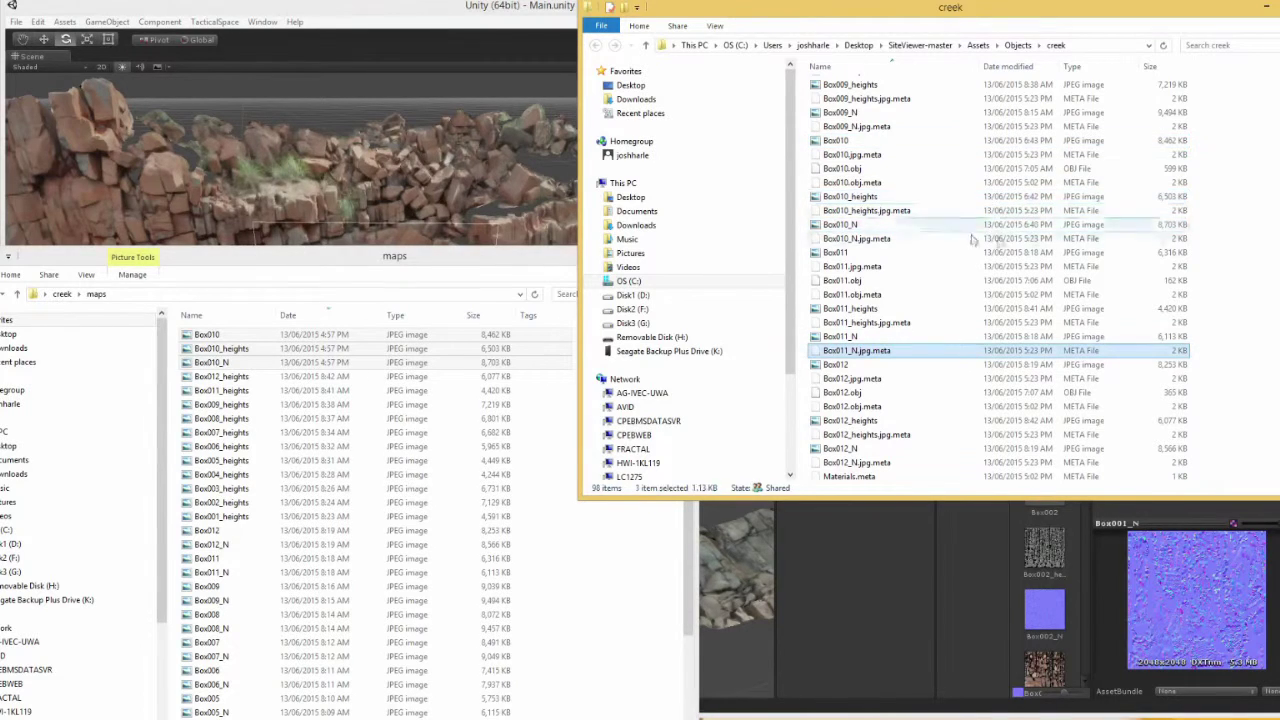
Copy low\2. textured OBJ\Box010.obj into the project creek folder, replacing the old file.
{"action": "left_click_drag", "start_coordinate": [500, 268], "coordinate": [492, 262]}
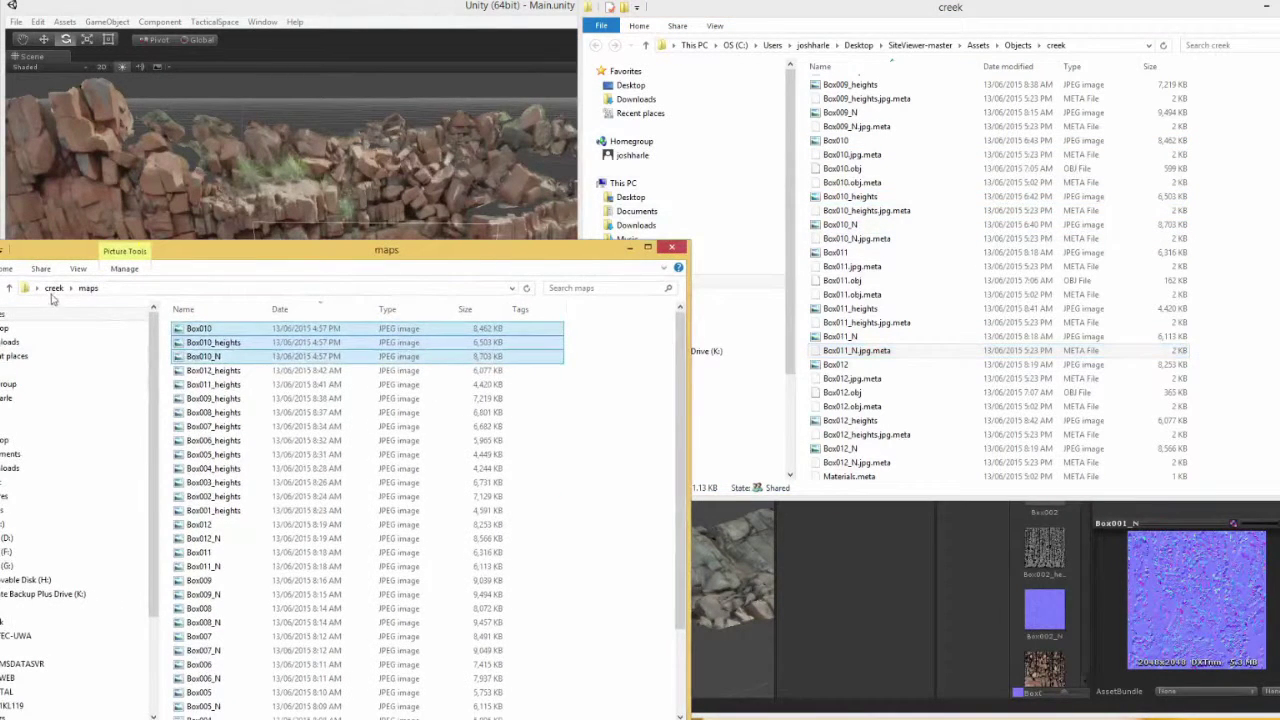
{"action": "left_click", "coordinate": [54, 287]}
{"action": "double_click", "coordinate": [222, 343]}
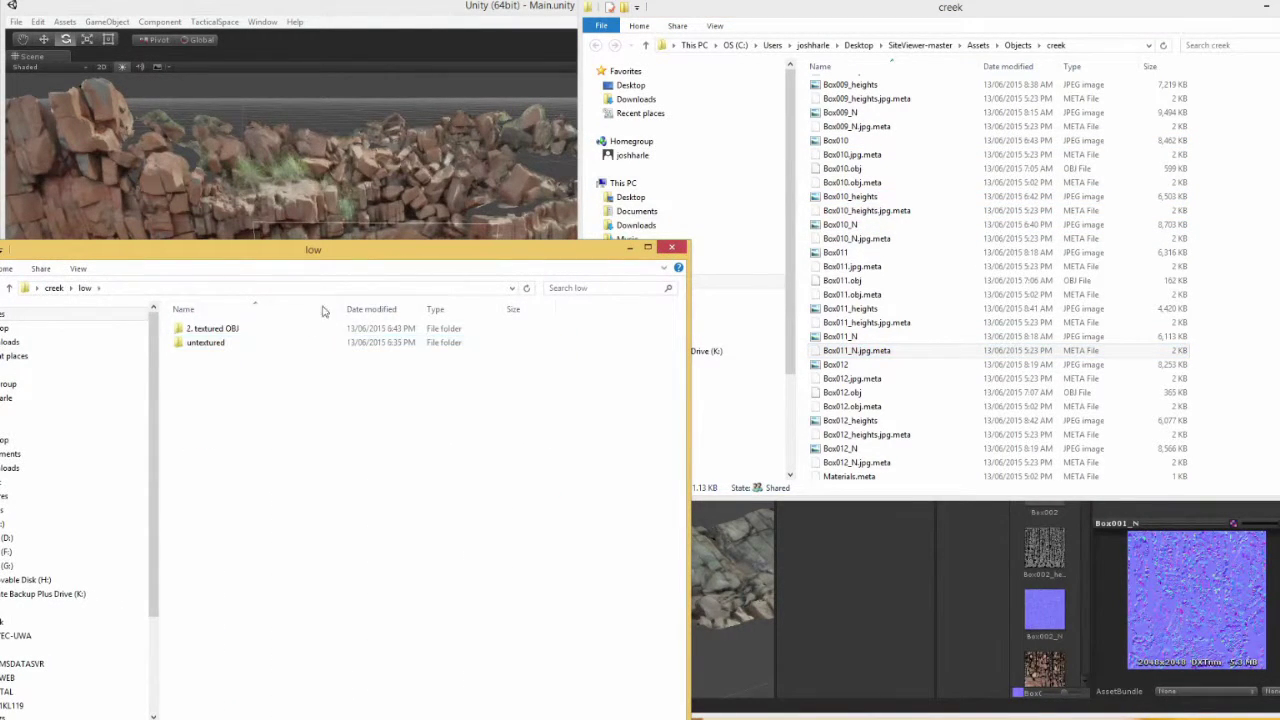
{"action": "double_click", "coordinate": [232, 329]}
{"action": "scroll", "coordinate": [260, 410], "scroll_direction": "down", "scroll_amount": 2}
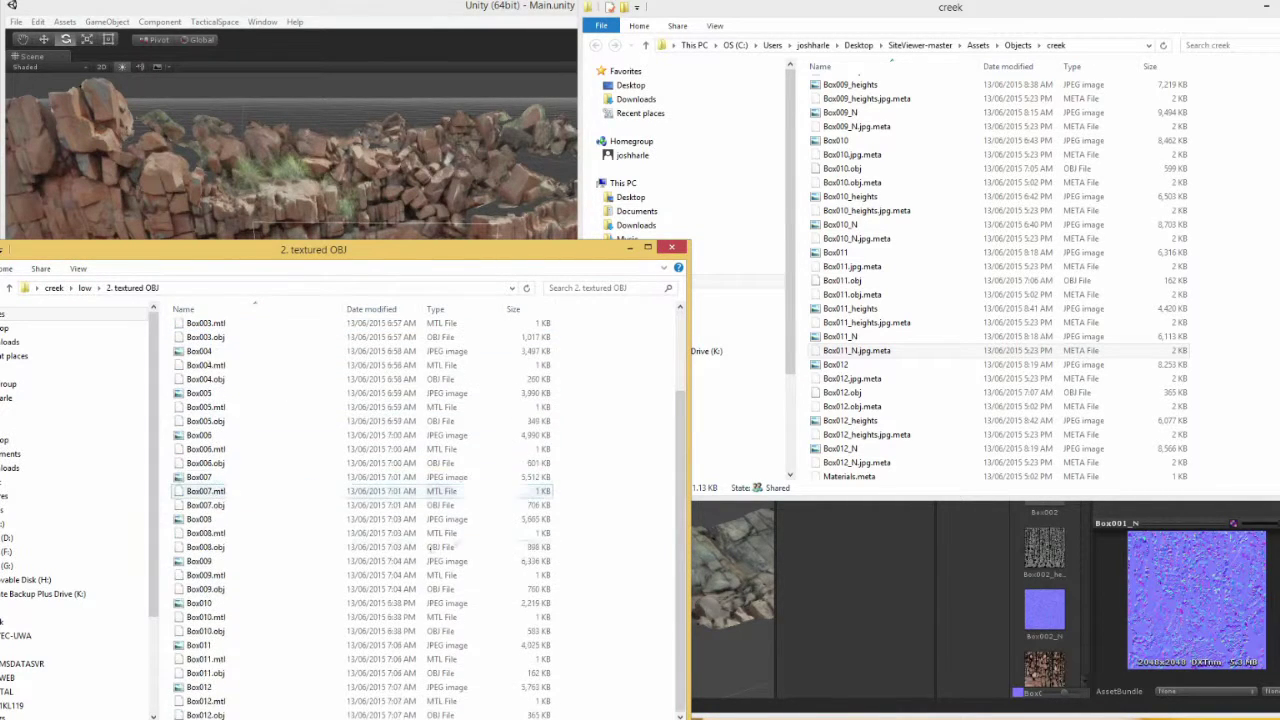
{"action": "left_click", "coordinate": [240, 633]}
{"action": "left_click_drag", "start_coordinate": [240, 638], "coordinate": [1014, 286]}
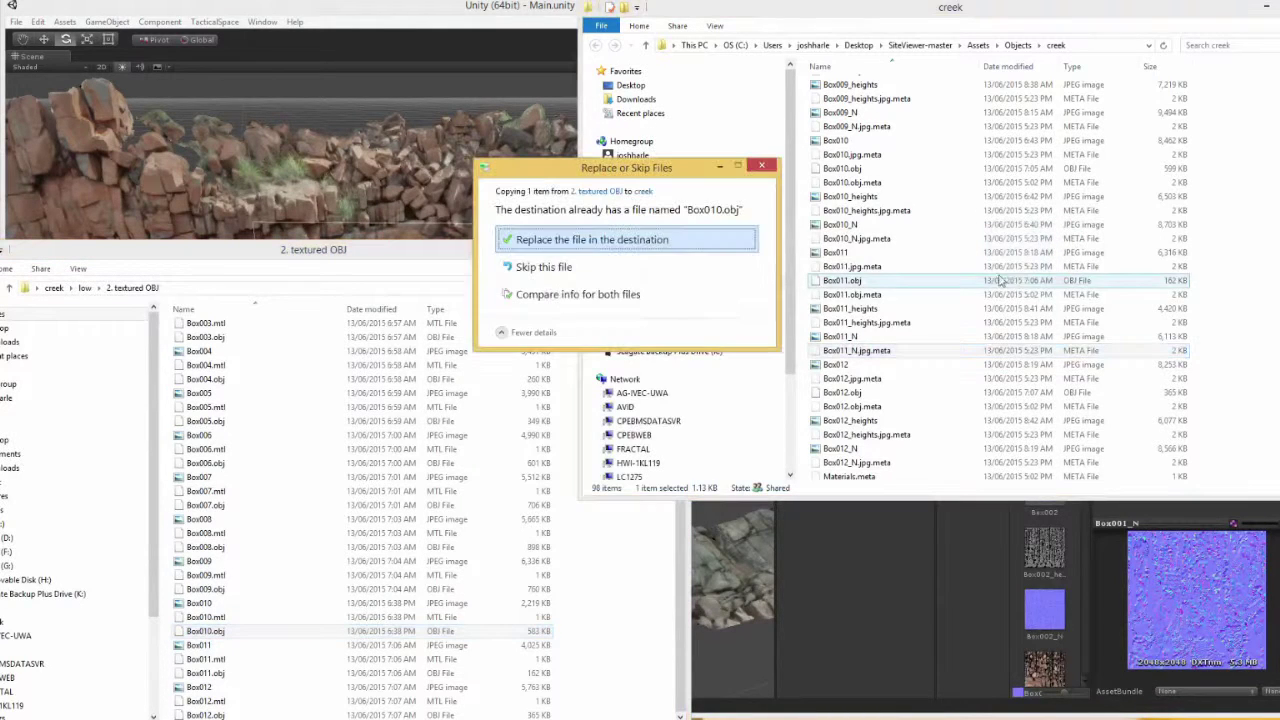
{"action": "left_click", "coordinate": [643, 241]}
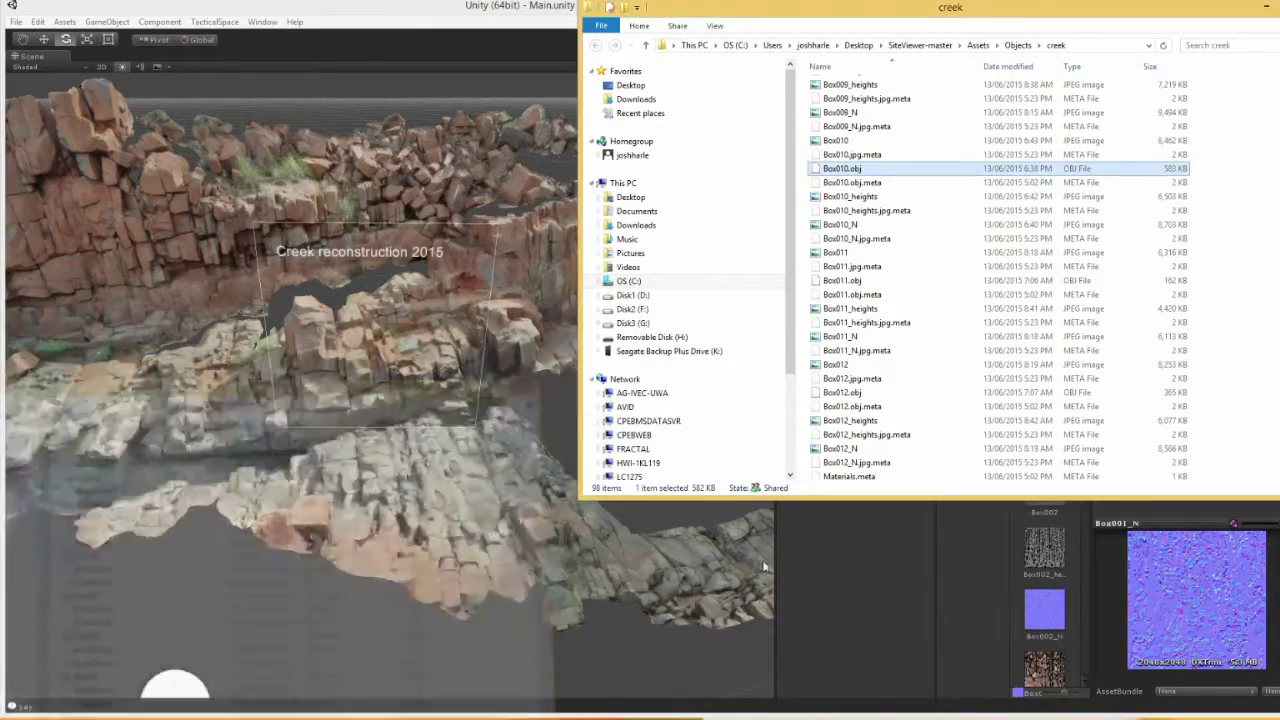
Return to Unity so it imports the updates, and select the Collision object.
{"action": "left_click", "coordinate": [486, 8]}
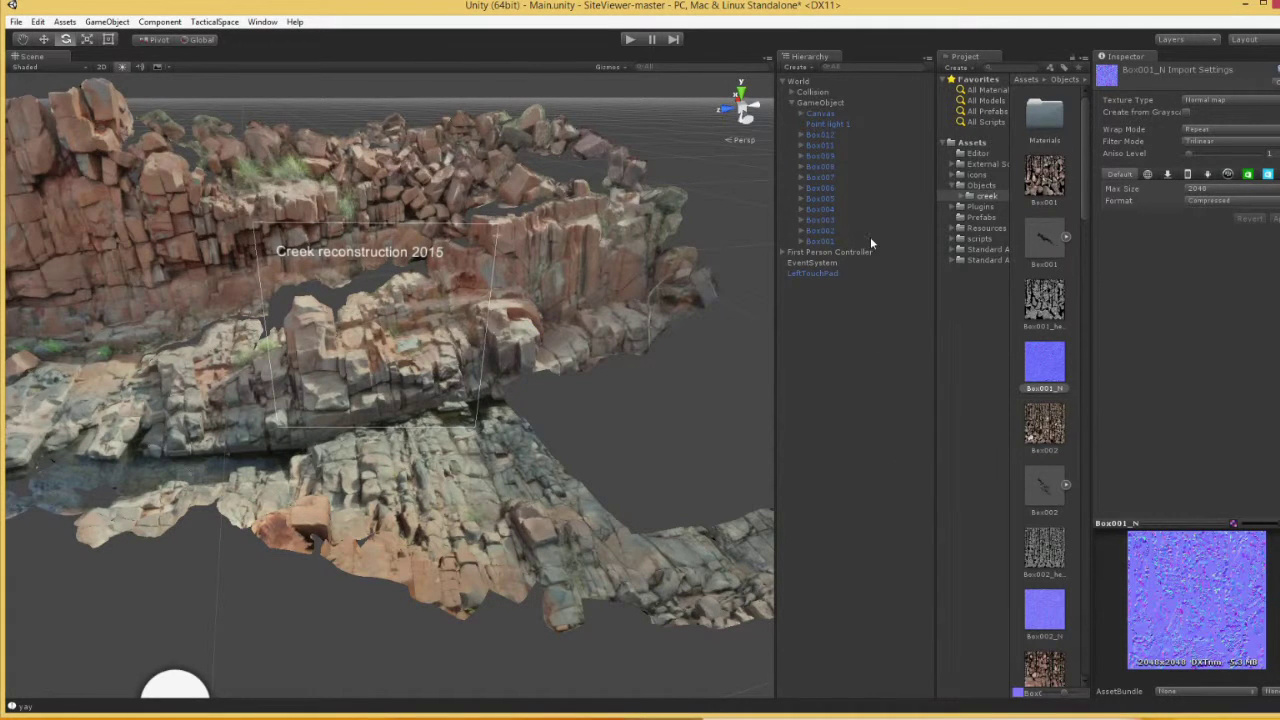
{"action": "left_click", "coordinate": [812, 92]}
{"action": "right_click", "coordinate": [814, 92]}
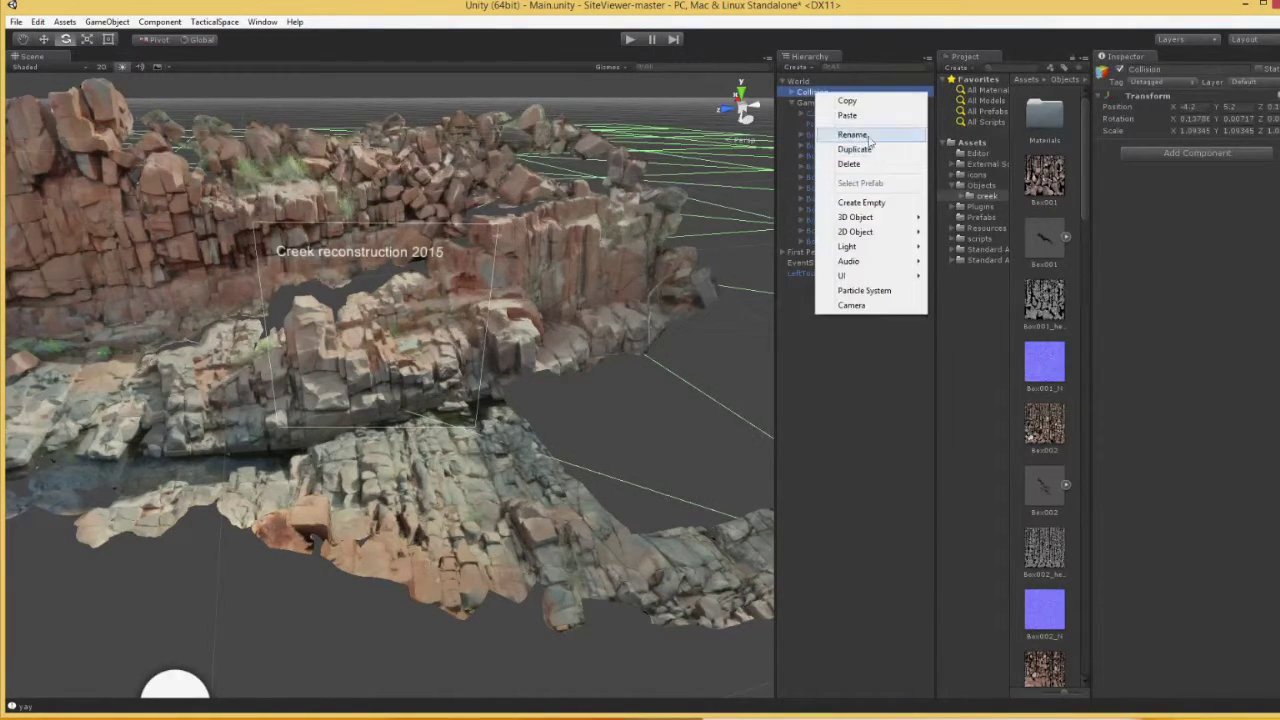
Create an empty GameObject at the Hierarchy root and drag the Box010 model into it.
{"action": "left_click", "coordinate": [900, 203]}
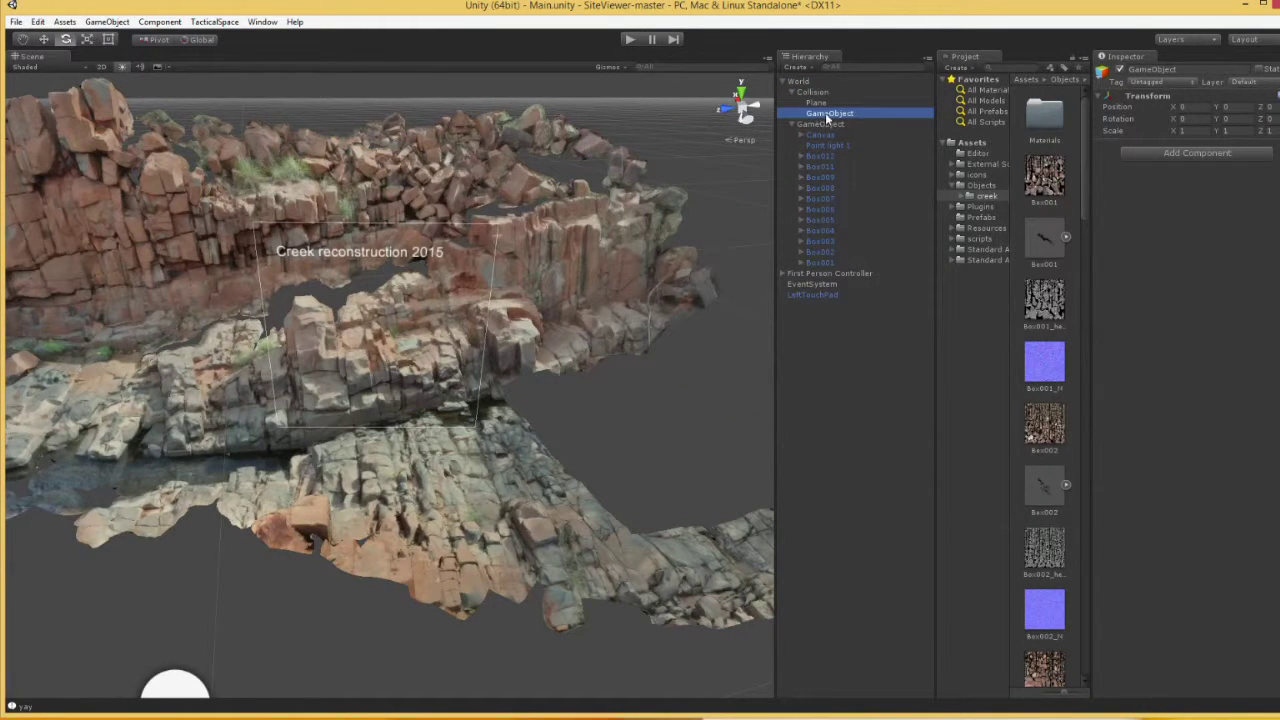
{"action": "left_click_drag", "start_coordinate": [838, 117], "coordinate": [825, 264]}
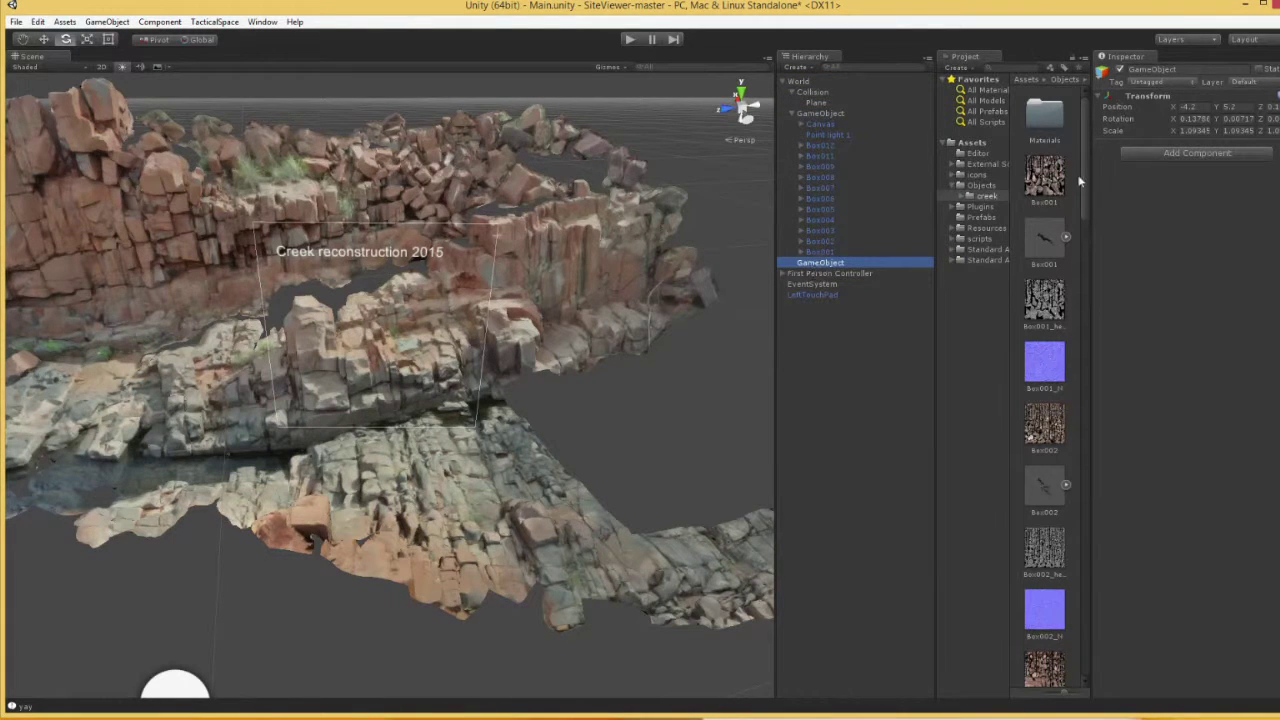
{"action": "left_click", "coordinate": [1083, 207]}
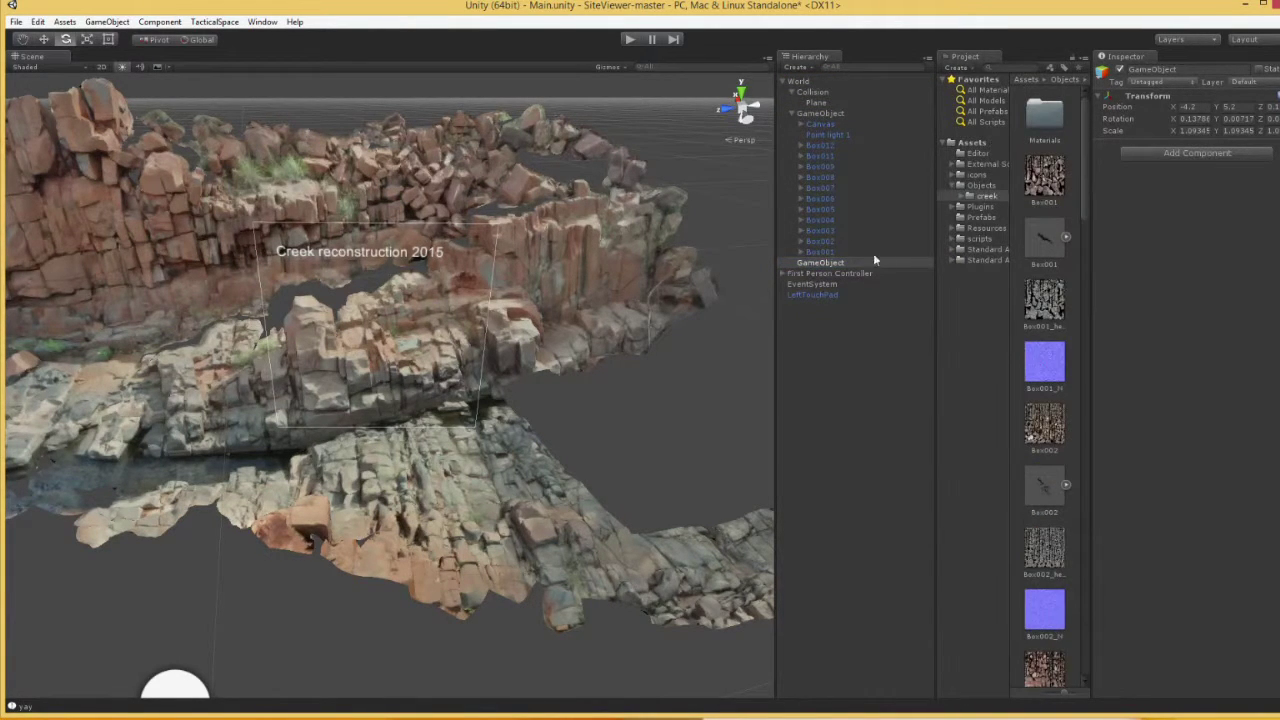
{"action": "left_click_drag", "start_coordinate": [1084, 209], "coordinate": [1058, 567]}
{"action": "scroll", "coordinate": [1058, 567], "scroll_direction": "up", "scroll_amount": 2}
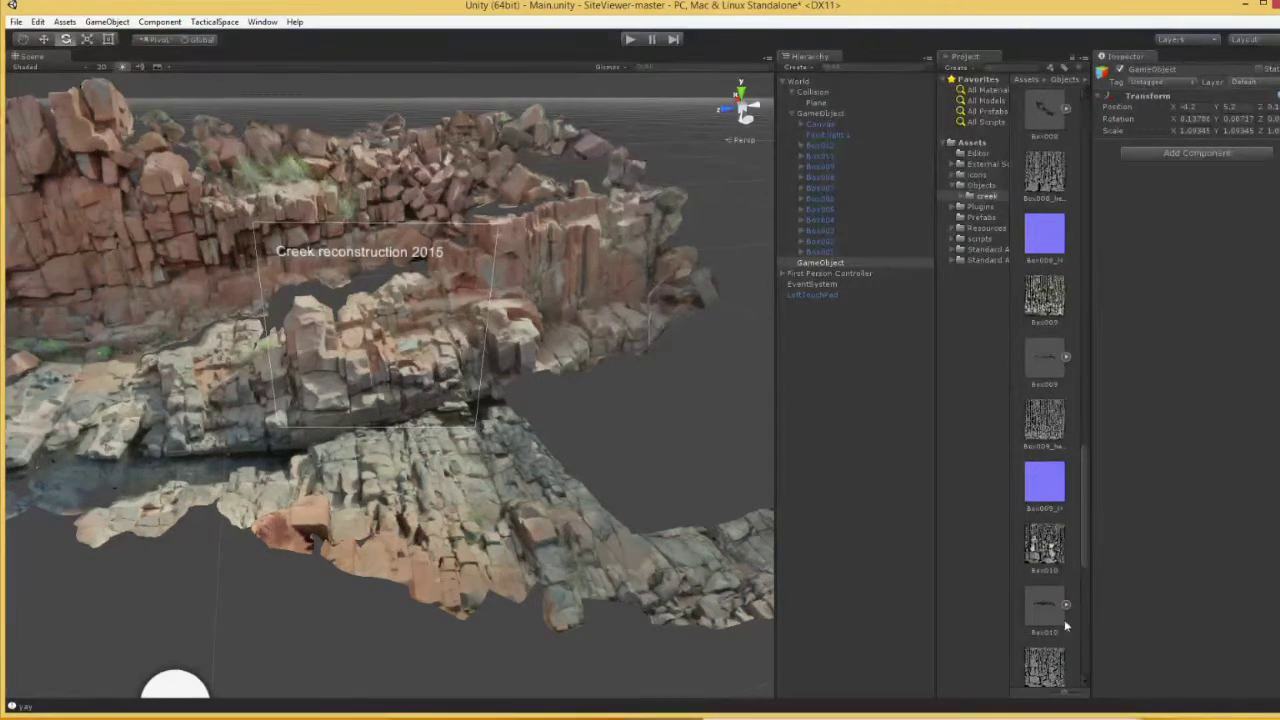
{"action": "left_click_drag", "start_coordinate": [836, 265], "coordinate": [836, 266]}
{"action": "left_click", "coordinate": [214, 21]}
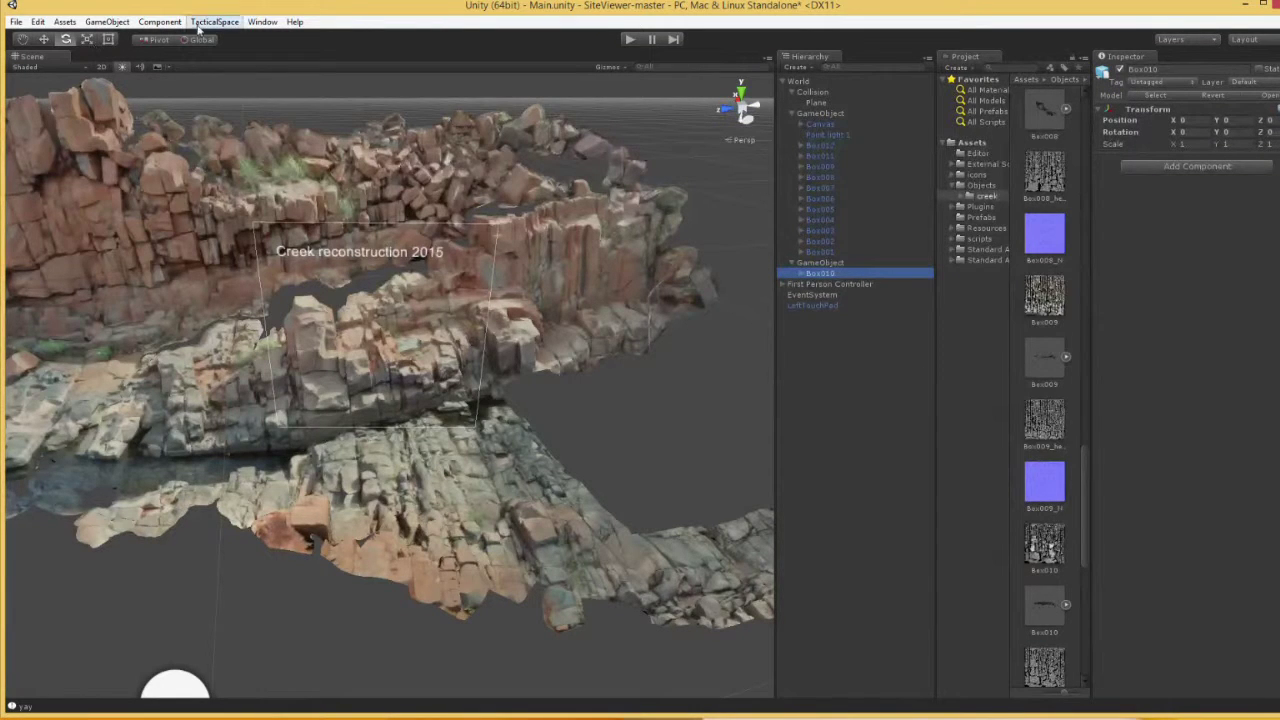
Set GameObject as importScript's Object Root, move Box012 under it, and run Set Materials.
{"action": "mouse_move", "coordinate": [229, 38]}
{"action": "left_click", "coordinate": [340, 37]}
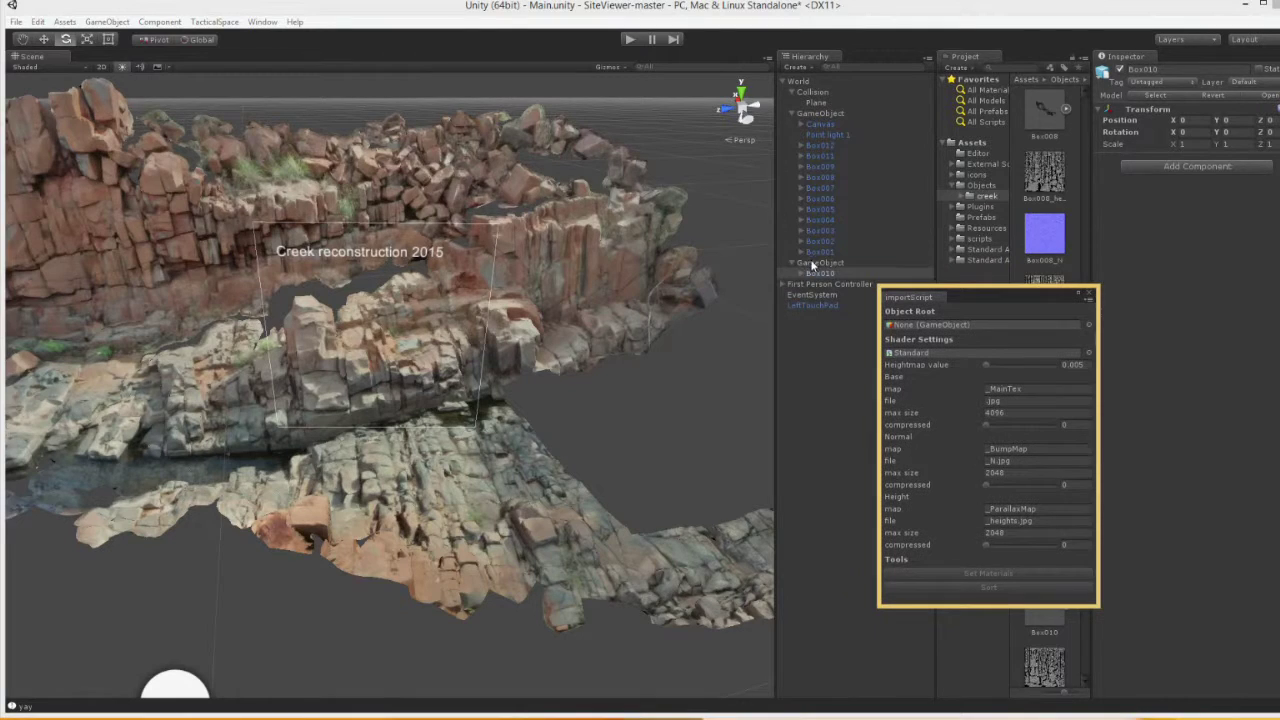
{"action": "left_click_drag", "start_coordinate": [813, 265], "coordinate": [920, 330]}
{"action": "left_click_drag", "start_coordinate": [831, 144], "coordinate": [844, 265]}
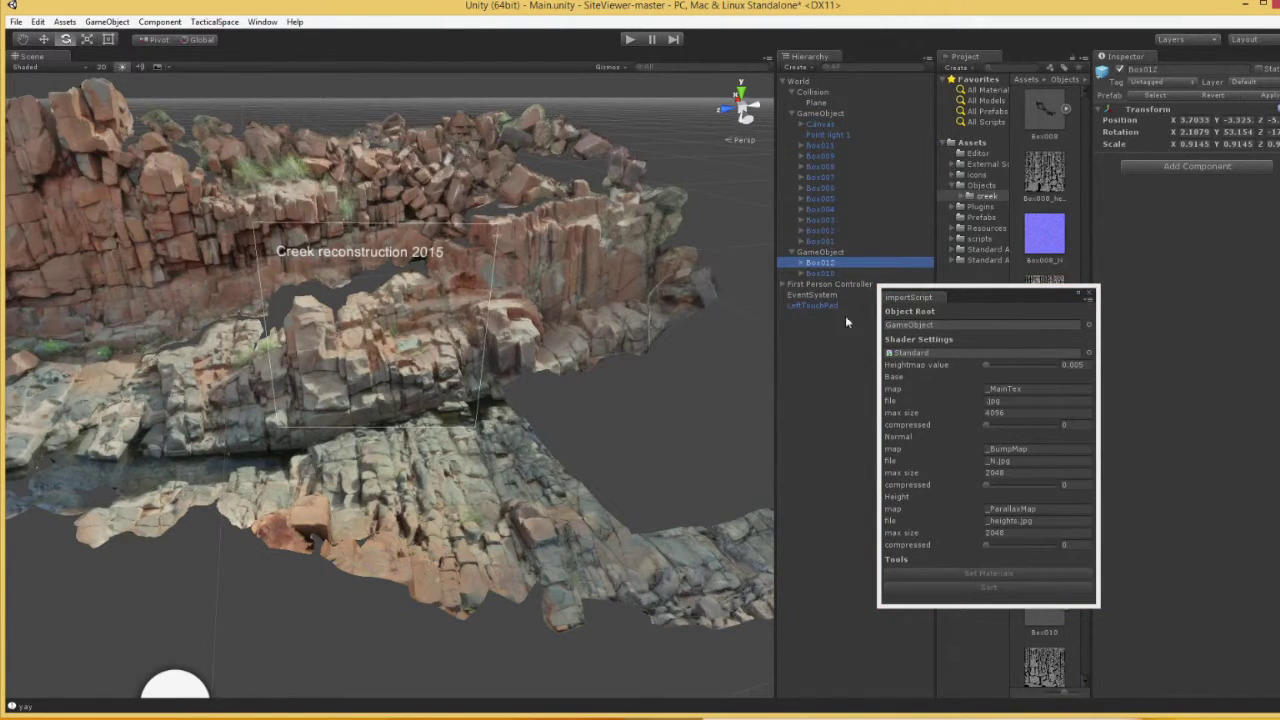
{"action": "left_click", "coordinate": [825, 251]}
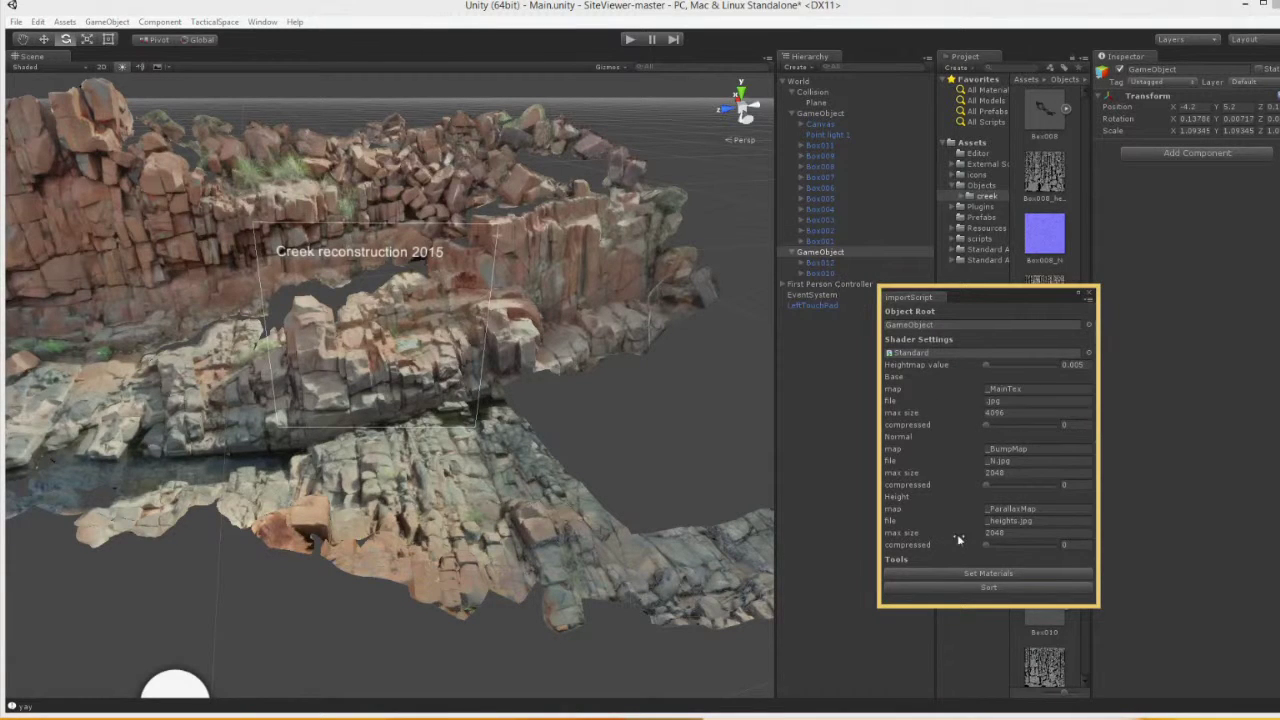
{"action": "left_click", "coordinate": [1022, 574]}
Close the import tool and delete Box012 from the scene.
{"action": "left_click", "coordinate": [1088, 296]}
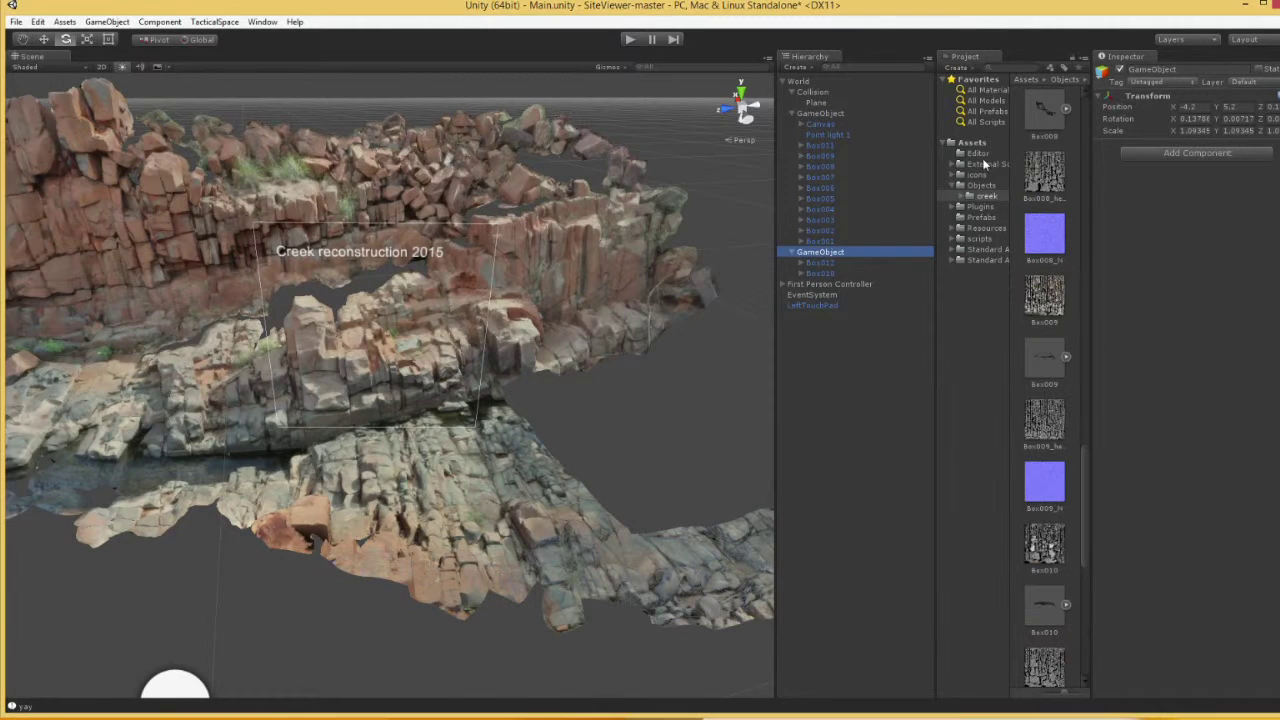
{"action": "left_click", "coordinate": [826, 262]}
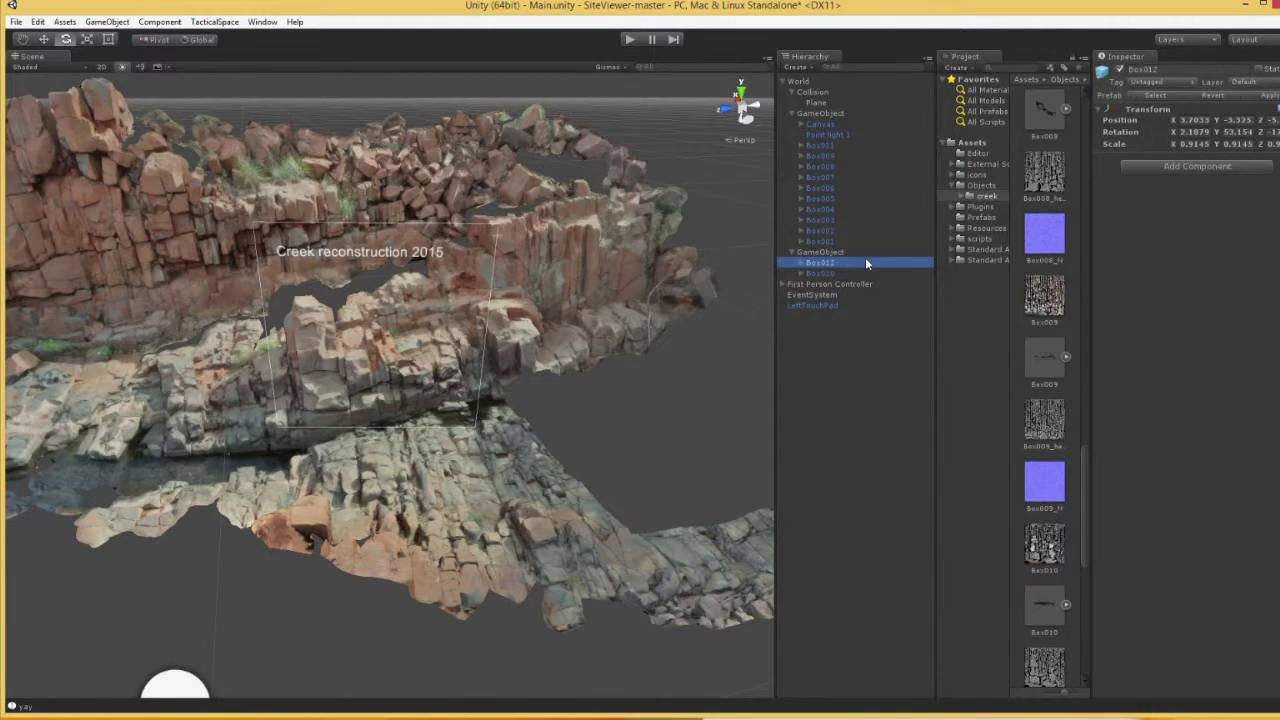
{"action": "key", "text": "Delete"}
Open Assets > Editor and view the importScript source.
{"action": "left_click", "coordinate": [978, 153]}
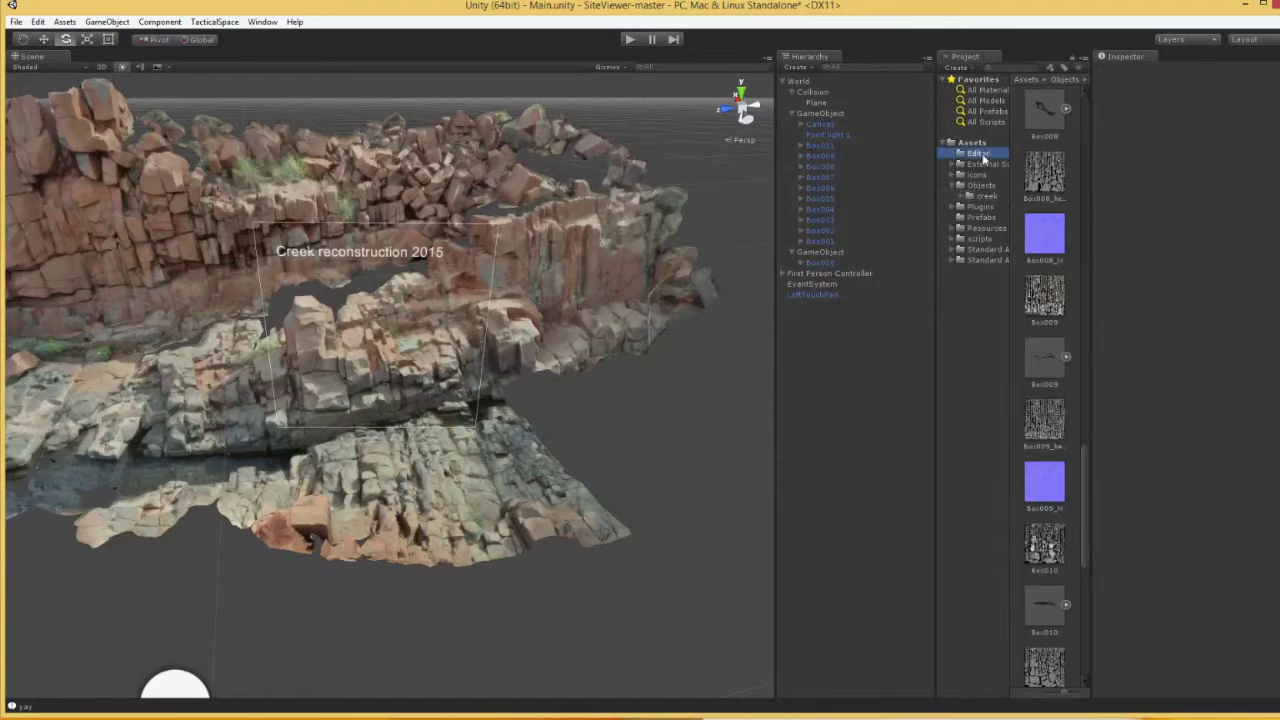
{"action": "left_click", "coordinate": [1052, 180]}
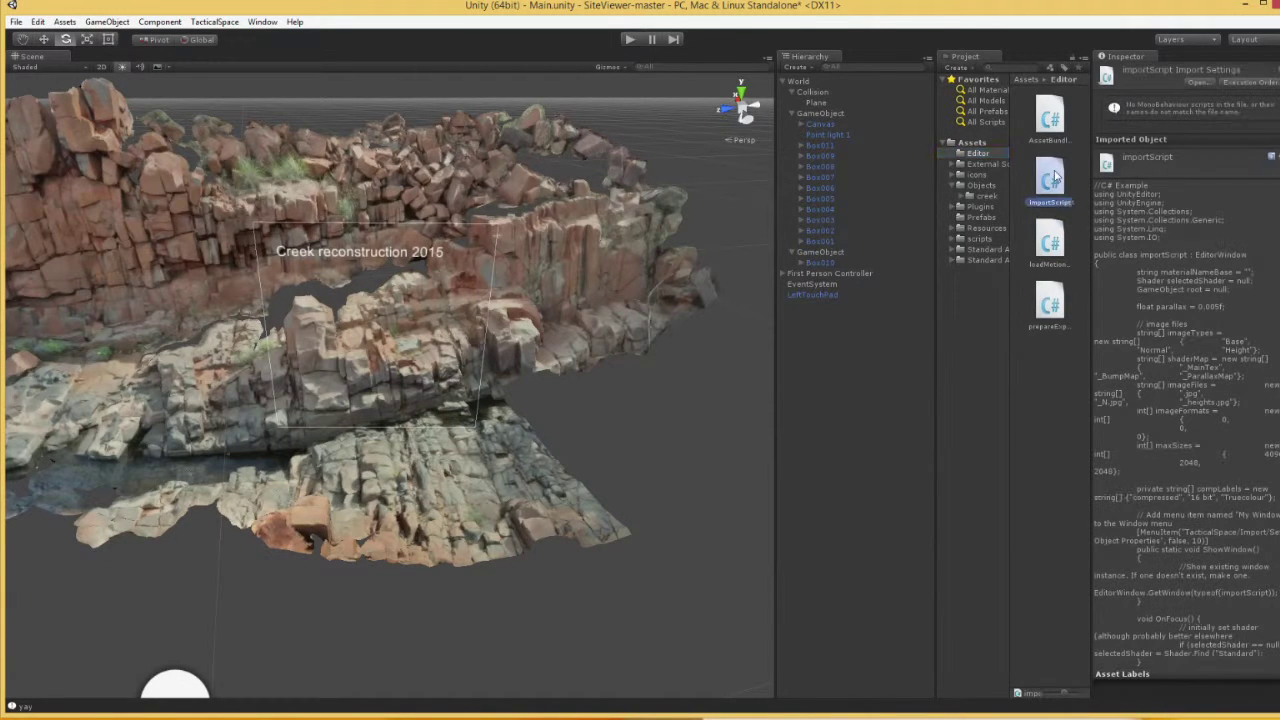
{"action": "left_click_drag", "start_coordinate": [1052, 180], "coordinate": [952, 238]}
{"action": "left_click", "coordinate": [220, 25]}
Open Set Object Properties, make GameObject the Object Root, Set Materials, then select Box010.
{"action": "mouse_move", "coordinate": [222, 37]}
{"action": "left_click", "coordinate": [335, 35]}
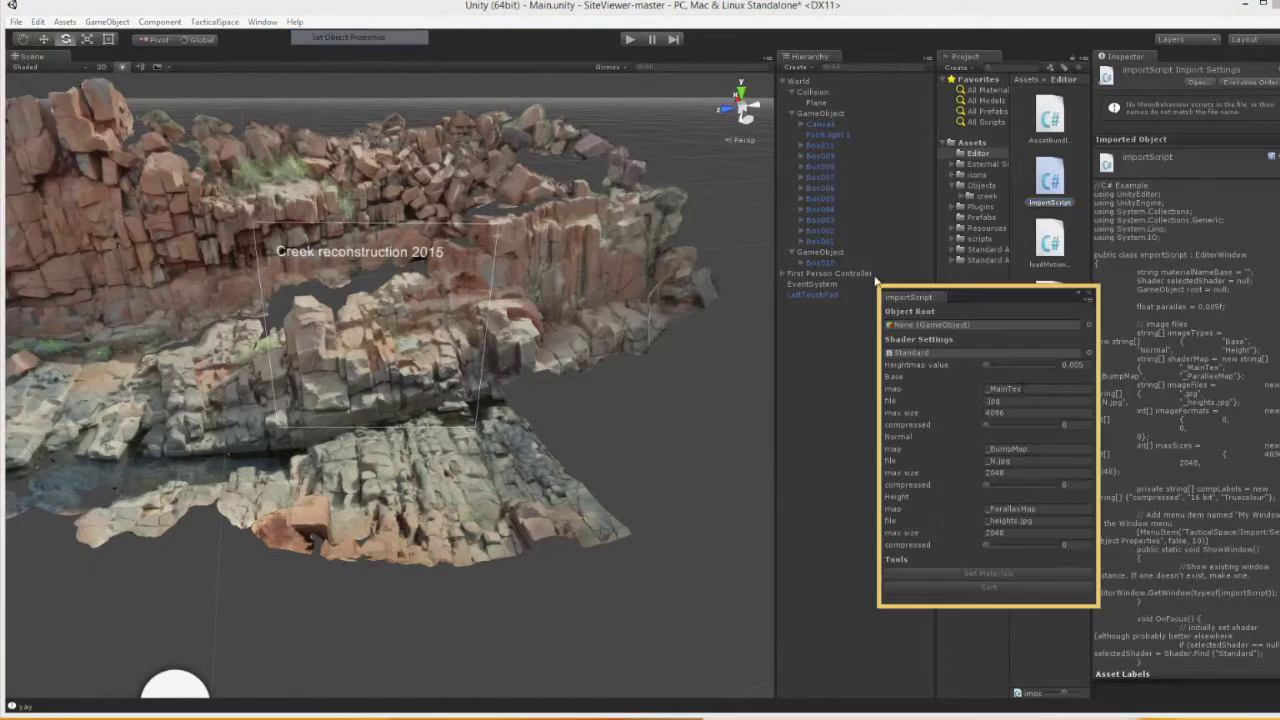
{"action": "left_click_drag", "start_coordinate": [975, 298], "coordinate": [1068, 341]}
{"action": "left_click_drag", "start_coordinate": [816, 254], "coordinate": [1010, 370]}
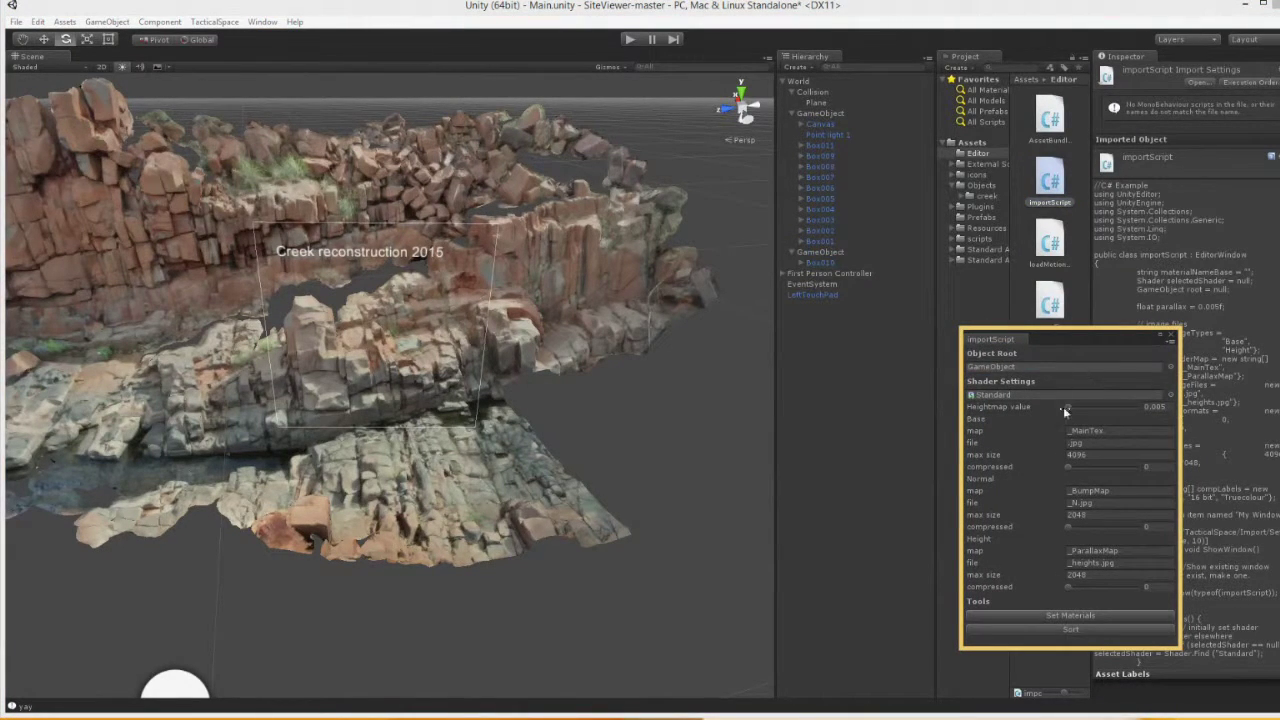
{"action": "left_click", "coordinate": [1088, 614]}
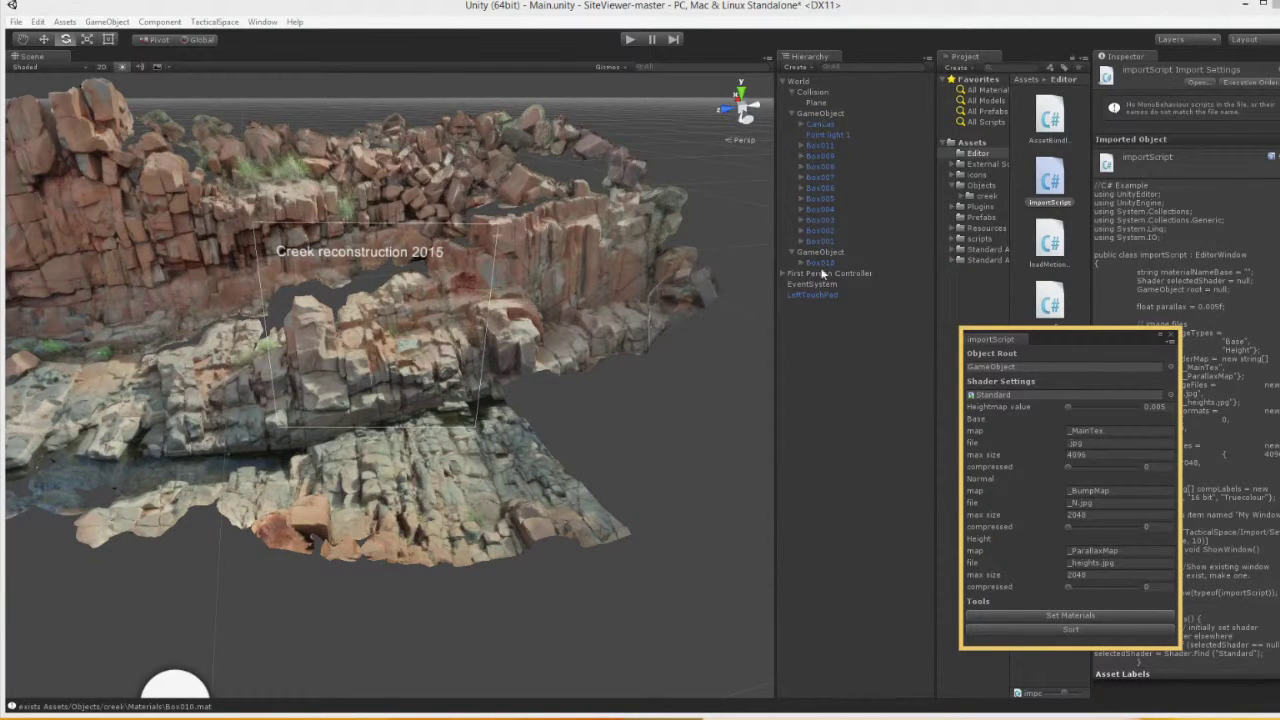
{"action": "left_click", "coordinate": [910, 264]}
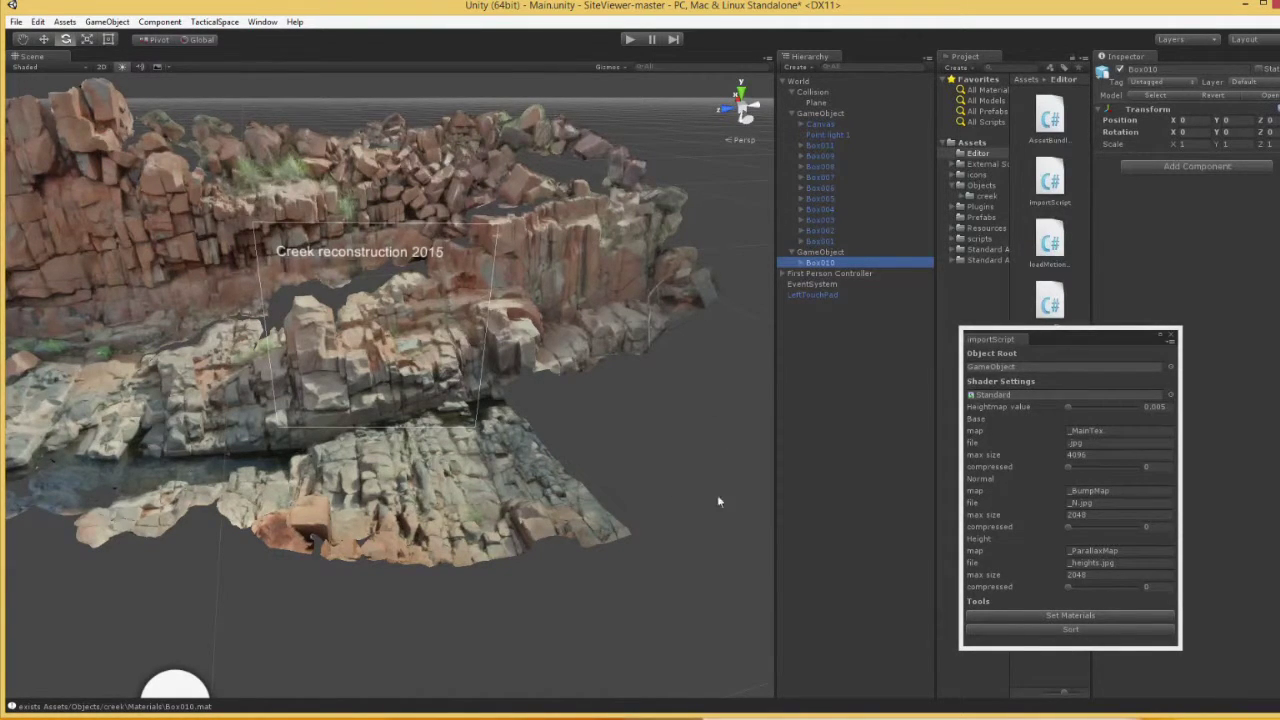
{"action": "left_click_drag", "start_coordinate": [718, 501], "coordinate": [753, 288], "text": "alt"}
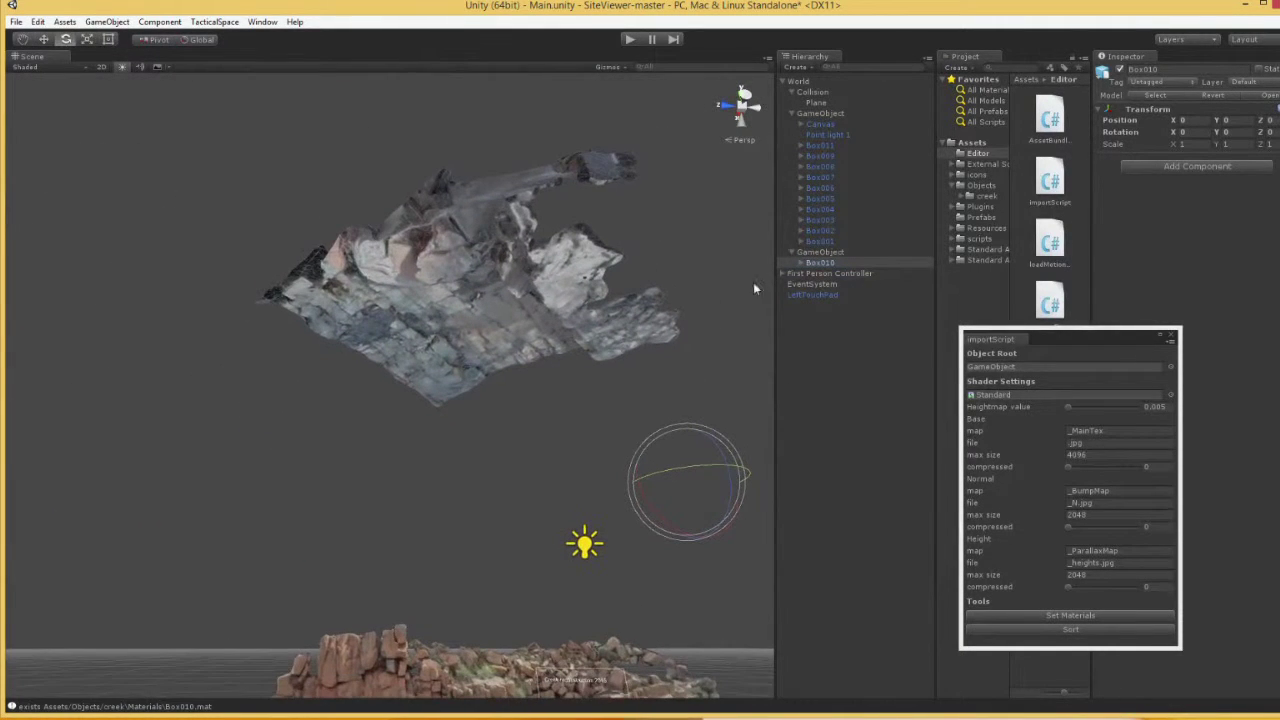
Copy Box008's Transform component and paste its values onto Box010.
{"action": "left_click", "coordinate": [820, 145]}
{"action": "left_click", "coordinate": [828, 155]}
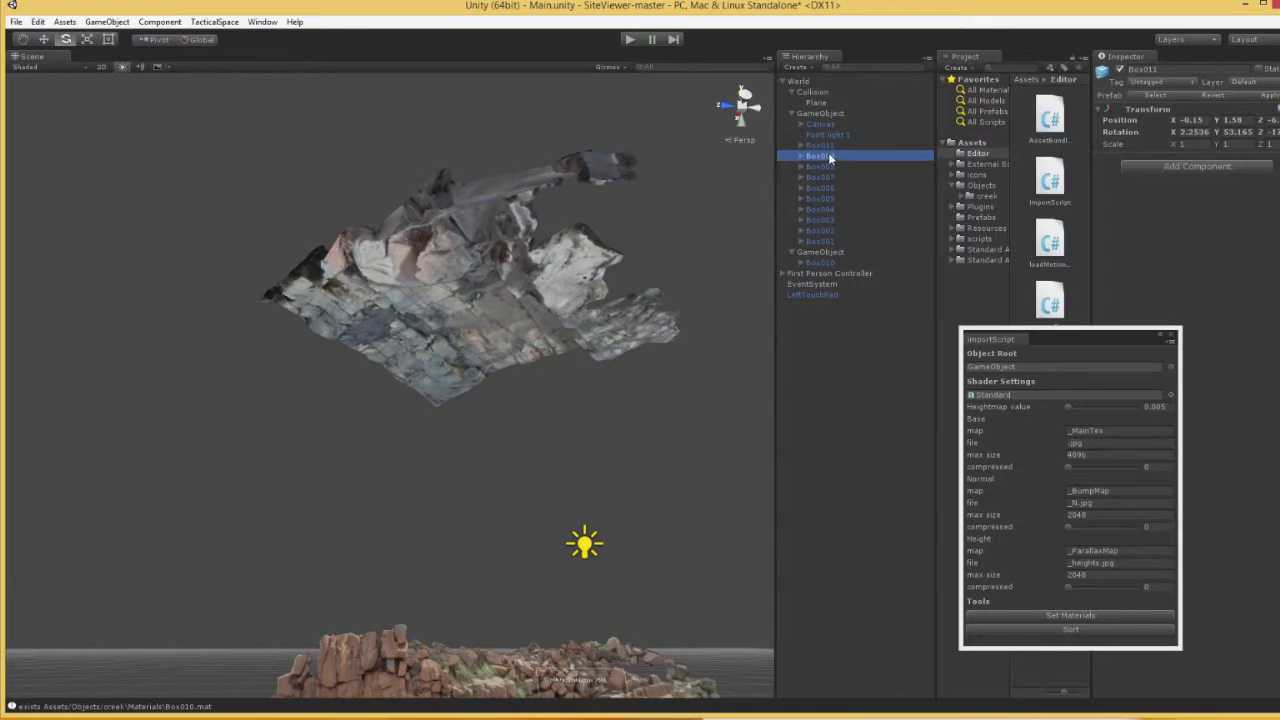
{"action": "left_click", "coordinate": [828, 166]}
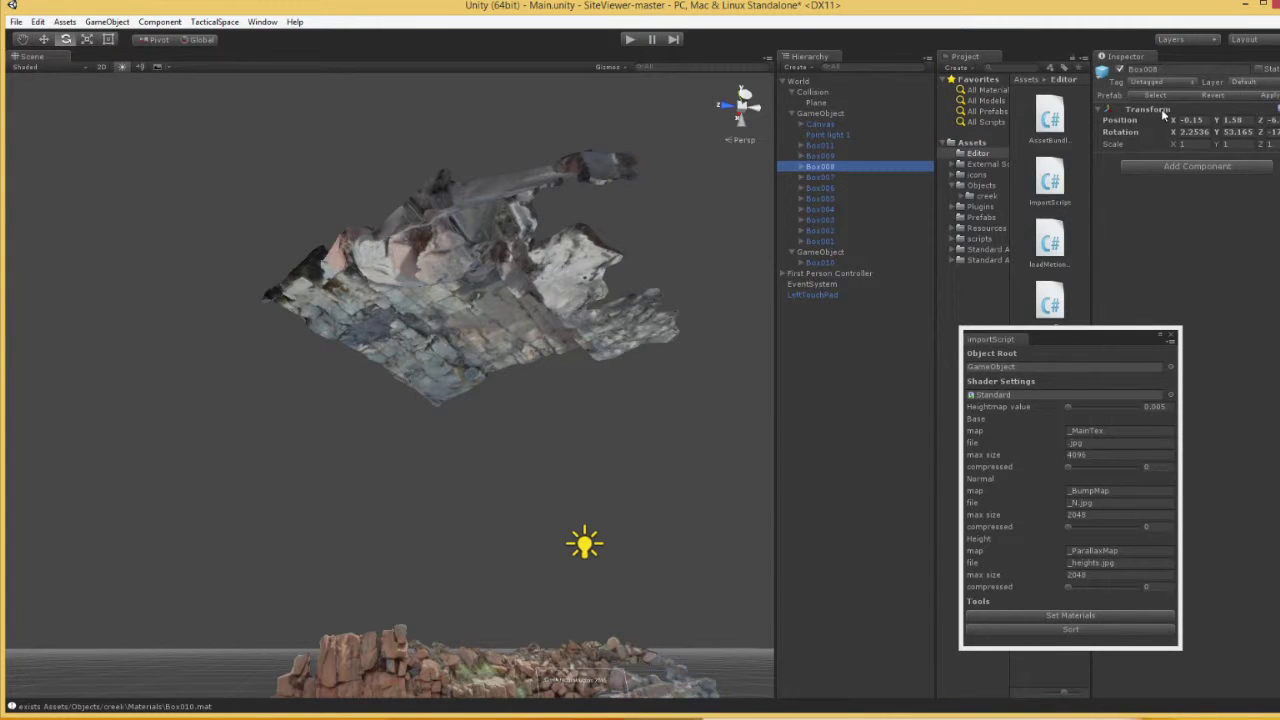
{"action": "left_click", "coordinate": [801, 166]}
{"action": "left_click", "coordinate": [822, 177]}
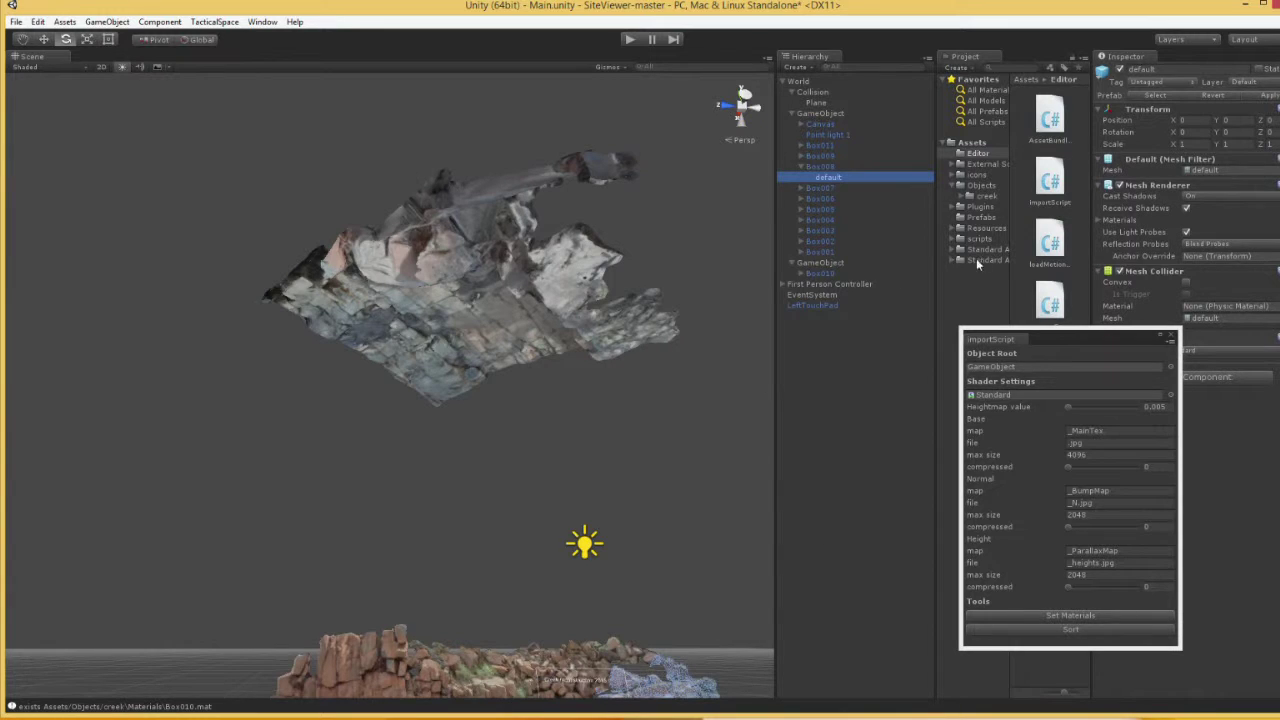
{"action": "left_click", "coordinate": [801, 167]}
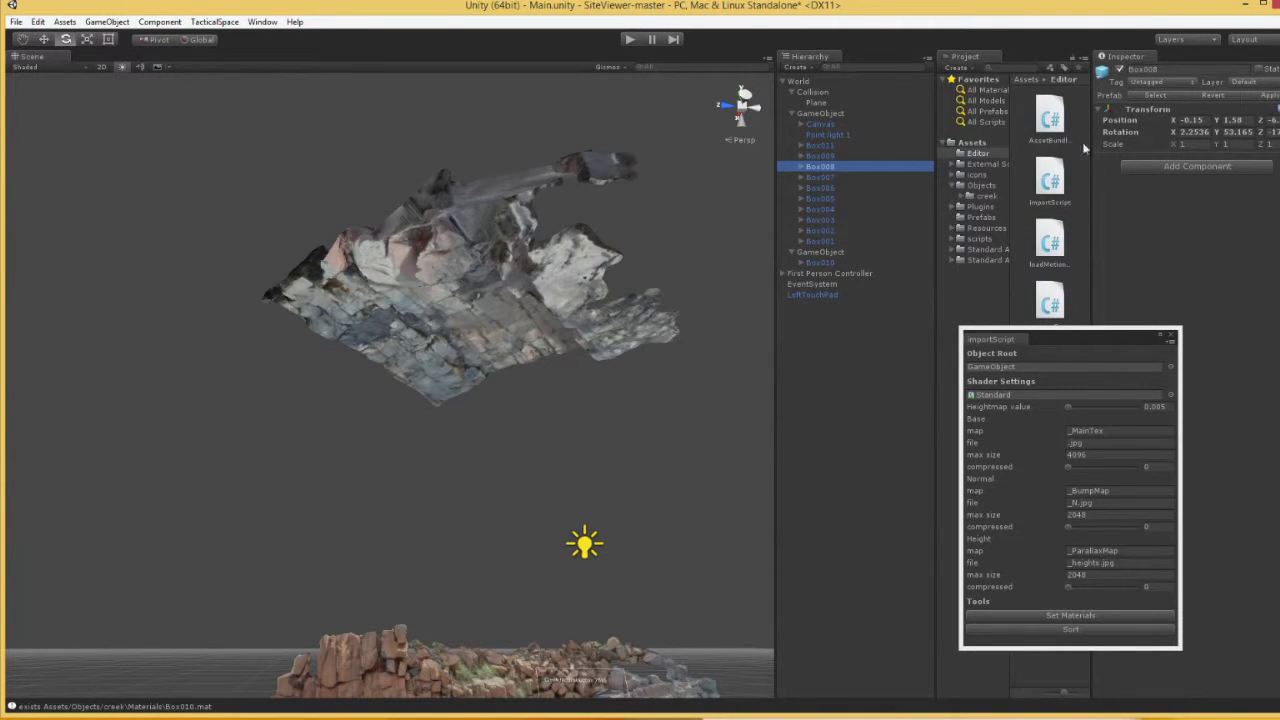
{"action": "right_click", "coordinate": [1145, 117]}
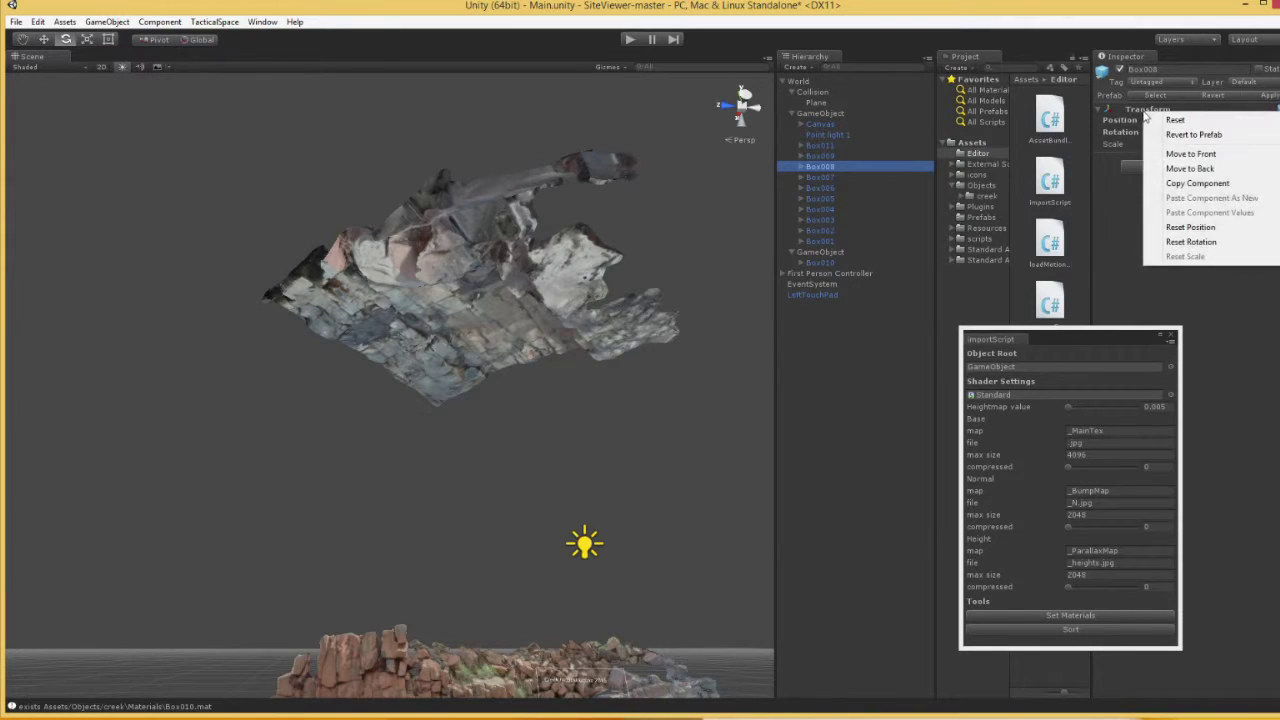
{"action": "left_click", "coordinate": [1200, 186]}
{"action": "left_click", "coordinate": [820, 262]}
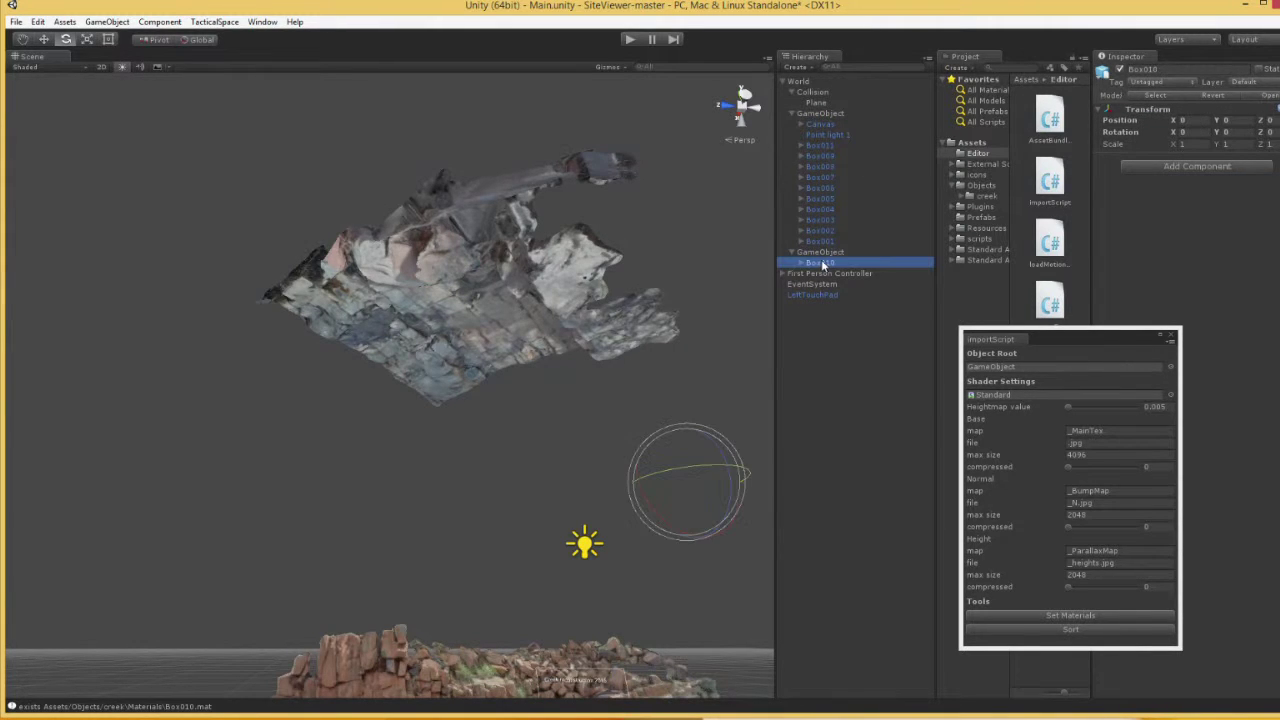
{"action": "right_click", "coordinate": [1157, 113]}
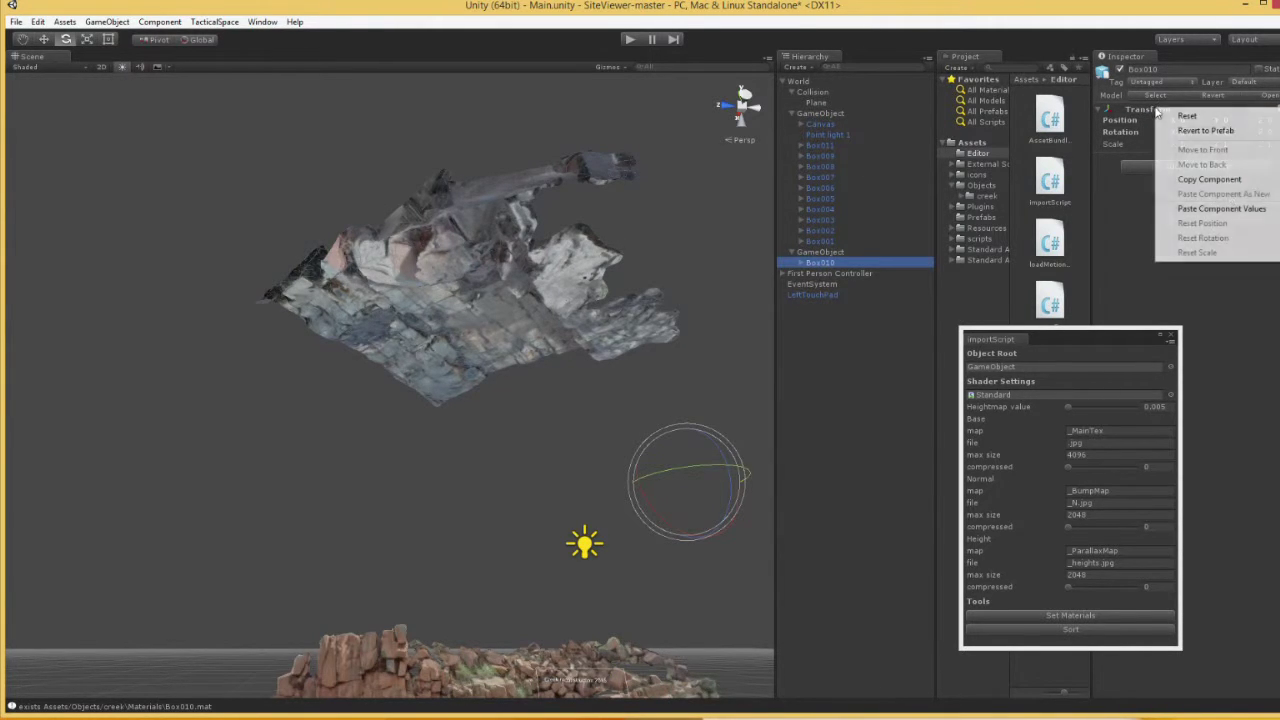
{"action": "left_click", "coordinate": [1228, 208]}
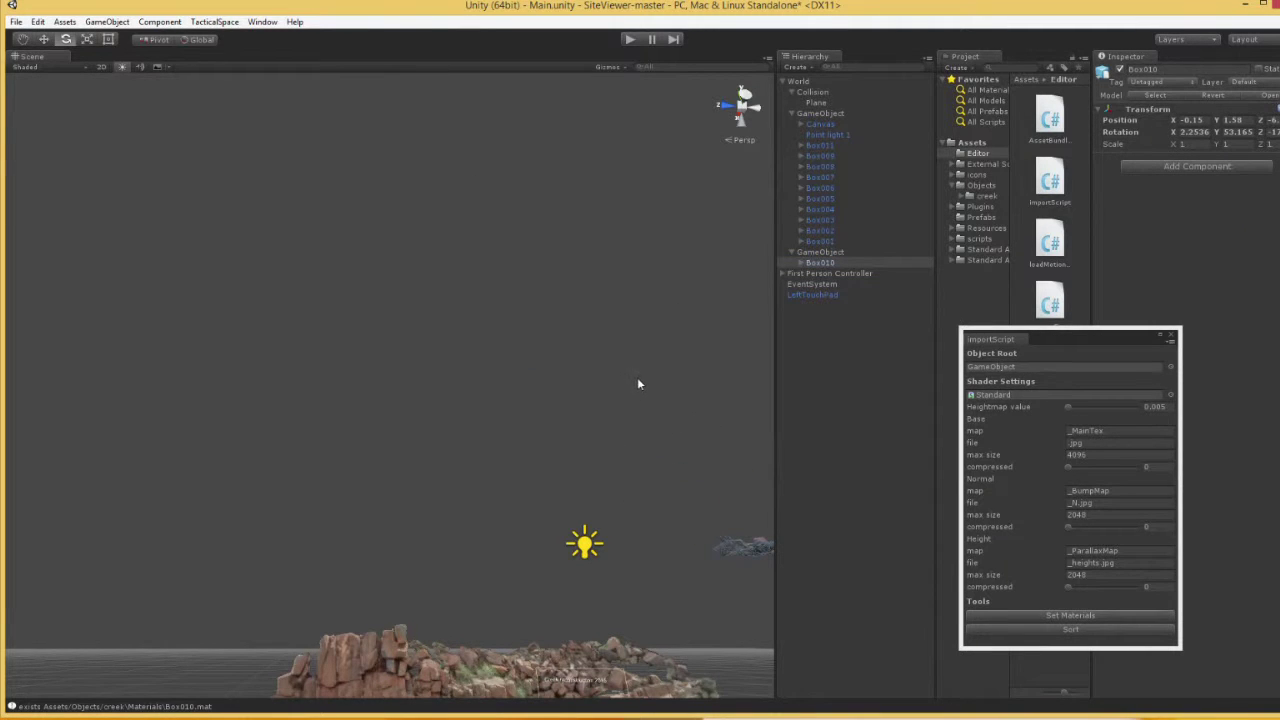
{"action": "right_click_drag", "start_coordinate": [640, 383], "coordinate": [660, 480]}
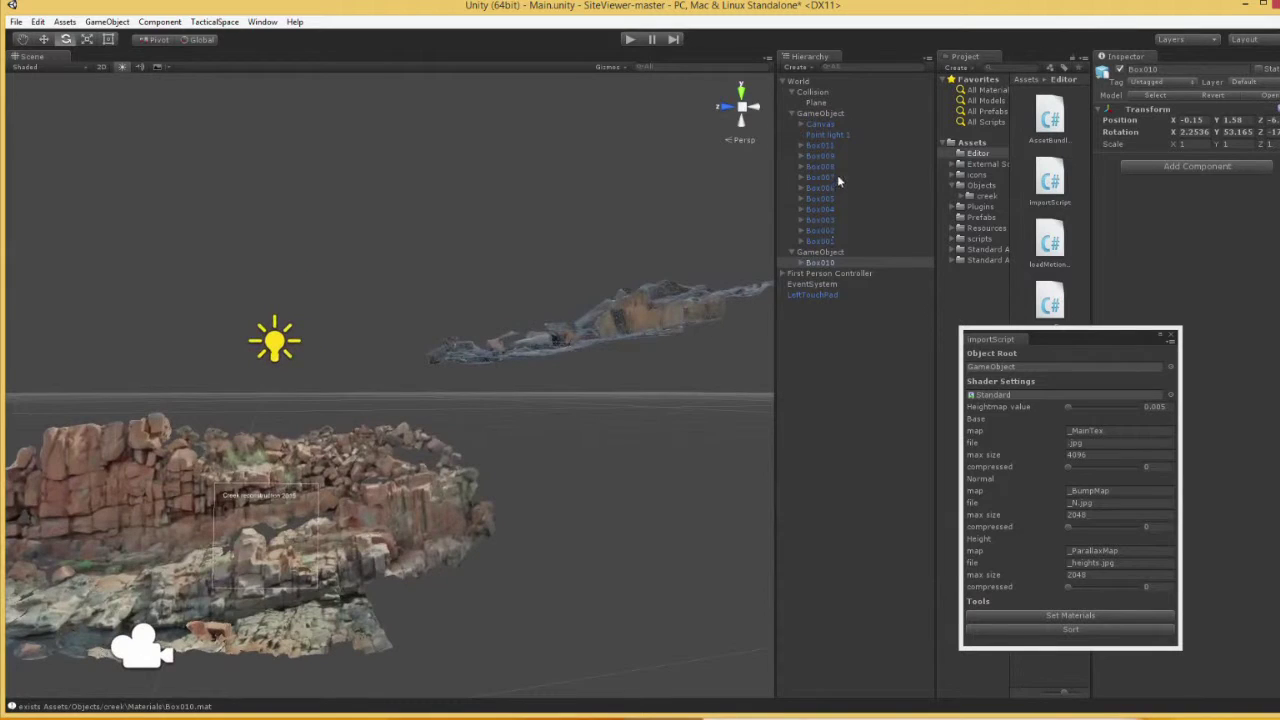
Switch the gizmo to local space and re-paste Box008's transform onto Box010, checking its placement.
{"action": "left_click", "coordinate": [822, 252]}
{"action": "left_click", "coordinate": [822, 262]}
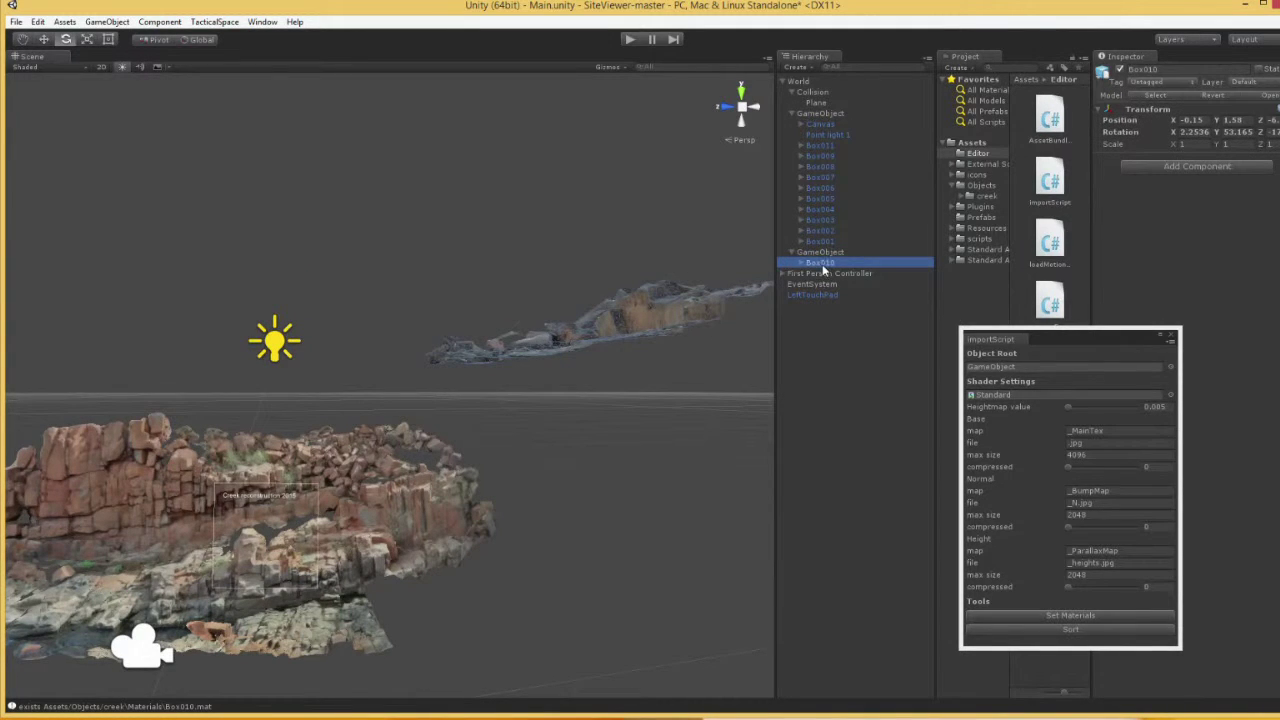
{"action": "left_click", "coordinate": [193, 40]}
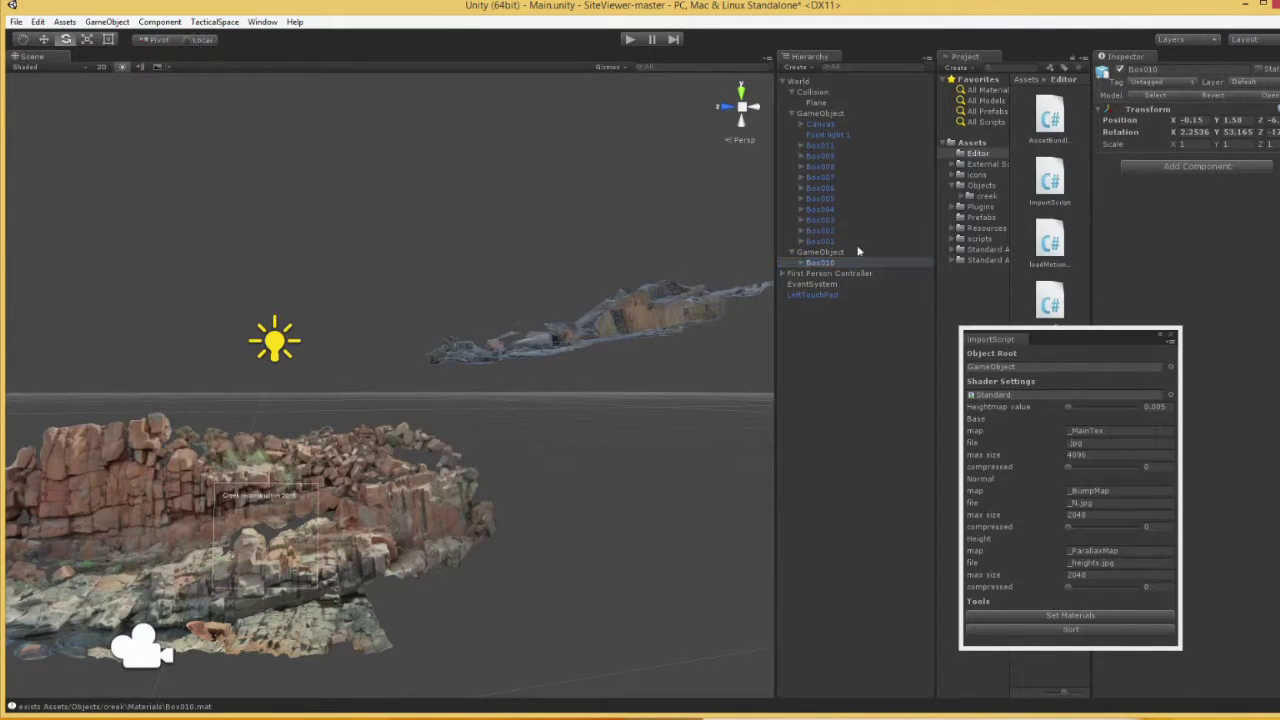
{"action": "left_click", "coordinate": [818, 166]}
{"action": "right_click", "coordinate": [1175, 115]}
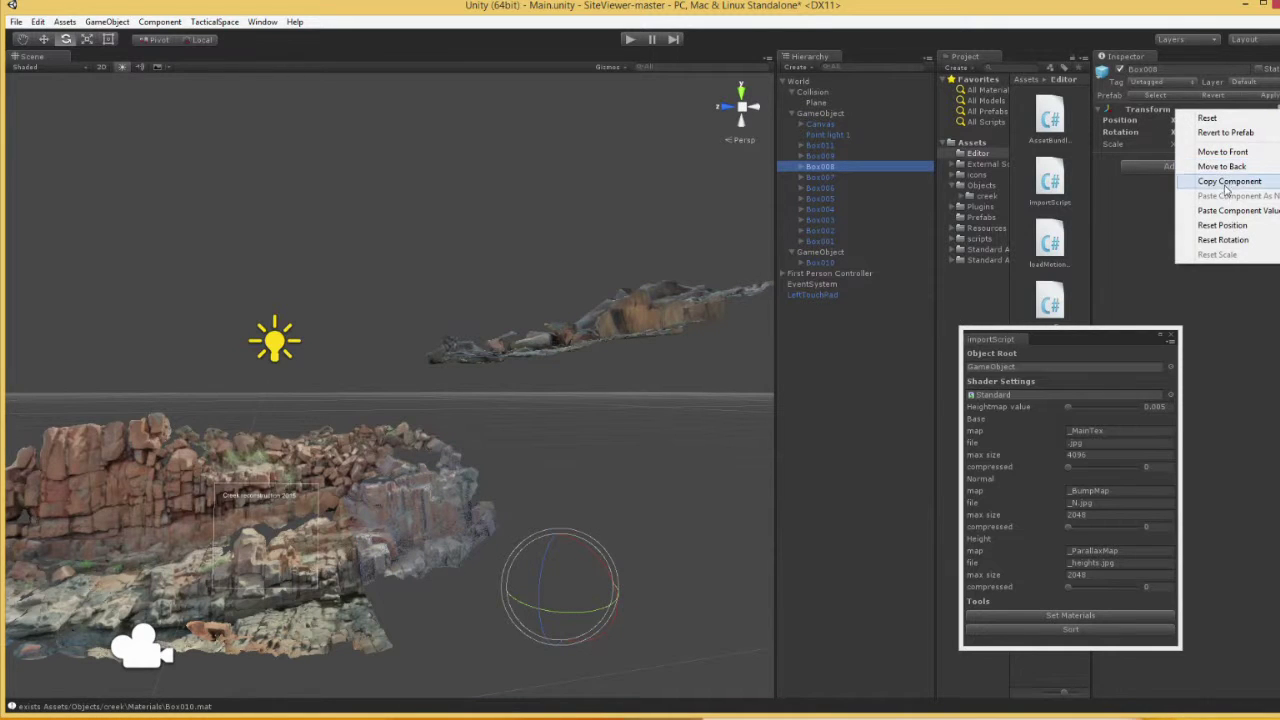
{"action": "left_click", "coordinate": [1228, 181]}
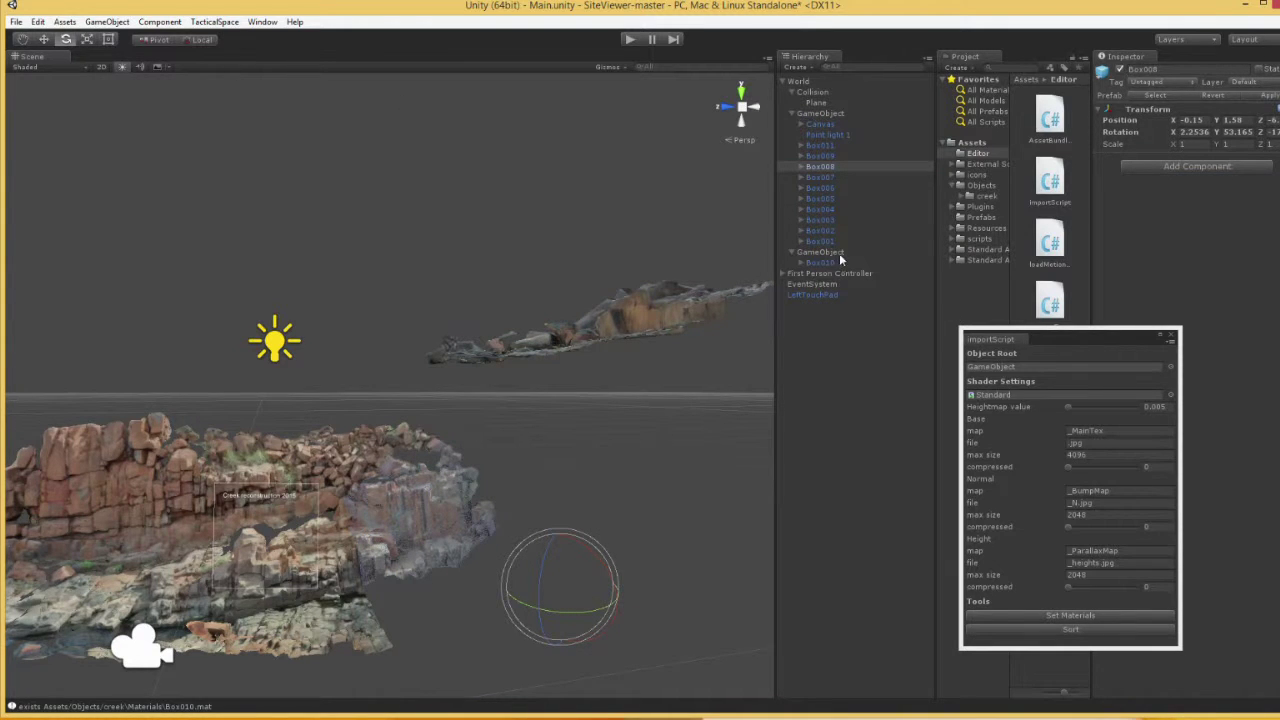
{"action": "left_click", "coordinate": [840, 261]}
{"action": "right_click", "coordinate": [1191, 116]}
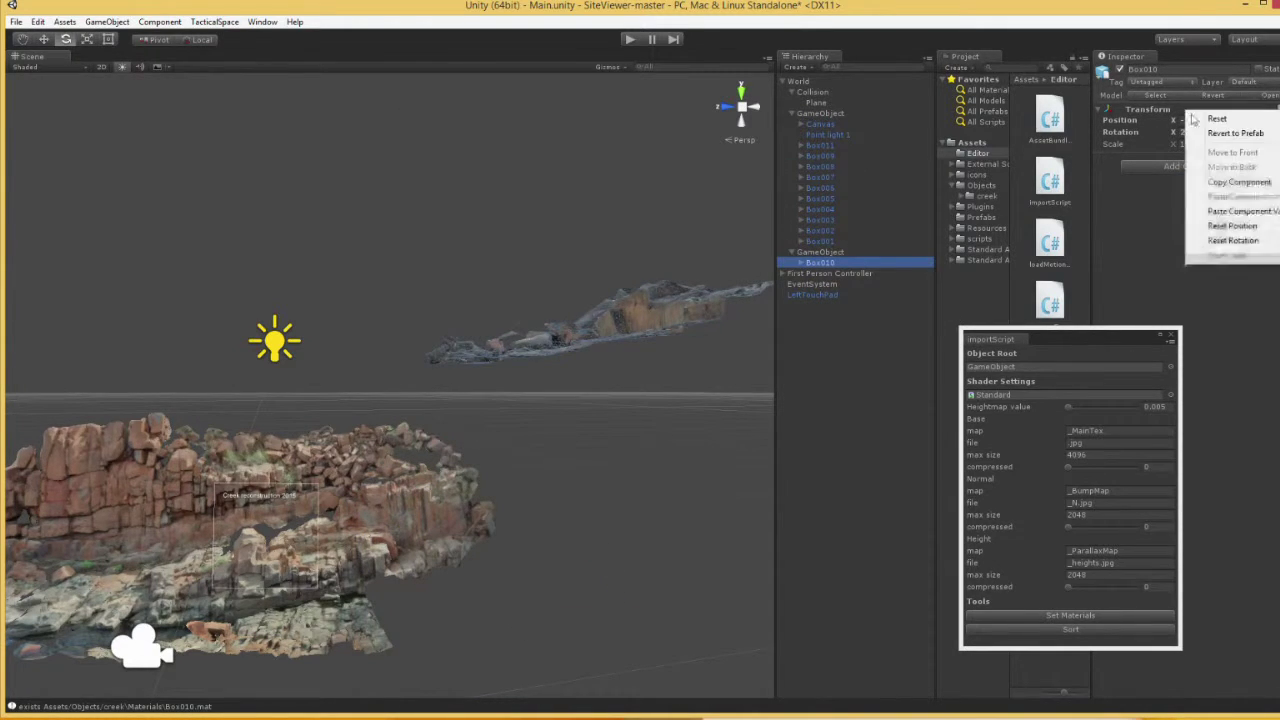
{"action": "left_click", "coordinate": [1240, 211]}
{"action": "left_click_drag", "start_coordinate": [615, 455], "coordinate": [670, 430], "text": "alt"}
Move Box010 under the main GameObject and delete the now-empty second GameObject.
{"action": "left_click_drag", "start_coordinate": [823, 264], "coordinate": [840, 121]}
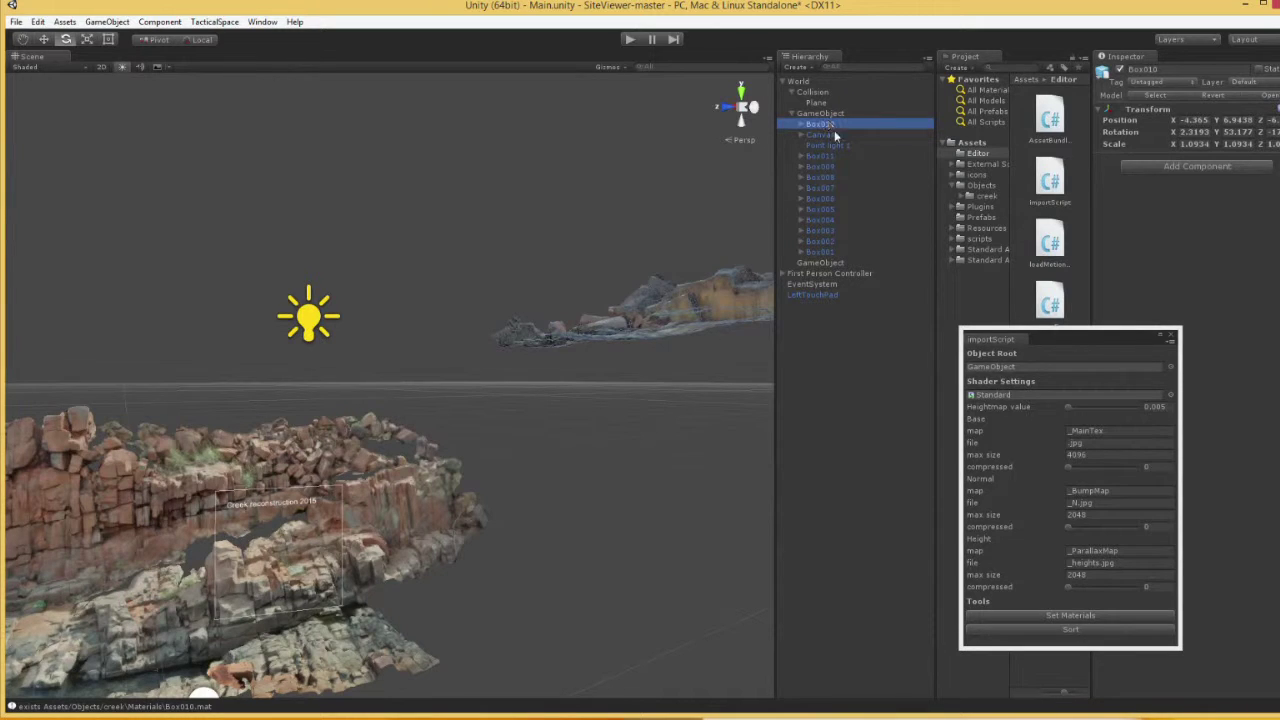
{"action": "left_click", "coordinate": [820, 263]}
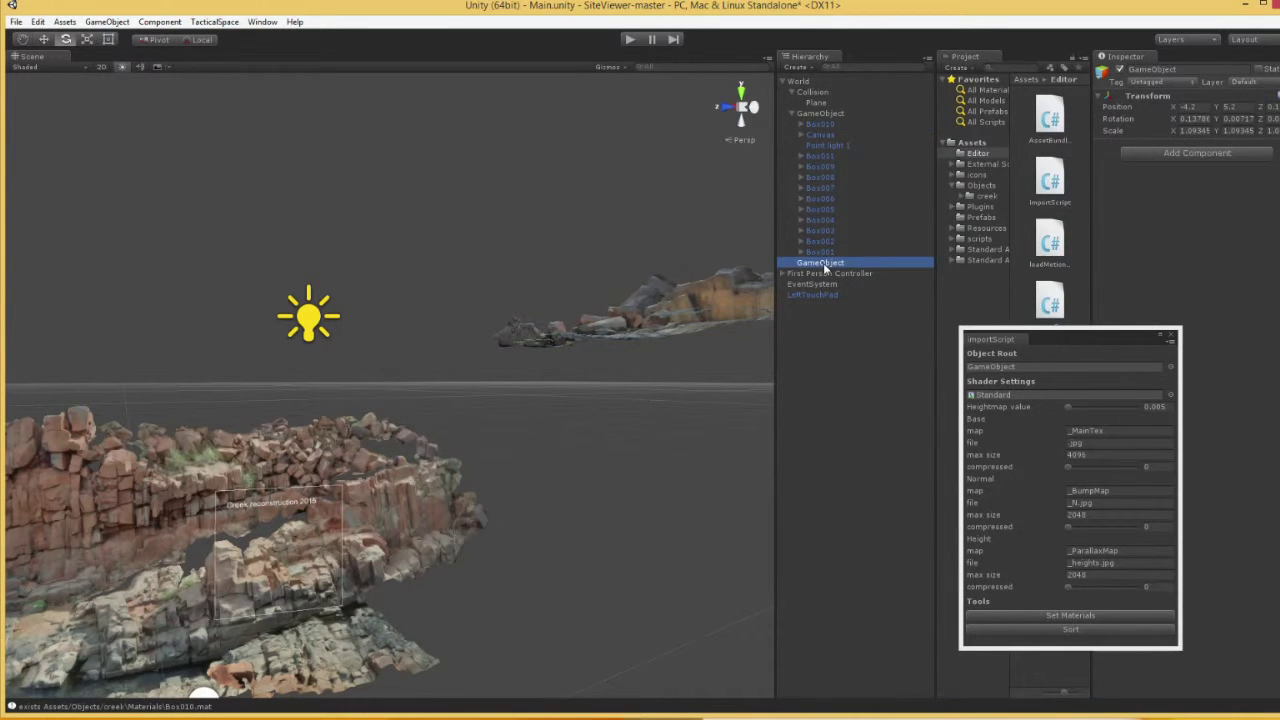
{"action": "key", "text": "Delete"}
Copy Box004's Transform values onto Box010 so it fills the creek wall's gap.
{"action": "left_click", "coordinate": [820, 219]}
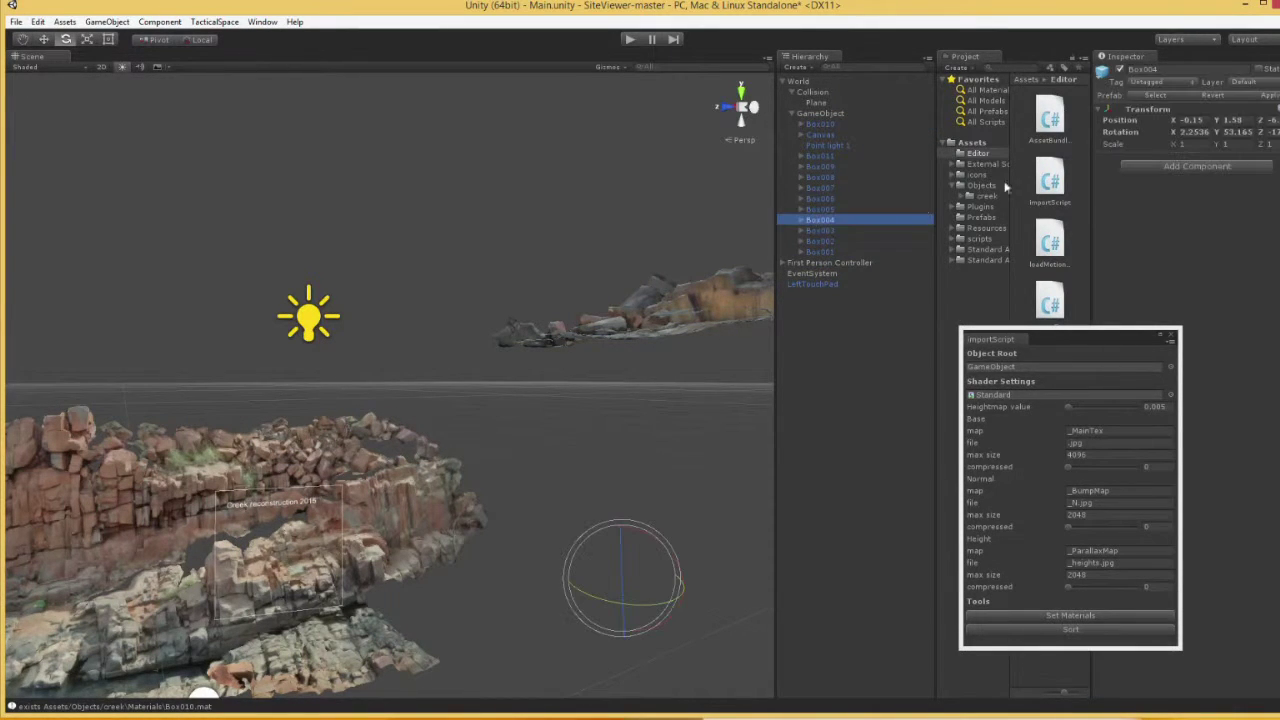
{"action": "right_click", "coordinate": [1136, 109]}
{"action": "left_click", "coordinate": [1189, 180]}
{"action": "left_click", "coordinate": [820, 124]}
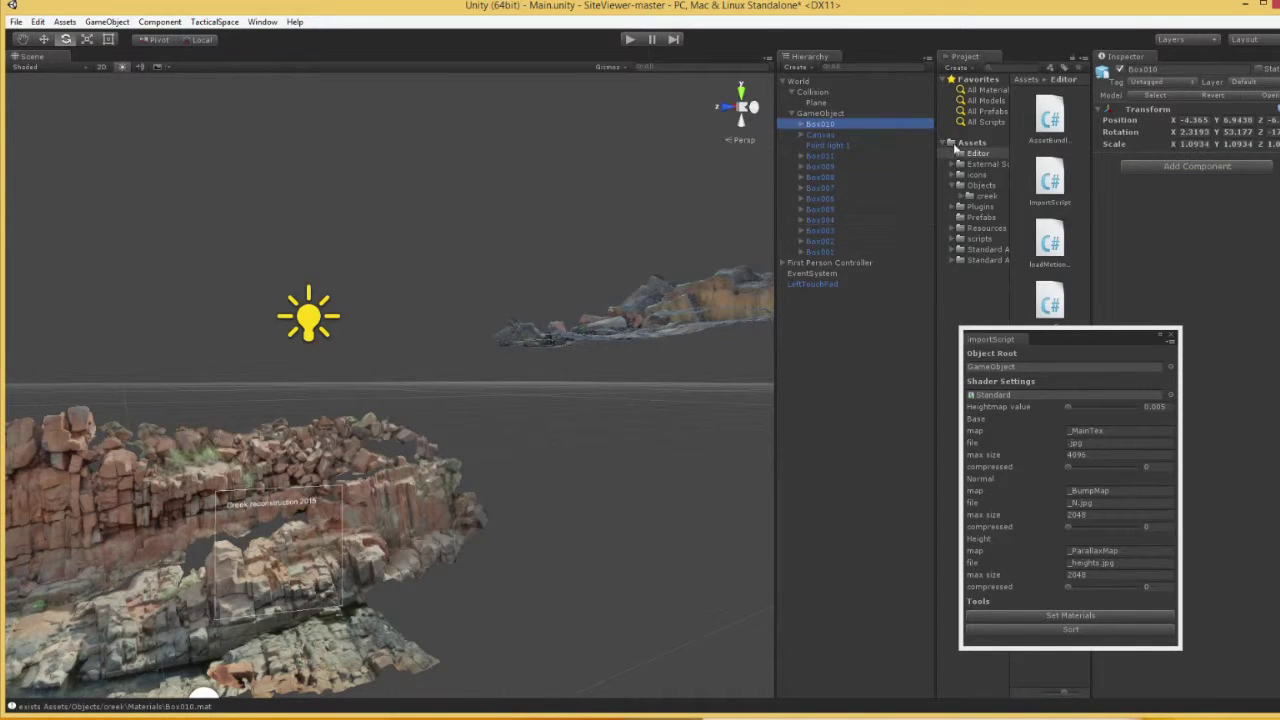
{"action": "right_click", "coordinate": [1181, 117]}
{"action": "left_click", "coordinate": [1215, 210]}
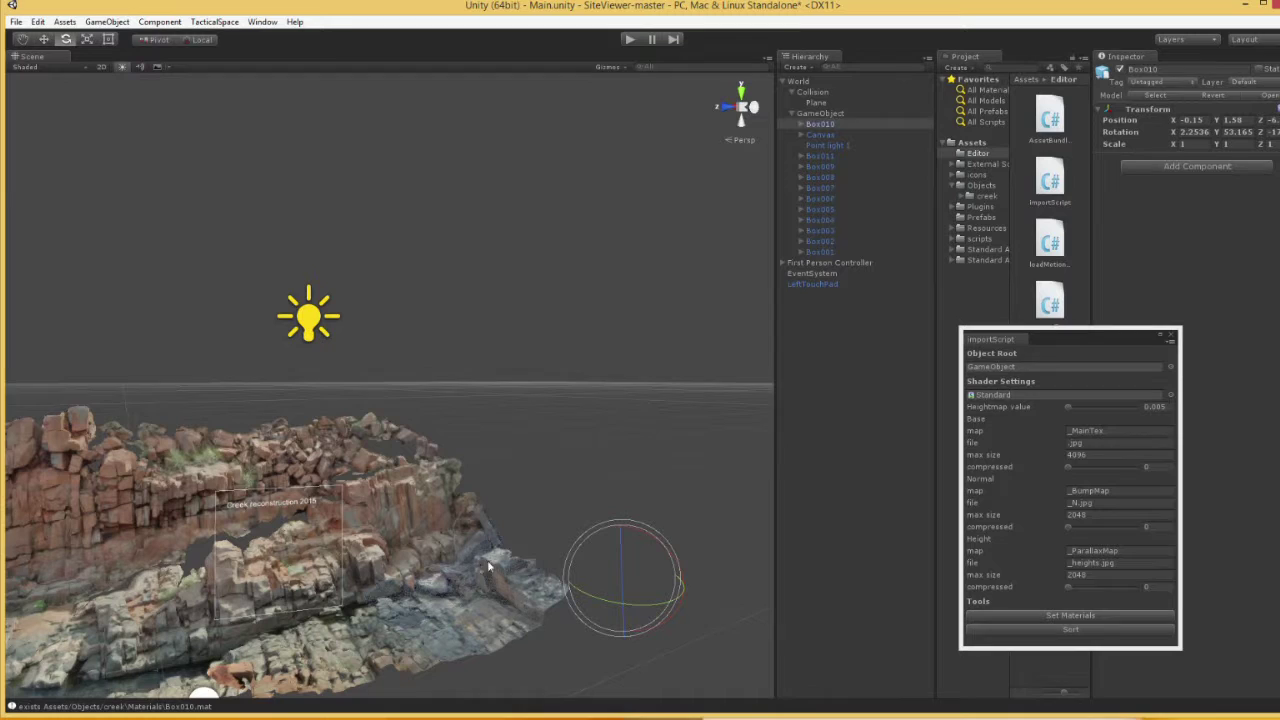
{"action": "left_click_drag", "start_coordinate": [640, 440], "coordinate": [604, 483], "text": "alt"}
{"action": "scroll", "coordinate": [571, 500], "scroll_direction": "up", "scroll_amount": 3}
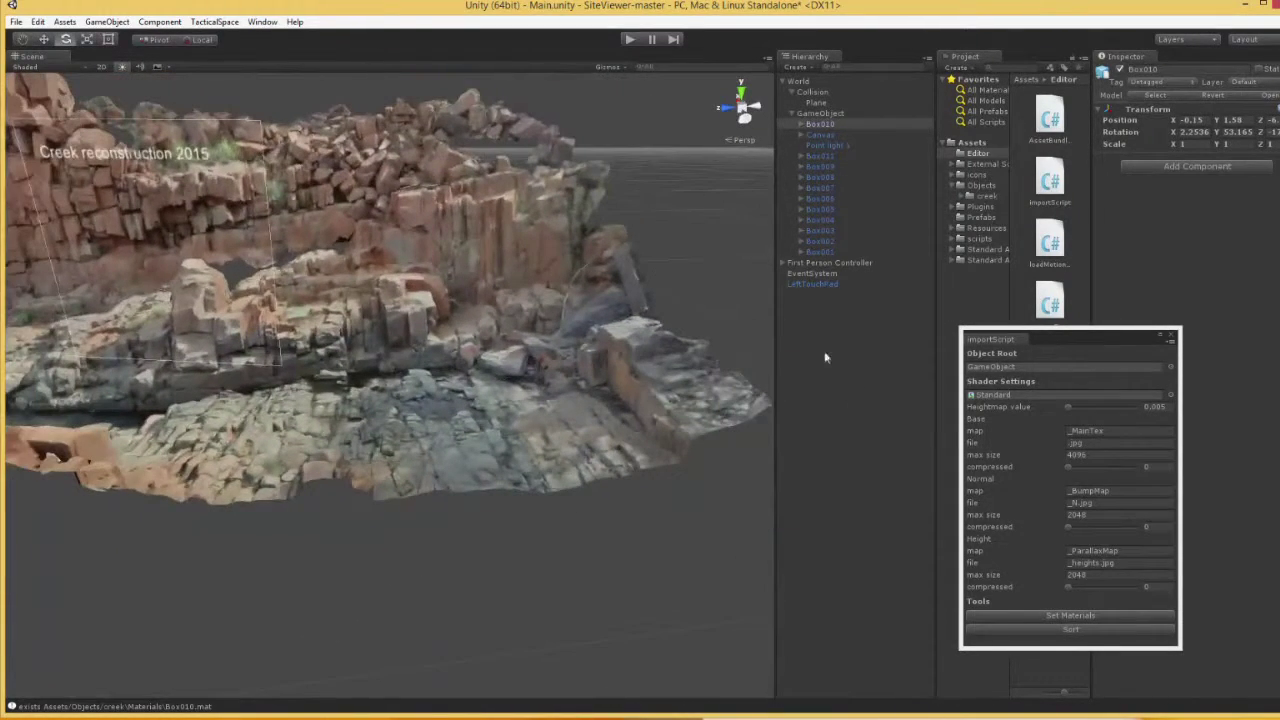
{"action": "left_click_drag", "start_coordinate": [635, 260], "coordinate": [689, 176], "text": "alt"}
{"action": "left_click", "coordinate": [660, 477]}
{"action": "left_click_drag", "start_coordinate": [660, 477], "coordinate": [742, 552], "text": "alt"}
{"action": "scroll", "coordinate": [575, 510], "scroll_direction": "up", "scroll_amount": 5}
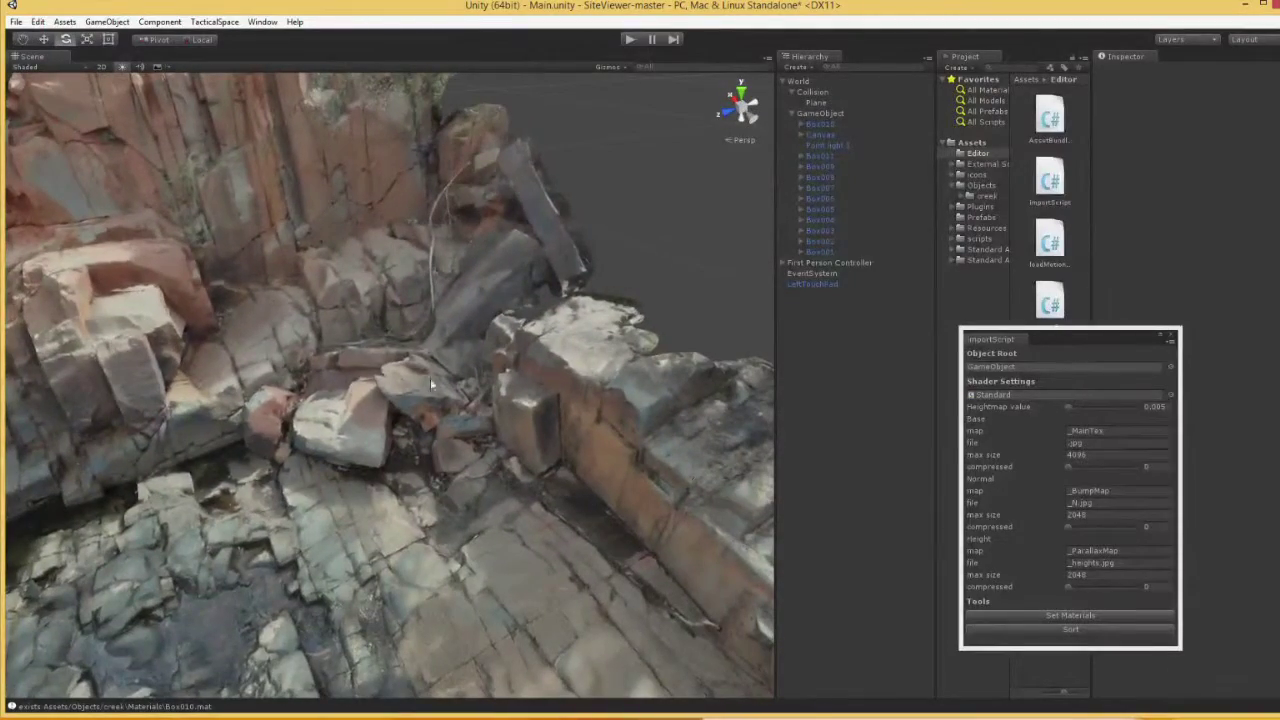
{"action": "right_click_drag", "start_coordinate": [577, 527], "coordinate": [490, 440]}
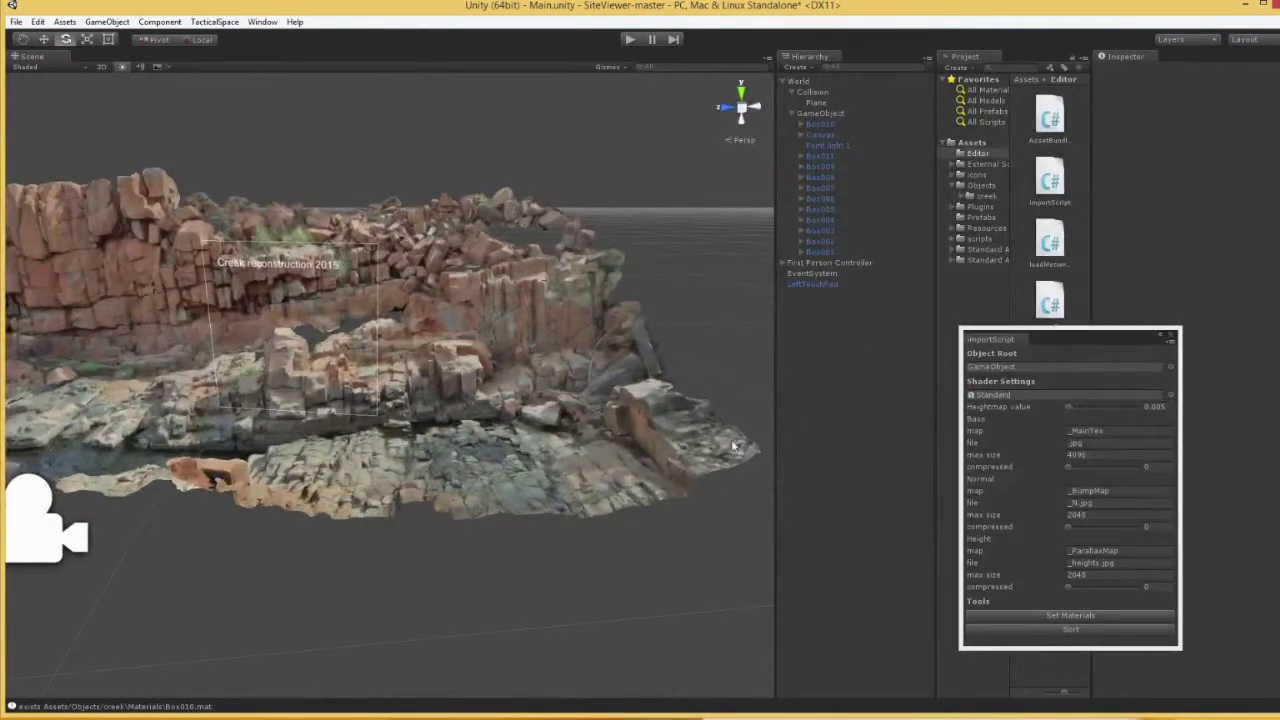
{"action": "right_click_drag", "start_coordinate": [735, 446], "coordinate": [590, 487]}
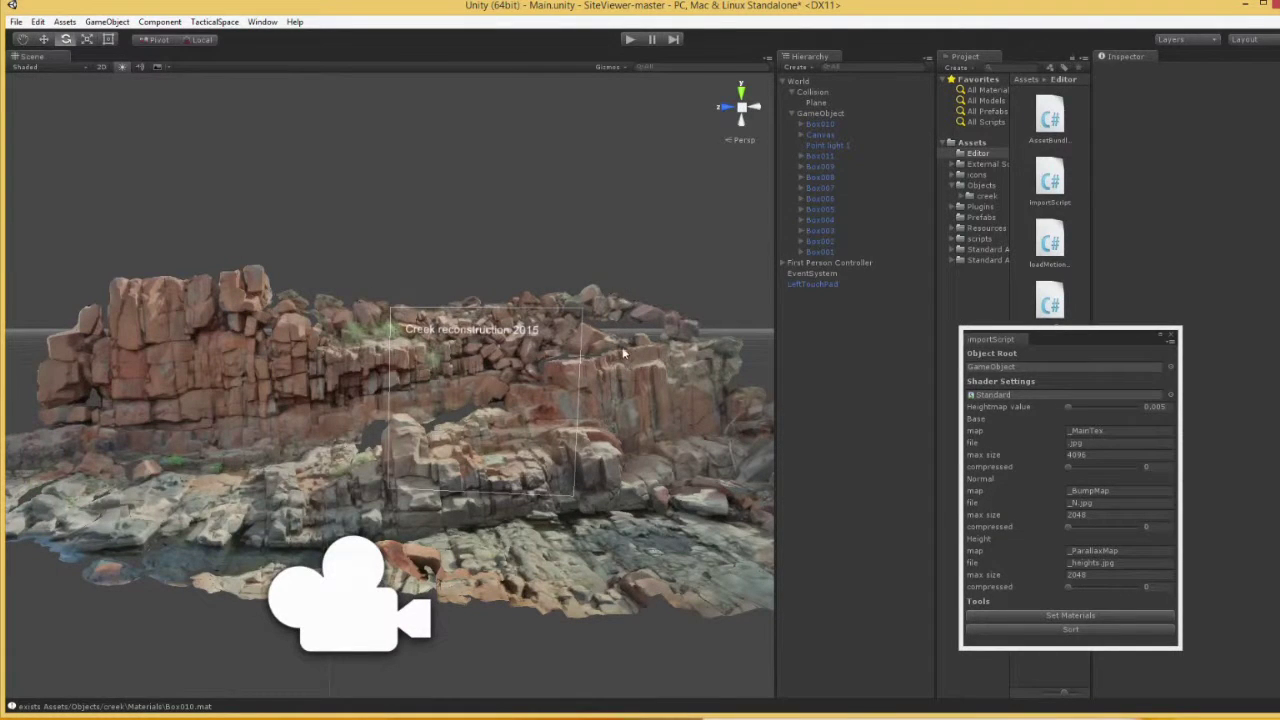
Close the importScript shader settings panel and go through the TacticalSpace asset tools menu.
{"action": "left_click", "coordinate": [1173, 339]}
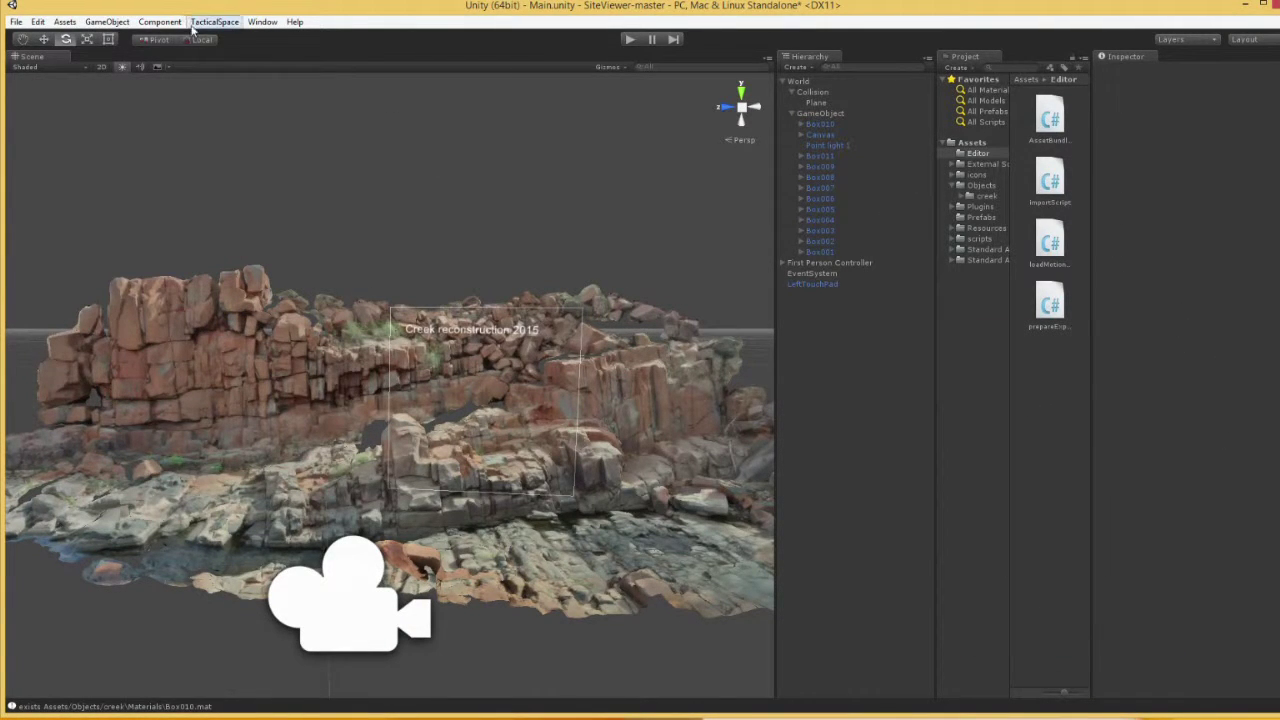
{"action": "left_click", "coordinate": [214, 21]}
{"action": "mouse_move", "coordinate": [236, 72]}
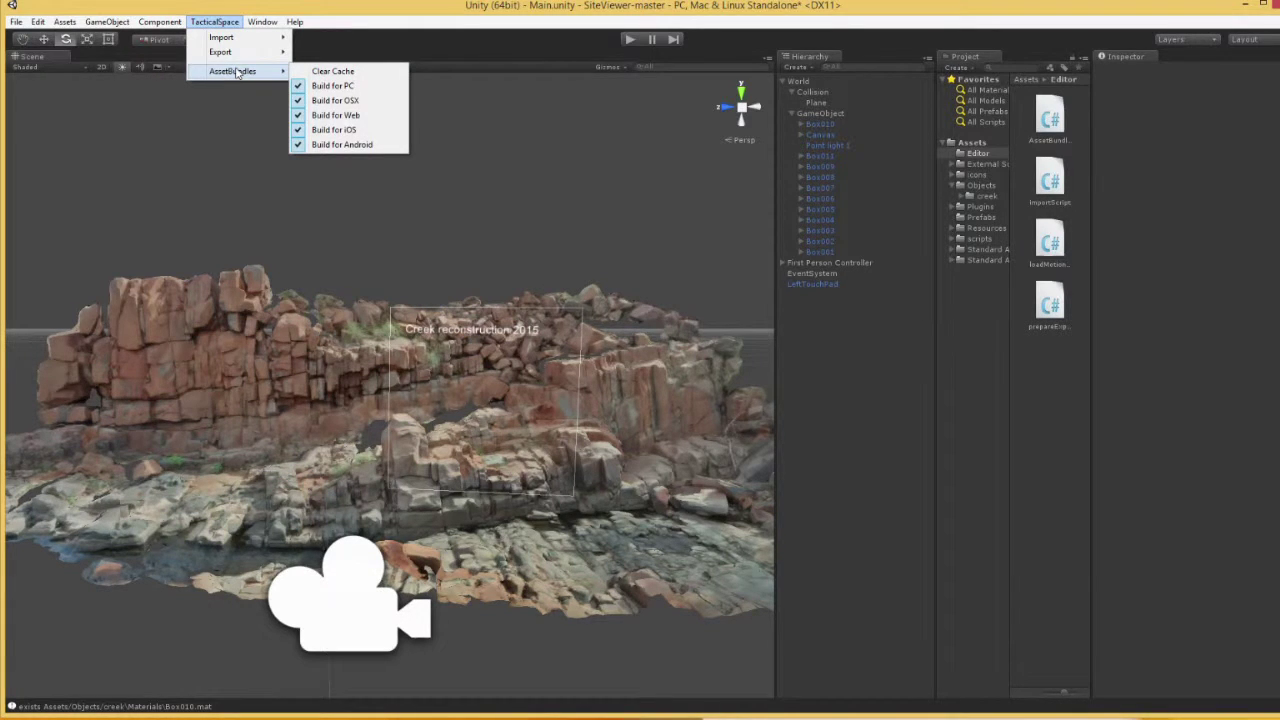
{"action": "left_click", "coordinate": [360, 129]}
{"action": "left_click", "coordinate": [214, 21]}
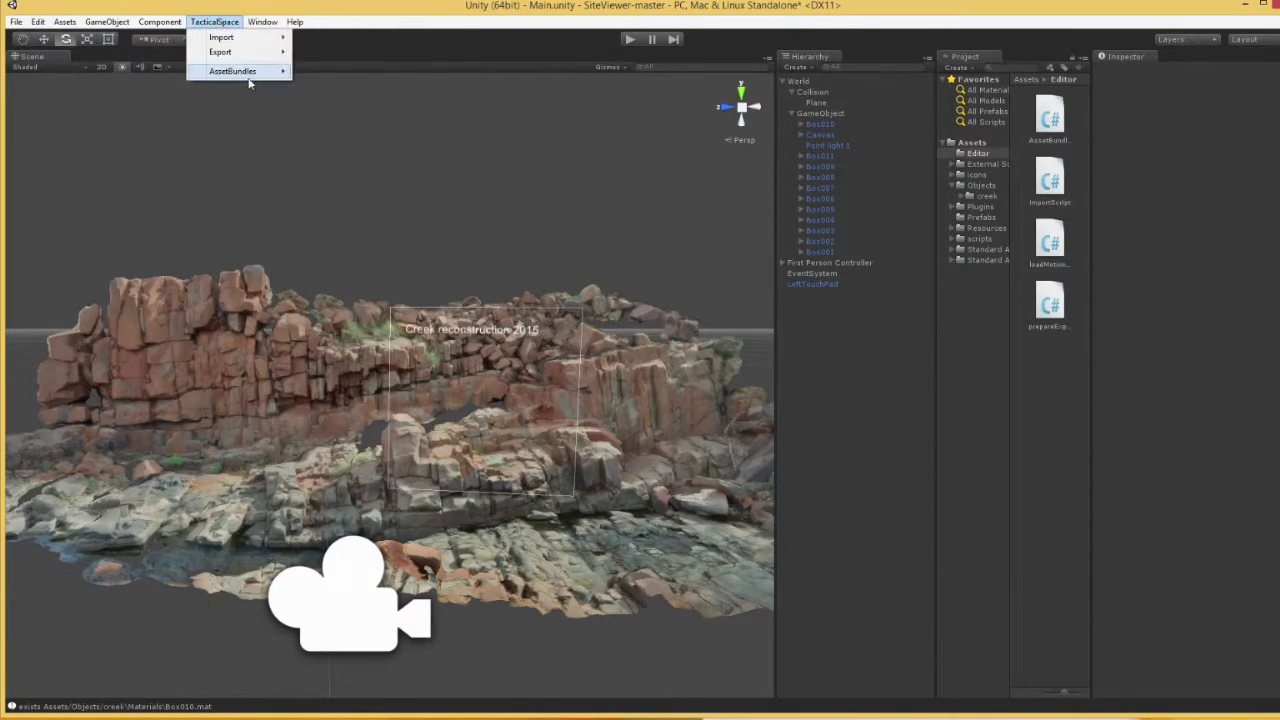
{"action": "mouse_move", "coordinate": [249, 76]}
{"action": "left_click", "coordinate": [351, 130]}
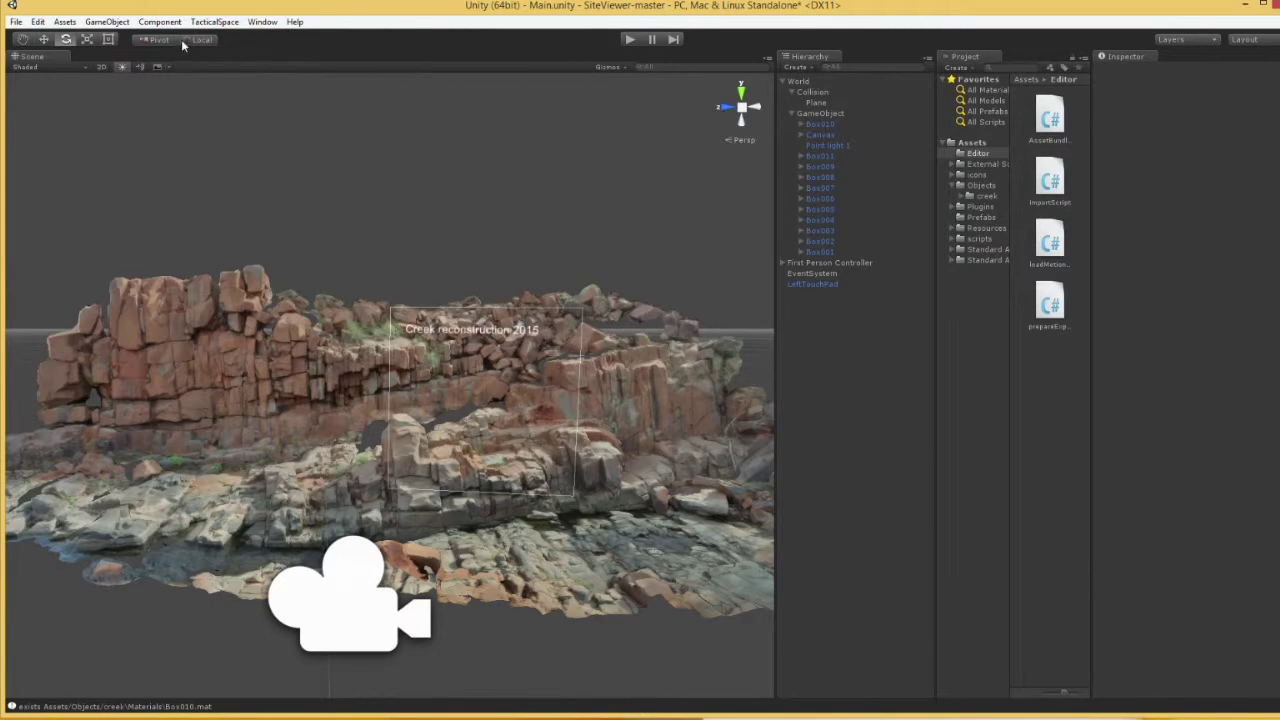
Turn off asset bundle building for PC, OSX, Web and iOS, leaving only Android.
{"action": "left_click", "coordinate": [214, 21]}
{"action": "mouse_move", "coordinate": [240, 72]}
{"action": "left_click", "coordinate": [310, 85]}
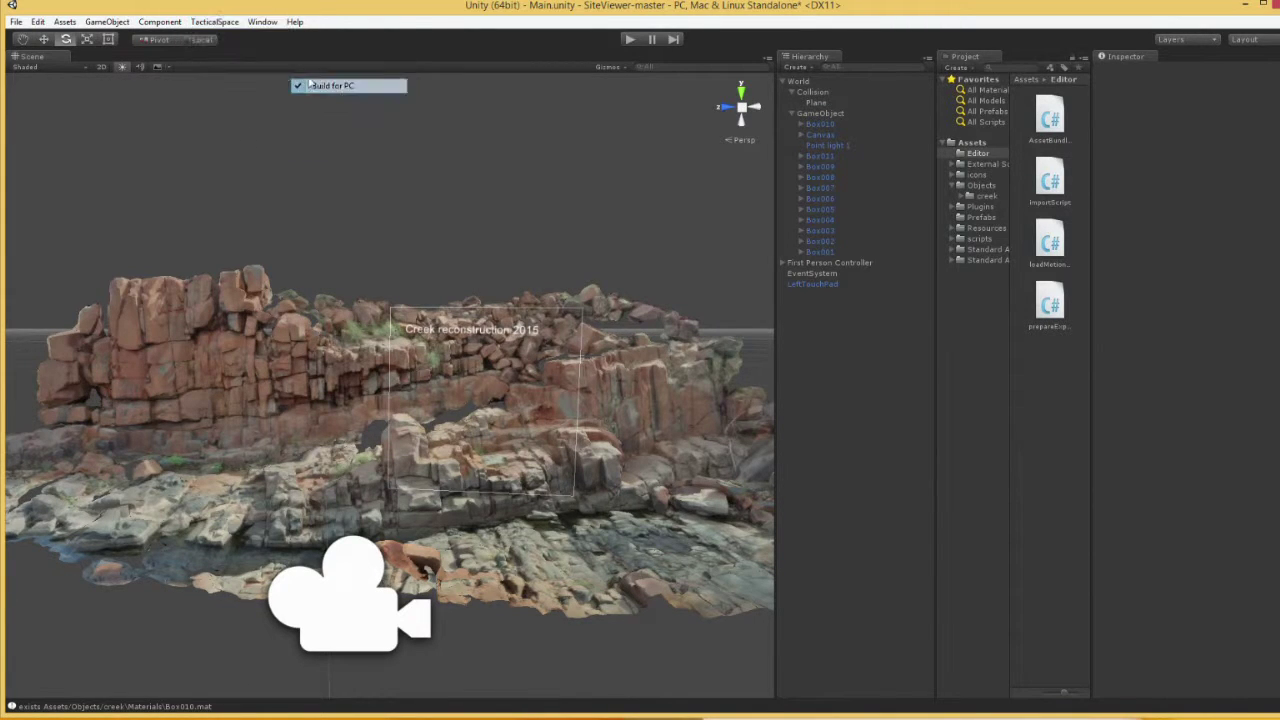
{"action": "left_click", "coordinate": [214, 21]}
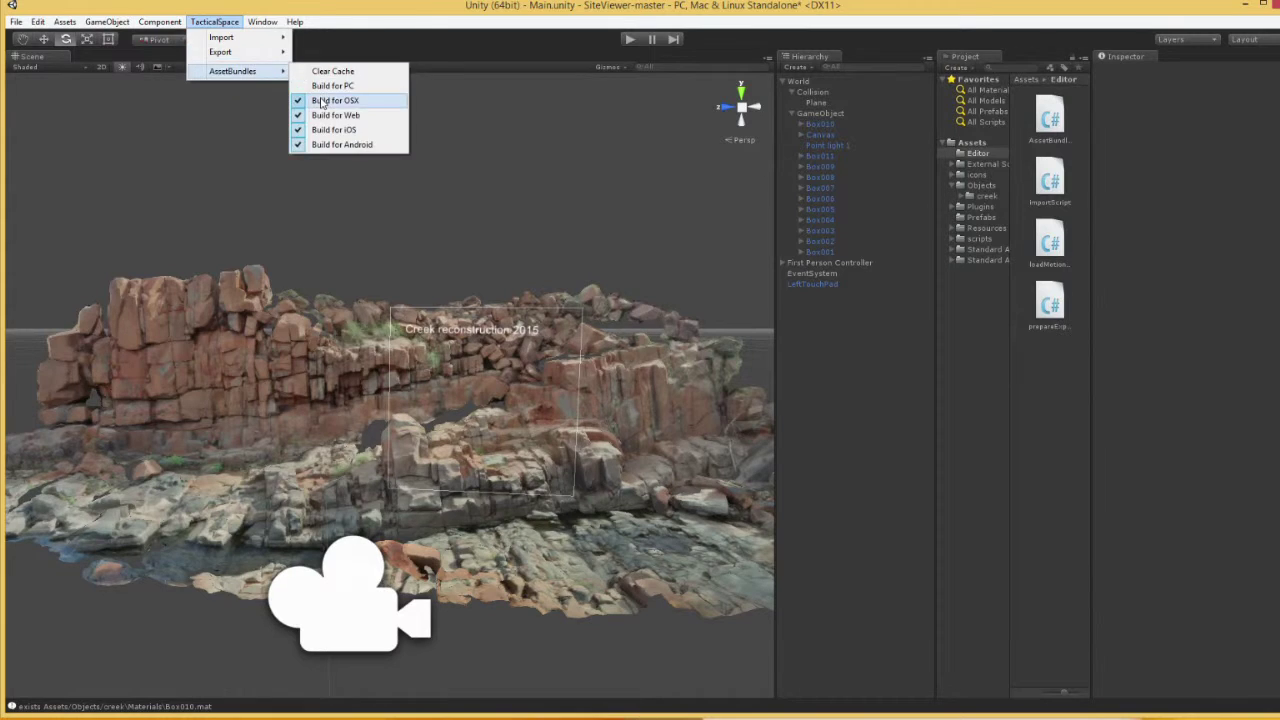
{"action": "left_click", "coordinate": [322, 101]}
{"action": "left_click", "coordinate": [214, 21]}
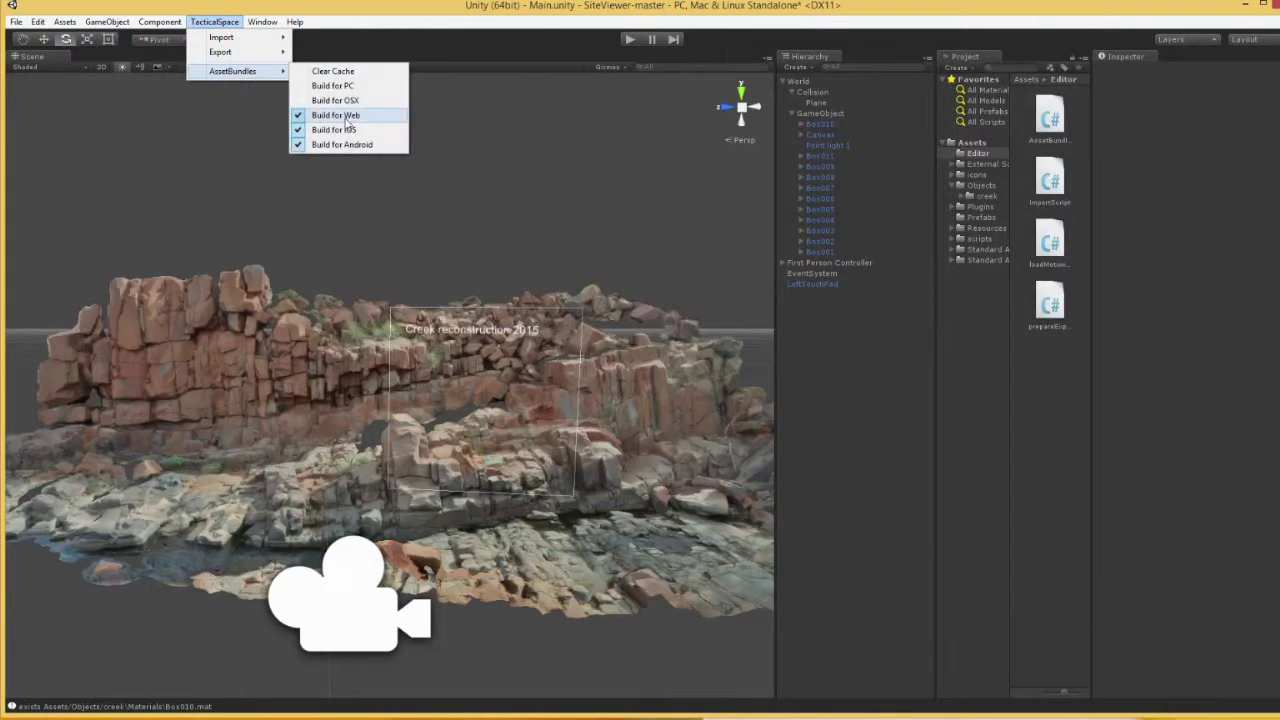
{"action": "left_click", "coordinate": [347, 117]}
{"action": "left_click", "coordinate": [214, 21]}
{"action": "mouse_move", "coordinate": [245, 72]}
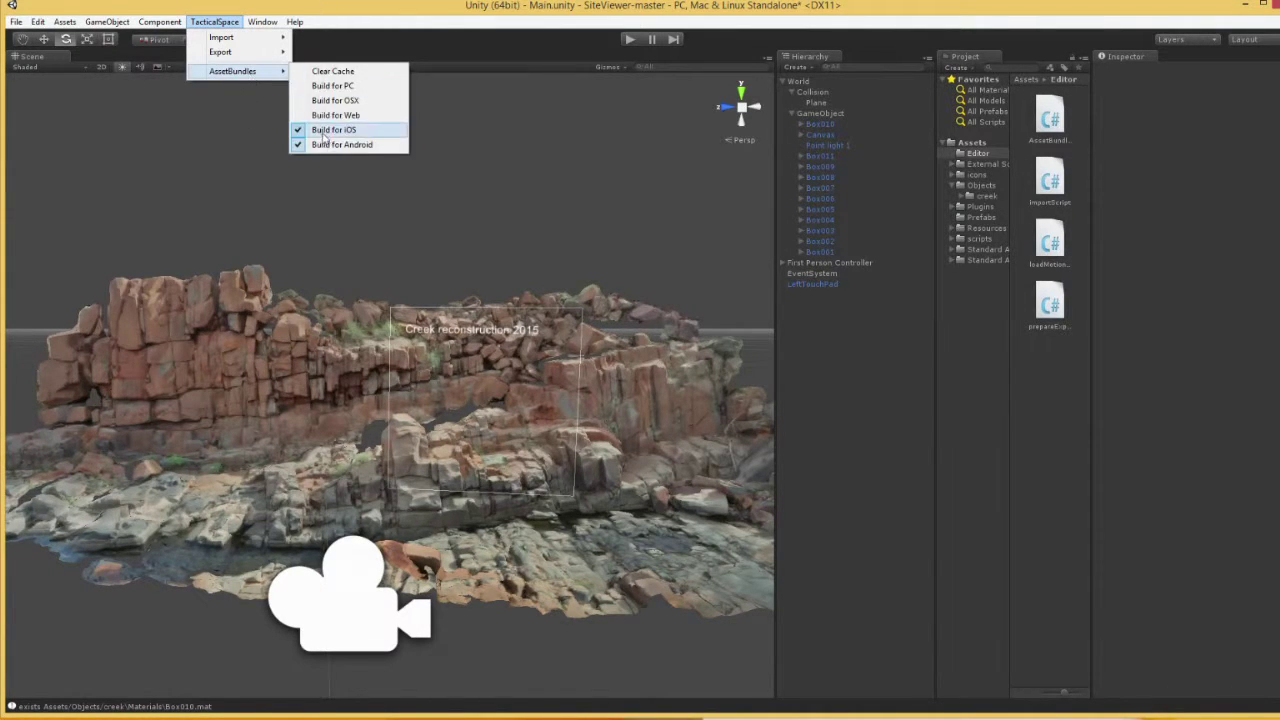
{"action": "left_click", "coordinate": [323, 131]}
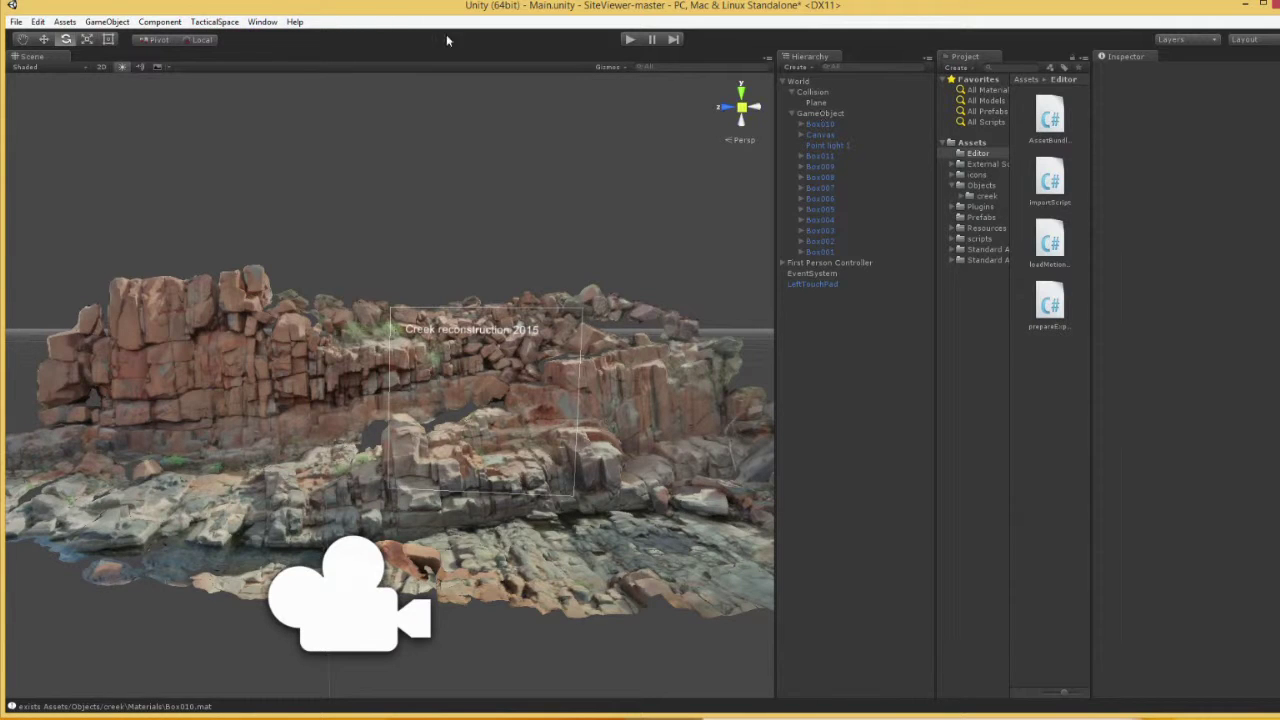
{"action": "left_click", "coordinate": [214, 21]}
Open Prepare for Bundle export with GameObject as Object Root, and move Canvas above Box010.
{"action": "mouse_move", "coordinate": [245, 52]}
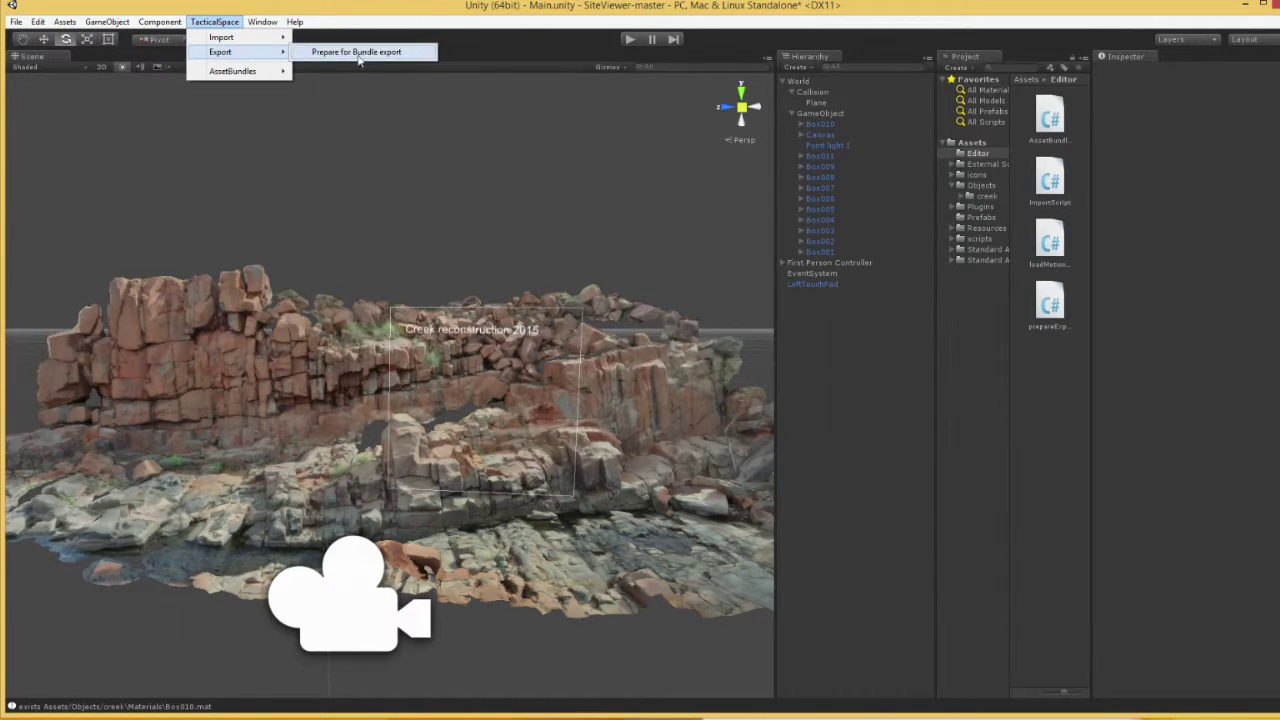
{"action": "left_click", "coordinate": [356, 52]}
{"action": "left_click_drag", "start_coordinate": [994, 290], "coordinate": [1072, 278]}
{"action": "left_click_drag", "start_coordinate": [814, 119], "coordinate": [1014, 300]}
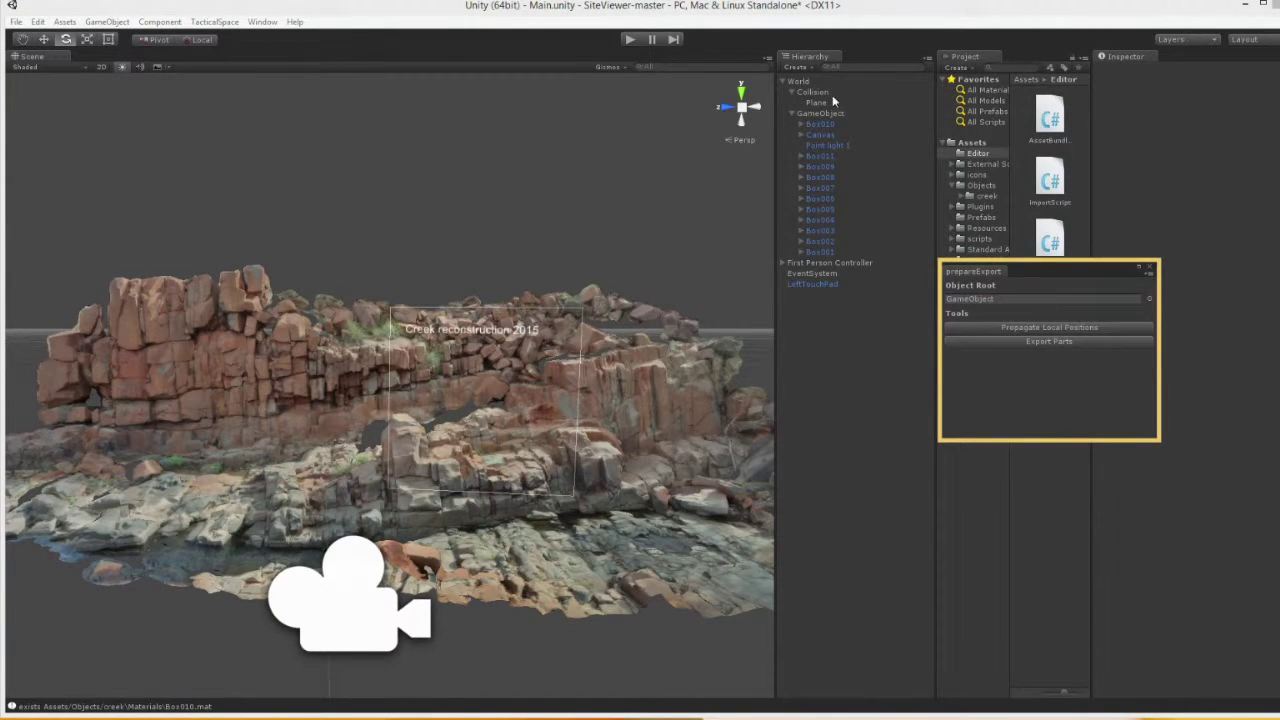
{"action": "left_click", "coordinate": [814, 114]}
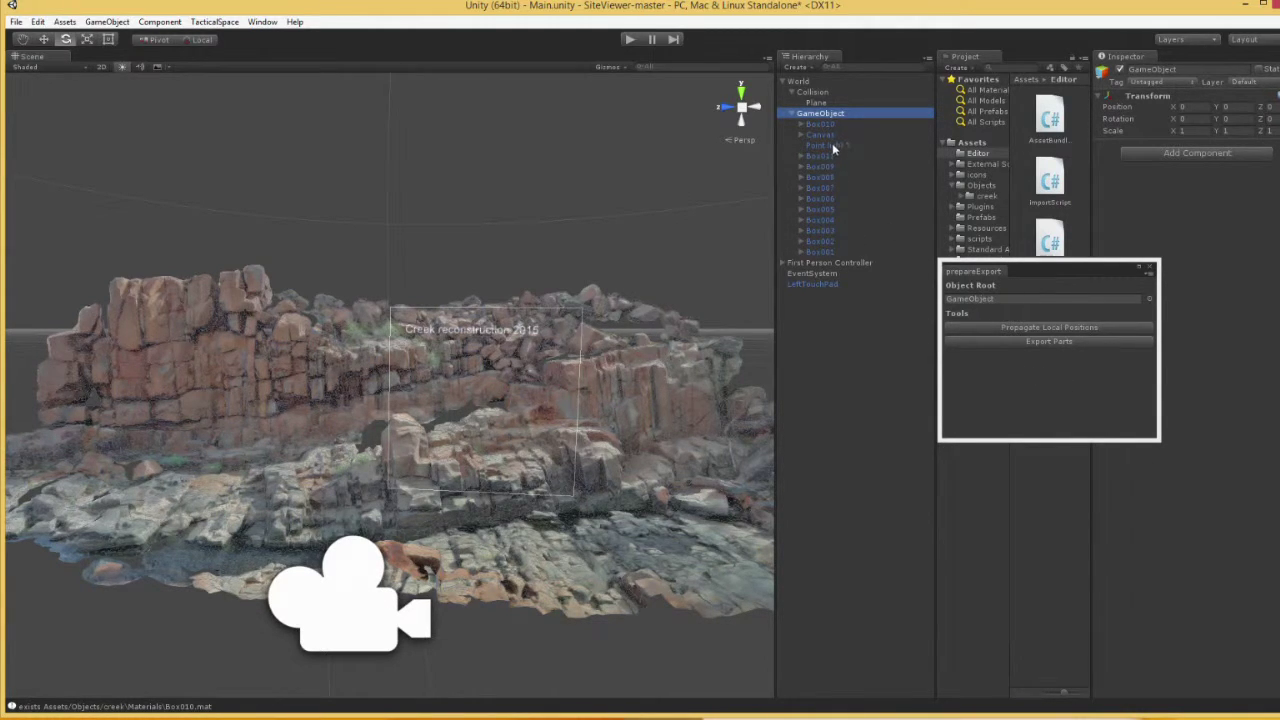
{"action": "left_click_drag", "start_coordinate": [824, 134], "coordinate": [831, 119]}
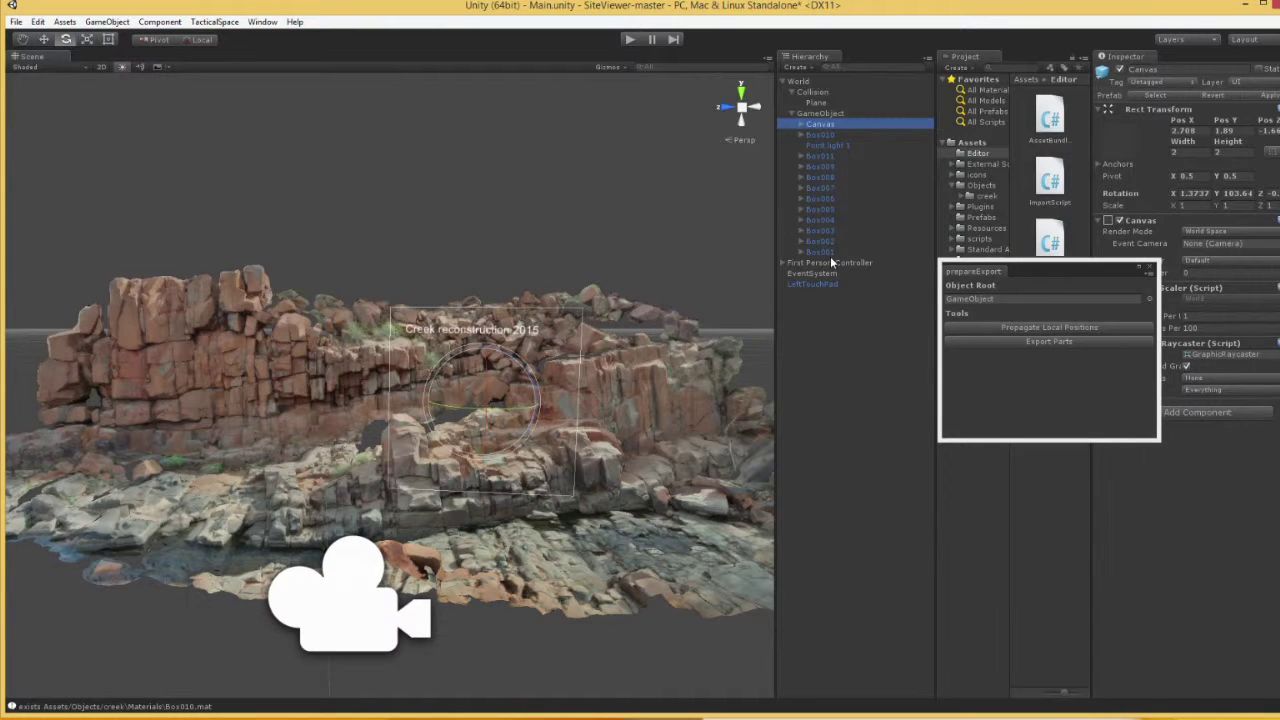
Move Point light 1 under Canvas in the GameObject hierarchy.
{"action": "scroll", "coordinate": [686, 413], "scroll_direction": "down", "scroll_amount": 5}
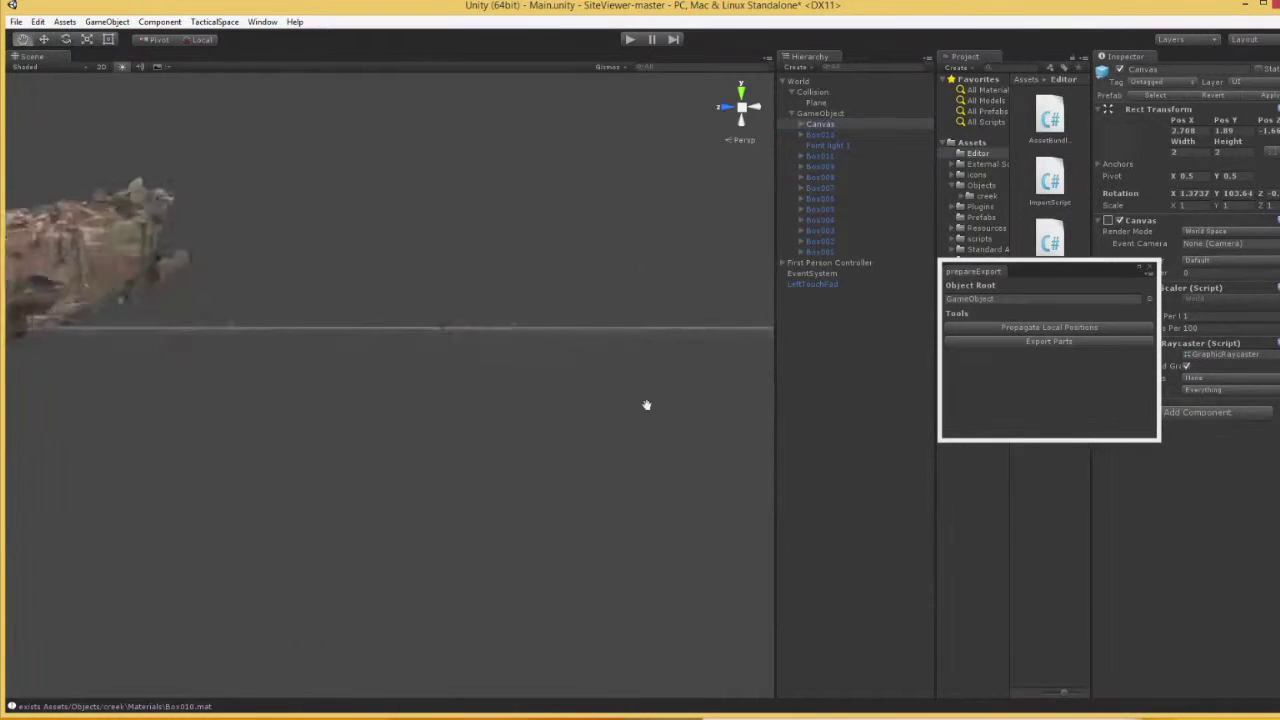
{"action": "left_click_drag", "start_coordinate": [603, 409], "coordinate": [615, 371], "text": "alt"}
{"action": "scroll", "coordinate": [615, 371], "scroll_direction": "up", "scroll_amount": 3}
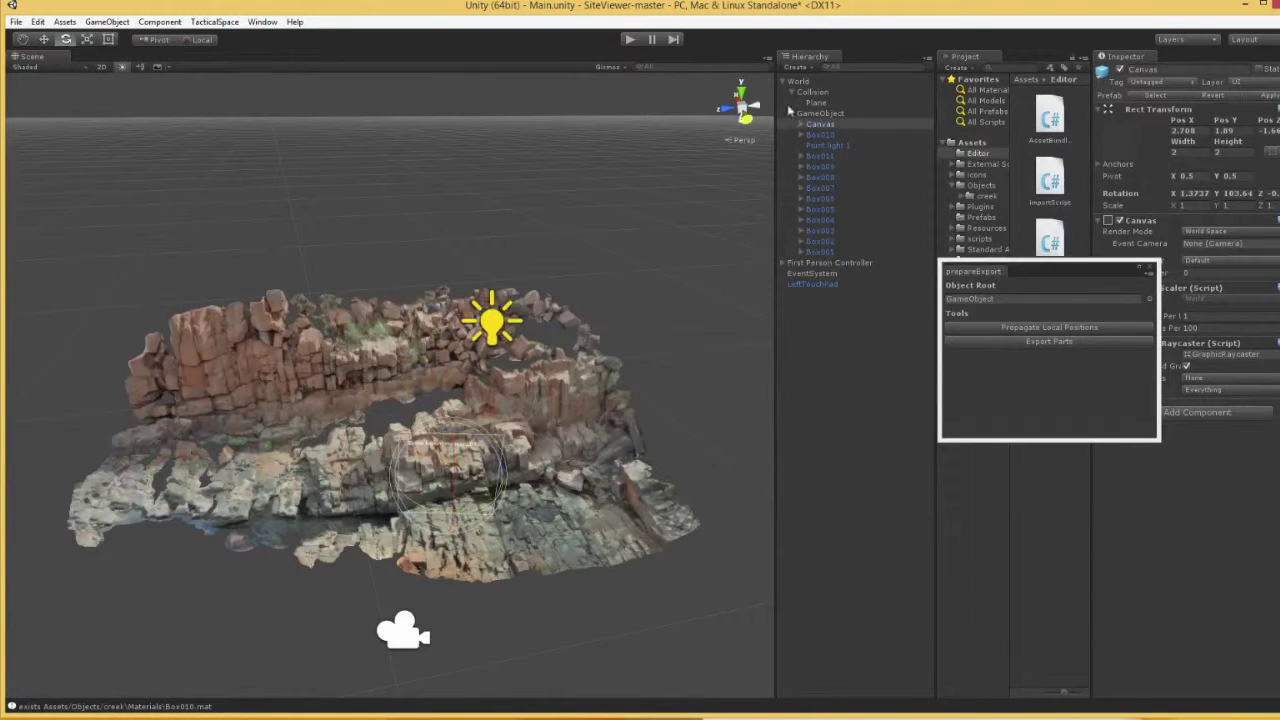
{"action": "left_click_drag", "start_coordinate": [819, 142], "coordinate": [834, 129]}
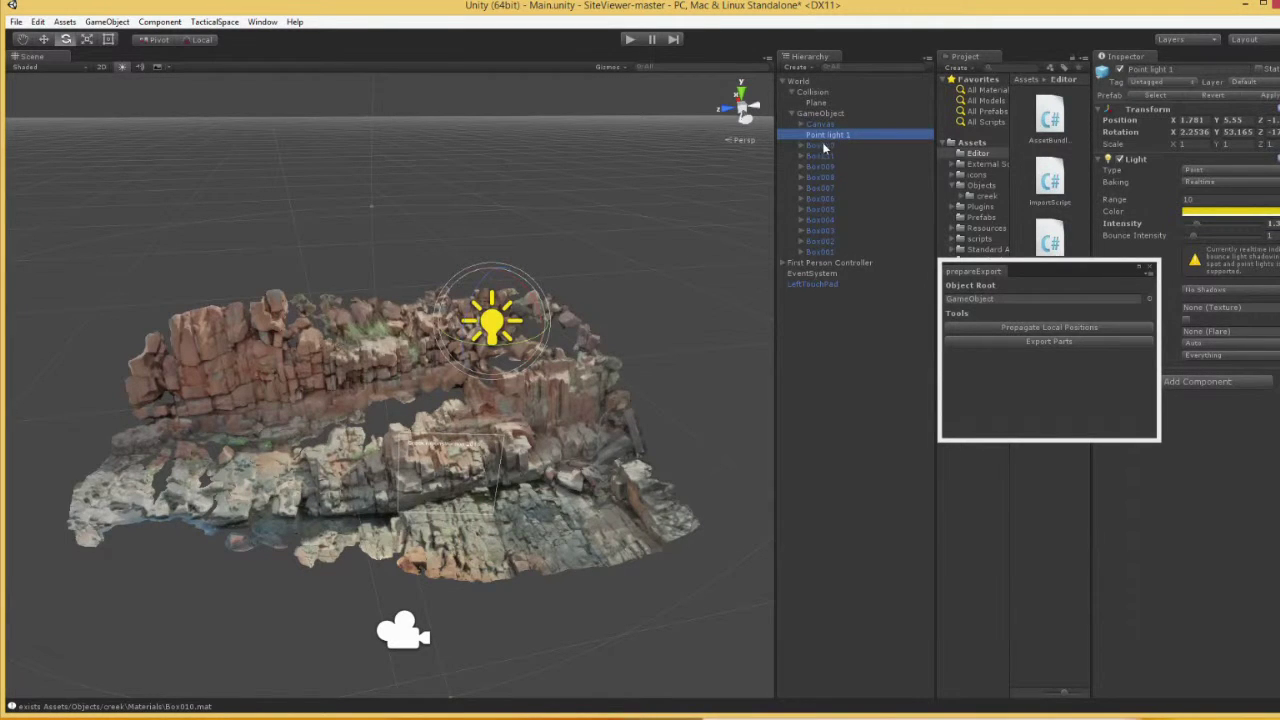
Select the Box010, Box009, Box011 and Box005–Box008 rock pieces in the scene to identify them.
{"action": "left_click", "coordinate": [601, 537]}
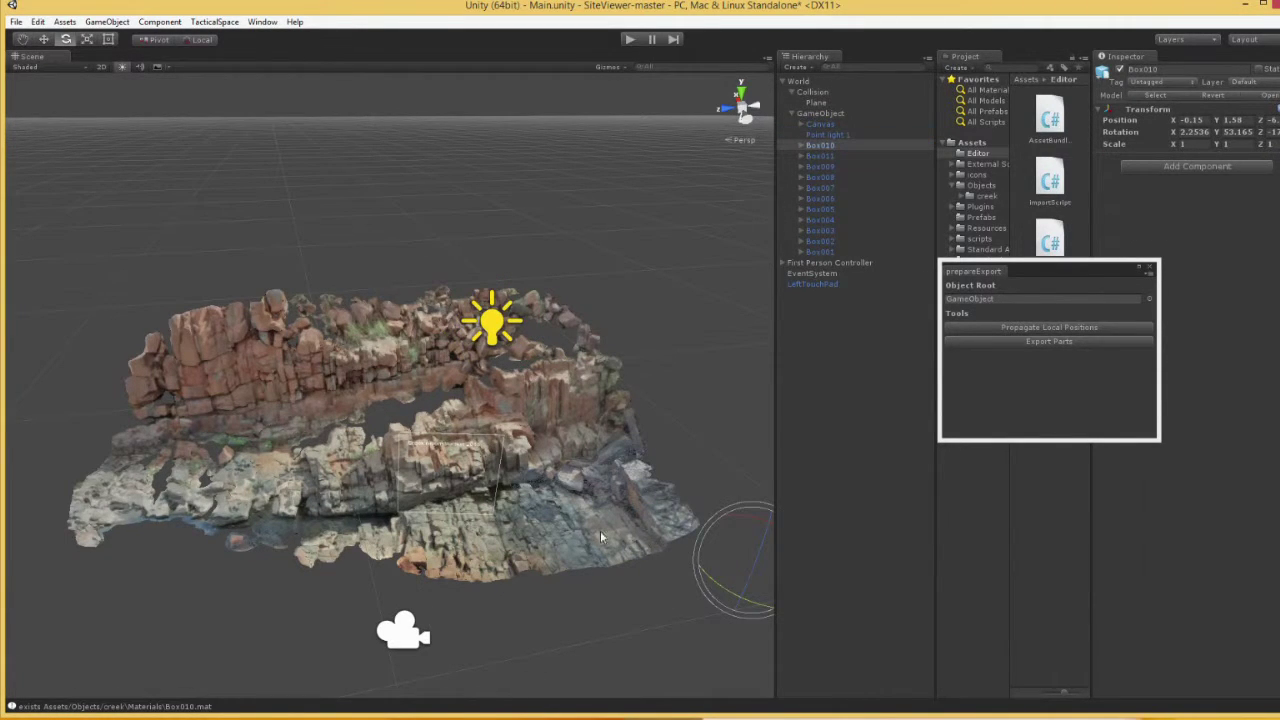
{"action": "left_click", "coordinate": [503, 552], "text": "shift"}
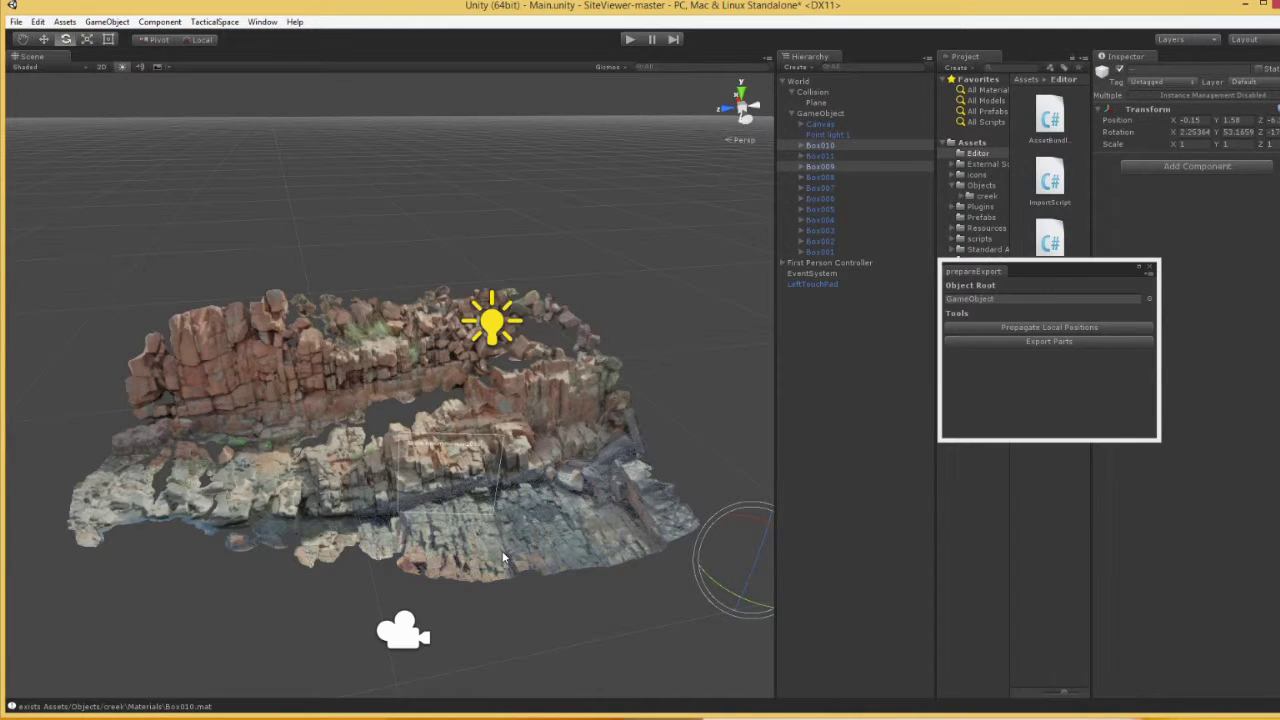
{"action": "left_click", "coordinate": [352, 553]}
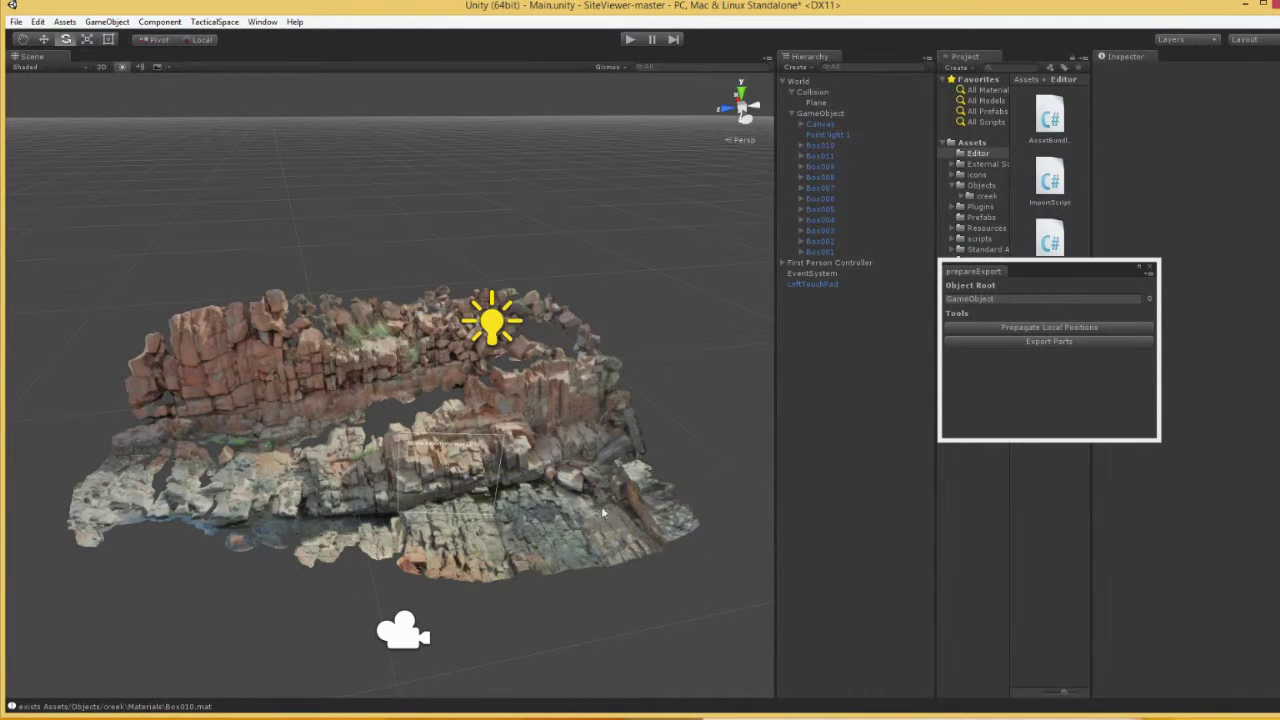
{"action": "left_click", "coordinate": [603, 513]}
{"action": "left_click", "coordinate": [480, 510], "text": "shift"}
{"action": "left_click", "coordinate": [306, 546], "text": "shift"}
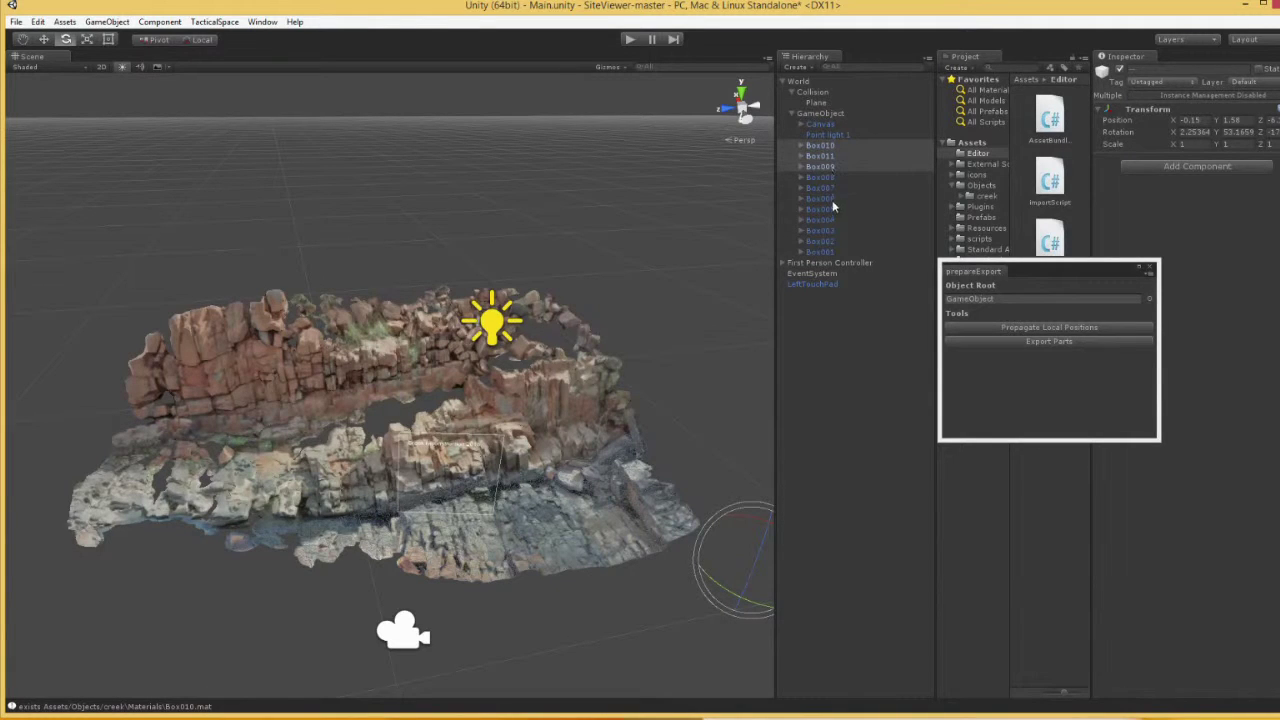
{"action": "left_click", "coordinate": [586, 379]}
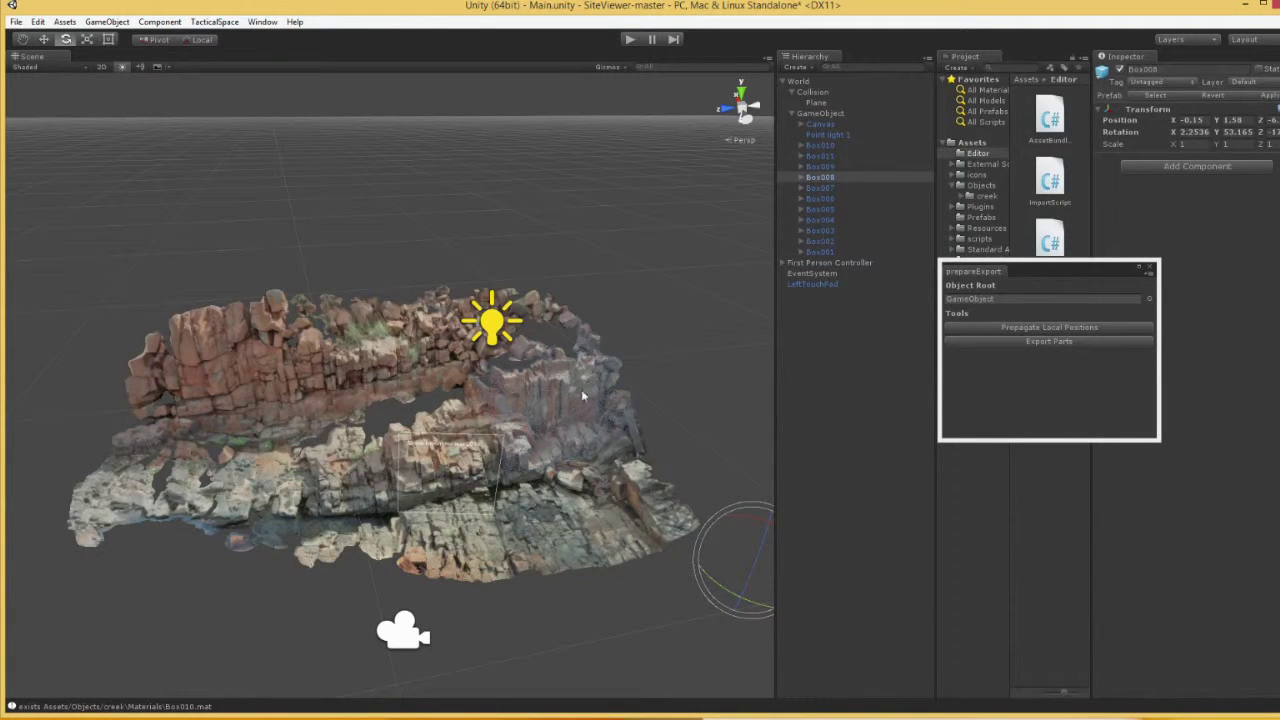
{"action": "left_click", "coordinate": [440, 425], "text": "shift"}
{"action": "left_click", "coordinate": [294, 463], "text": "shift"}
{"action": "left_click", "coordinate": [149, 484], "text": "shift"}
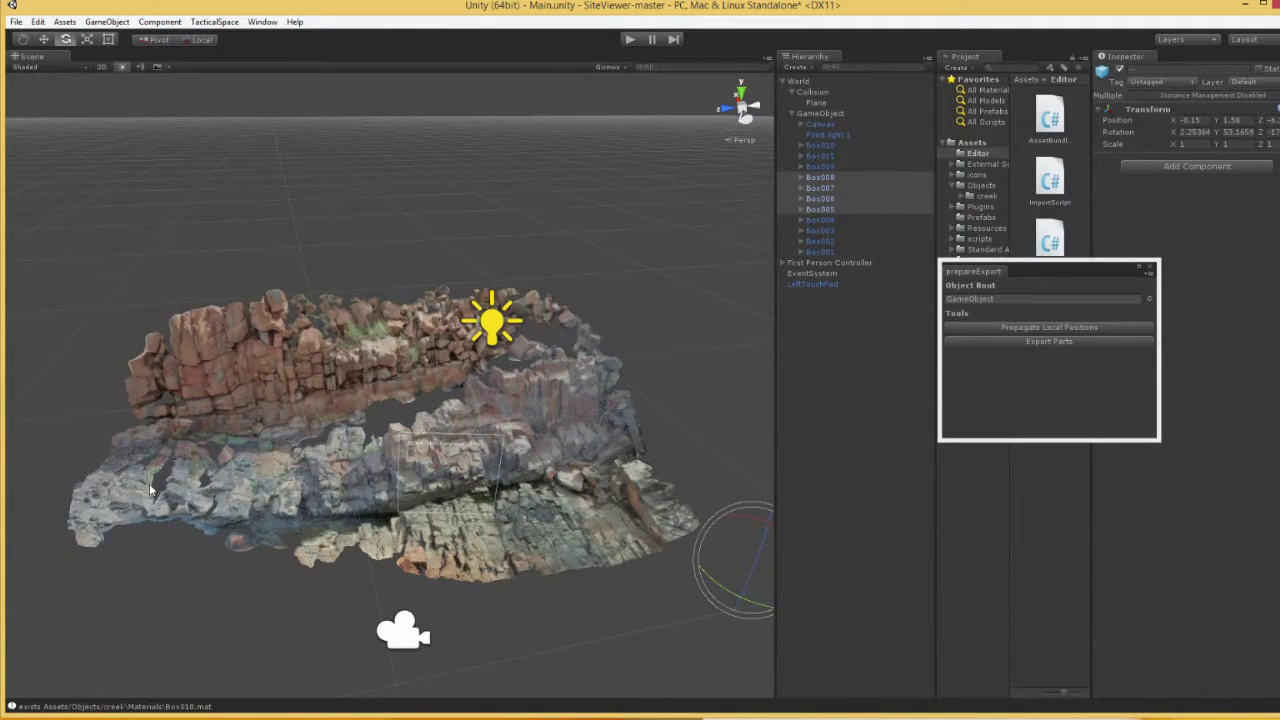
Go through Box004 down to Box001, then select the GameObject root.
{"action": "left_click", "coordinate": [826, 219]}
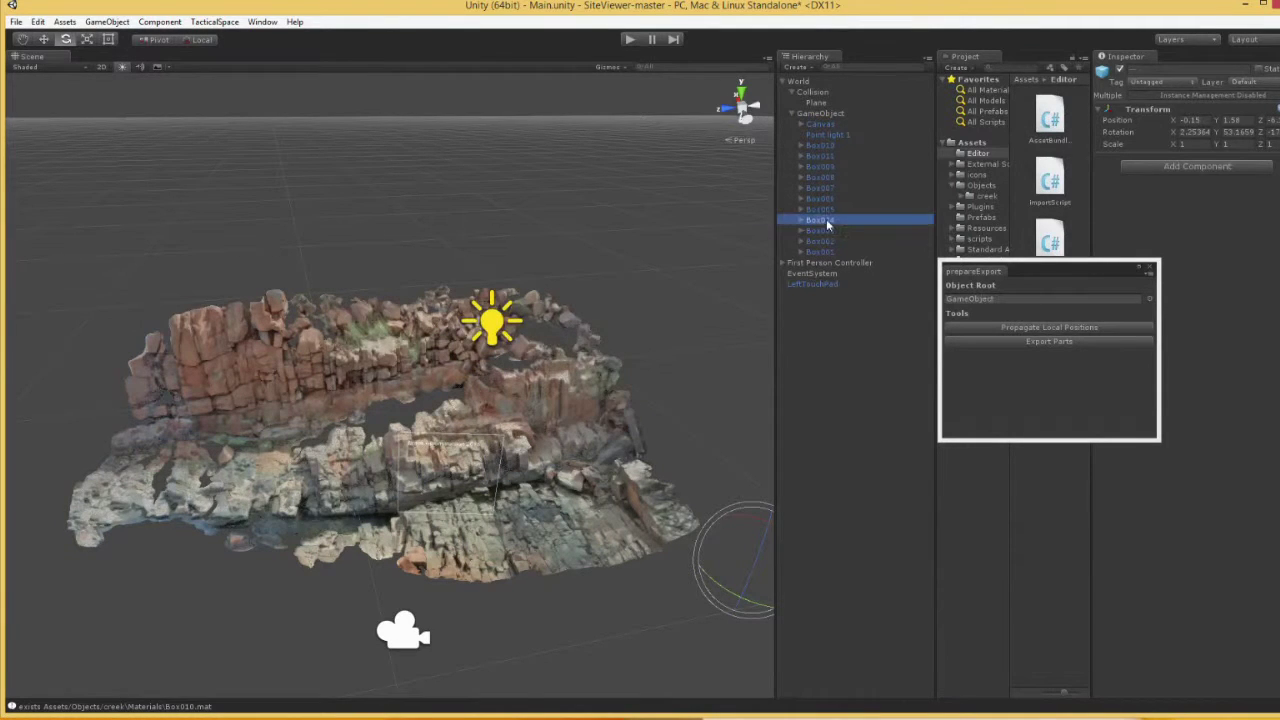
{"action": "left_click", "coordinate": [833, 229]}
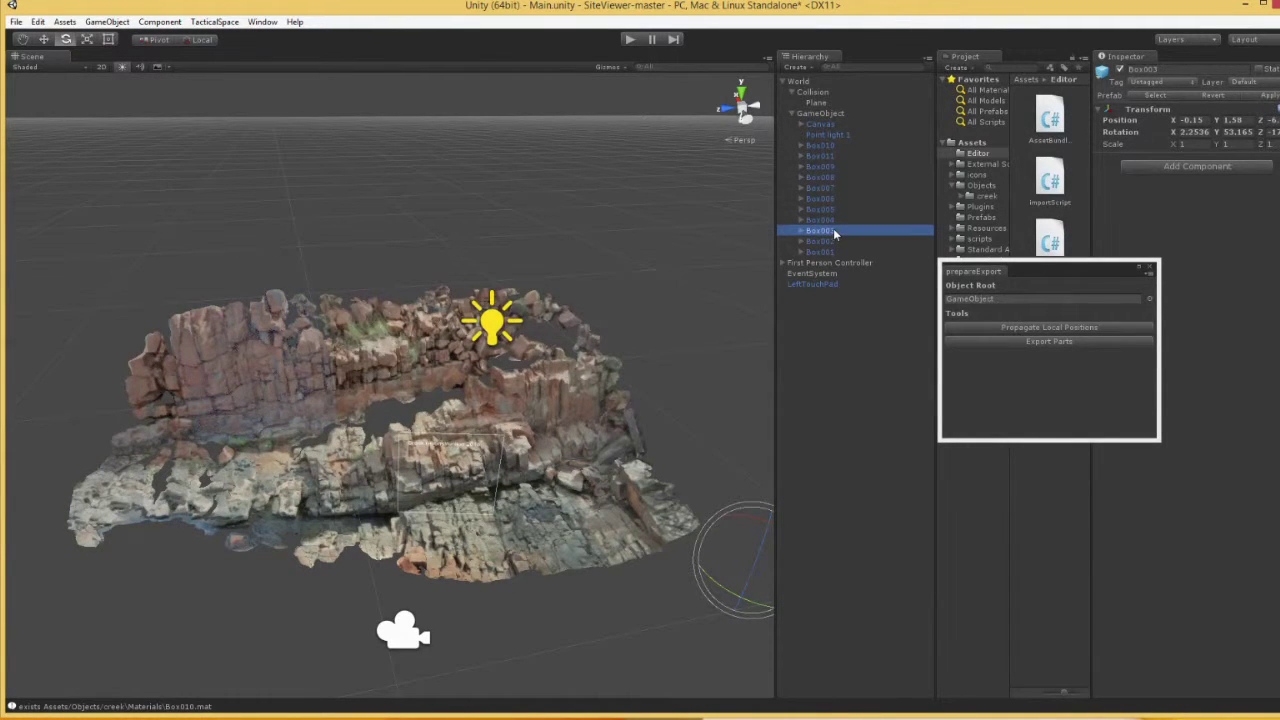
{"action": "left_click", "coordinate": [837, 241]}
{"action": "left_click", "coordinate": [838, 252]}
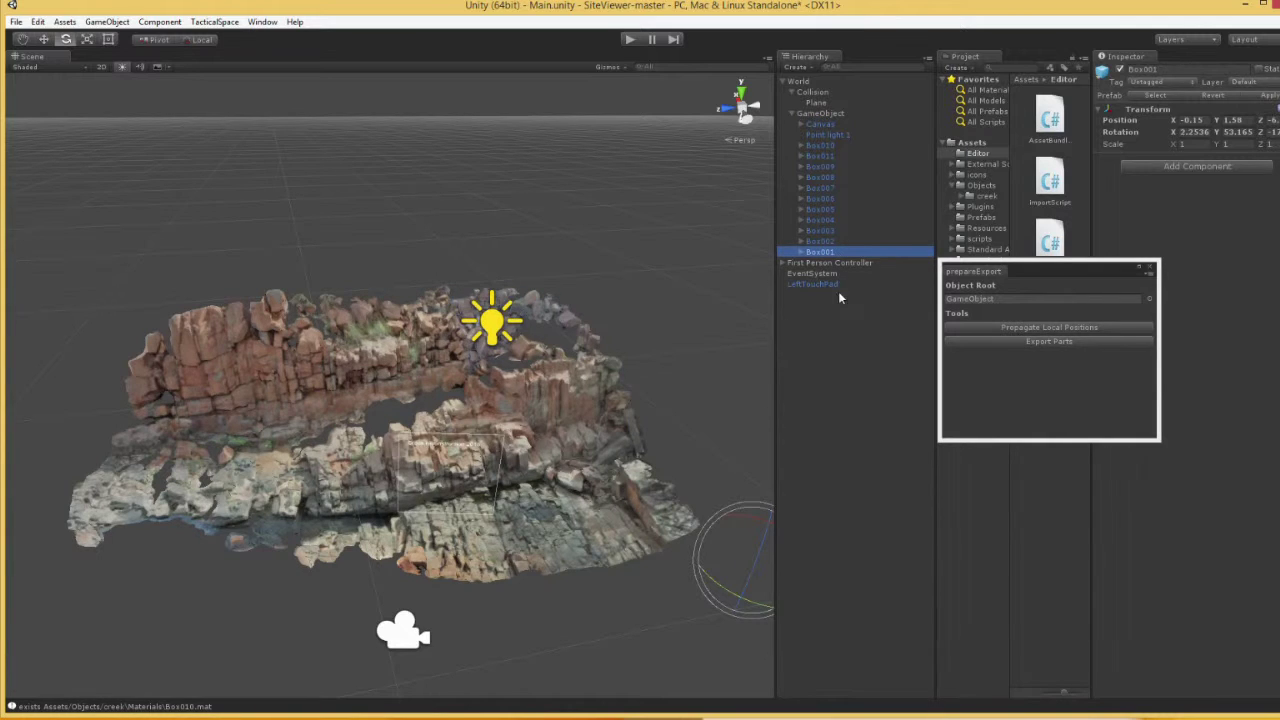
{"action": "left_click", "coordinate": [837, 386]}
{"action": "left_click", "coordinate": [860, 114]}
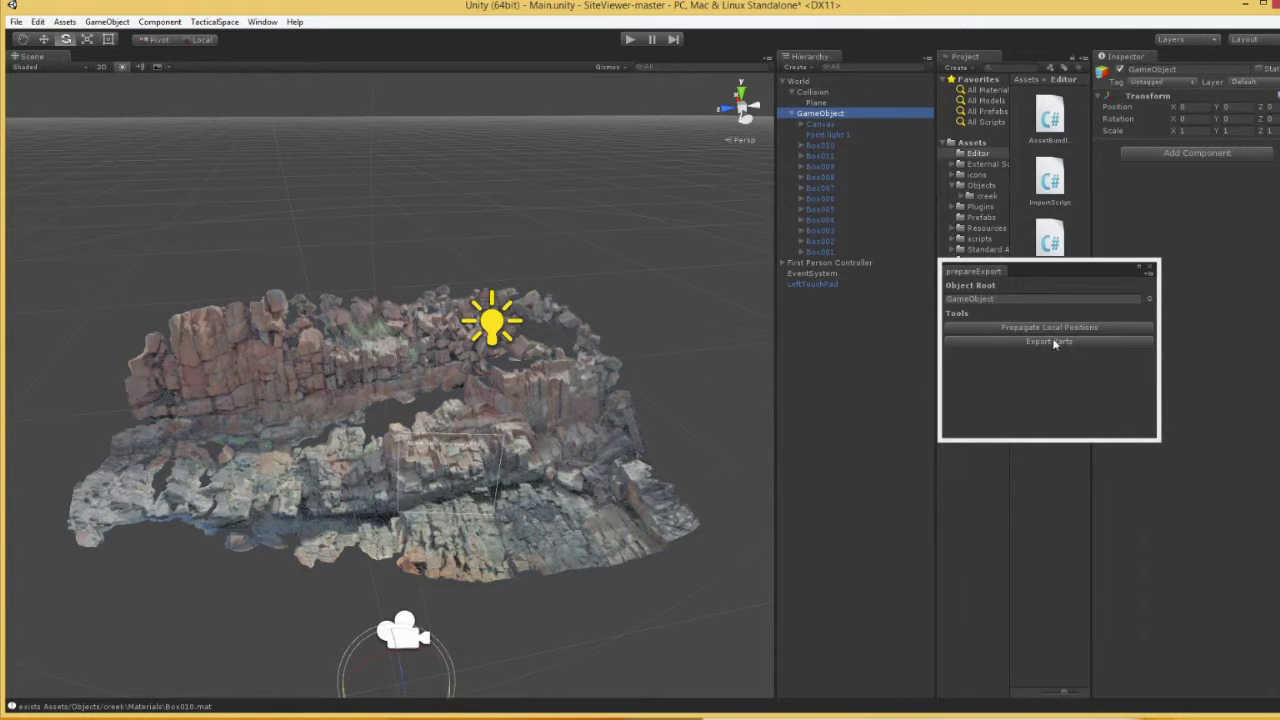
Move Box009 and Box011 up under GameObject above Box010, then select GameObject.
{"action": "left_click", "coordinate": [818, 125]}
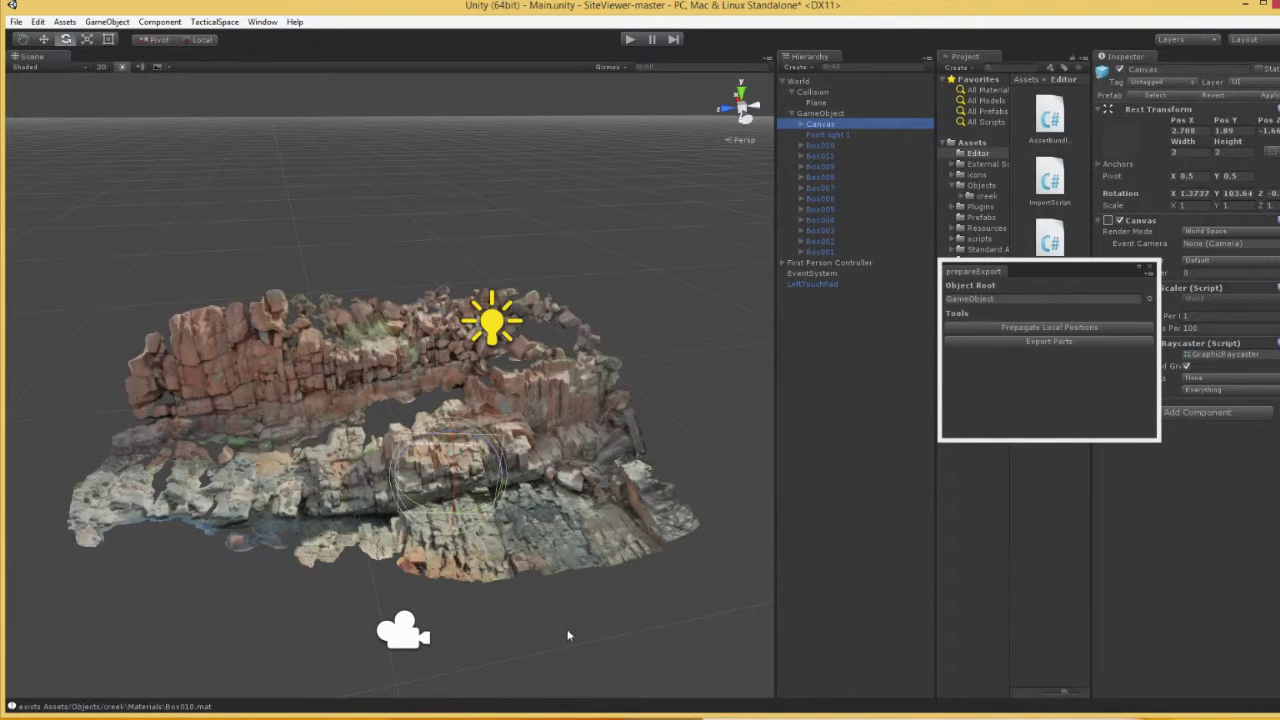
{"action": "left_click", "coordinate": [453, 562]}
{"action": "left_click", "coordinate": [351, 555]}
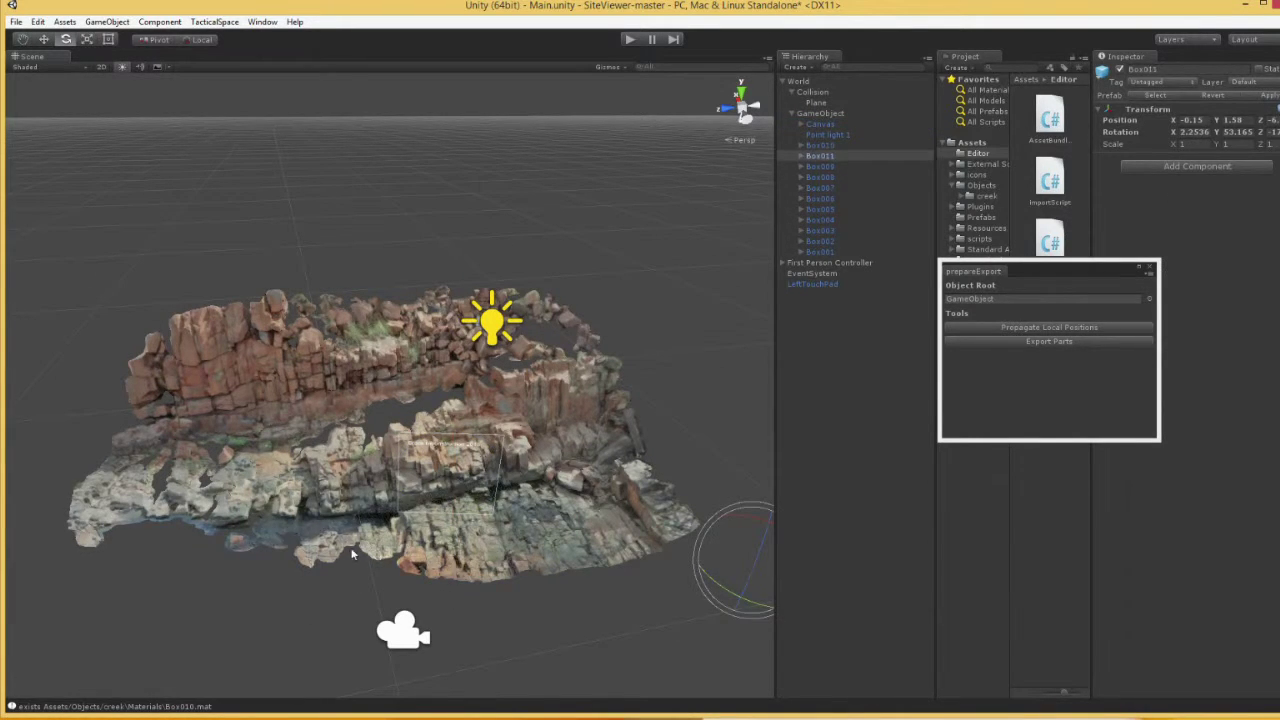
{"action": "left_click", "coordinate": [490, 527]}
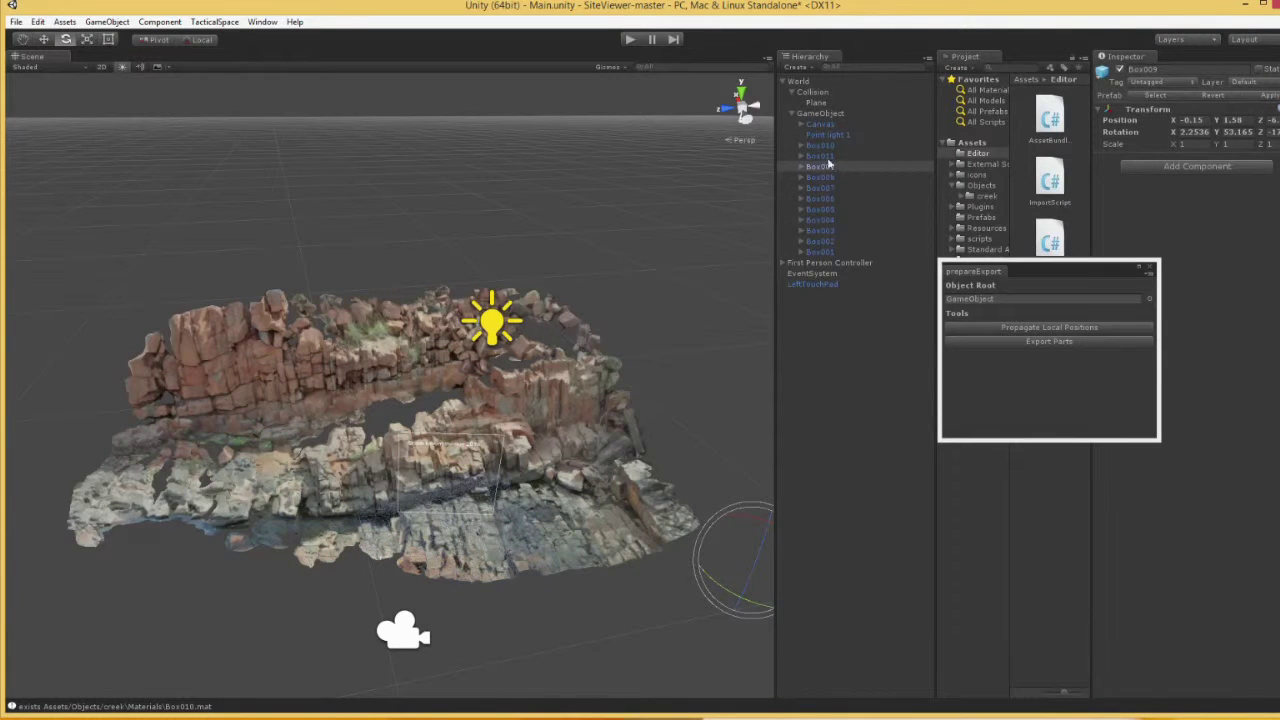
{"action": "left_click_drag", "start_coordinate": [832, 166], "coordinate": [838, 146]}
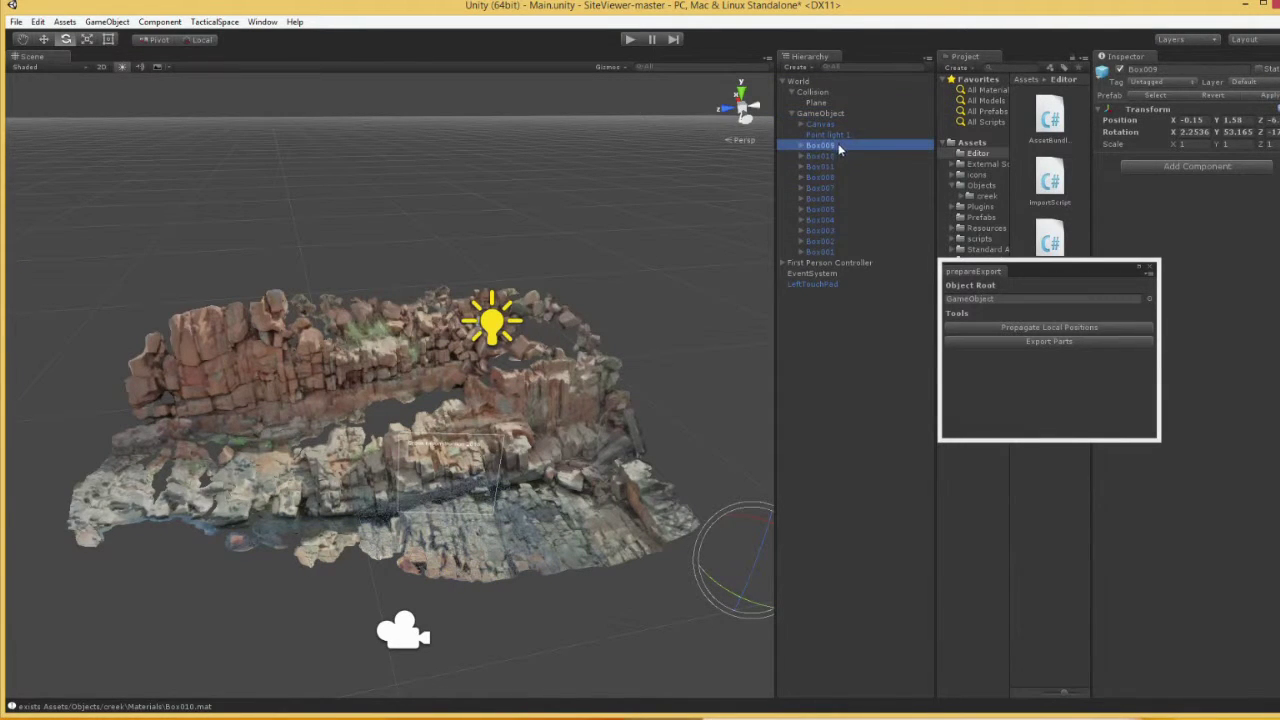
{"action": "left_click", "coordinate": [322, 554]}
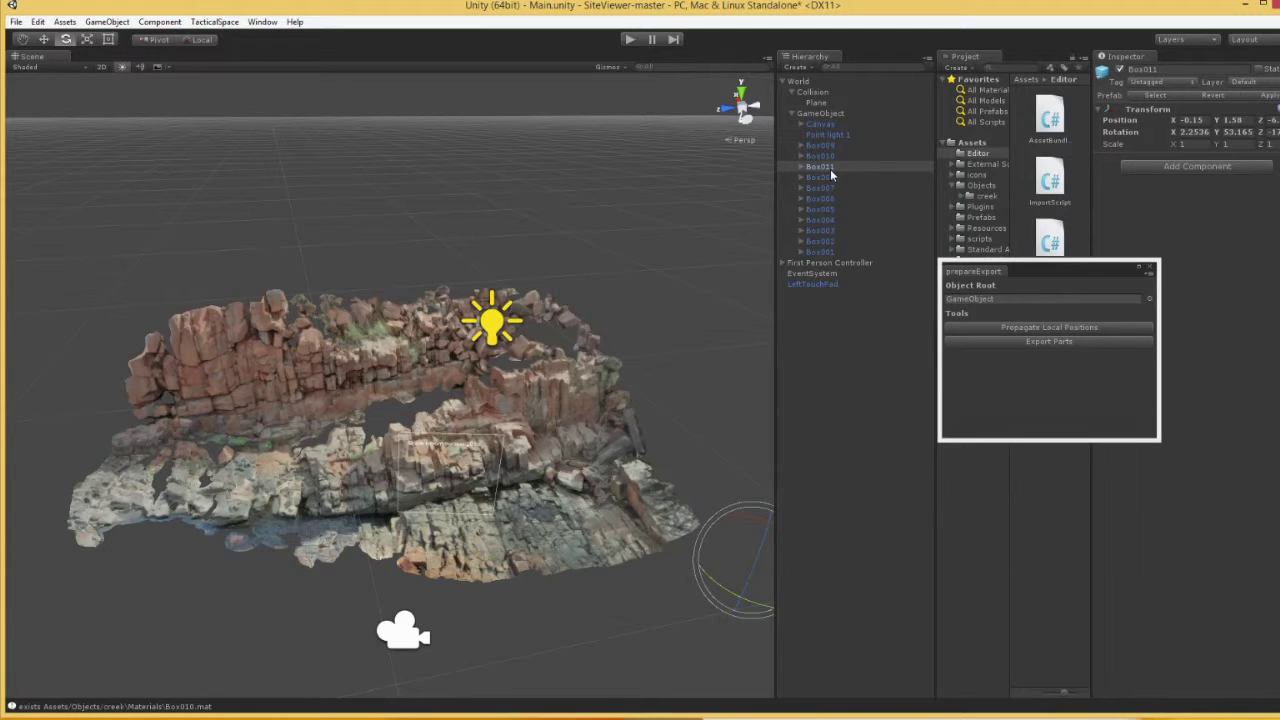
{"action": "left_click_drag", "start_coordinate": [830, 169], "coordinate": [841, 147]}
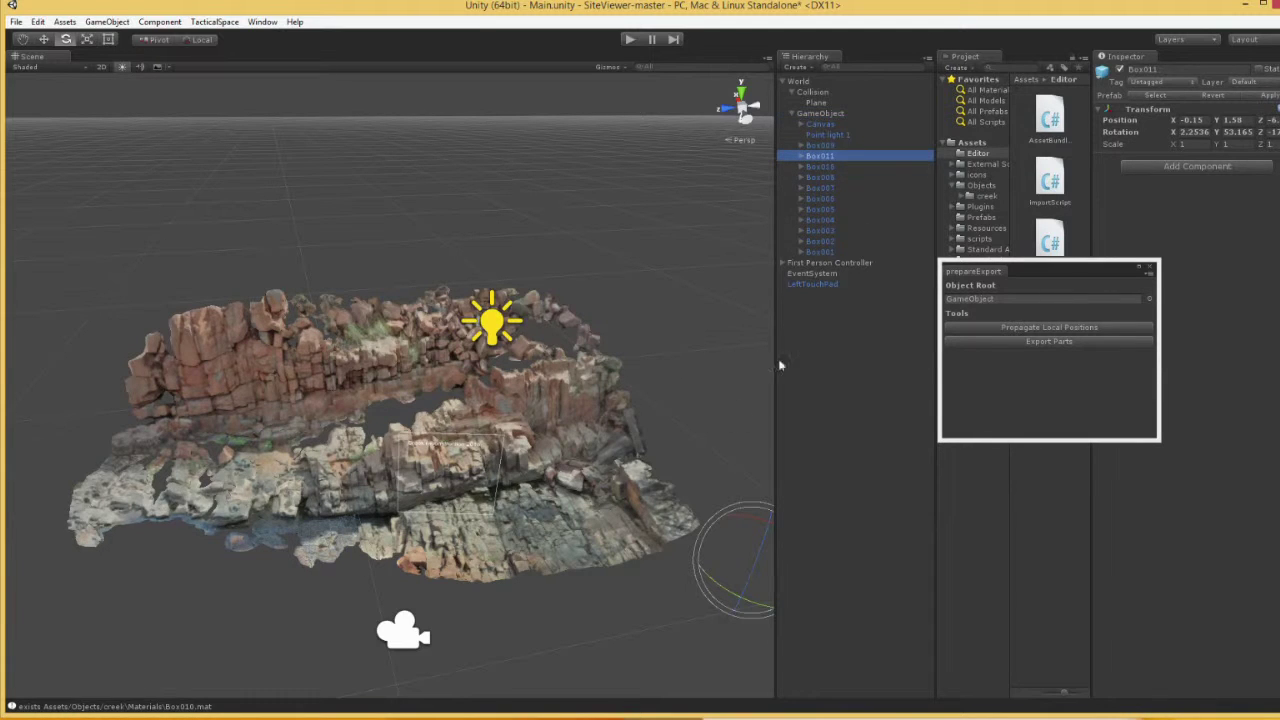
{"action": "left_click", "coordinate": [650, 505]}
{"action": "left_click", "coordinate": [844, 115]}
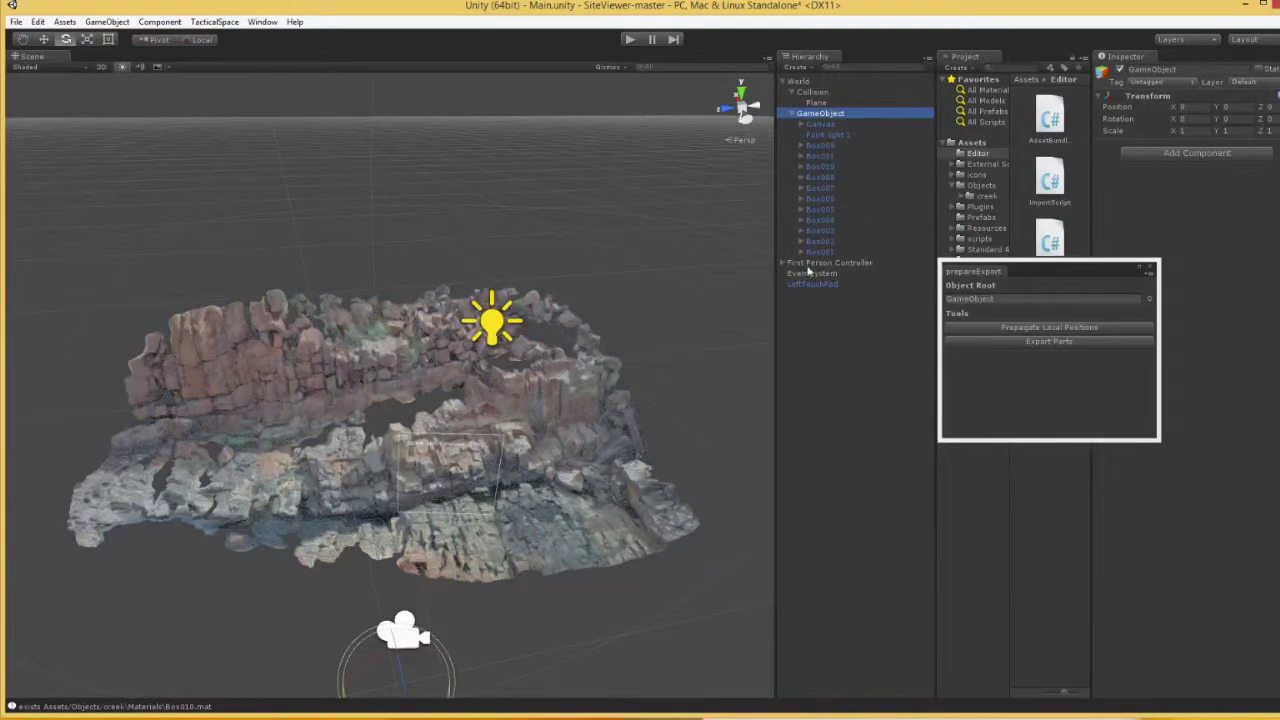
Run Export Parts with the Desktop 'bundle' folder as the save destination.
{"action": "left_click", "coordinate": [1021, 301]}
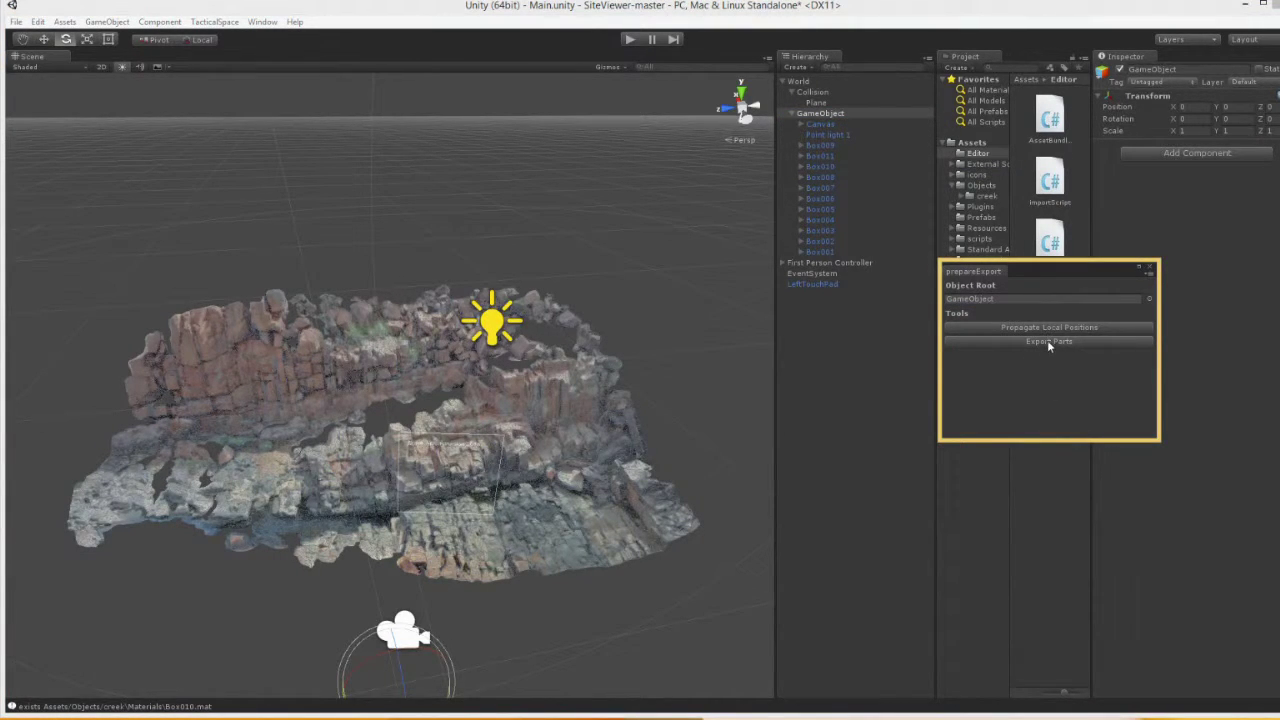
{"action": "left_click", "coordinate": [1047, 341]}
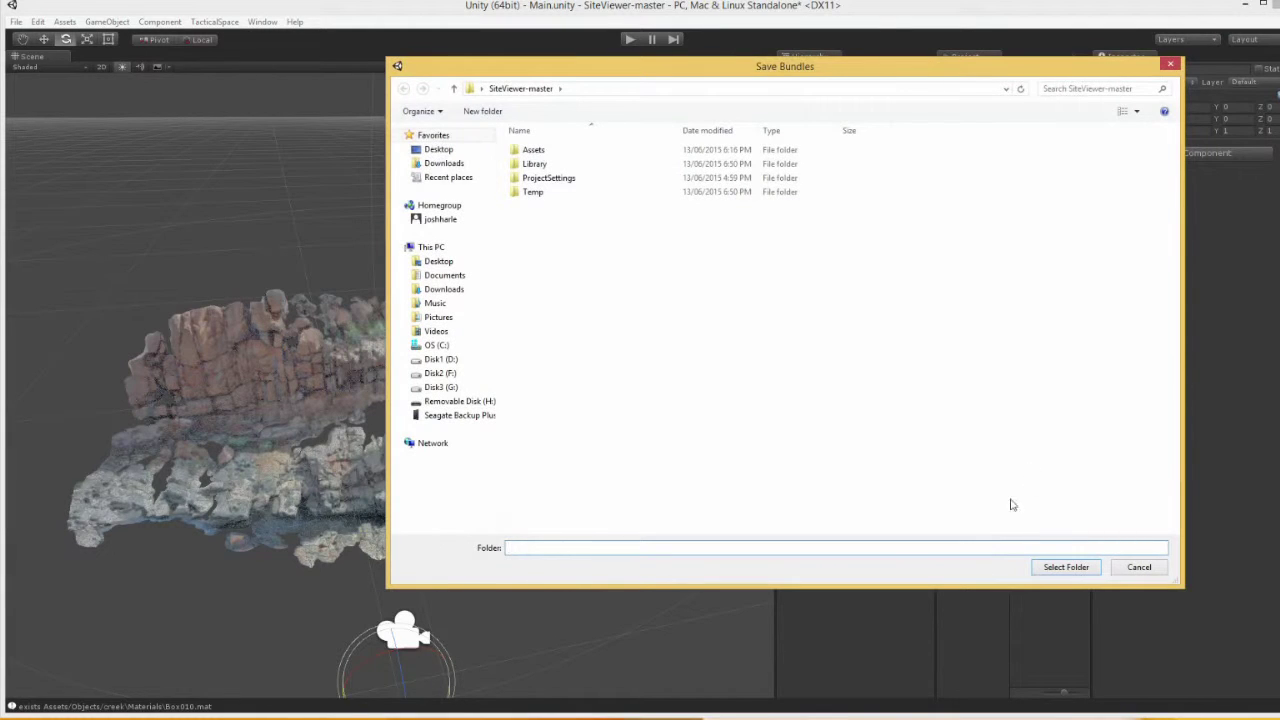
{"action": "left_click_drag", "start_coordinate": [867, 71], "coordinate": [913, 122]}
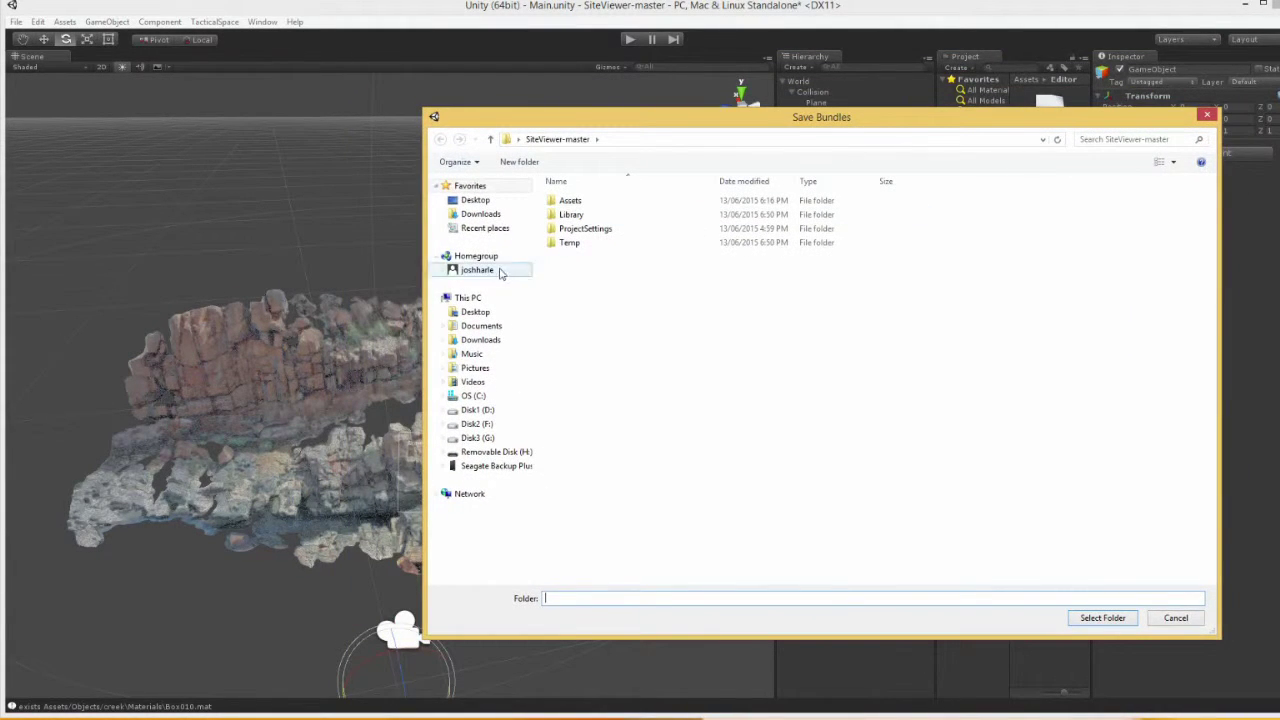
{"action": "left_click", "coordinate": [475, 200]}
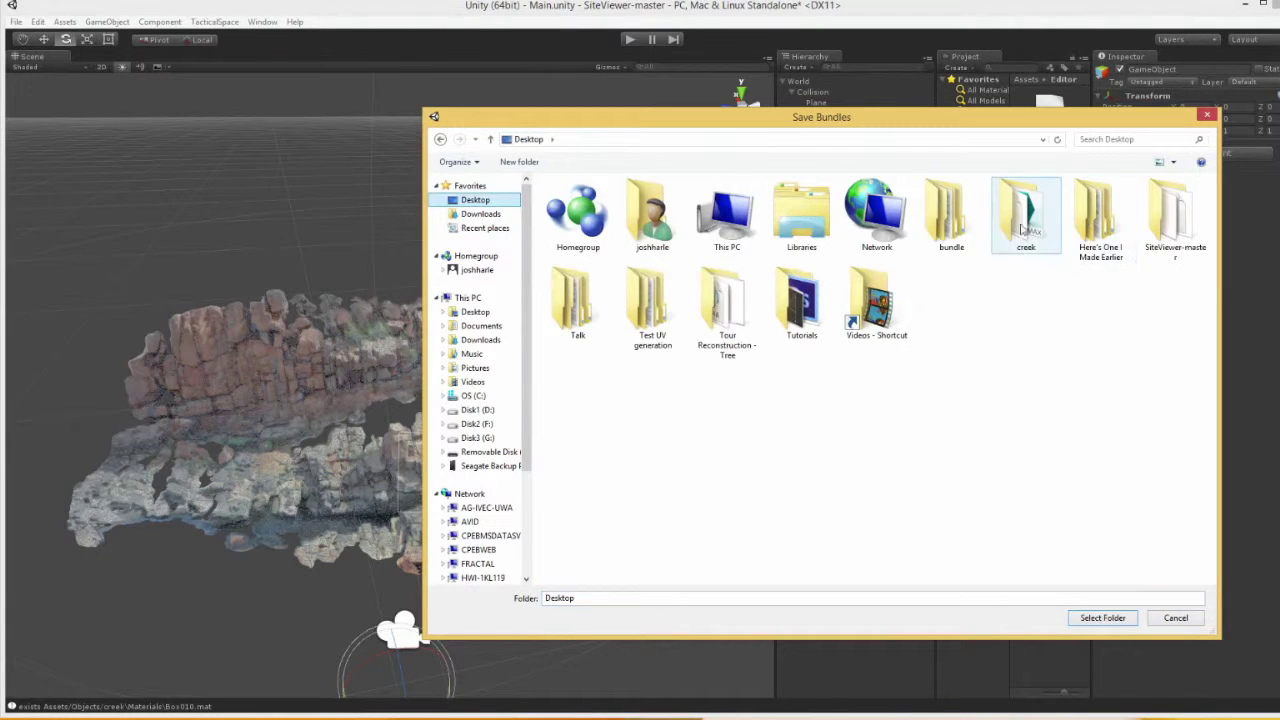
{"action": "double_click", "coordinate": [942, 207]}
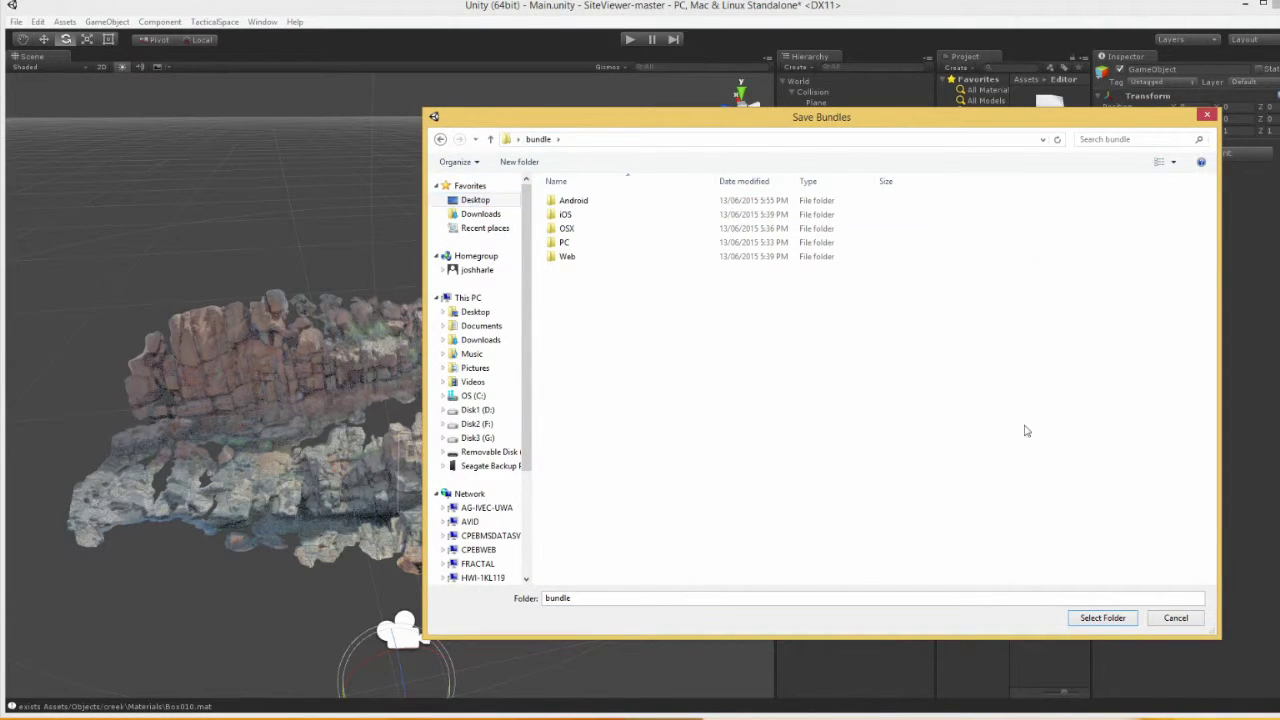
{"action": "left_click", "coordinate": [1102, 617]}
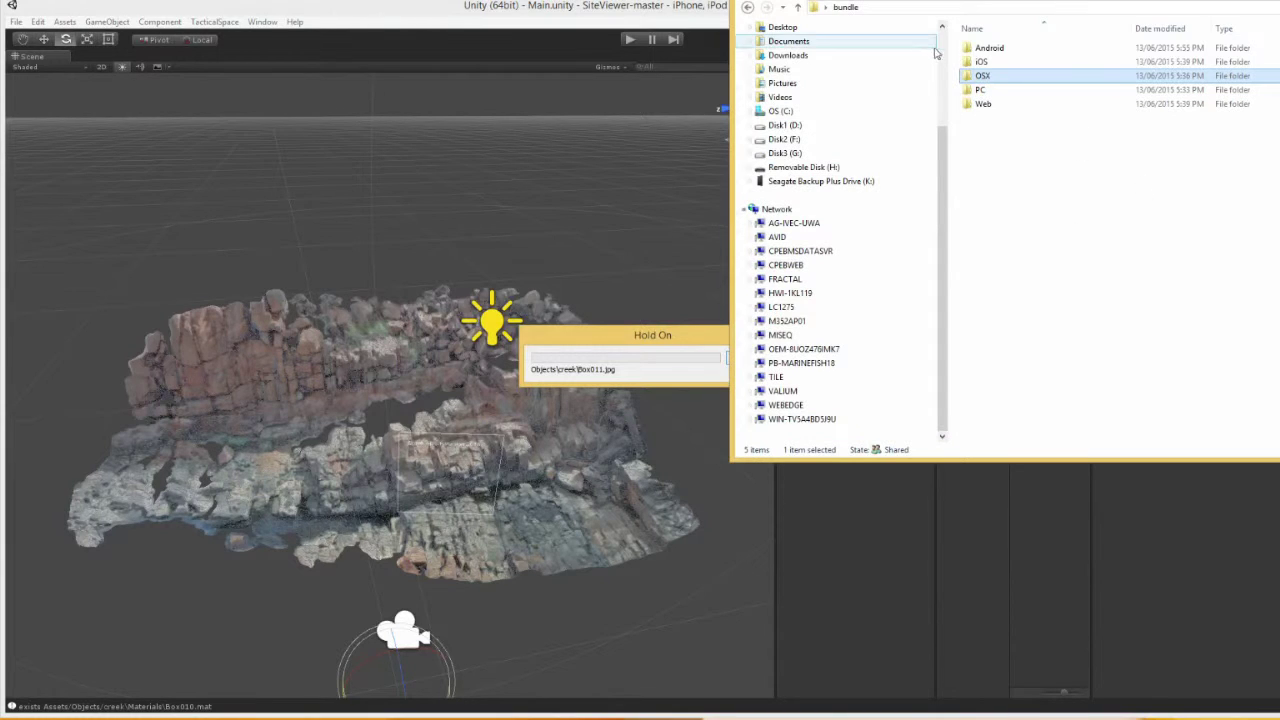
Open the iOS bundle output folder and move its window aside while the export finishes.
{"action": "double_click", "coordinate": [1003, 58]}
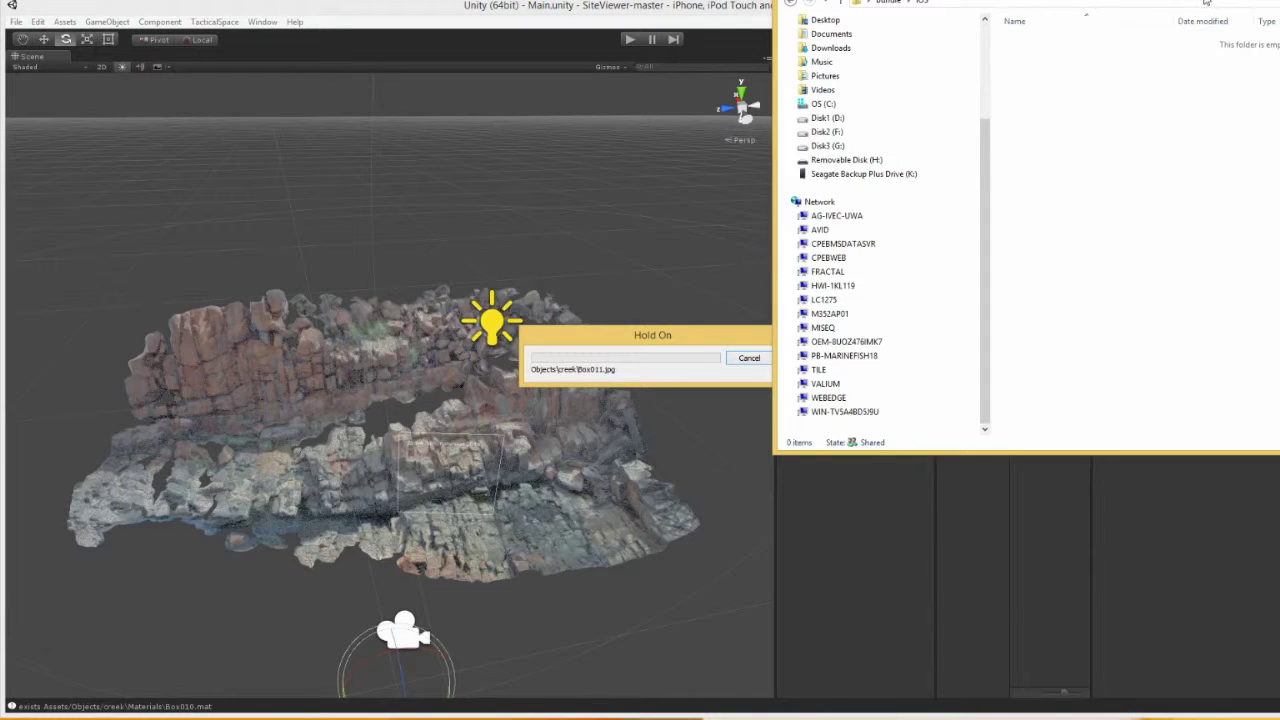
{"action": "left_click_drag", "start_coordinate": [1085, 14], "coordinate": [1049, 120]}
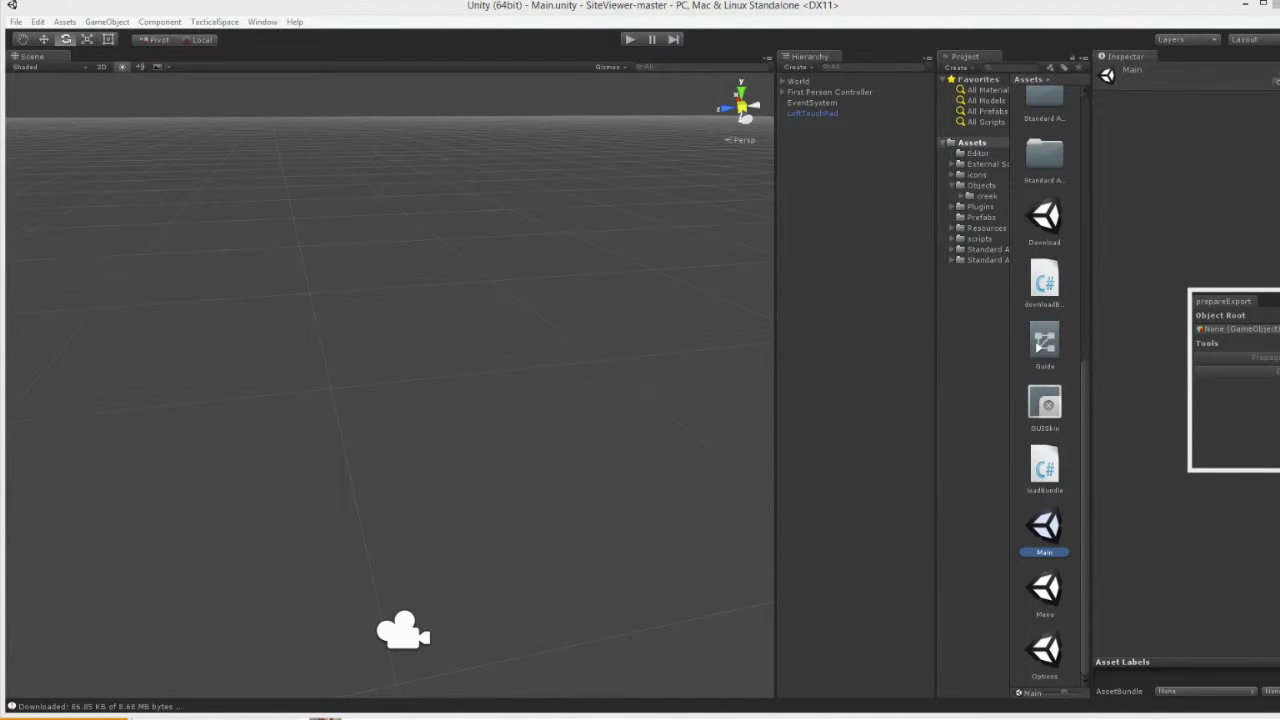
Check the 28 freshly exported files in bundle\iOS, then close the Explorer window.
{"action": "key", "text": "alt+Tab"}
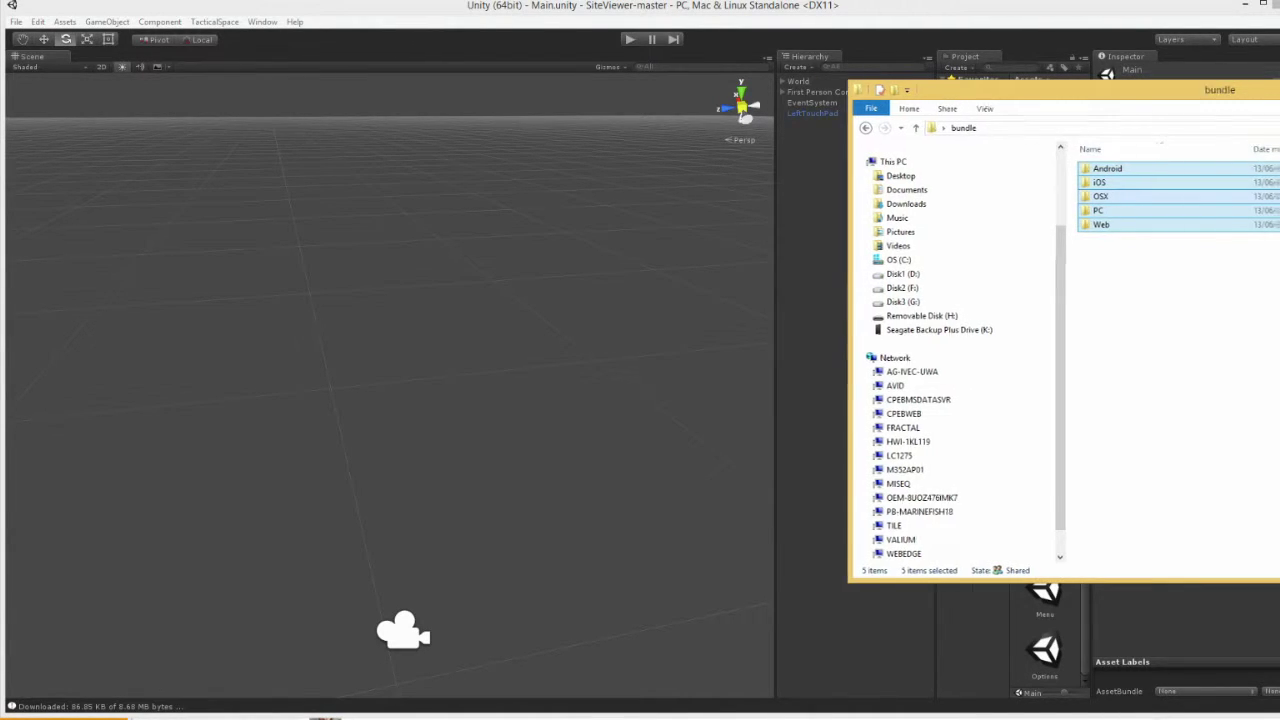
{"action": "left_click_drag", "start_coordinate": [1150, 90], "coordinate": [603, 200]}
{"action": "left_click", "coordinate": [651, 405]}
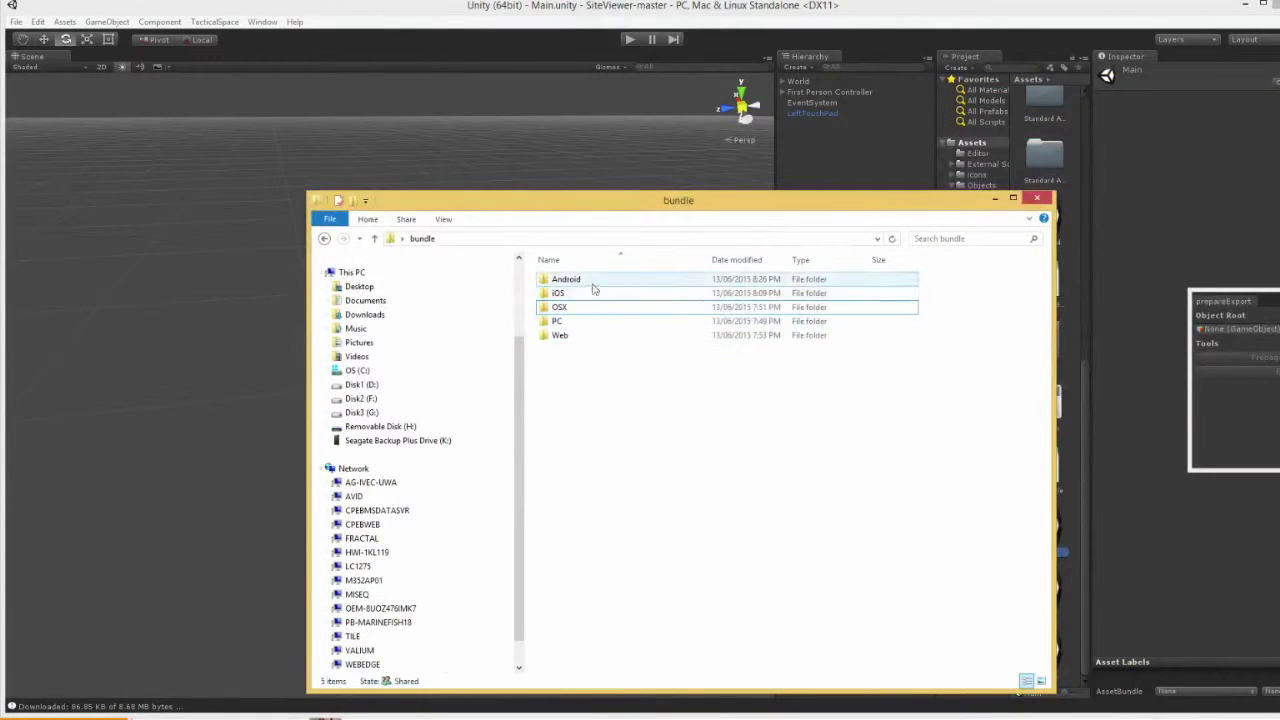
{"action": "mouse_move", "coordinate": [610, 294]}
{"action": "left_mouse_down"}
{"action": "mouse_move", "coordinate": [620, 306]}
{"action": "mouse_move", "coordinate": [632, 292]}
{"action": "left_mouse_up"}
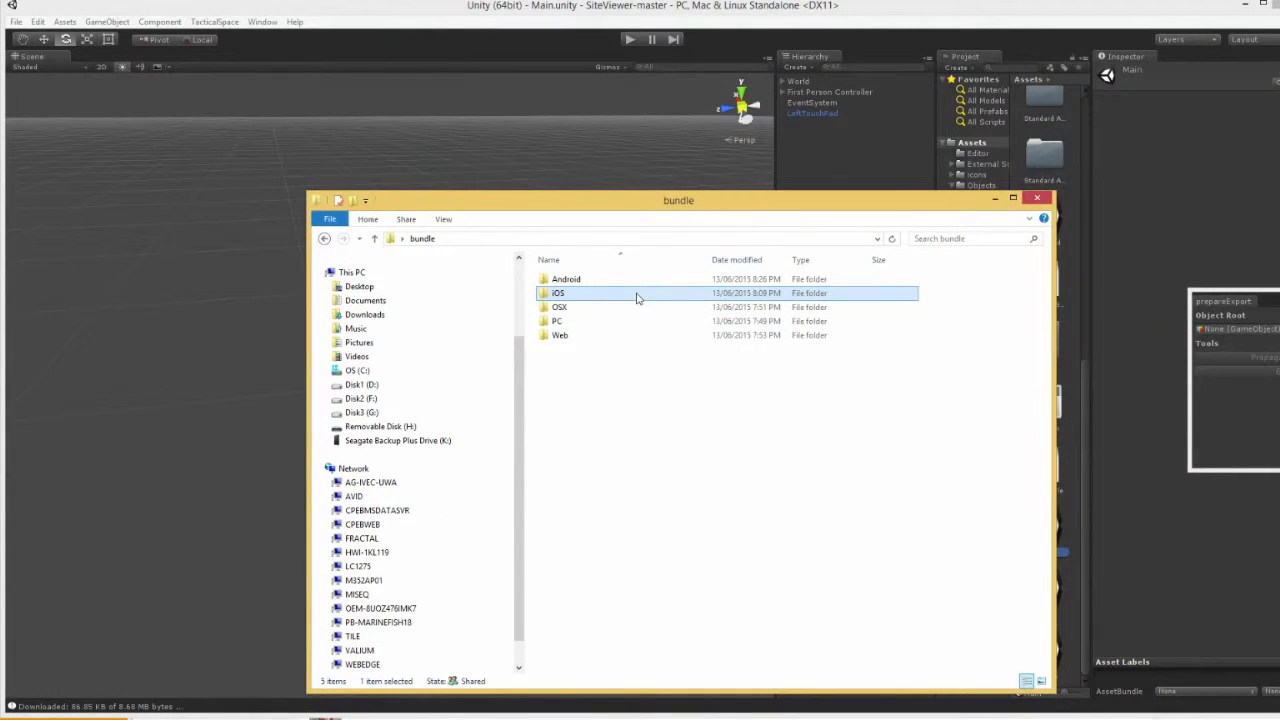
{"action": "left_click_drag", "start_coordinate": [620, 410], "coordinate": [583, 326]}
{"action": "double_click", "coordinate": [560, 292]}
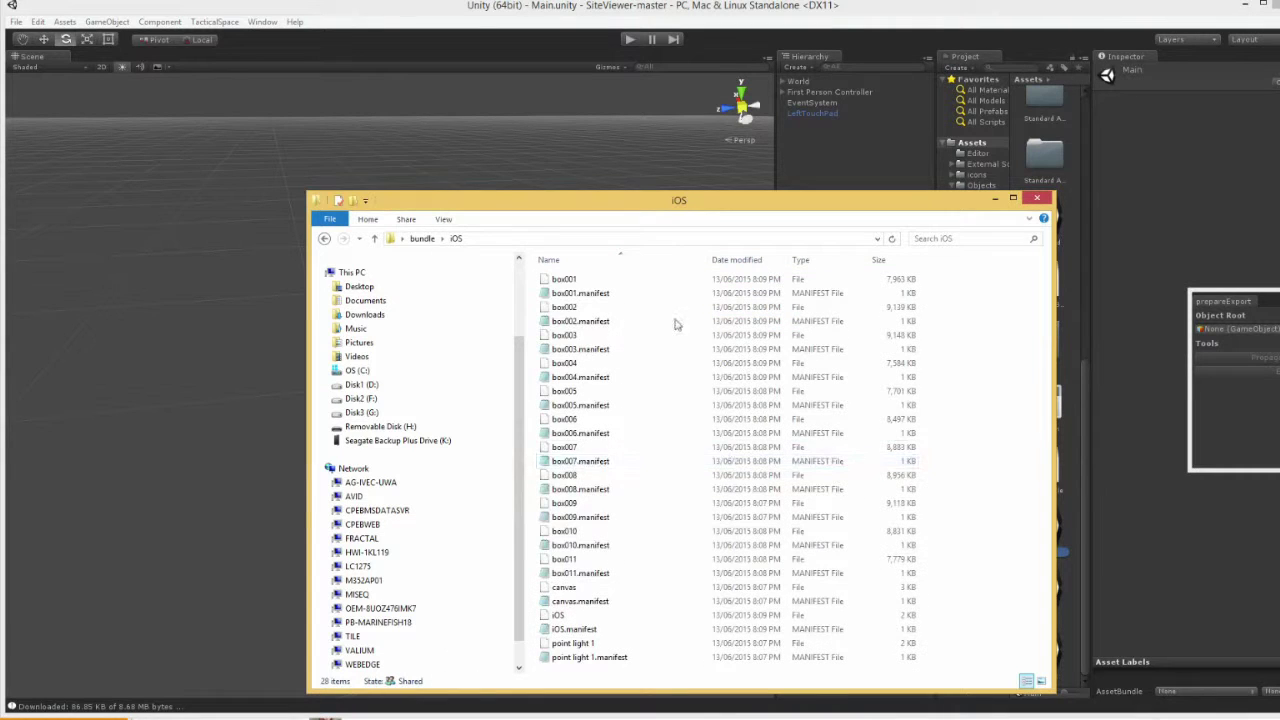
{"action": "left_click", "coordinate": [423, 240]}
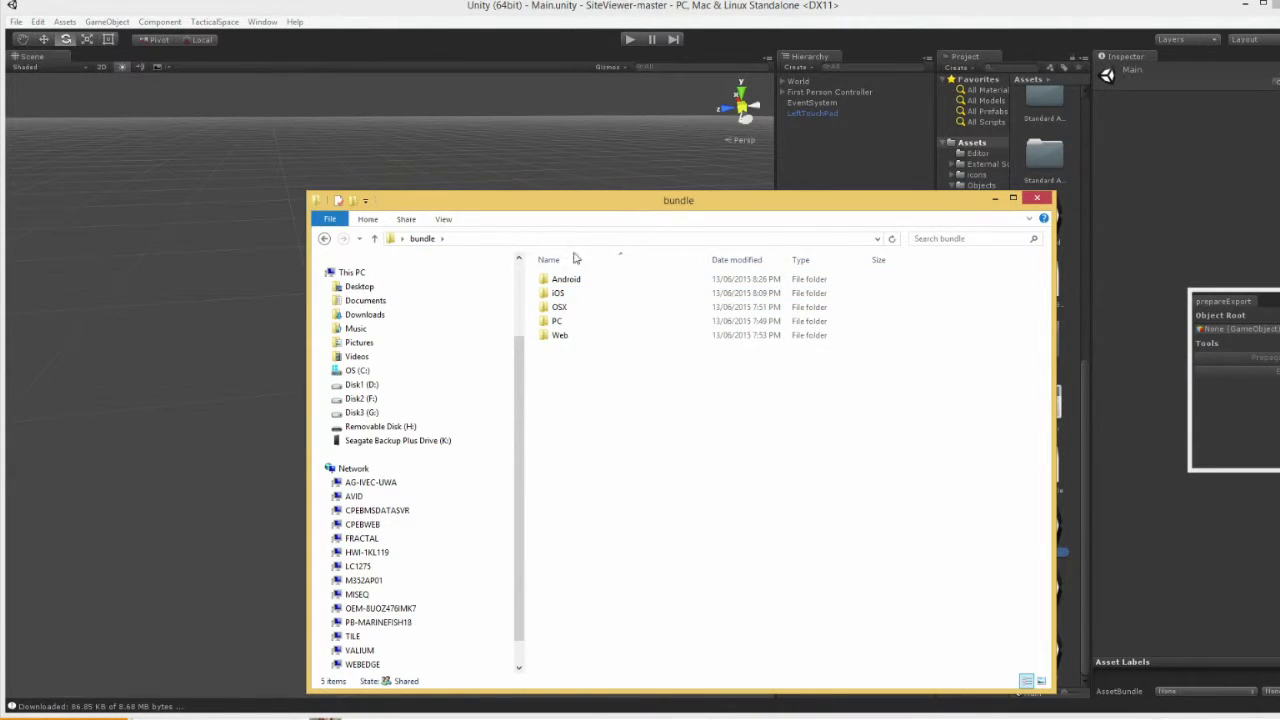
{"action": "key", "text": "alt+F4"}
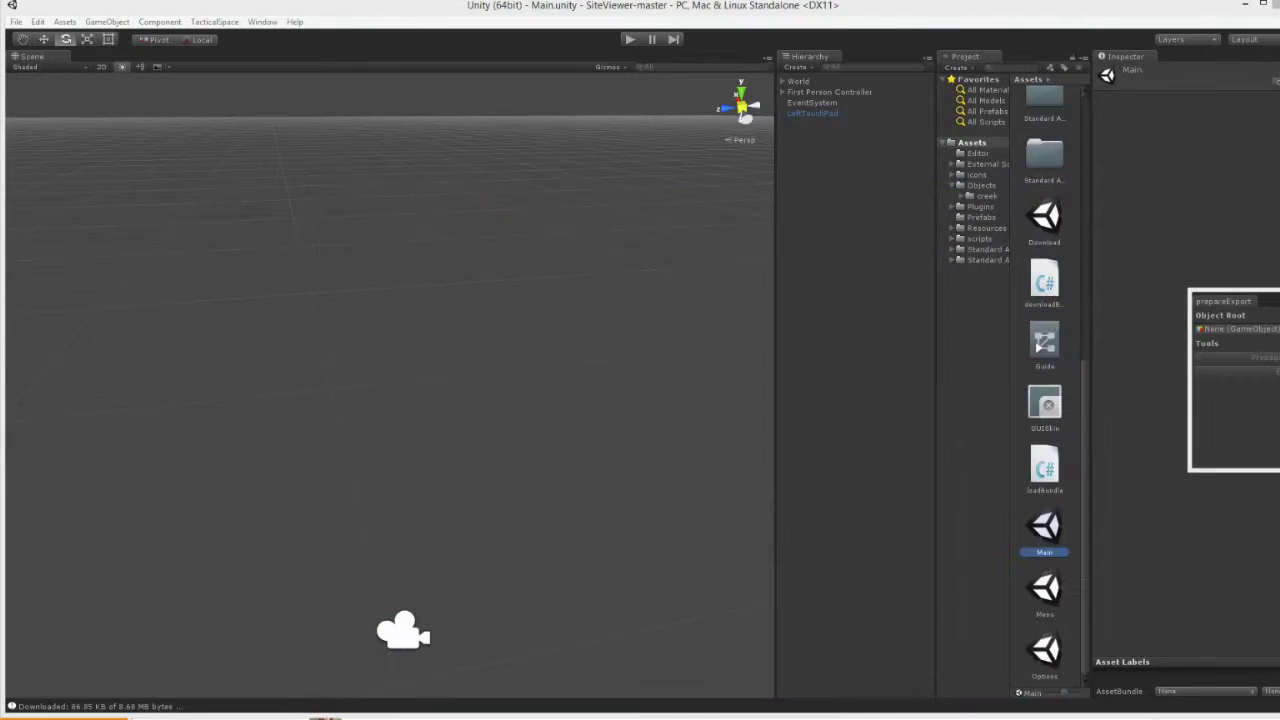
Expand World and Collision down to Plane, and browse the Objects, creek and Prefabs project folders.
{"action": "left_click", "coordinate": [783, 81]}
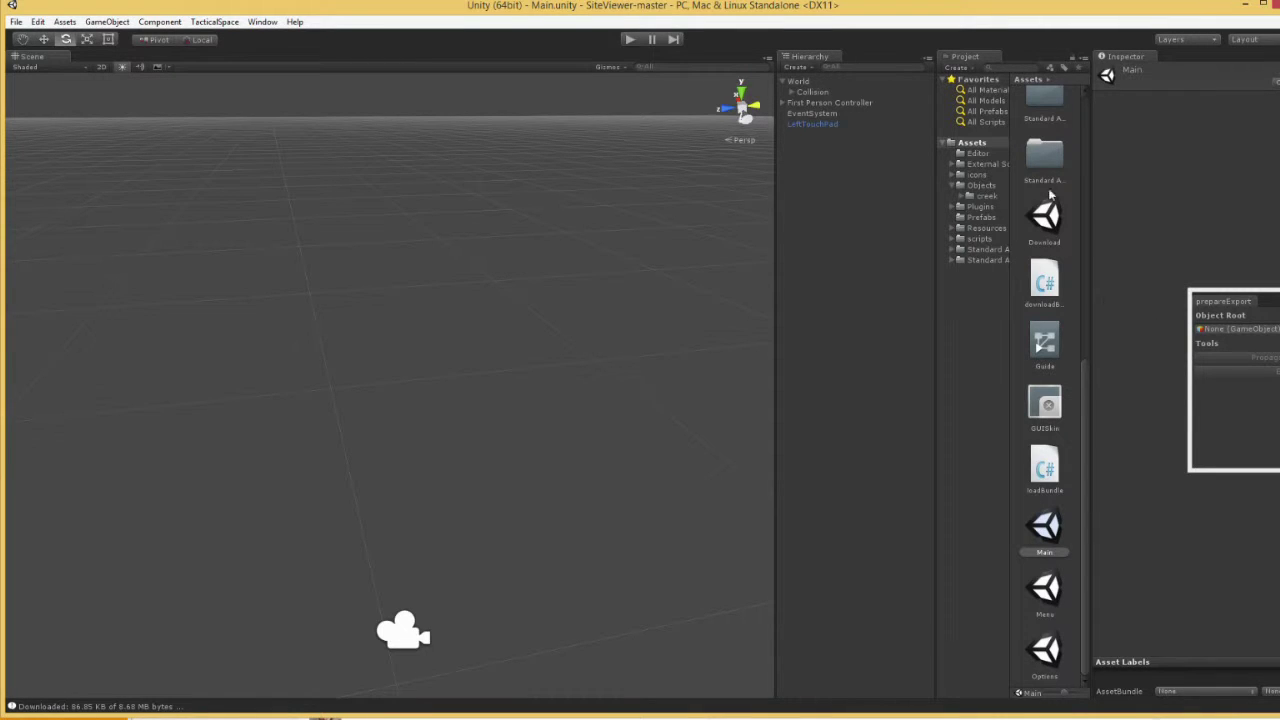
{"action": "left_click", "coordinate": [981, 185]}
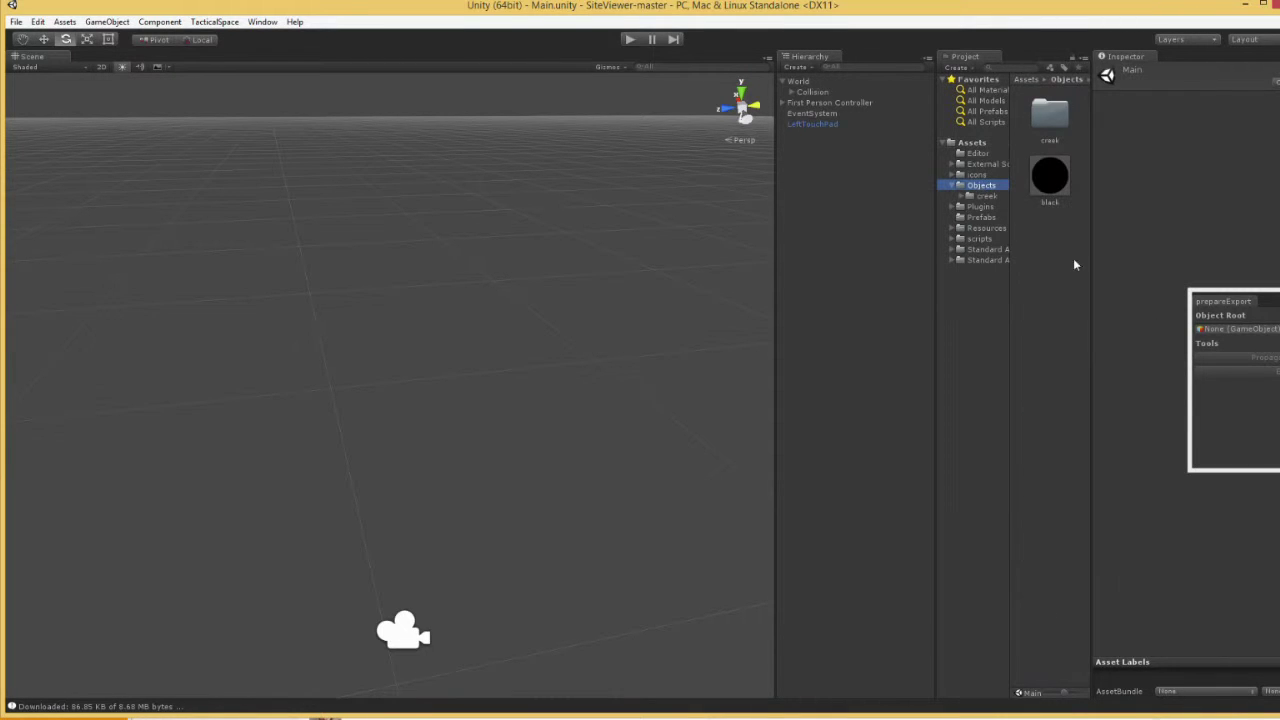
{"action": "left_click", "coordinate": [1048, 138]}
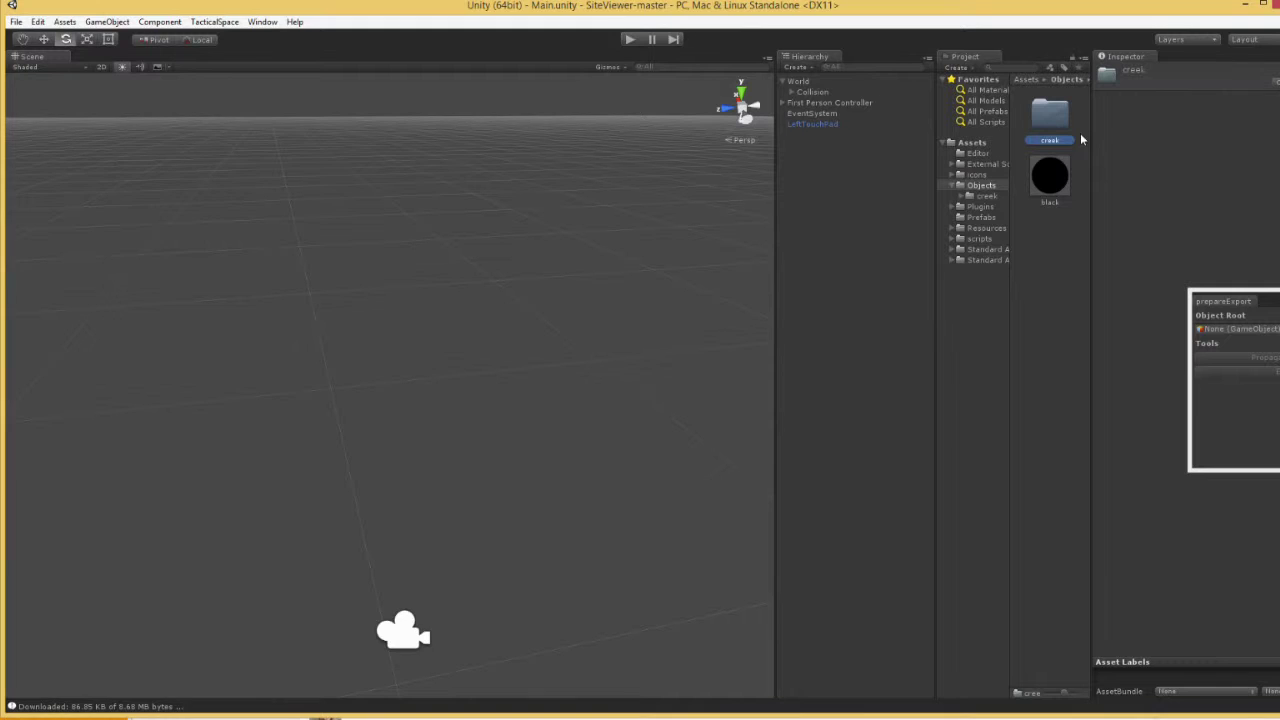
{"action": "left_click", "coordinate": [981, 217]}
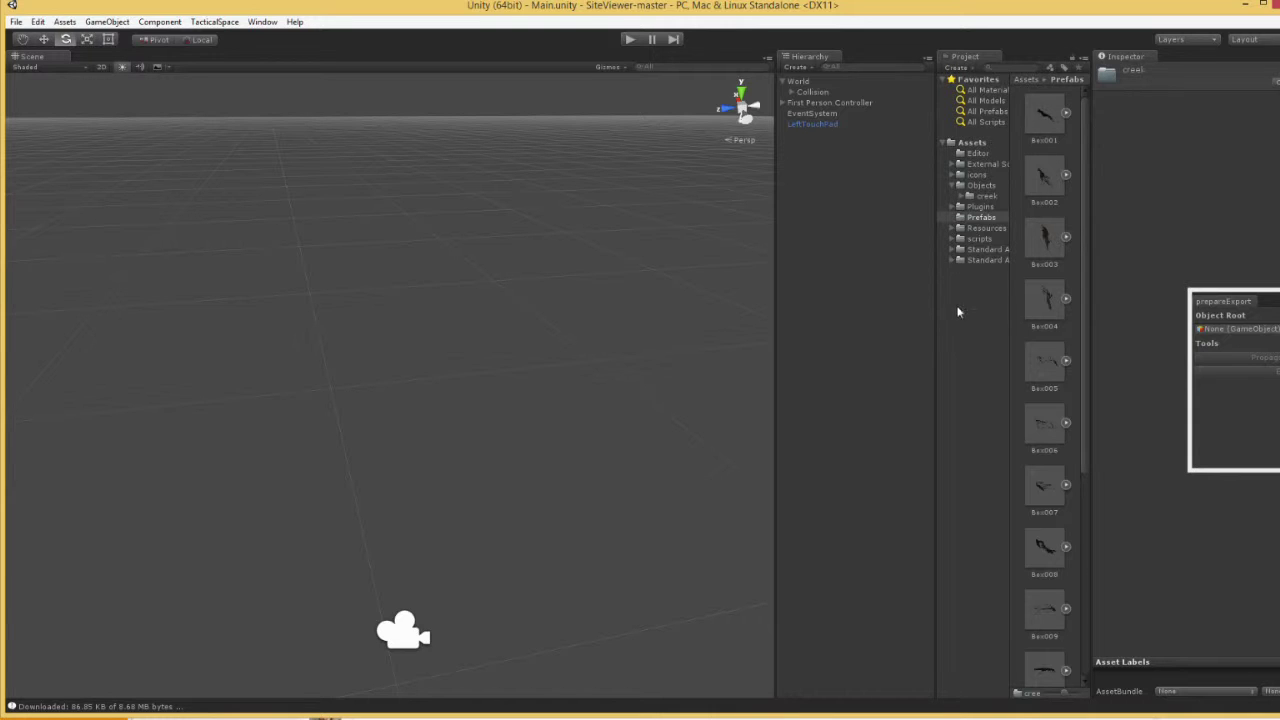
{"action": "left_click", "coordinate": [811, 83]}
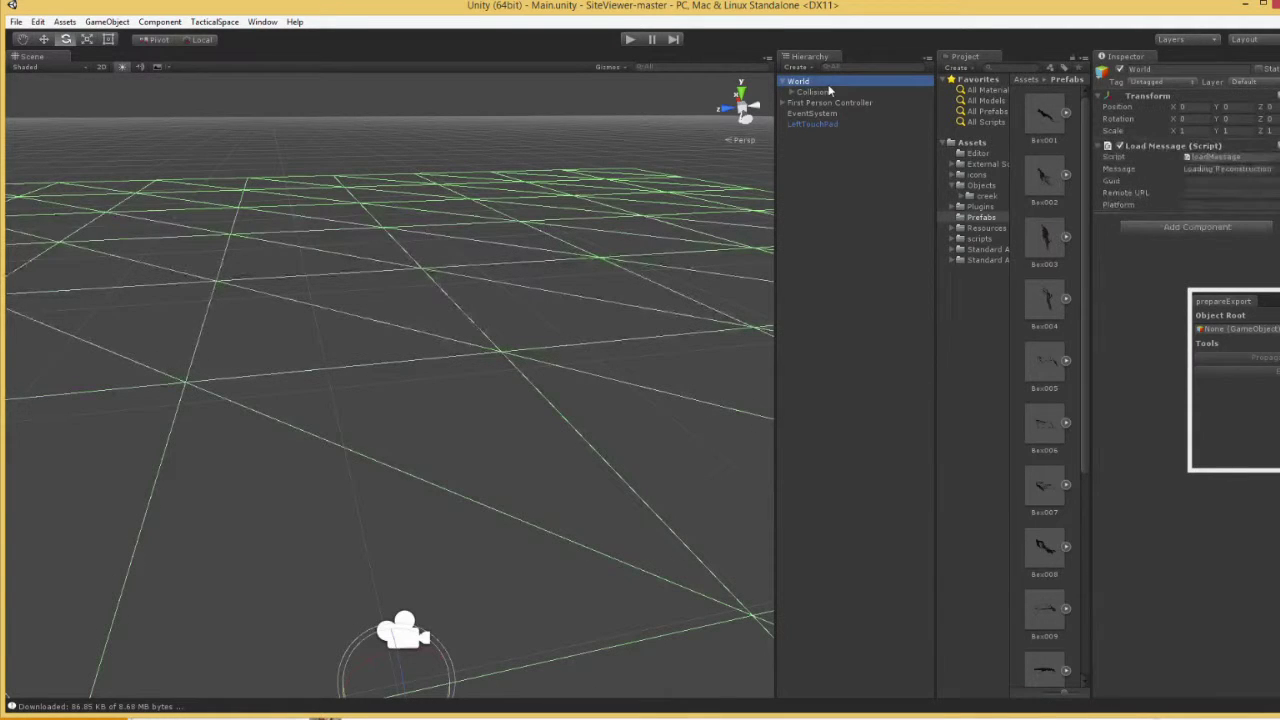
{"action": "left_click", "coordinate": [792, 92]}
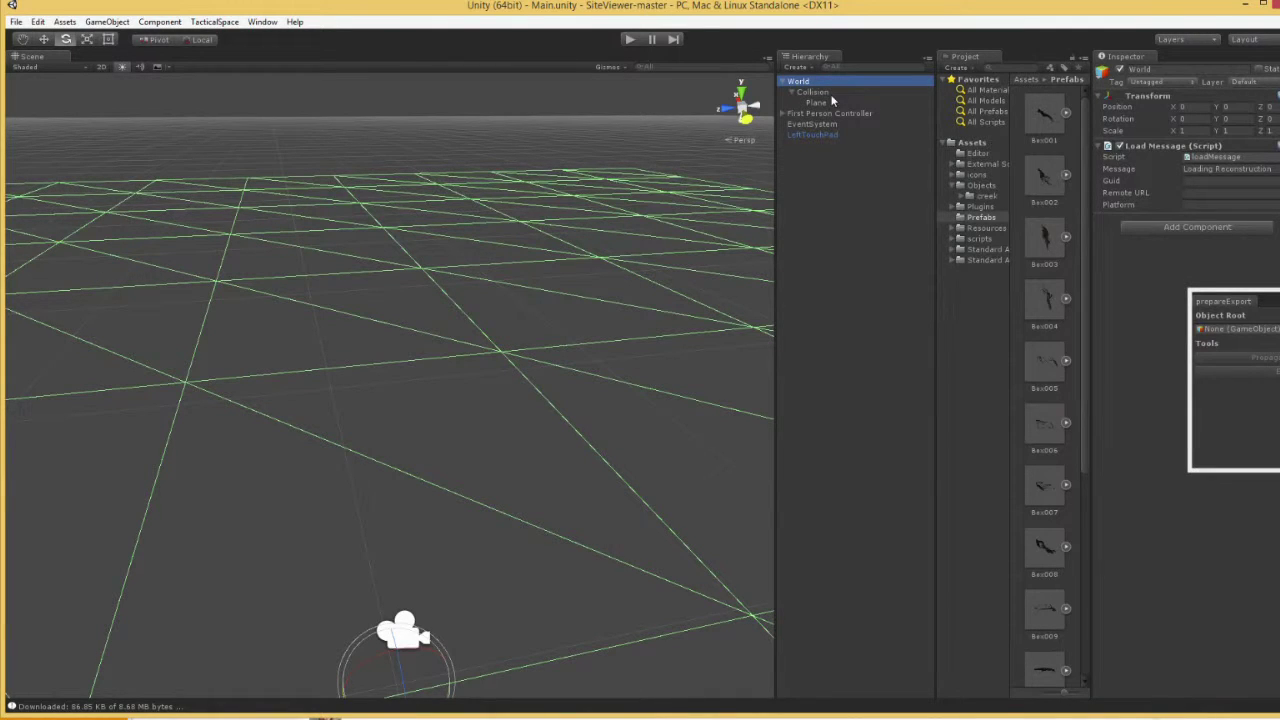
{"action": "left_click", "coordinate": [852, 188]}
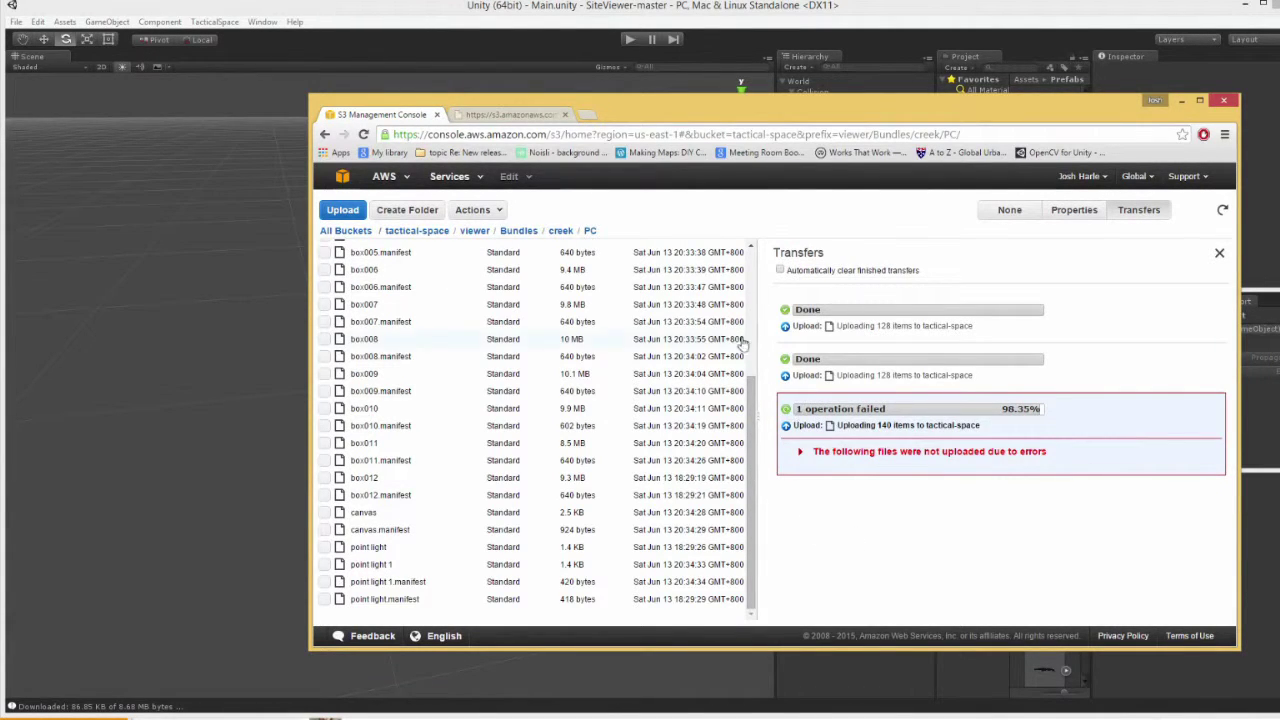
Inspect the iOS and Web bundle folders under creek in the S3 bucket.
{"action": "left_click", "coordinate": [560, 231]}
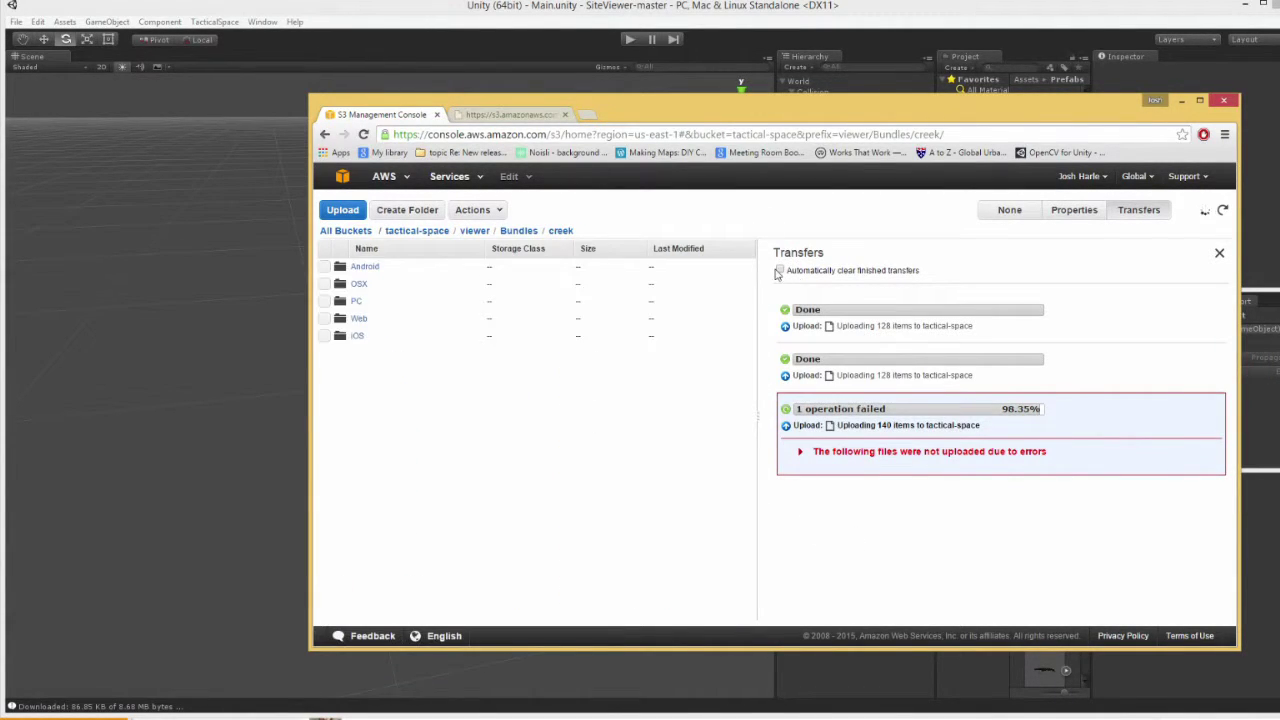
{"action": "left_click", "coordinate": [360, 335]}
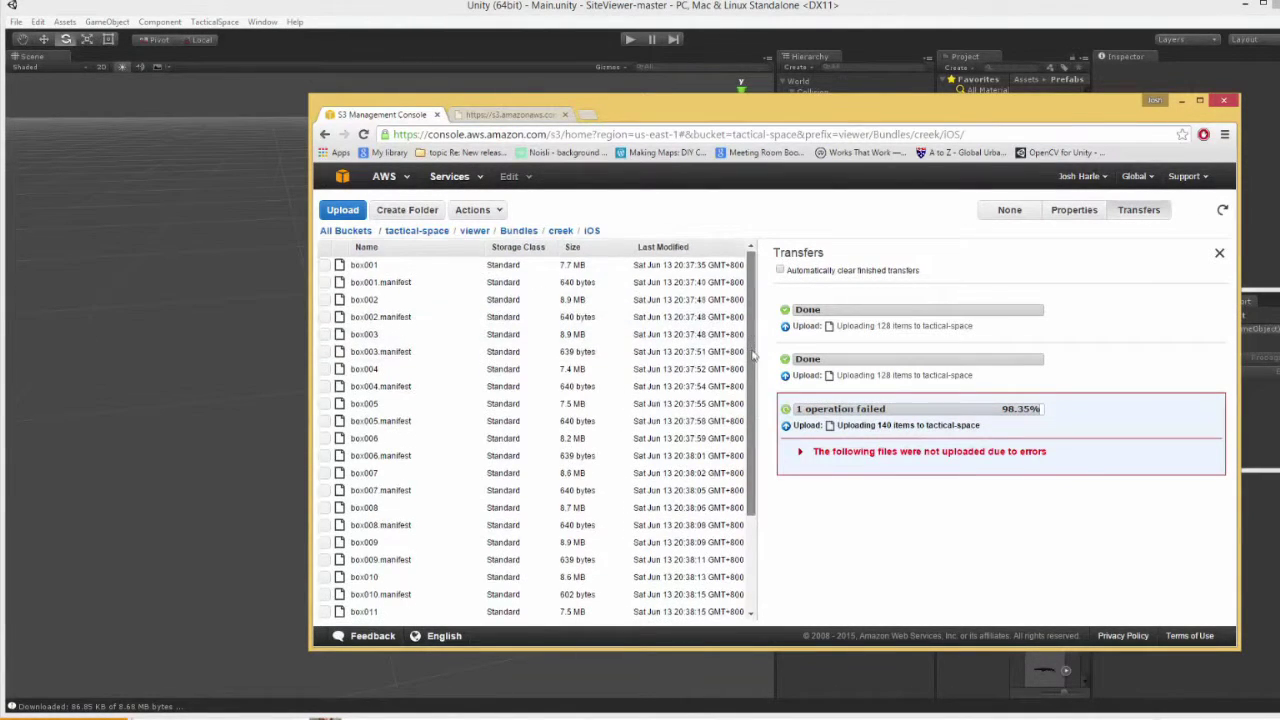
{"action": "scroll", "coordinate": [720, 335], "scroll_direction": "down", "scroll_amount": 3}
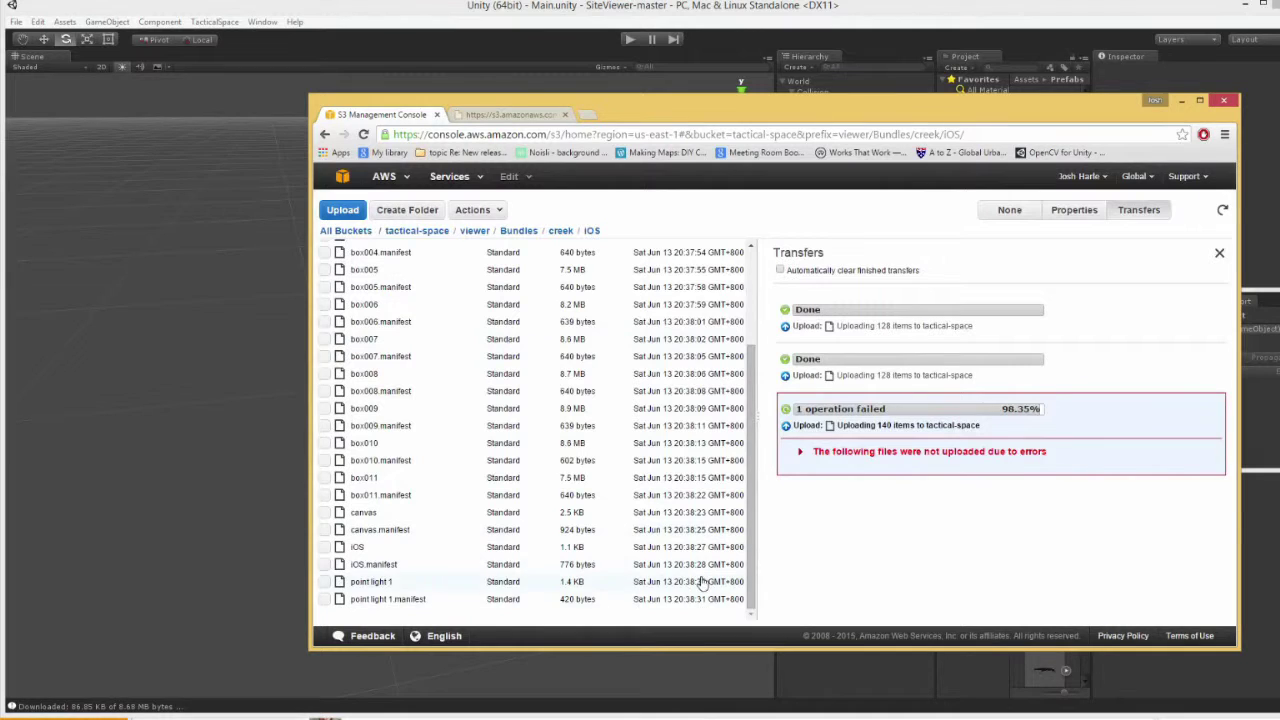
{"action": "scroll", "coordinate": [760, 360], "scroll_direction": "up", "scroll_amount": 3}
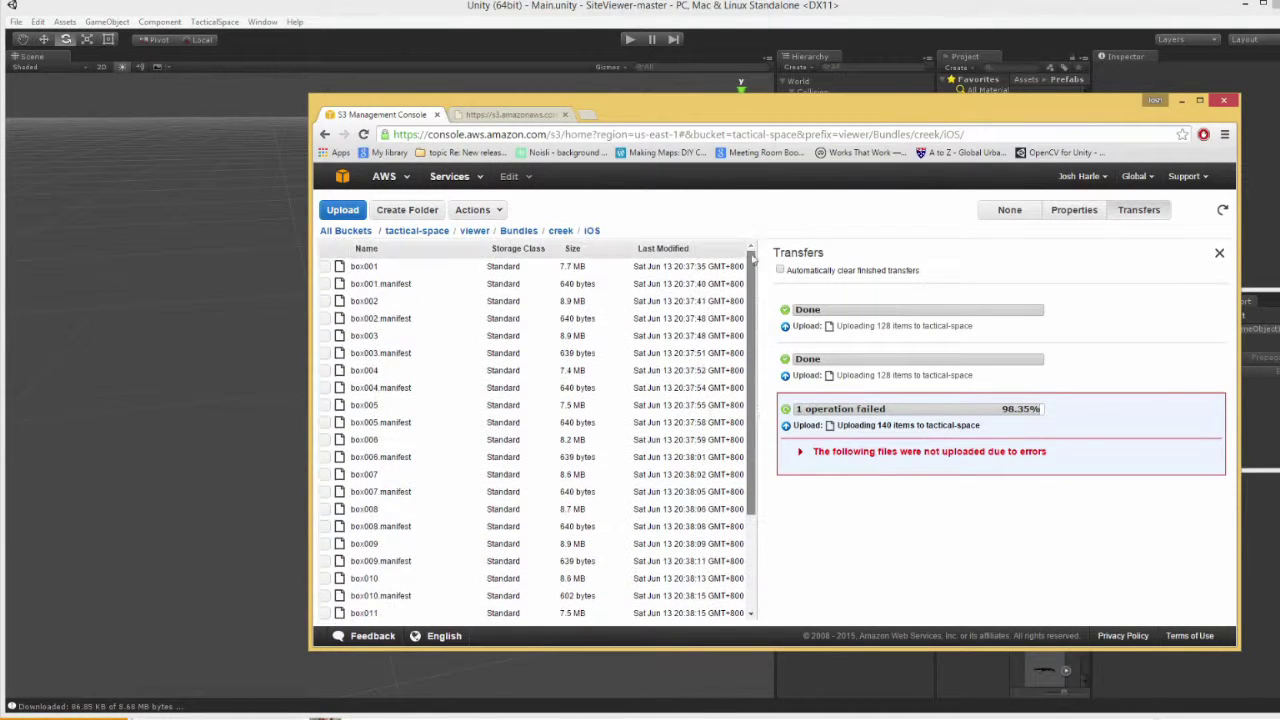
{"action": "left_click", "coordinate": [560, 231]}
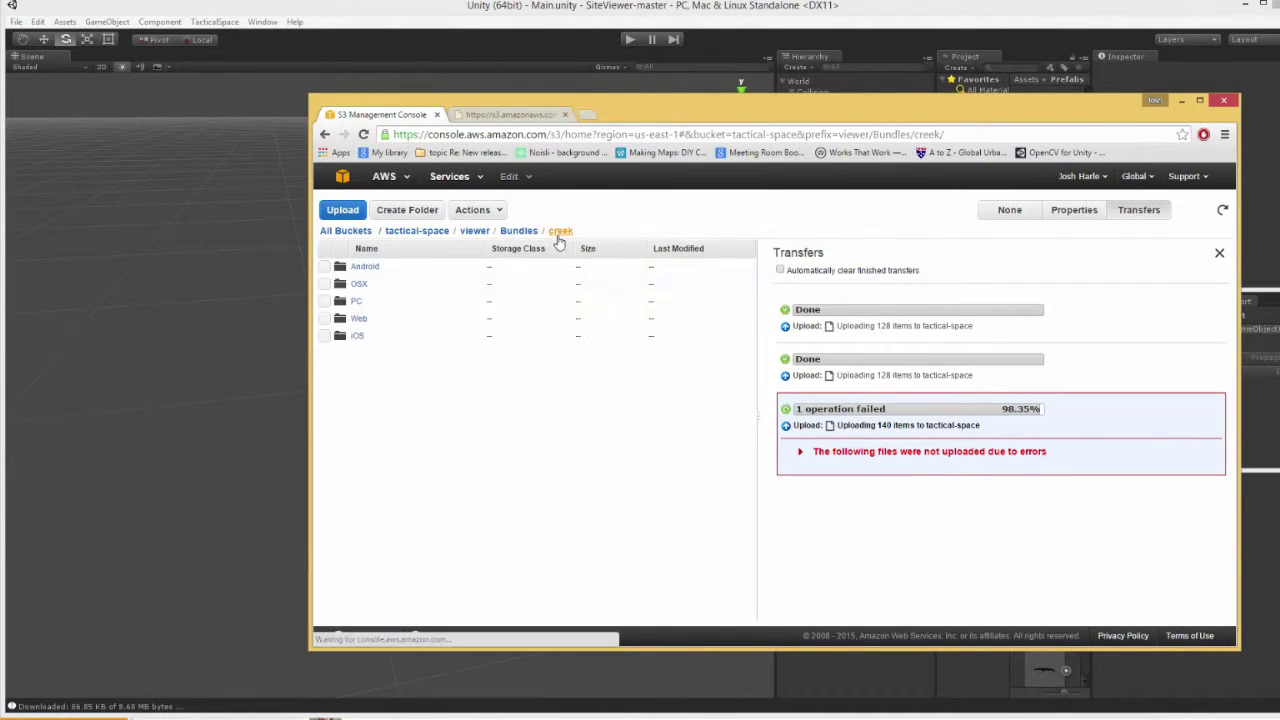
{"action": "left_click", "coordinate": [358, 334]}
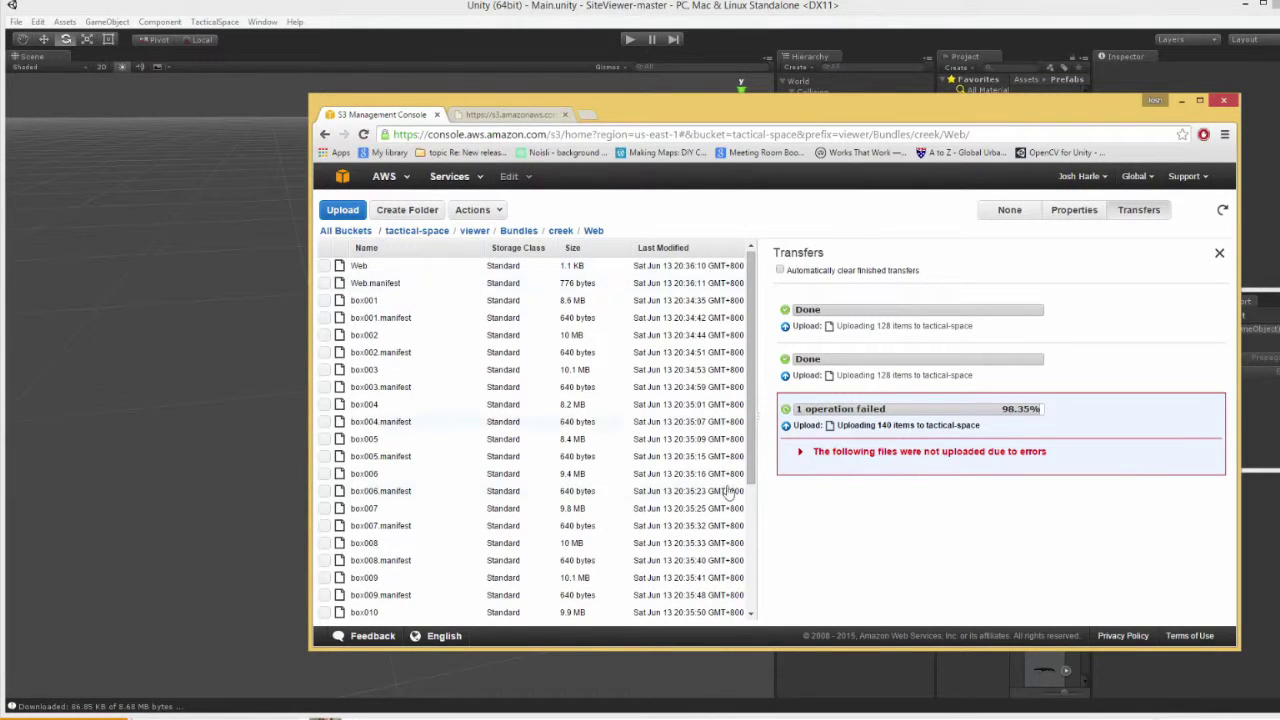
{"action": "scroll", "coordinate": [720, 530], "scroll_direction": "down", "scroll_amount": 3}
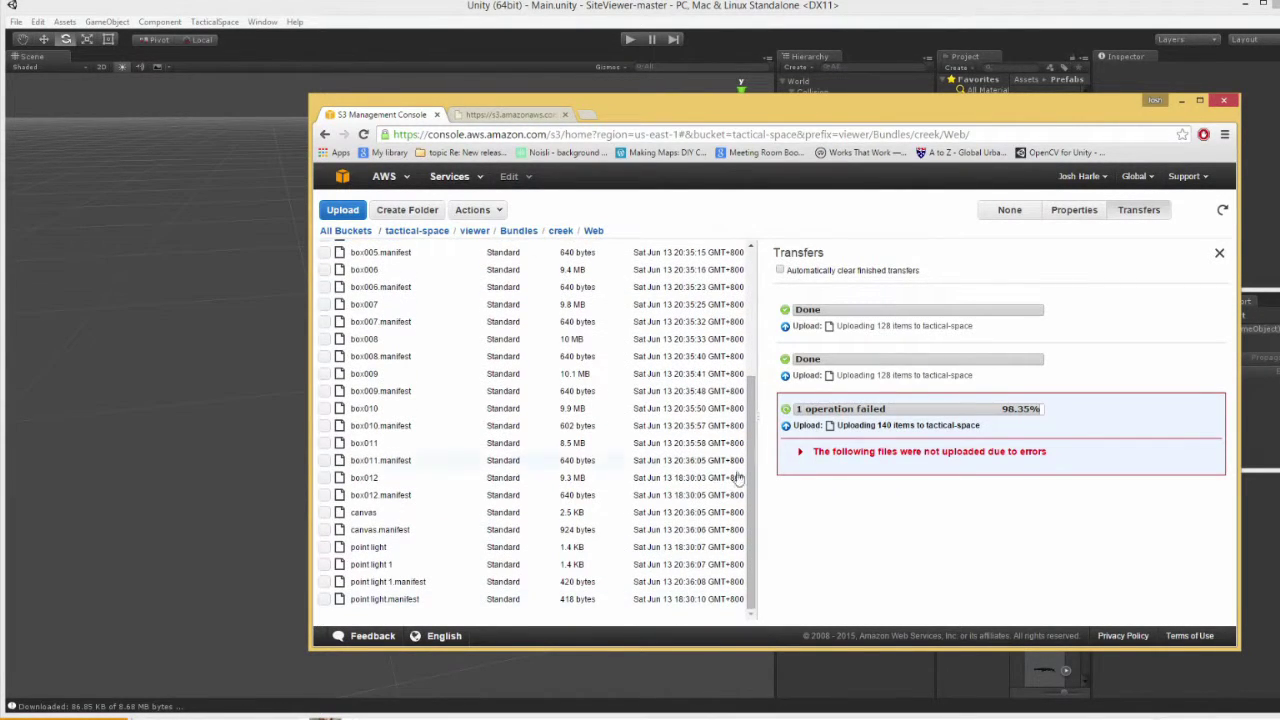
{"action": "scroll", "coordinate": [752, 500], "scroll_direction": "up", "scroll_amount": 3}
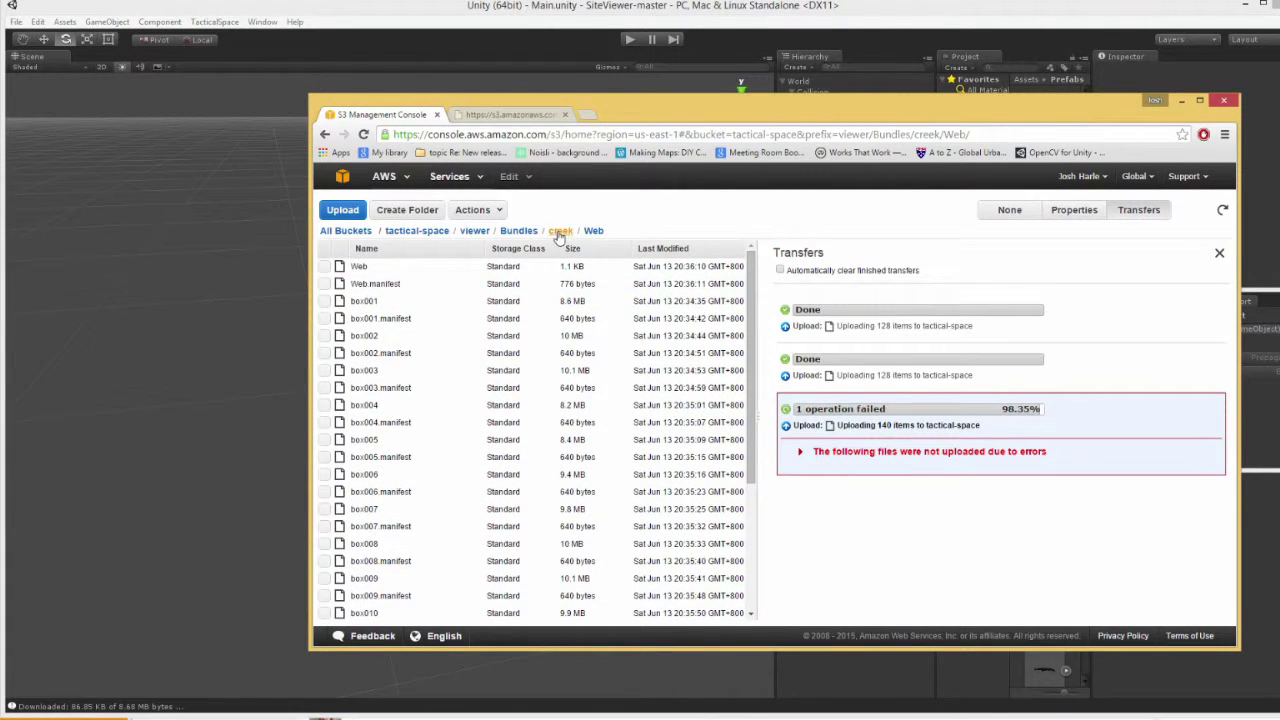
Open the creek PC bundles folder on S3.
{"action": "left_click", "coordinate": [559, 232]}
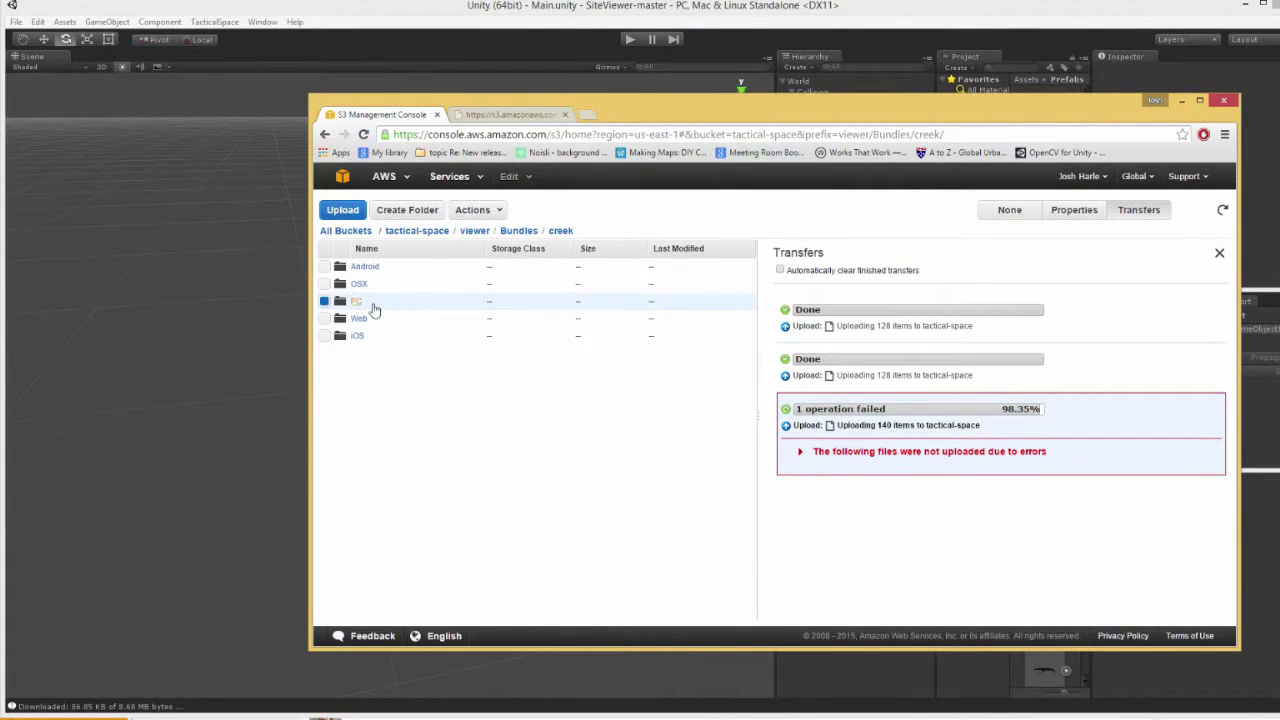
{"action": "left_click", "coordinate": [355, 305]}
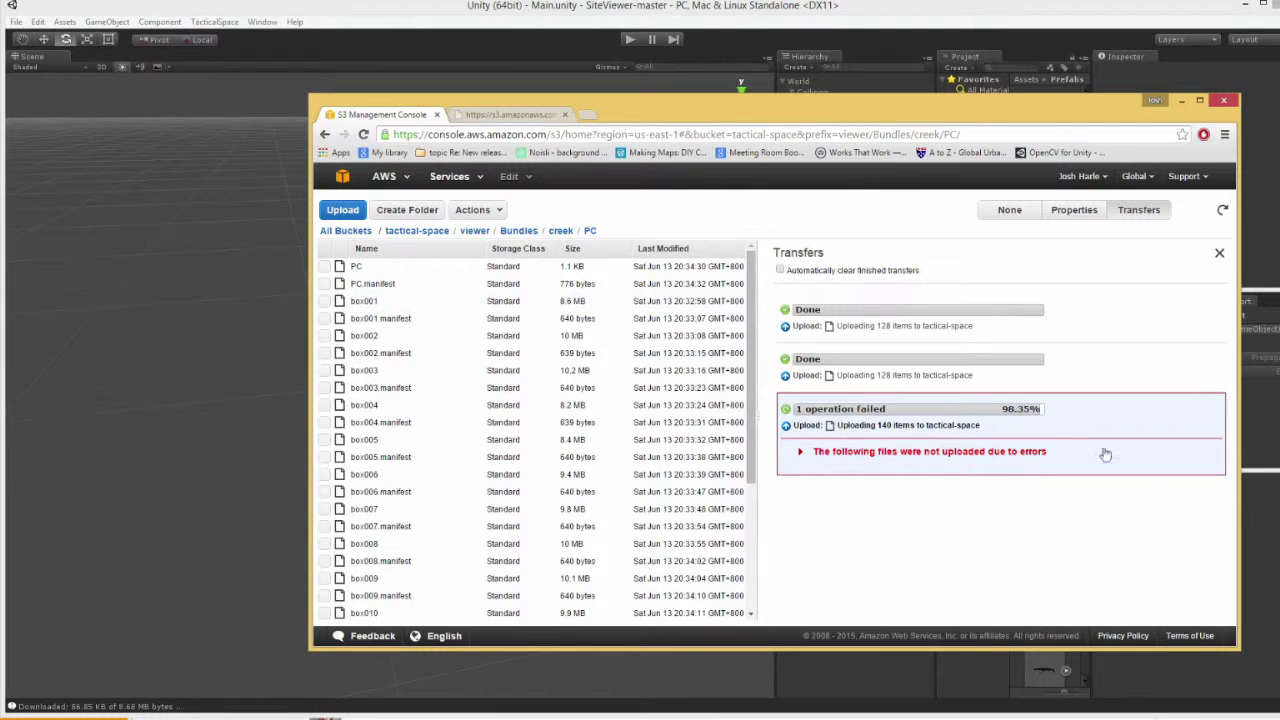
{"action": "key", "text": "alt+Tab"}
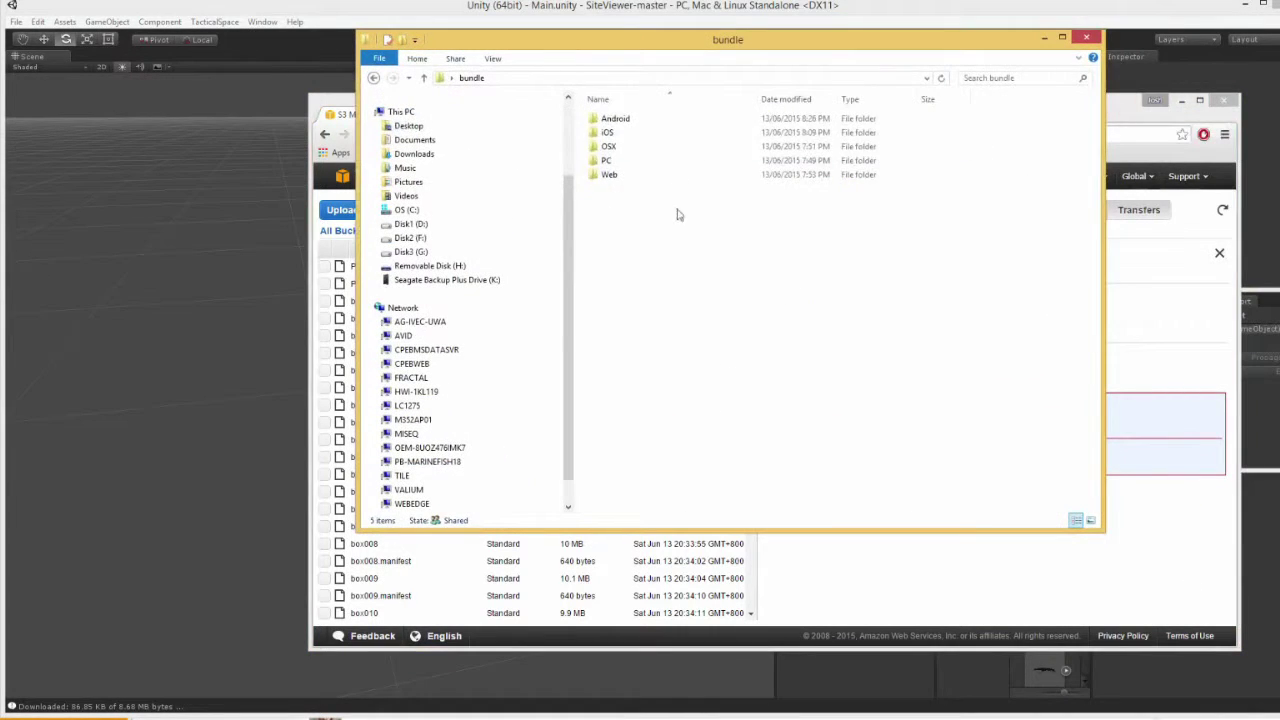
Switch between the S3 console, Unity and the local bundle folder window.
{"action": "left_click_drag", "start_coordinate": [677, 214], "coordinate": [633, 132]}
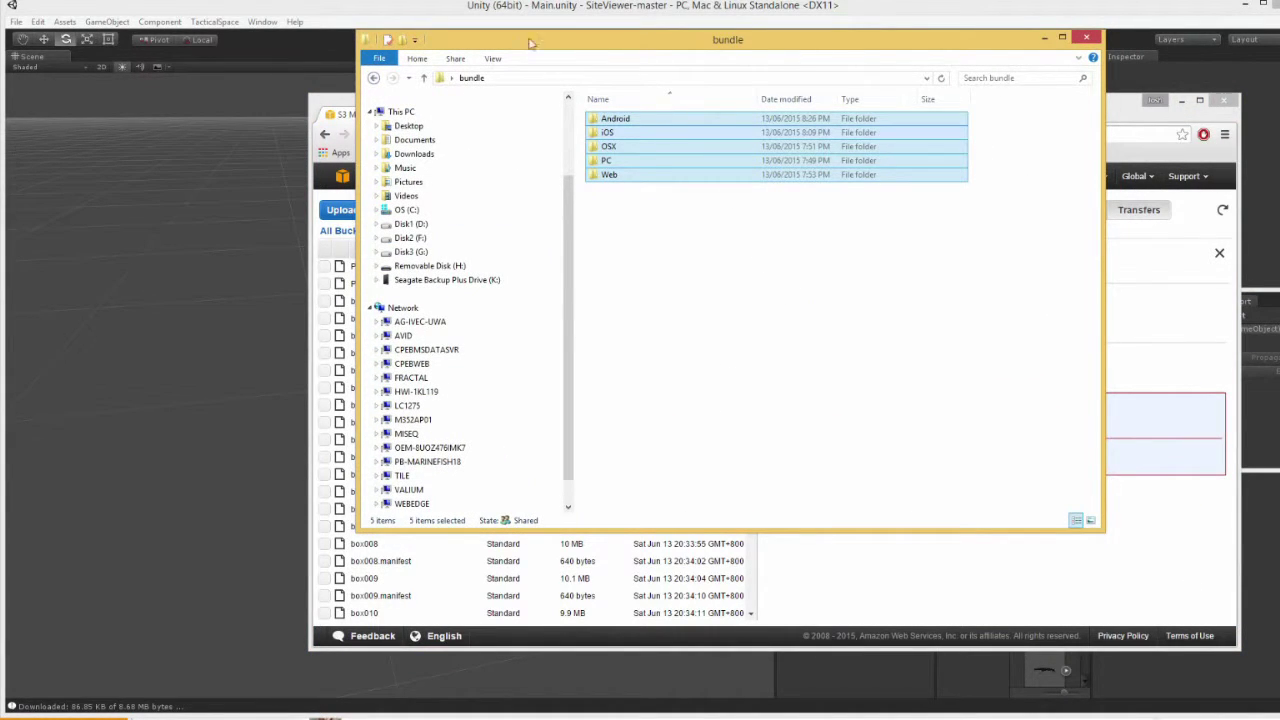
{"action": "key", "text": "alt+Tab"}
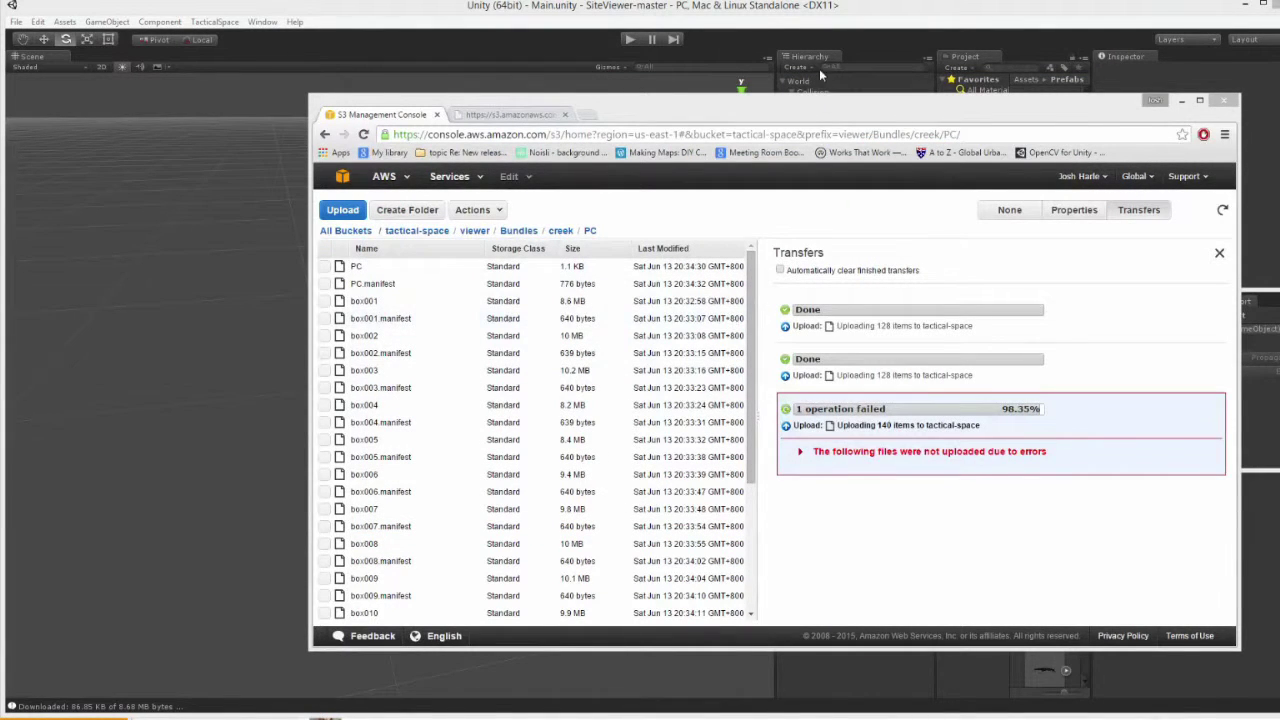
{"action": "left_click", "coordinate": [920, 12]}
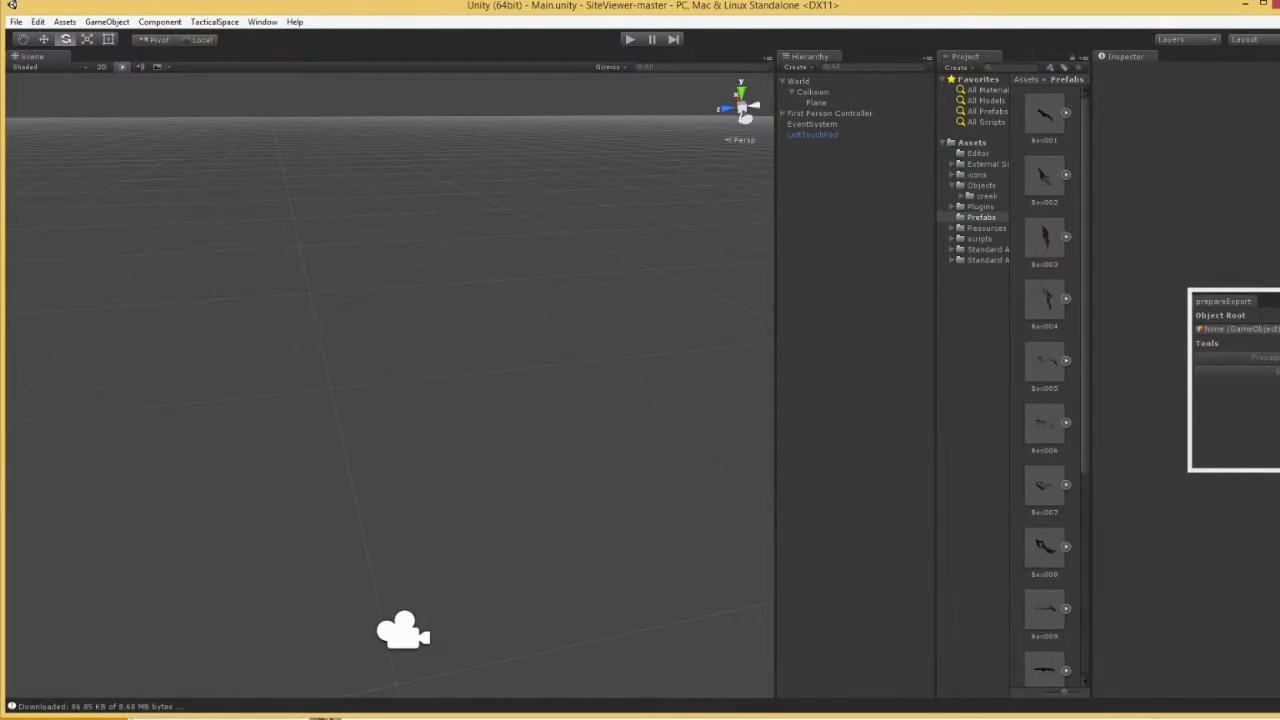
{"action": "key", "text": "alt+Tab"}
{"action": "key", "text": "alt+Tab"}
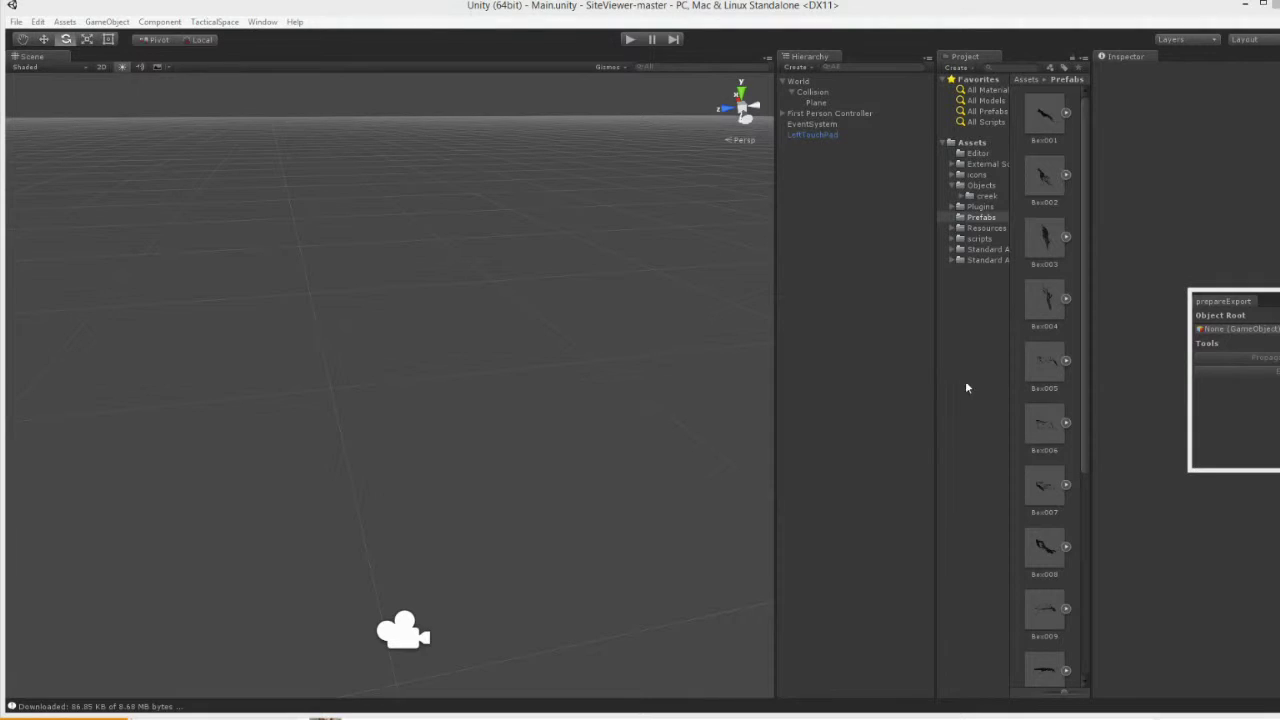
{"action": "left_click", "coordinate": [798, 340]}
{"action": "key", "text": "alt+Tab"}
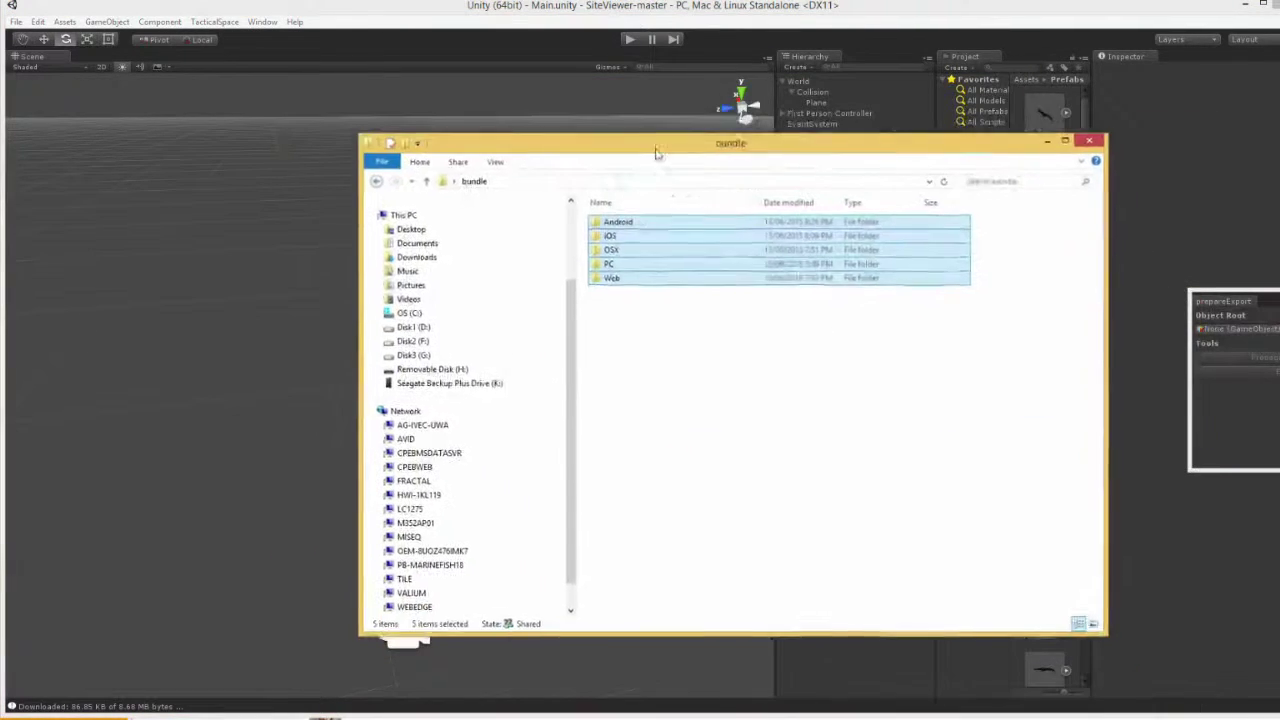
Open the local iOS bundle folder and select the box005, box010 and iOS bundles with manifests.
{"action": "left_click", "coordinate": [721, 240]}
{"action": "left_click", "coordinate": [684, 164]}
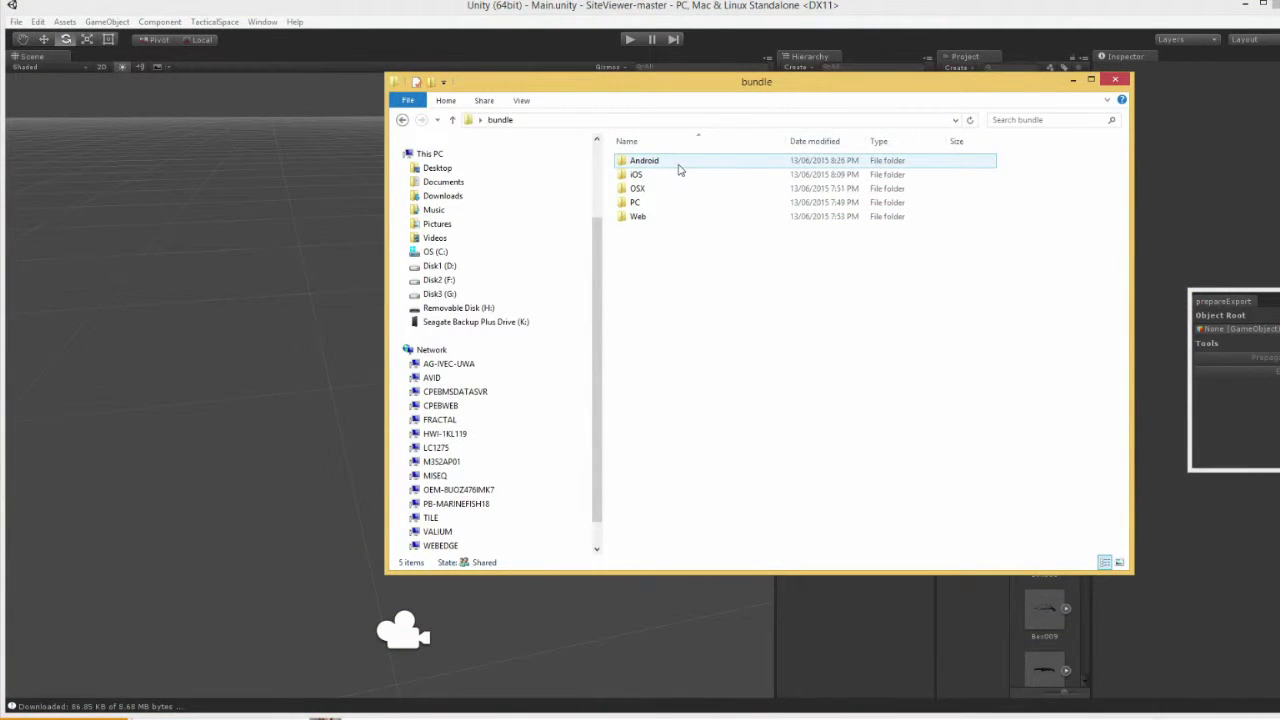
{"action": "double_click", "coordinate": [676, 174]}
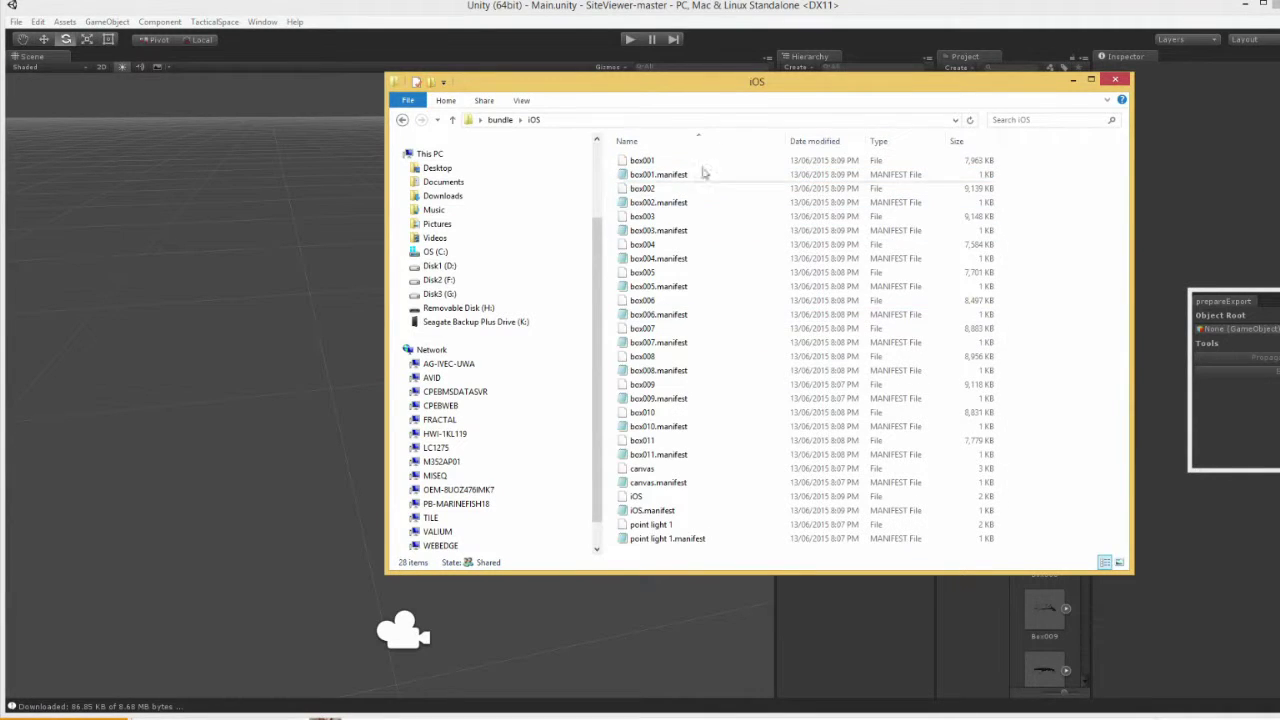
{"action": "left_click", "coordinate": [656, 511]}
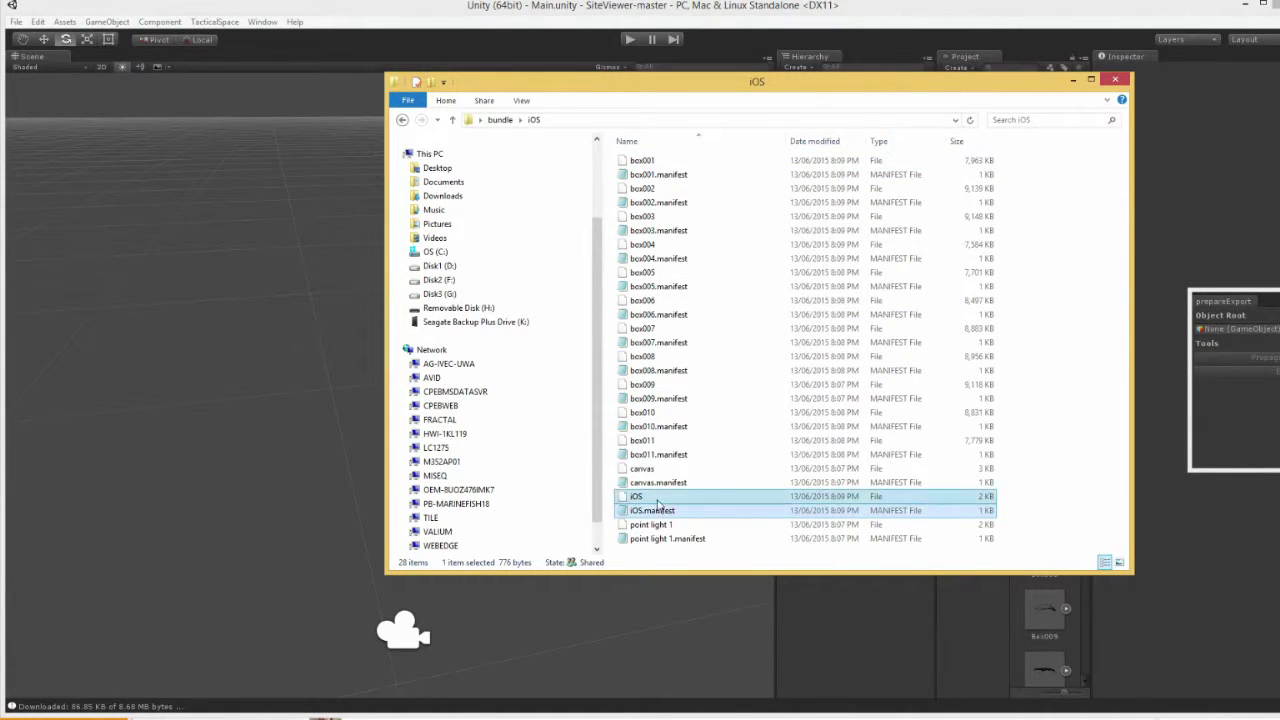
{"action": "left_click", "coordinate": [657, 498]}
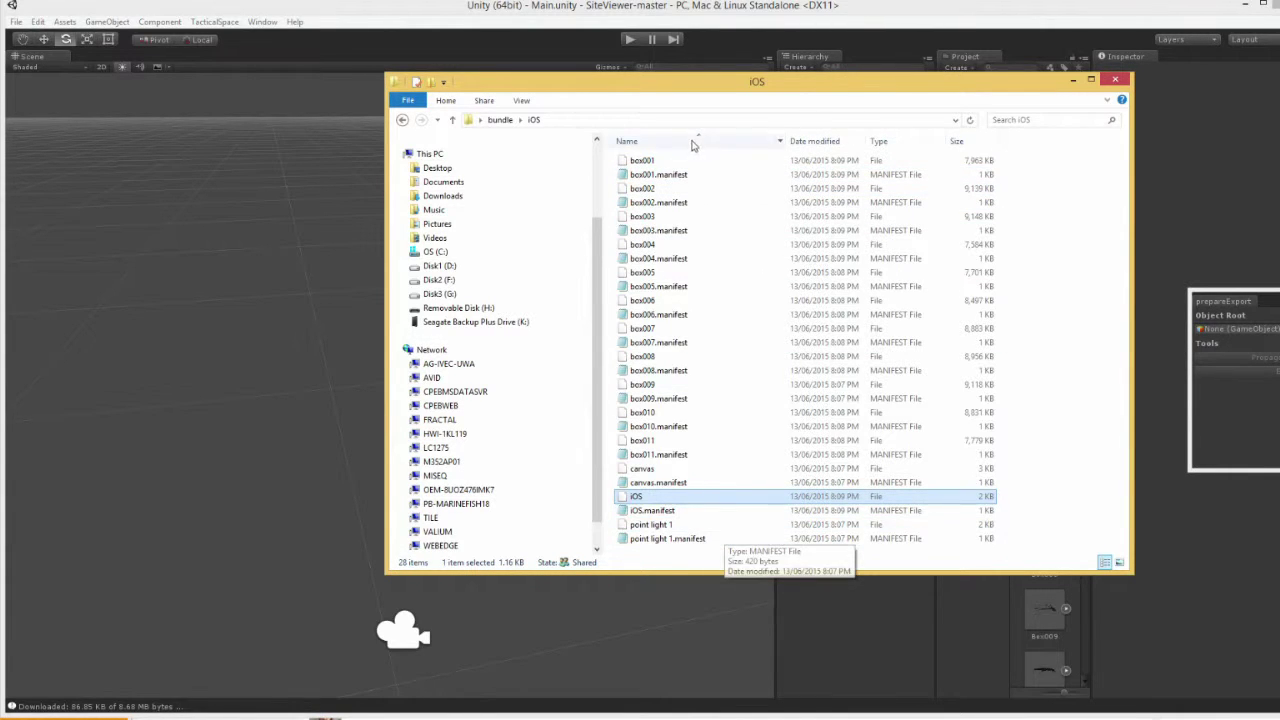
{"action": "left_click", "coordinate": [645, 273]}
{"action": "left_click", "coordinate": [652, 288], "text": "shift"}
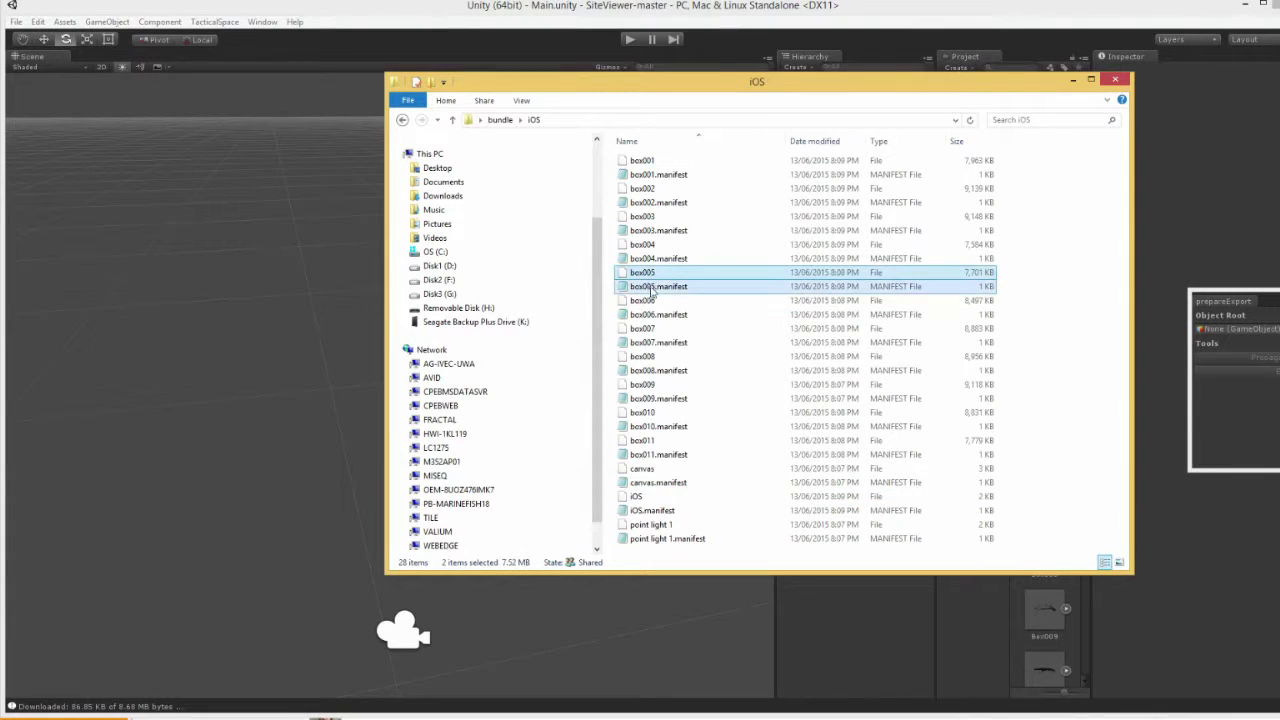
{"action": "left_click", "coordinate": [686, 412]}
{"action": "left_click", "coordinate": [688, 426], "text": "shift"}
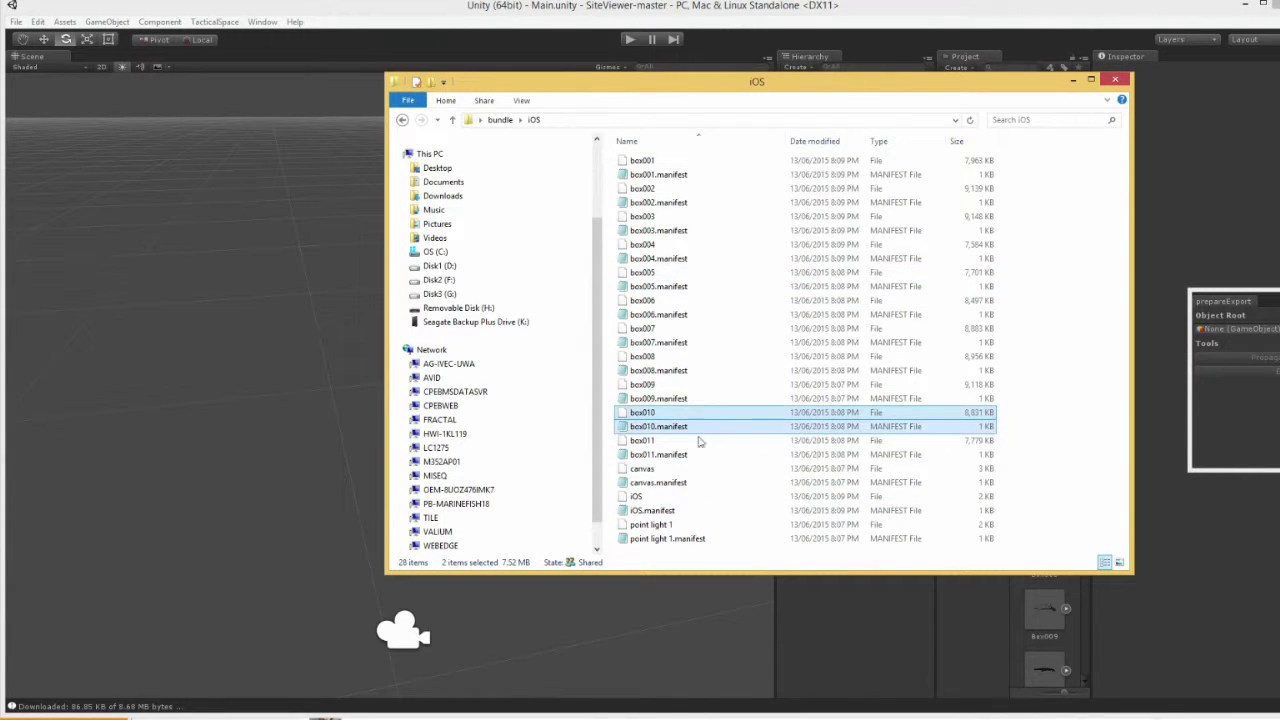
{"action": "left_click", "coordinate": [720, 496], "text": "ctrl"}
{"action": "left_click", "coordinate": [760, 510], "text": "ctrl"}
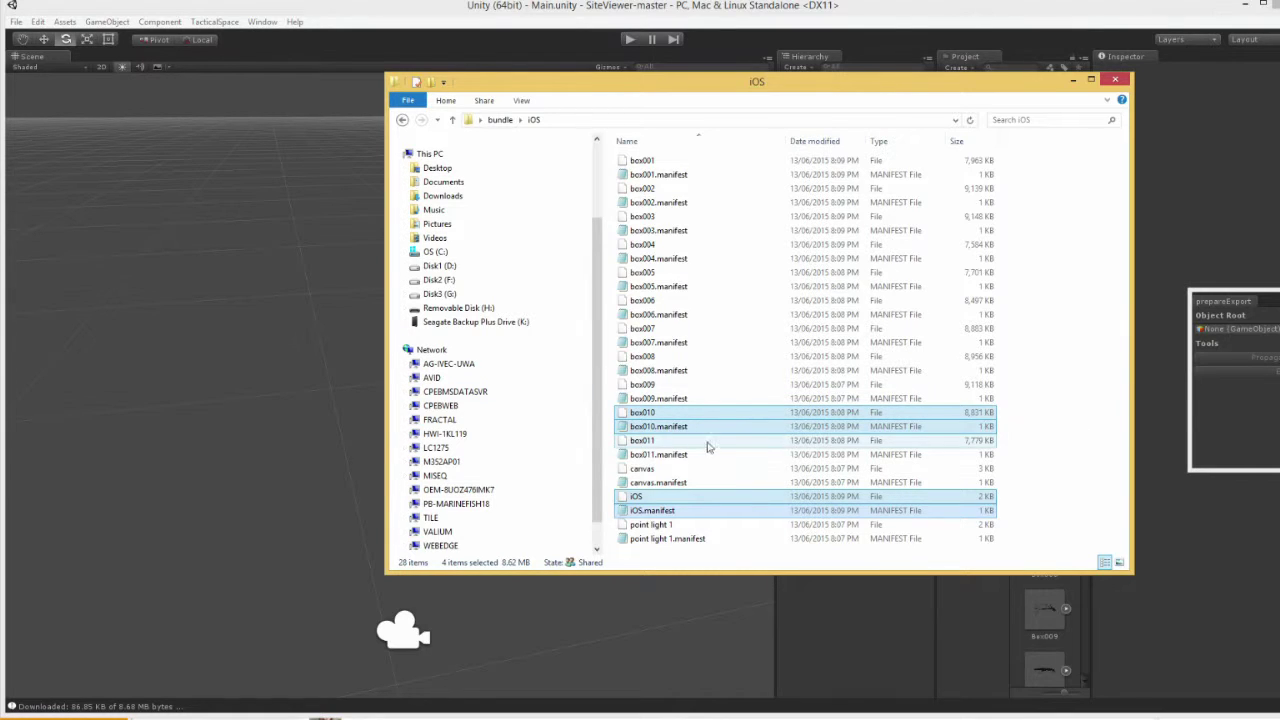
Open the Options scene from the Assets folder, enter play mode, and float the Game view.
{"action": "left_click", "coordinate": [955, 56]}
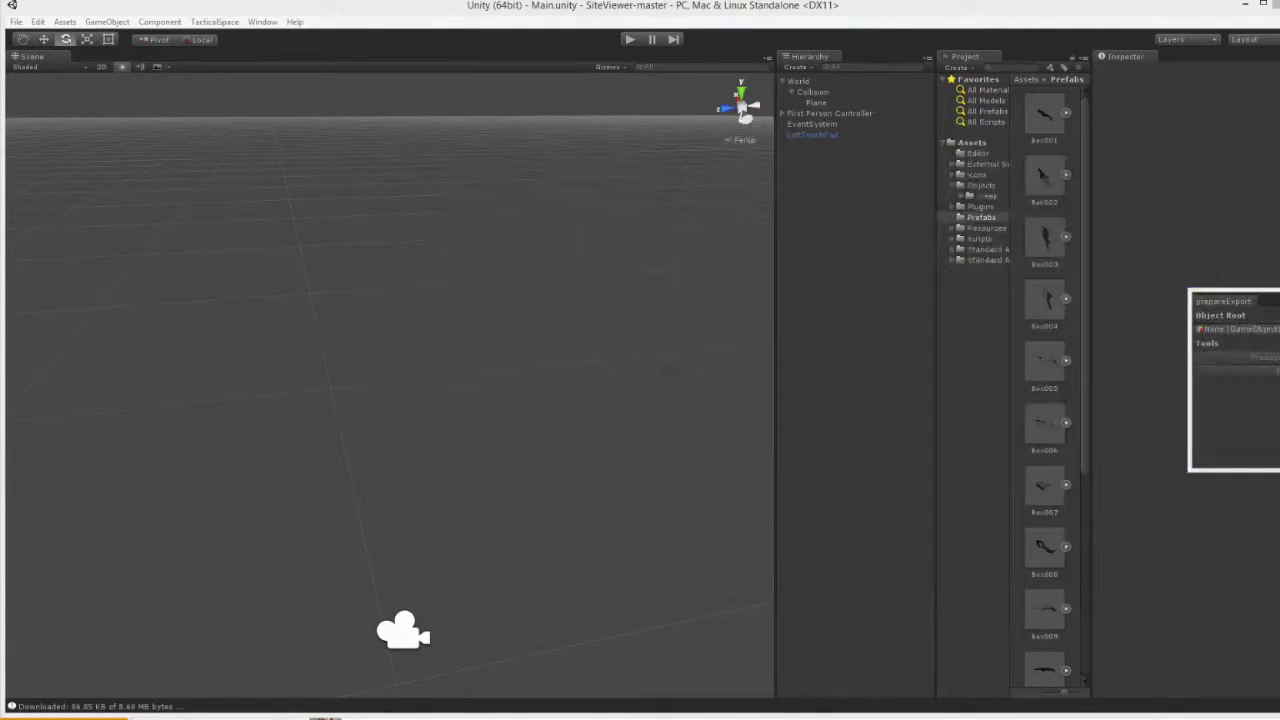
{"action": "left_click", "coordinate": [926, 15]}
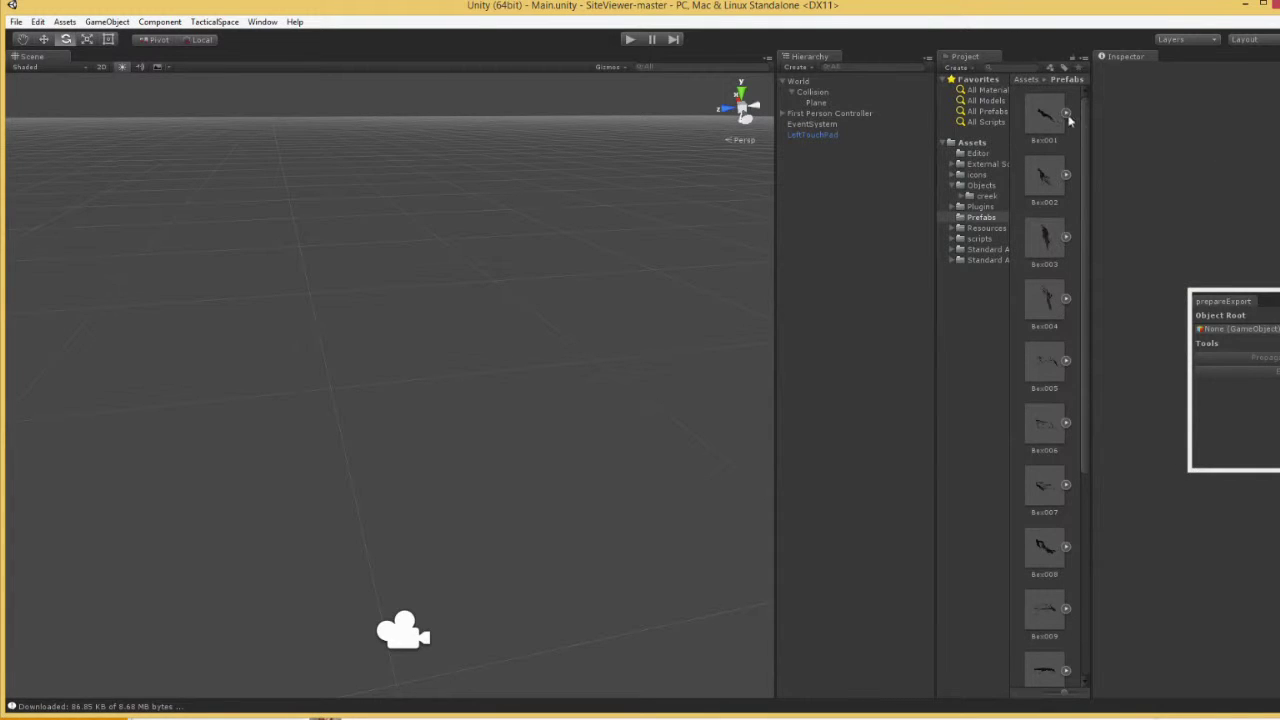
{"action": "left_click", "coordinate": [972, 143]}
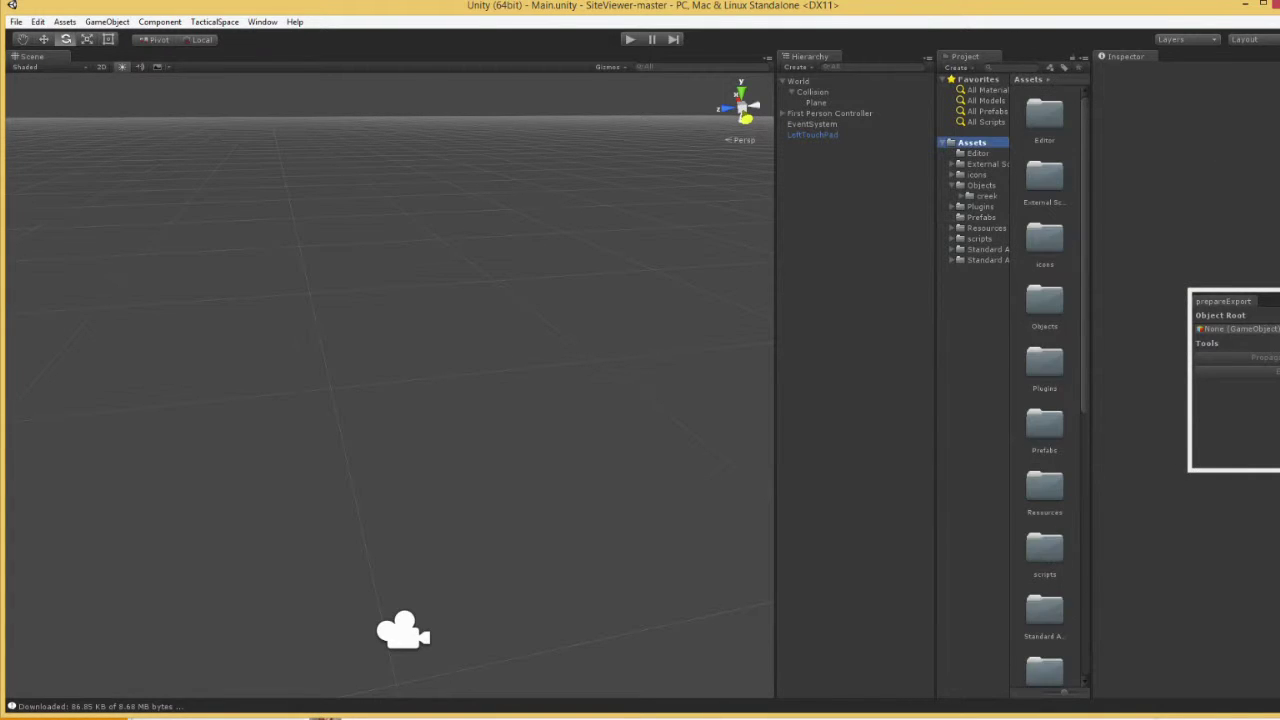
{"action": "left_click", "coordinate": [1084, 662]}
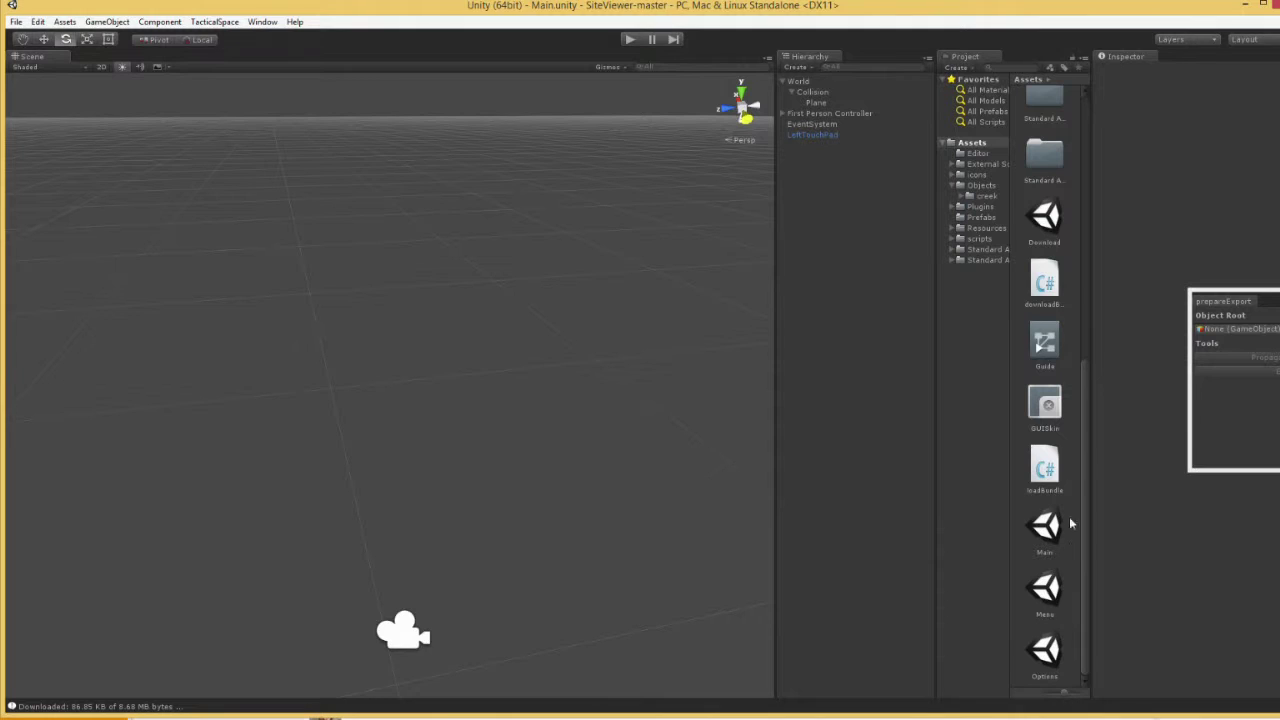
{"action": "left_click", "coordinate": [1045, 590]}
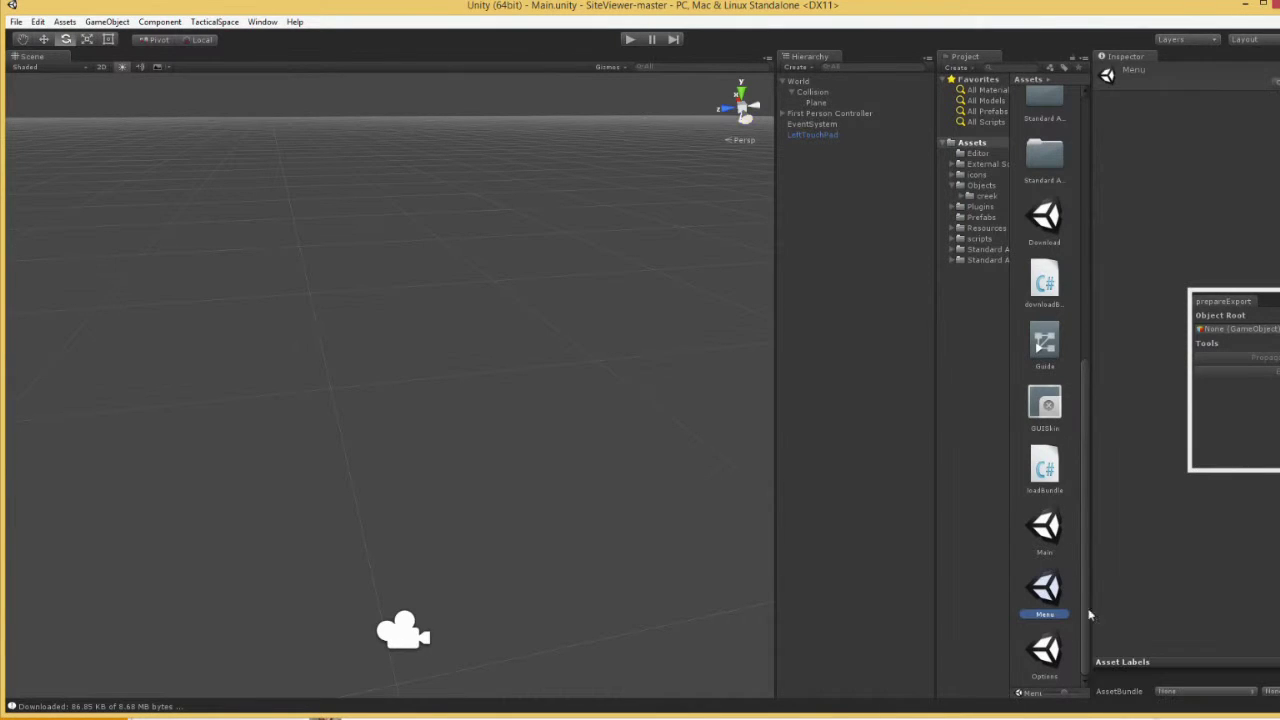
{"action": "double_click", "coordinate": [1050, 655]}
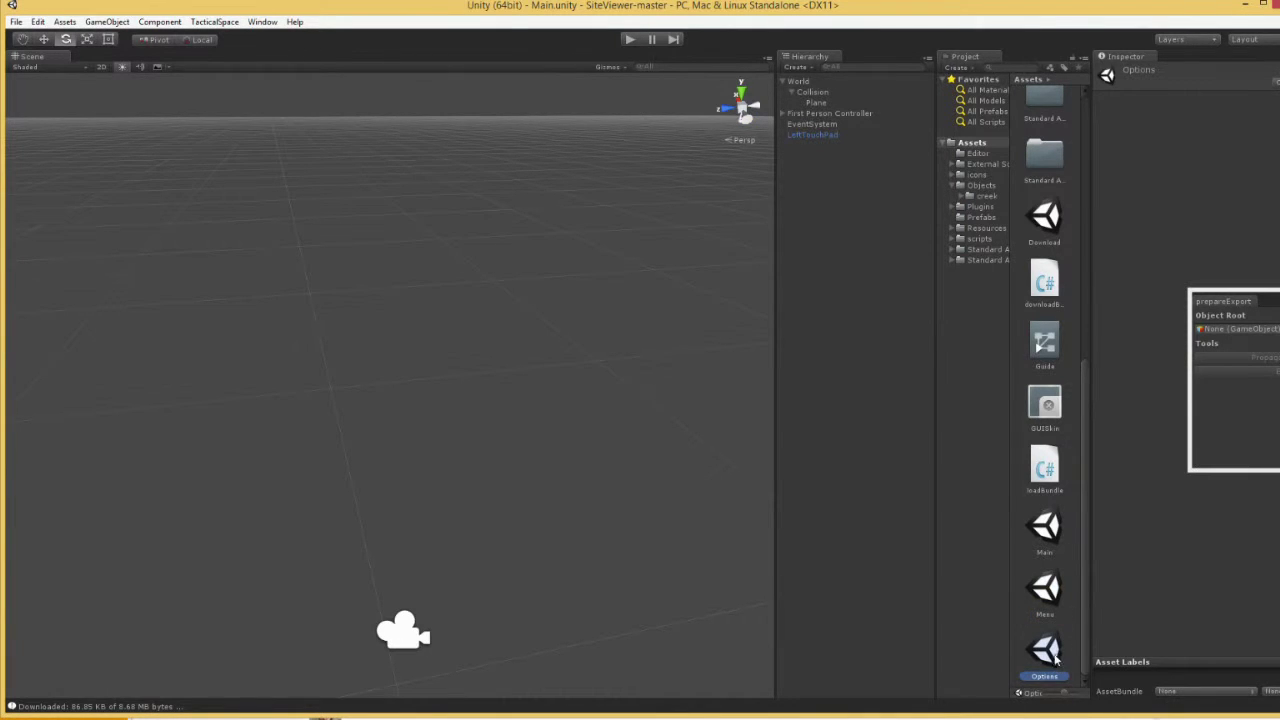
{"action": "left_click", "coordinate": [632, 41]}
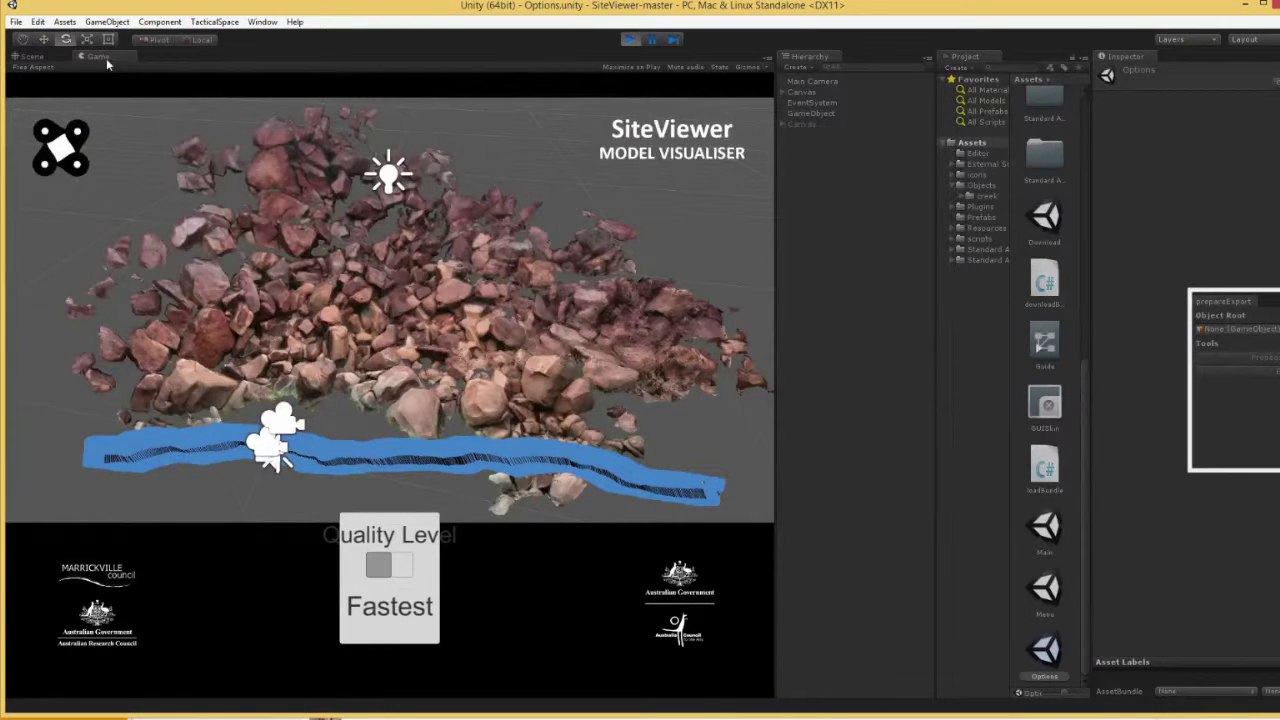
{"action": "left_click_drag", "start_coordinate": [107, 64], "coordinate": [660, 116]}
Enlarge the floating Game view and set SiteViewer's Quality Level to Fantastic.
{"action": "left_click_drag", "start_coordinate": [682, 34], "coordinate": [637, 238]}
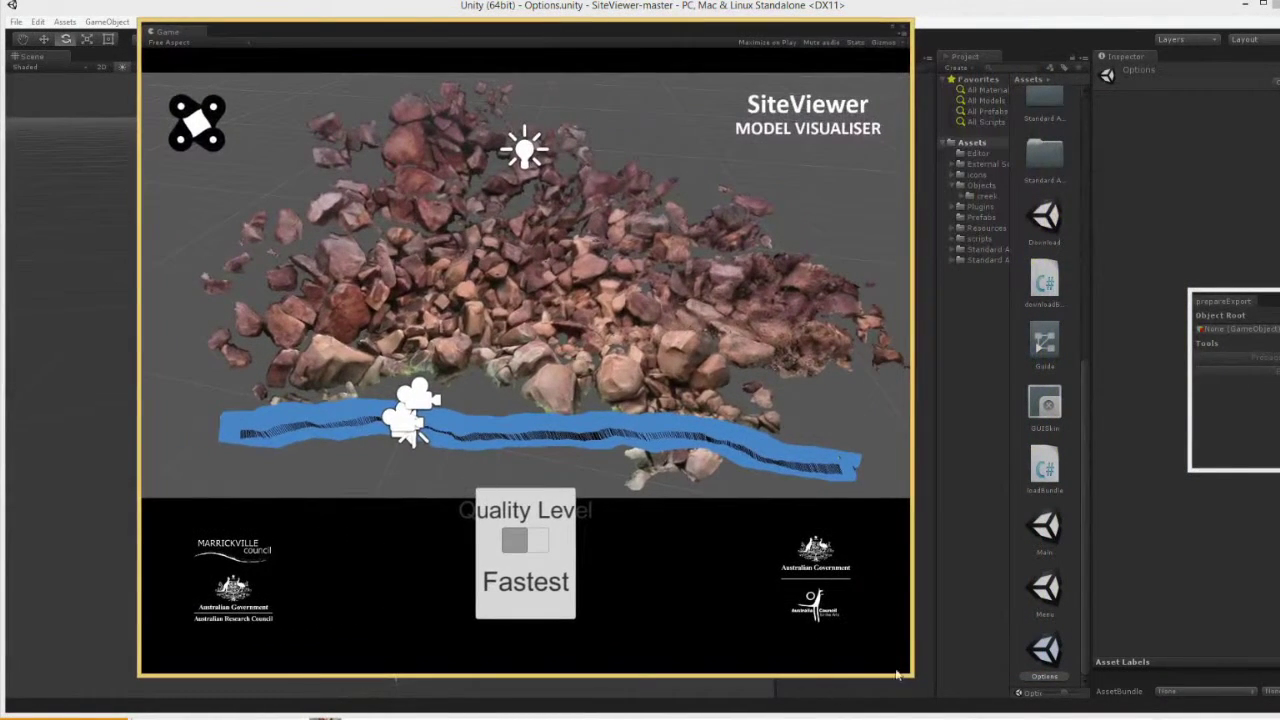
{"action": "left_click_drag", "start_coordinate": [897, 676], "coordinate": [1234, 716]}
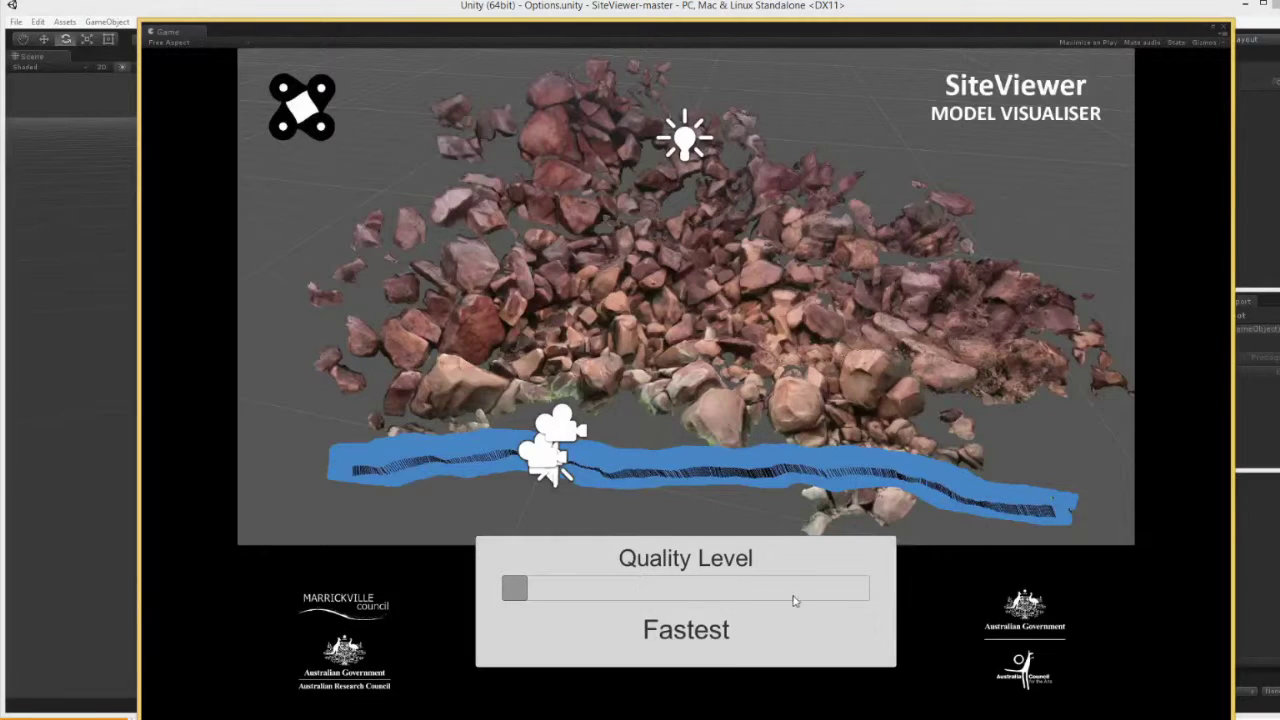
{"action": "left_click_drag", "start_coordinate": [794, 600], "coordinate": [858, 589]}
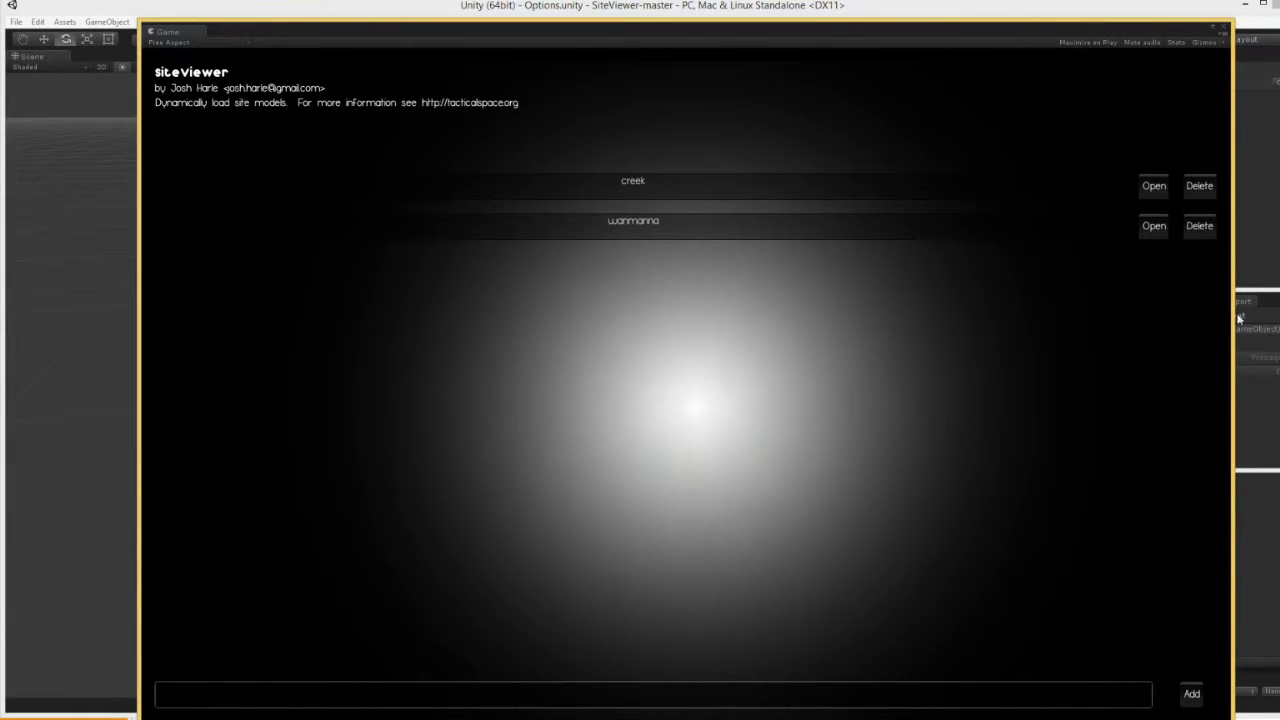
Delete the old creek site and re-add it from the pasted S3 bundles URL.
{"action": "left_click", "coordinate": [1199, 186]}
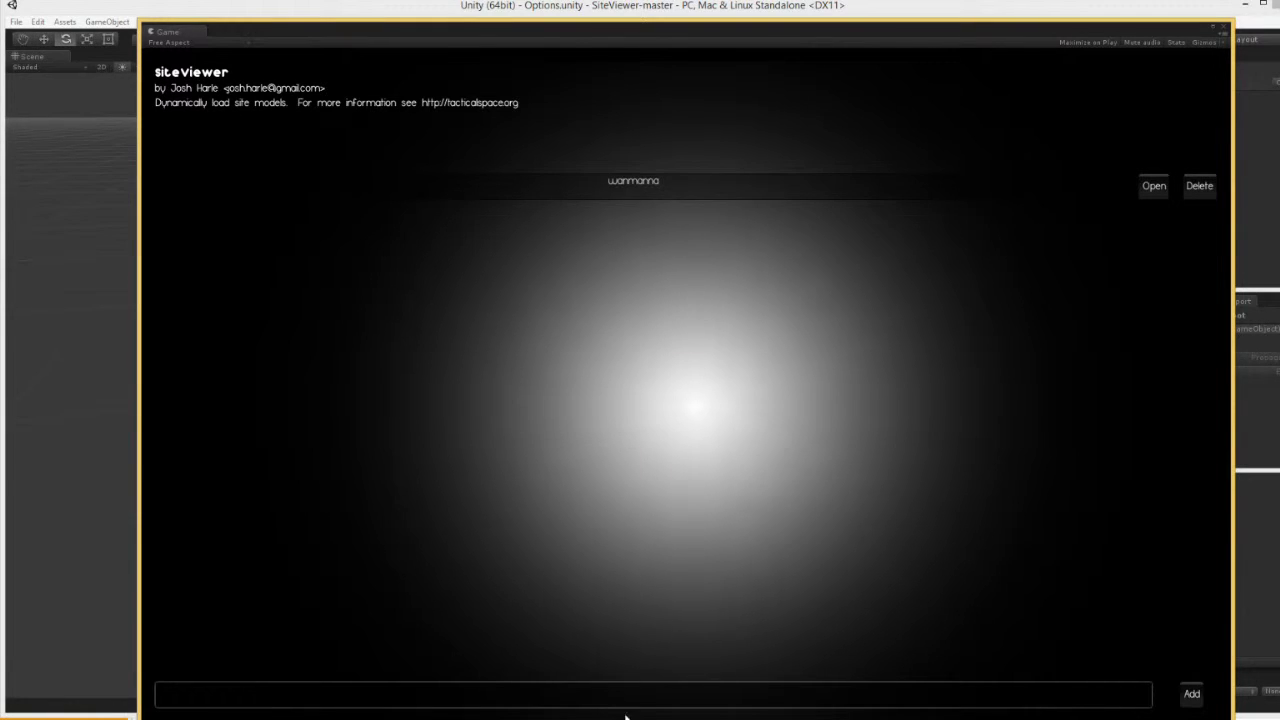
{"action": "type", "text": "https://s3.amazonaws.com/tactical-space/viewer/Bundles/creek"}
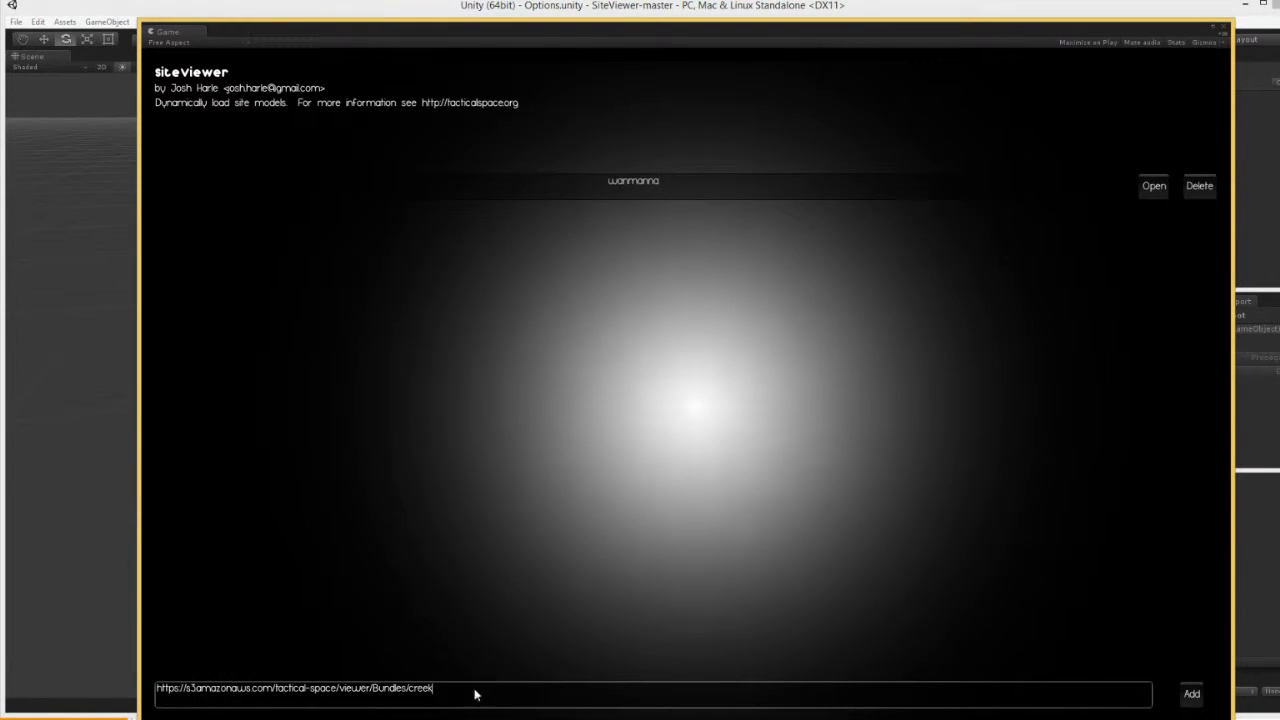
{"action": "left_click", "coordinate": [1191, 697]}
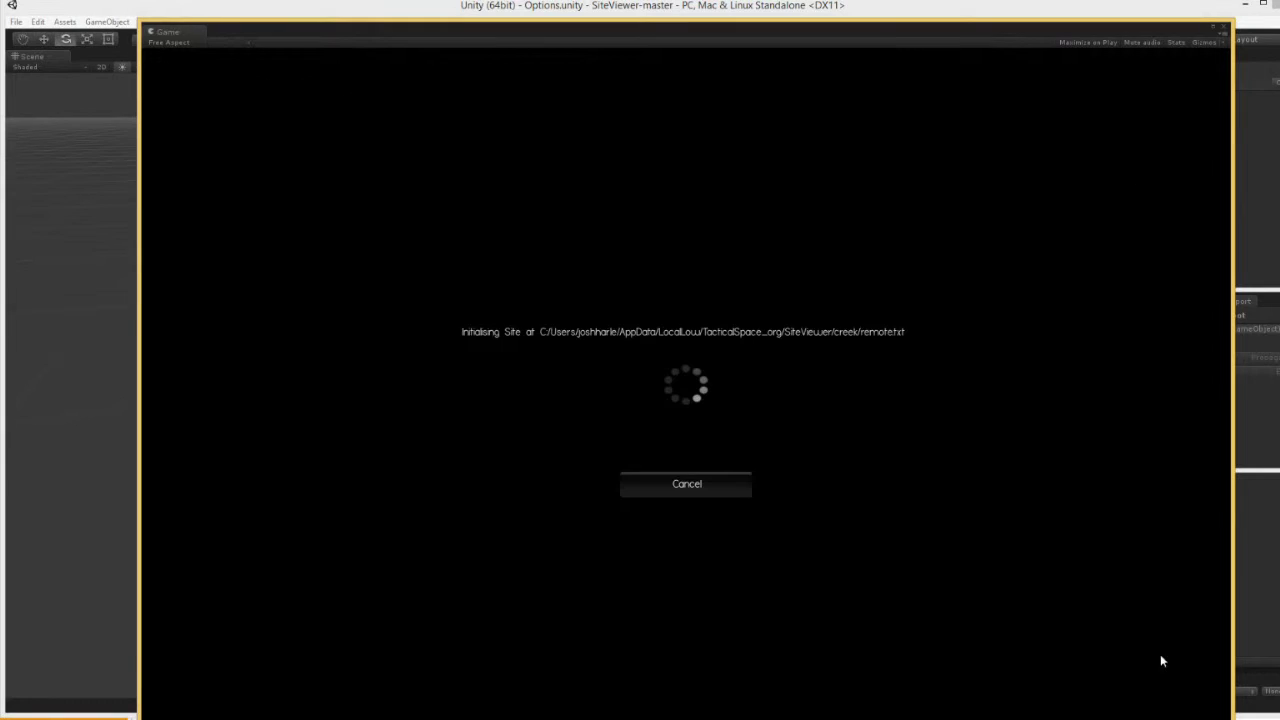